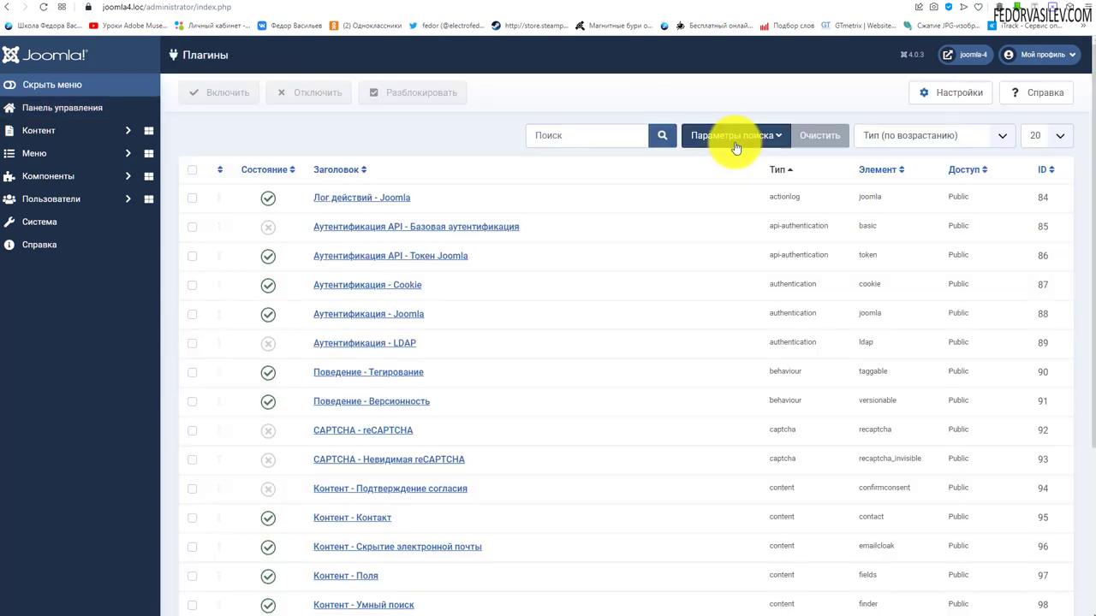
Step: Filter the plugin list by the editors type
click(733, 135)
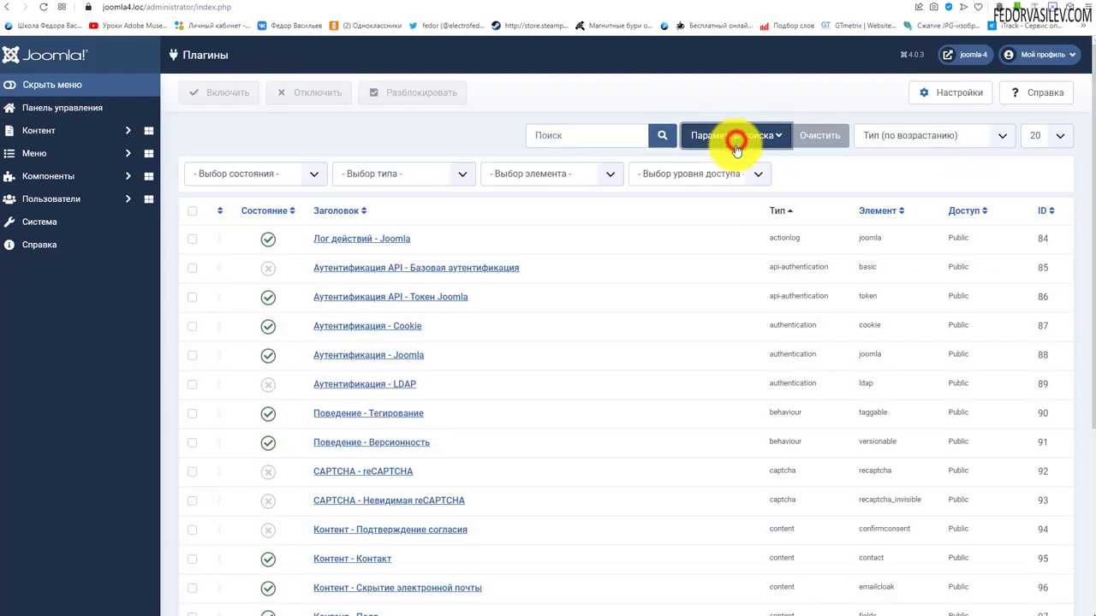
click(429, 174)
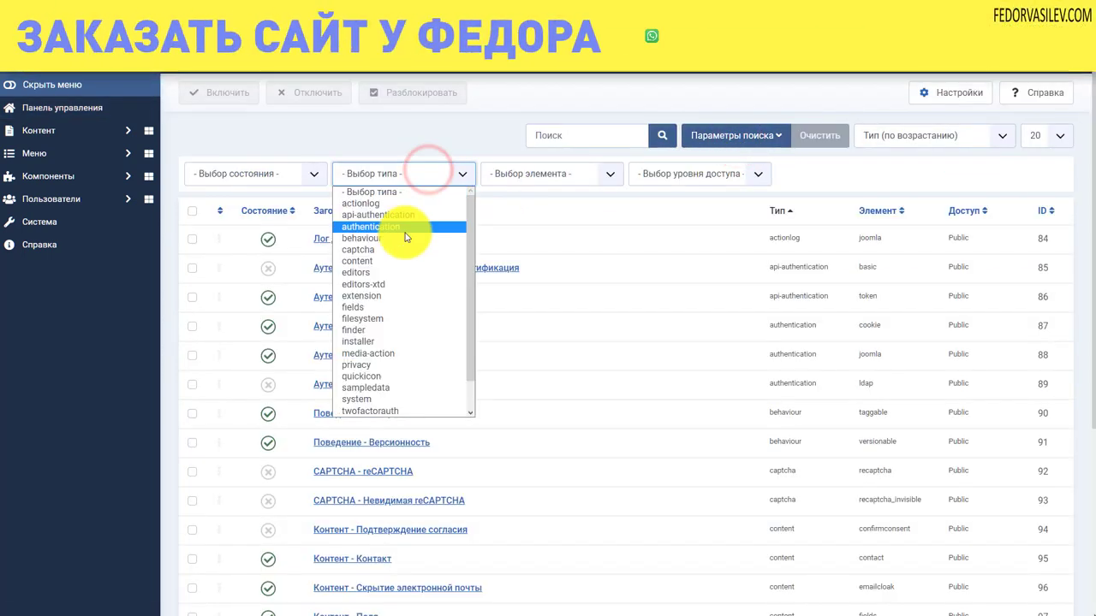
click(379, 273)
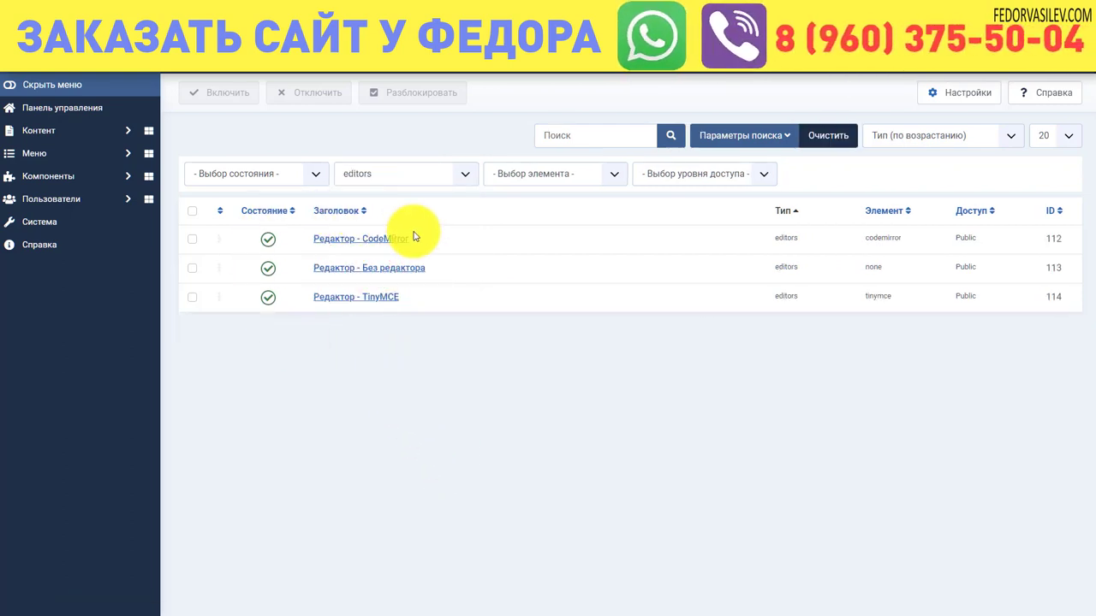
Step: Examine the TinyMCE, Без редактора and CodeMirror editor plugins in the filtered list
drag(405, 299, 315, 301)
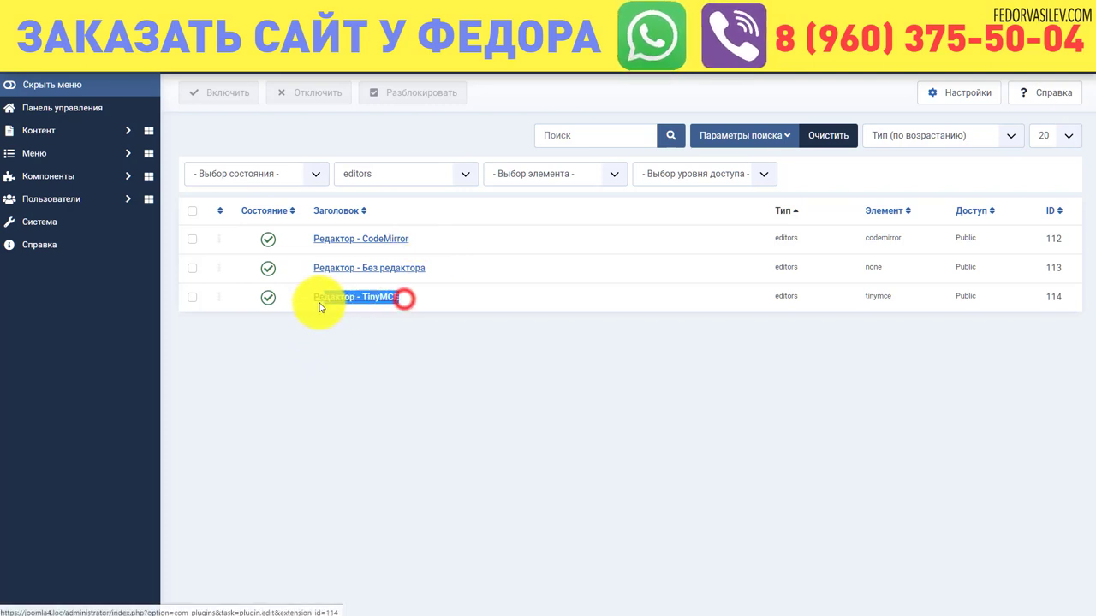
click(352, 346)
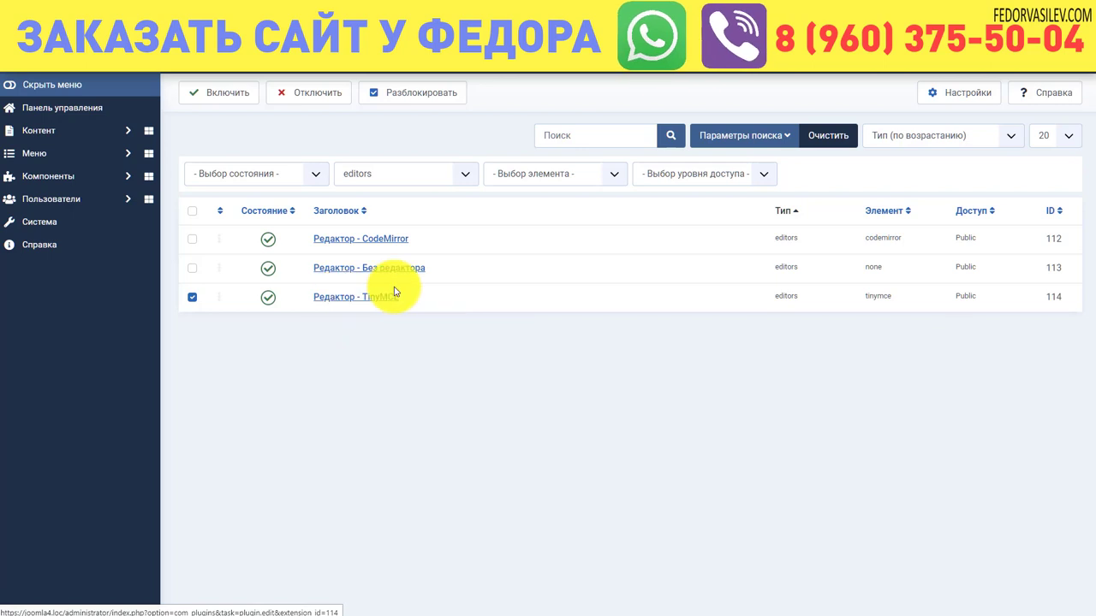
drag(444, 272, 368, 268)
click(403, 330)
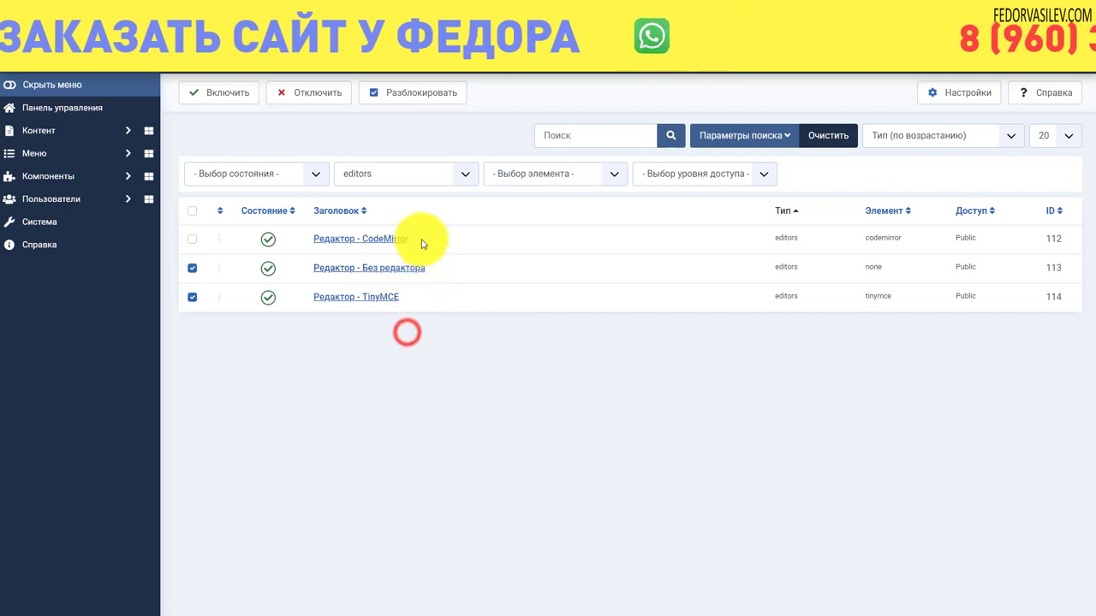
drag(426, 240, 360, 239)
click(391, 362)
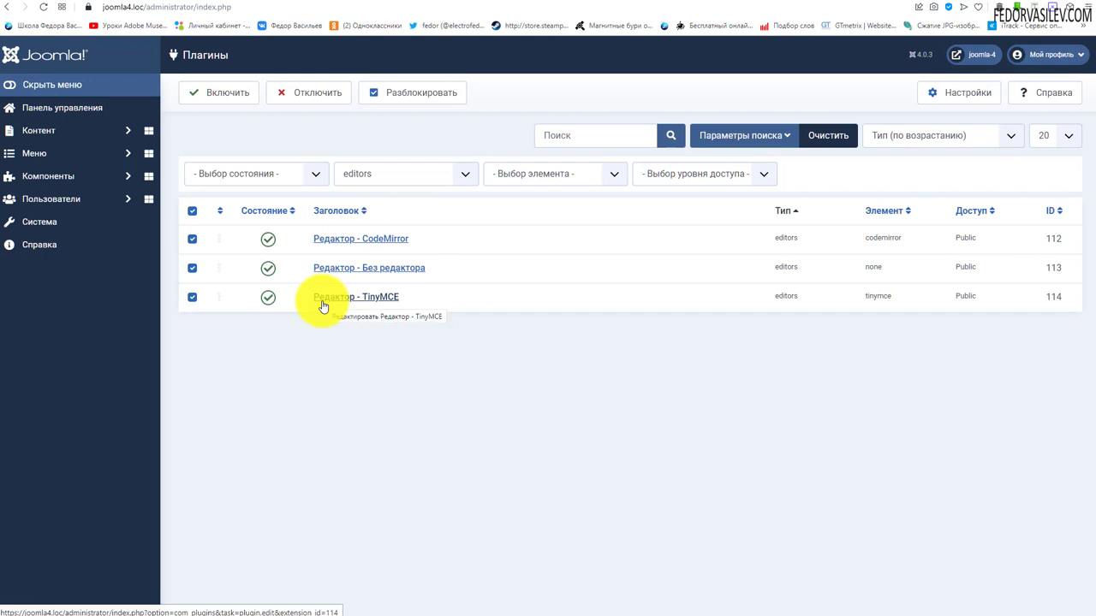
Step: Open the site settings in the global configuration and choose Редактор - TinyMCE as the default editor
click(97, 107)
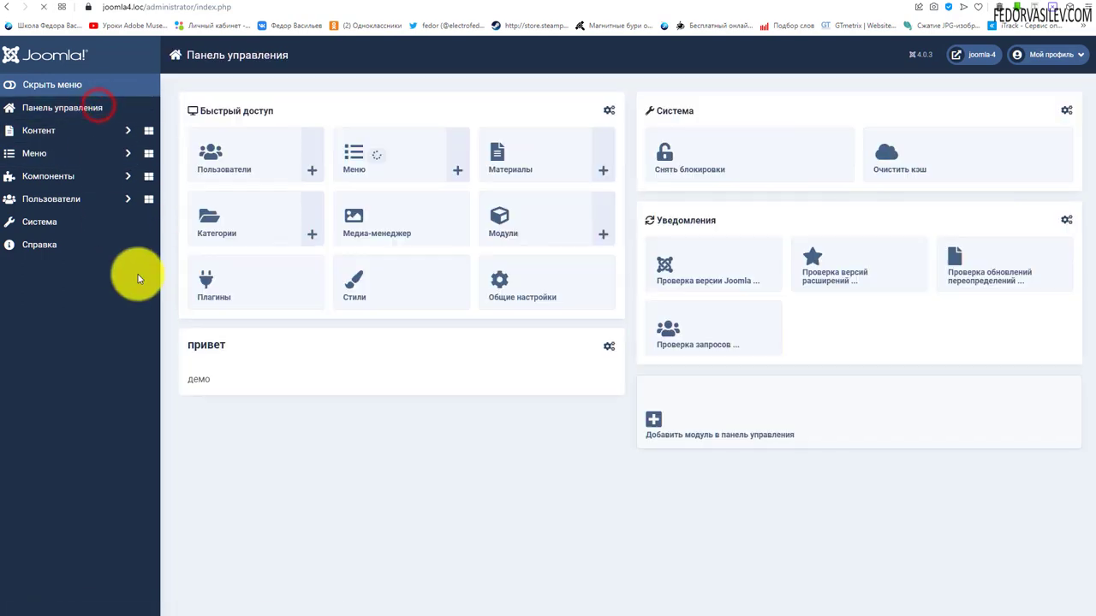
click(492, 285)
click(426, 133)
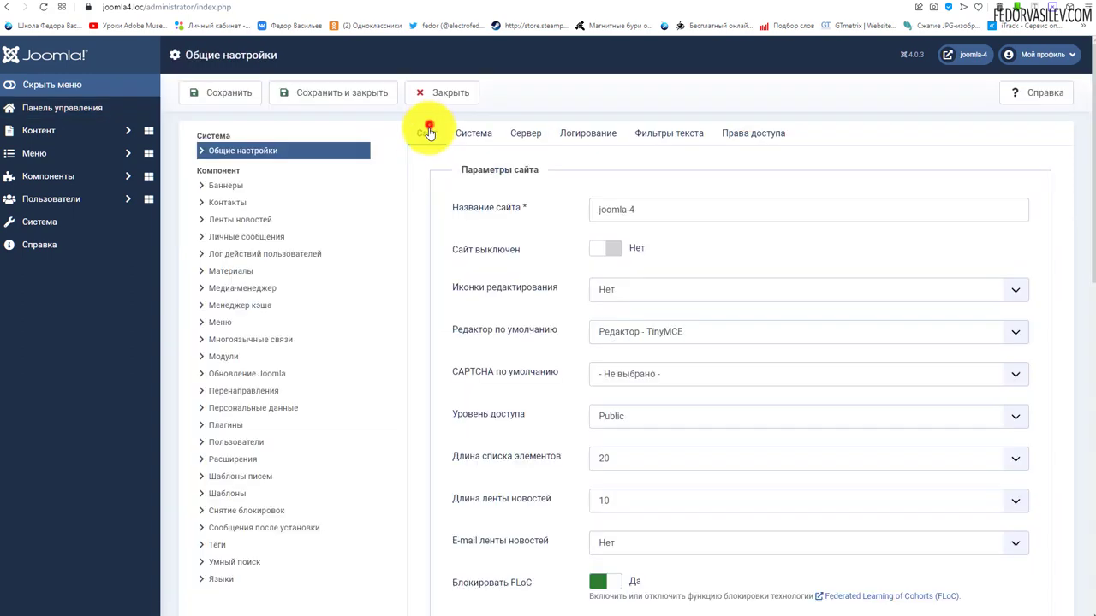
click(662, 333)
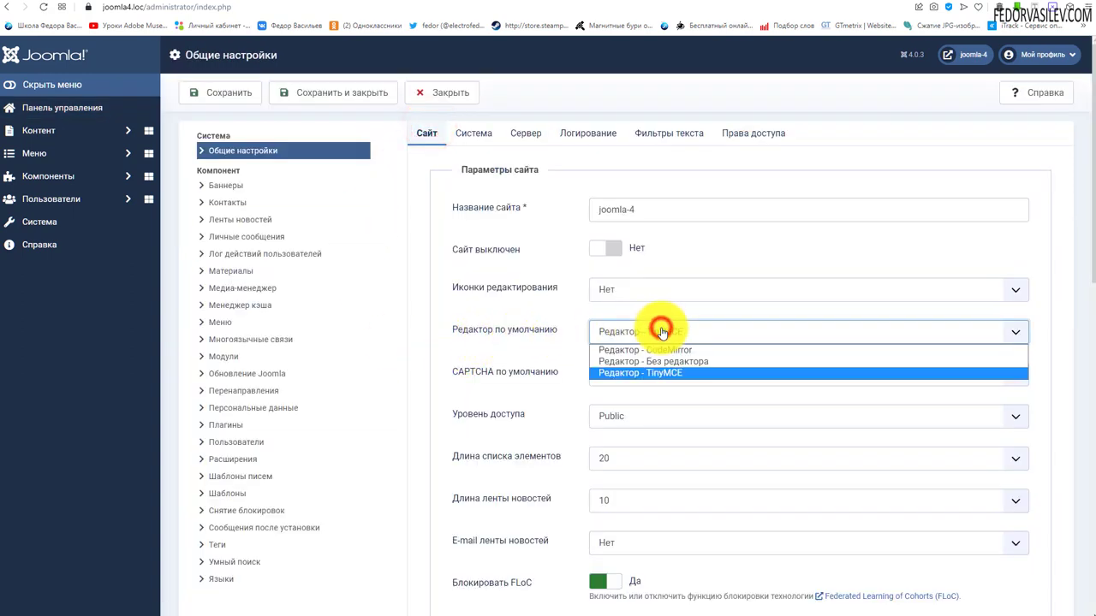
click(655, 374)
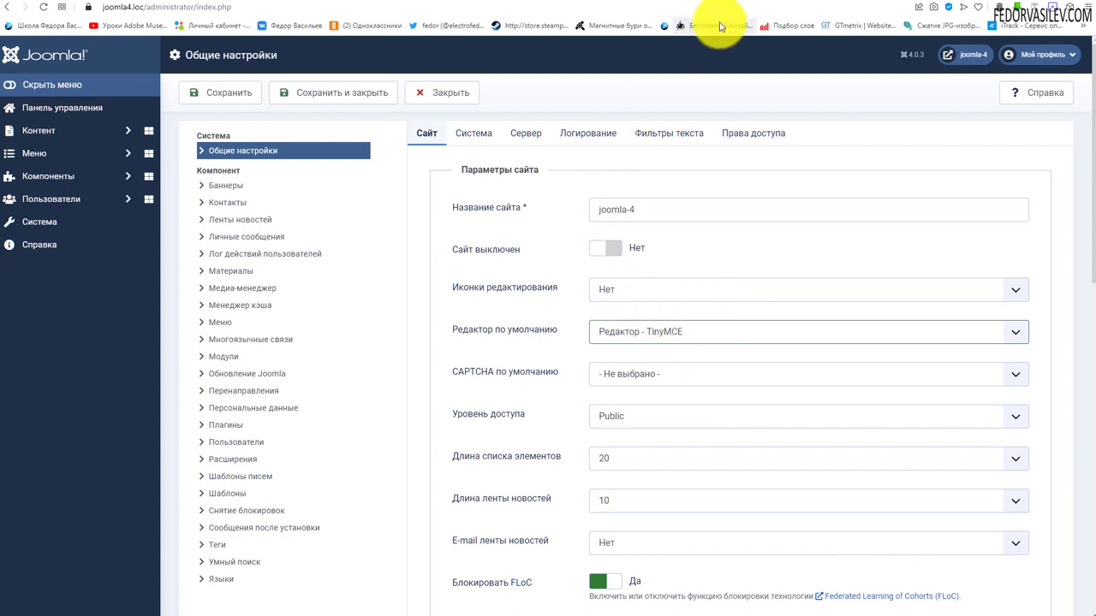
Step: Browse the "editor" search results in the Joomla Extensions Directory, and return to the site's global configuration
click(741, 2)
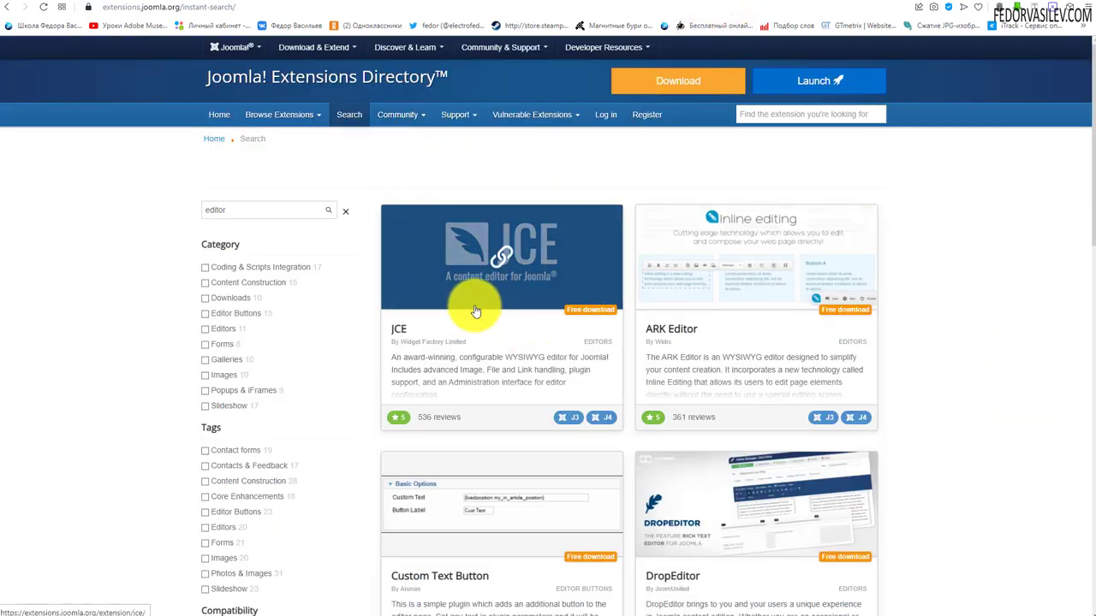
scroll(676, 223, down, 2)
scroll(856, 385, down, 3)
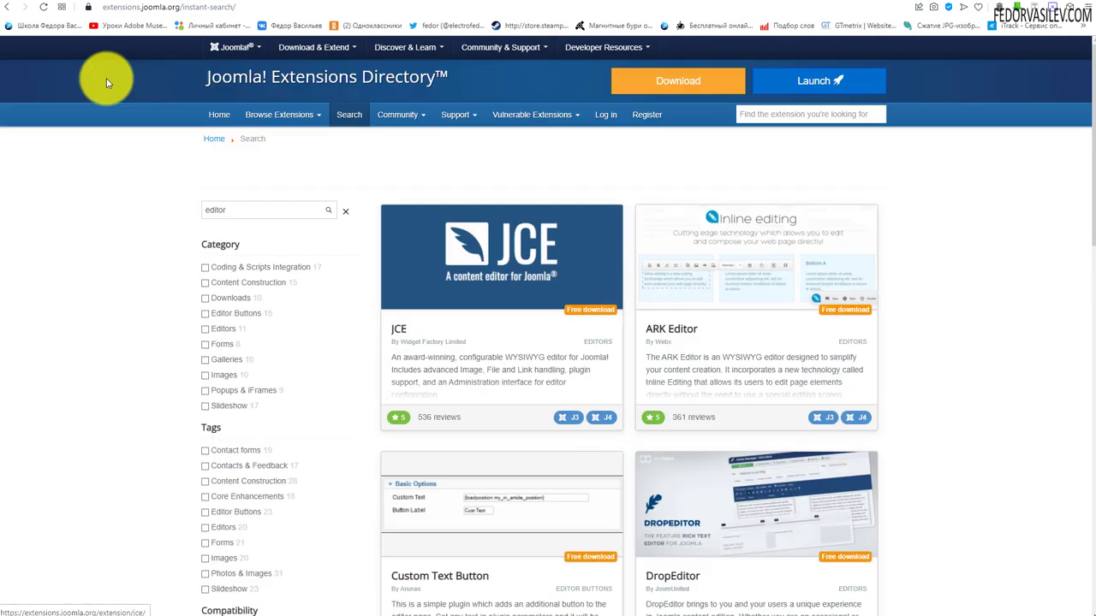
click(84, 3)
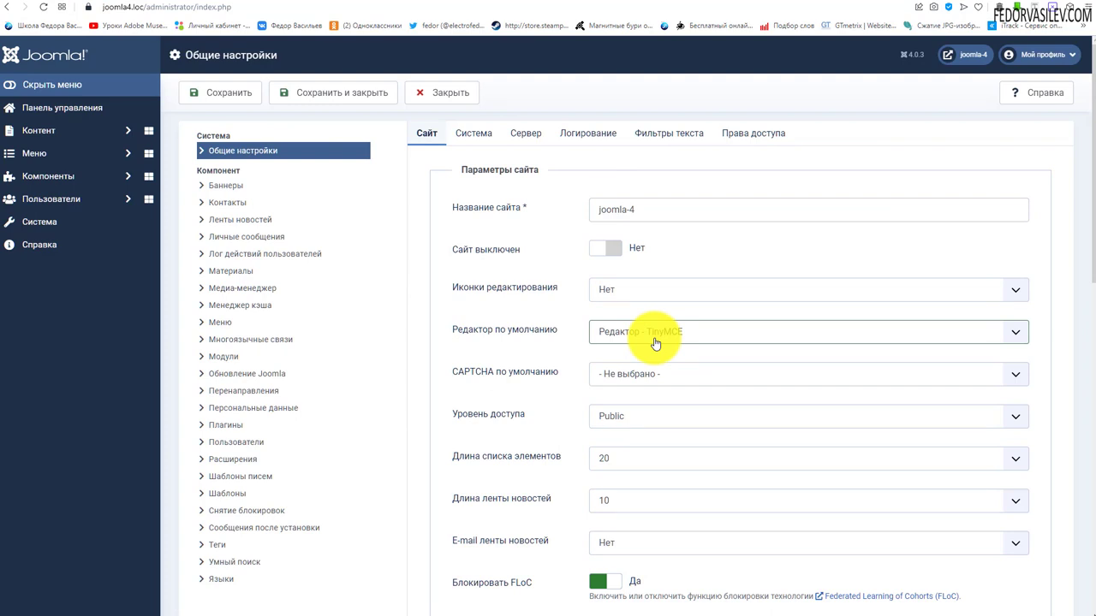
Step: Open a new article form, view the text editor's full set of tools, and cancel the article
click(44, 129)
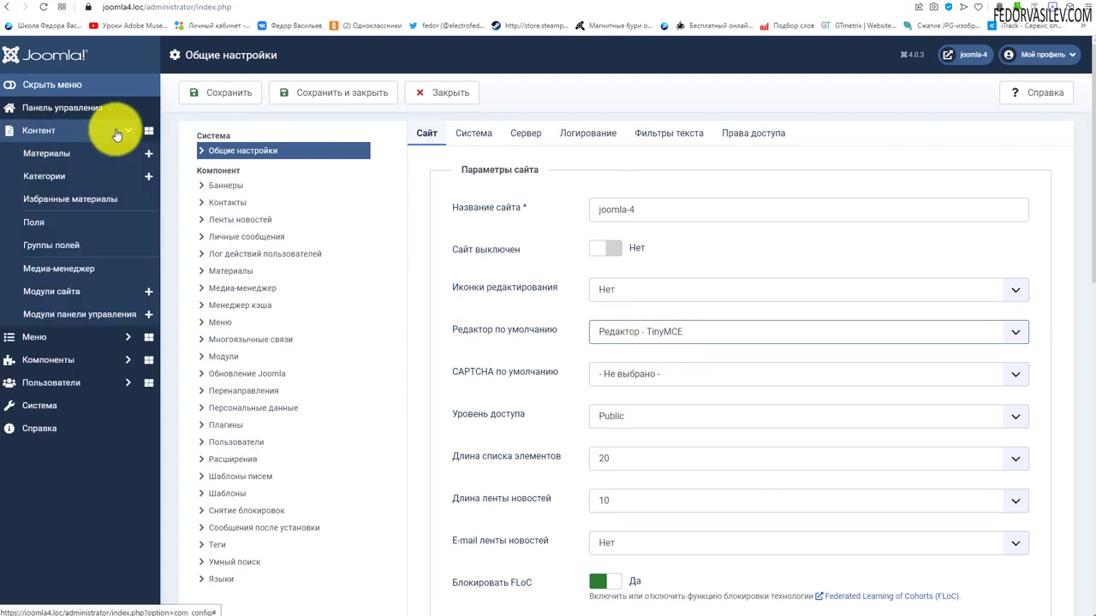
click(148, 153)
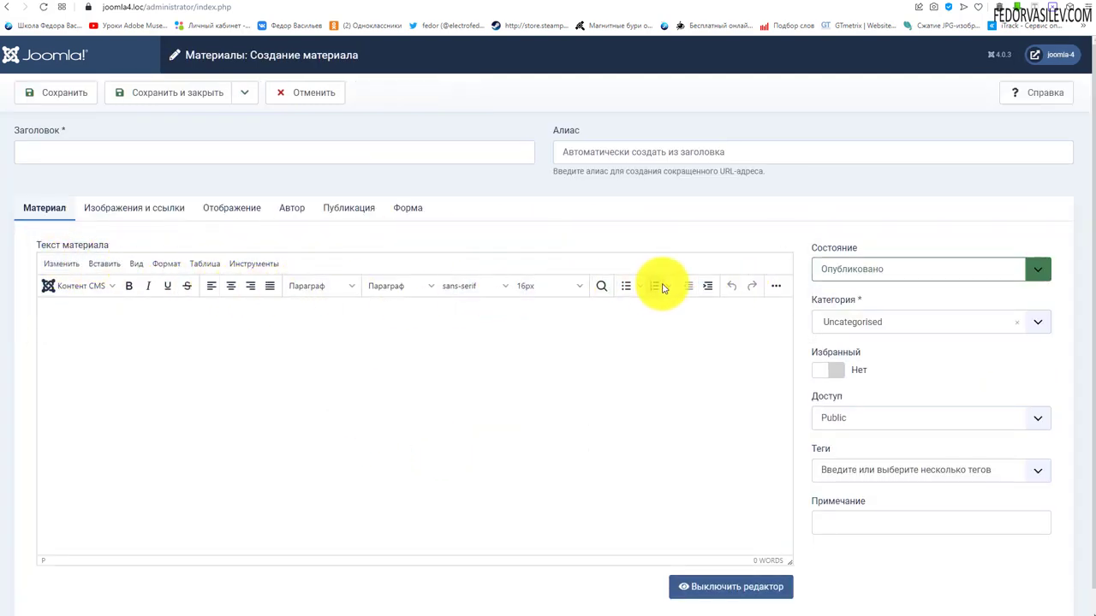
click(772, 290)
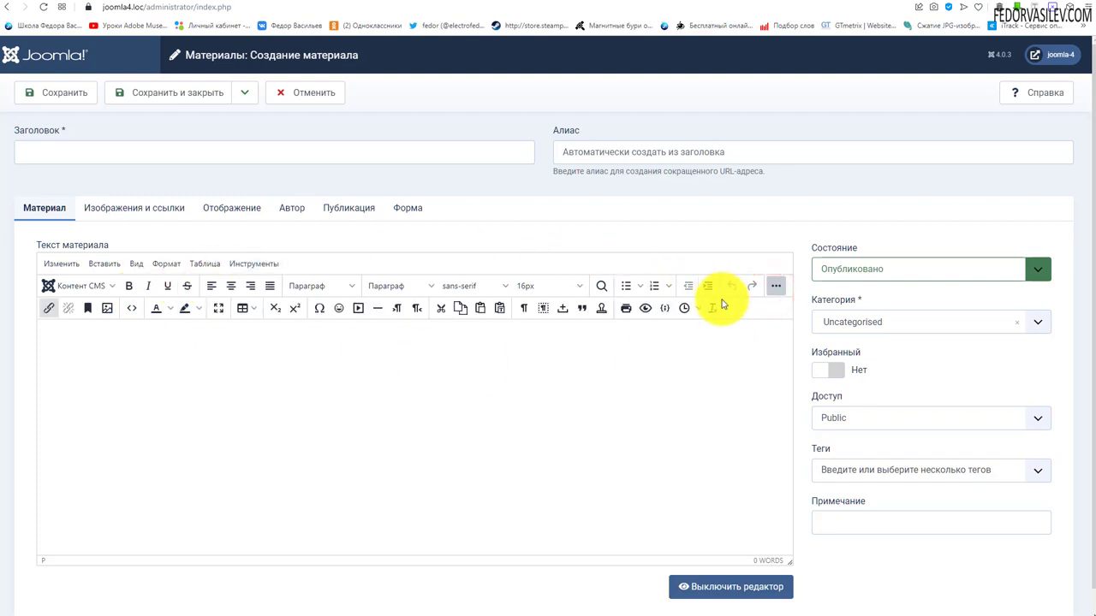
click(295, 92)
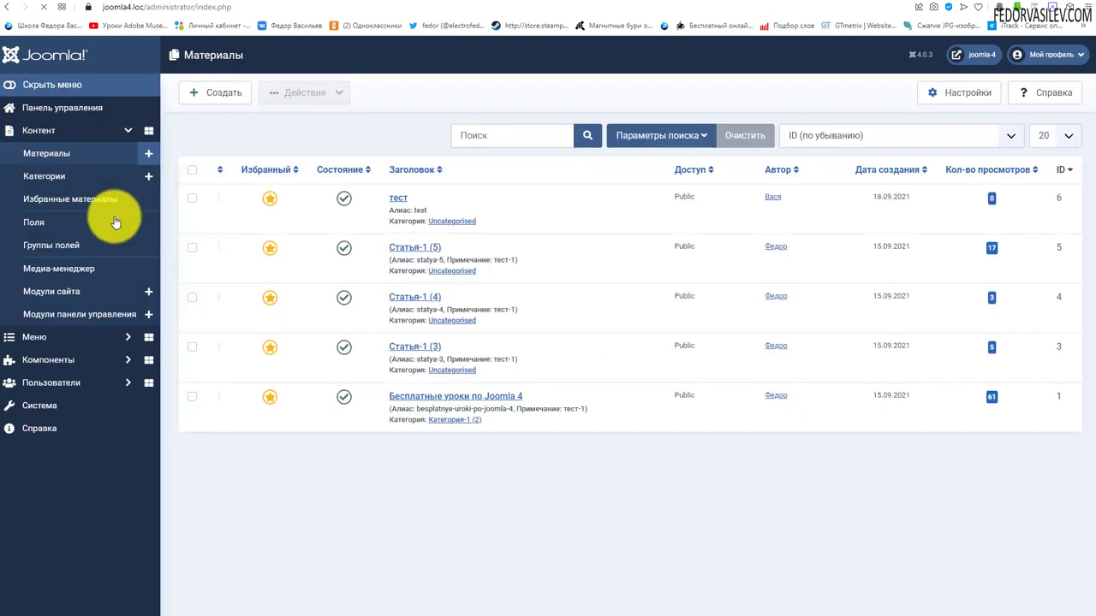
Step: Start a new HTML-код site module and view the full toolbar of its text editor
click(146, 177)
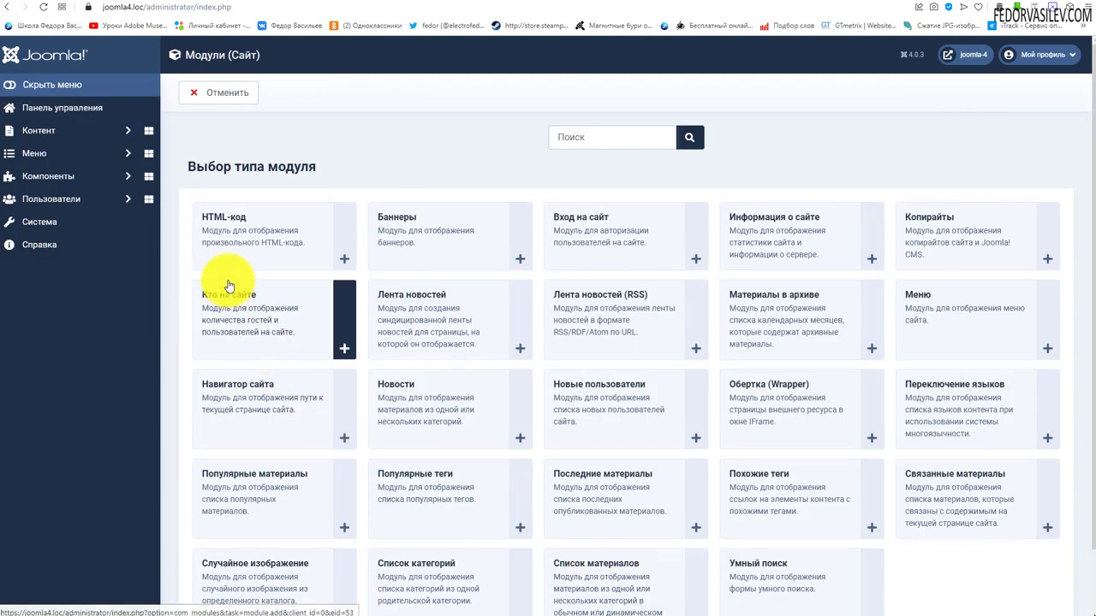
click(236, 218)
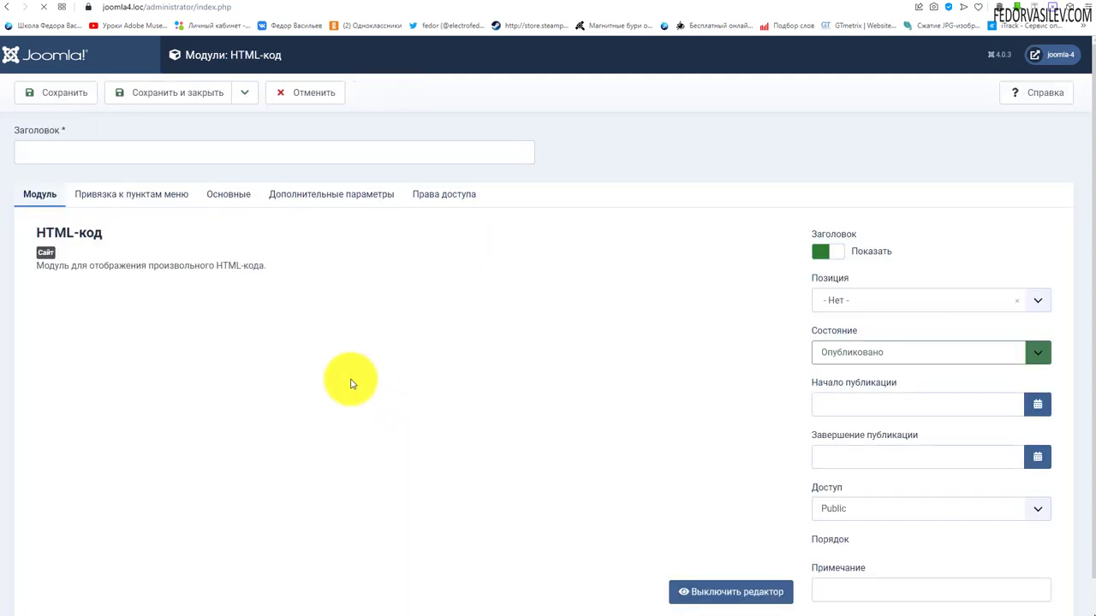
click(776, 316)
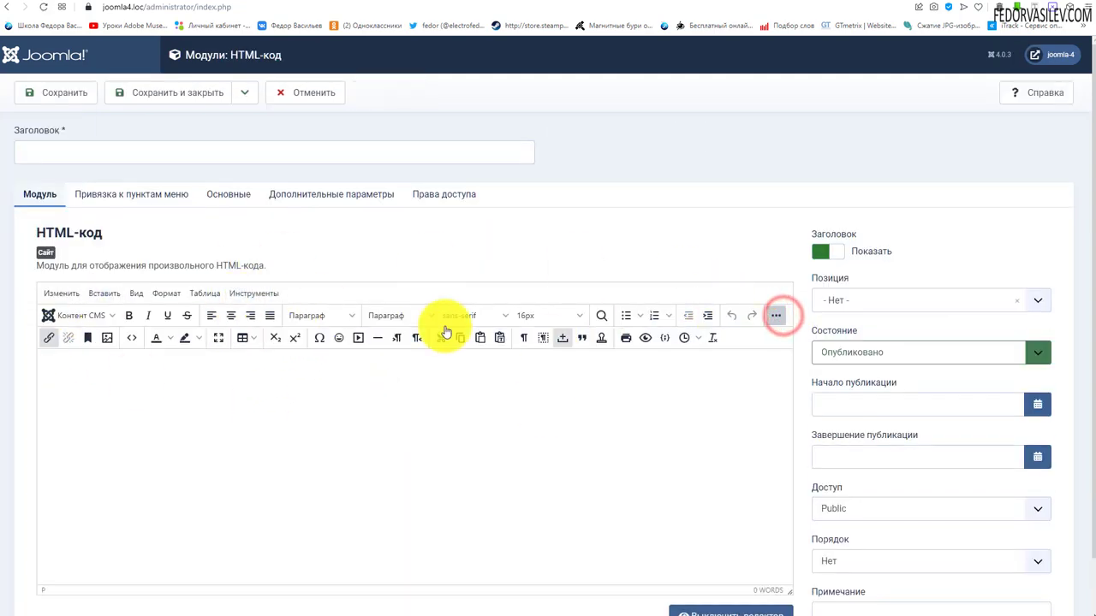
Step: On the public site, open the Добавить + article form from the home page and examine the text editor's full toolbar
click(135, 3)
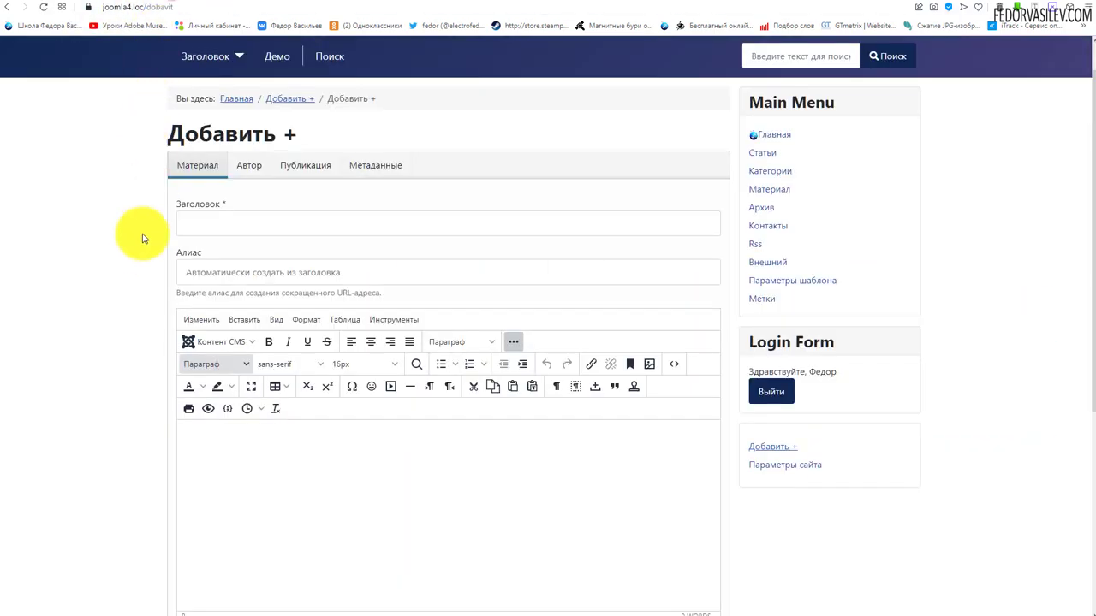
click(770, 135)
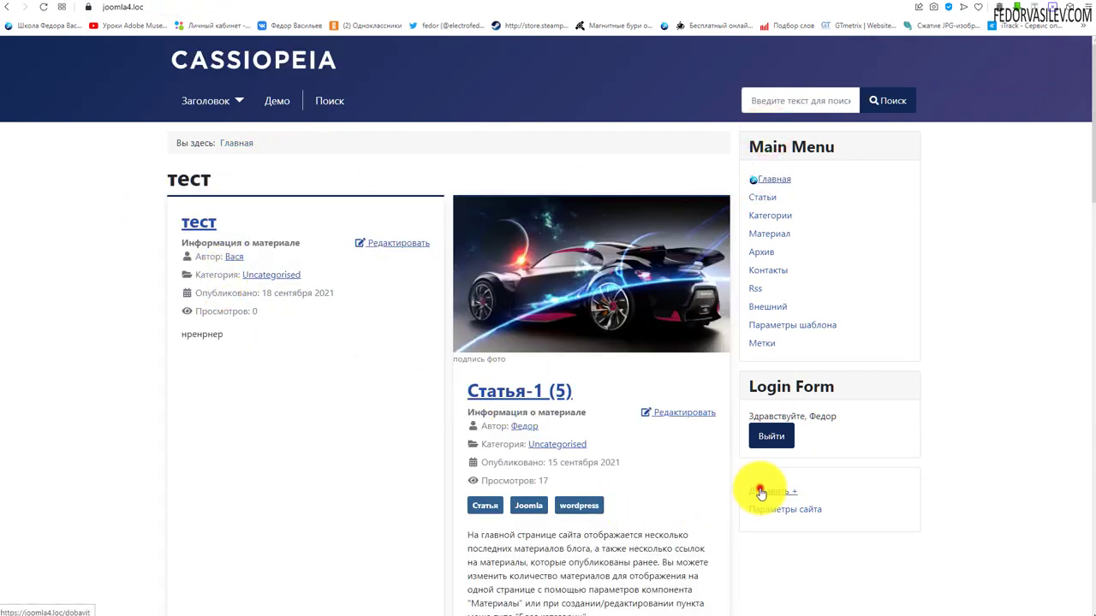
click(757, 488)
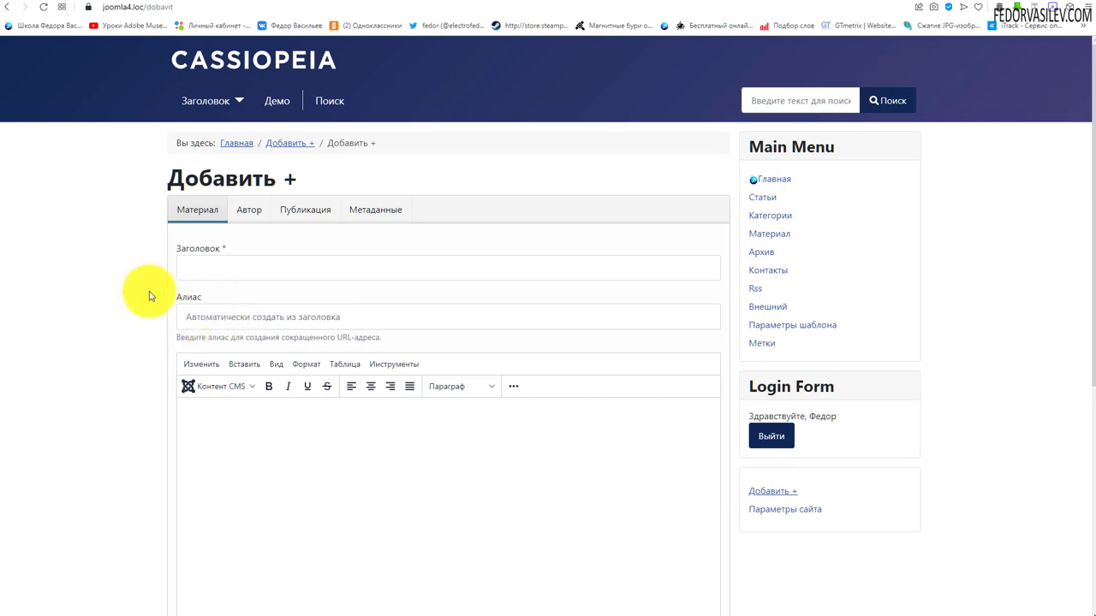
scroll(465, 222, down, 3)
click(511, 100)
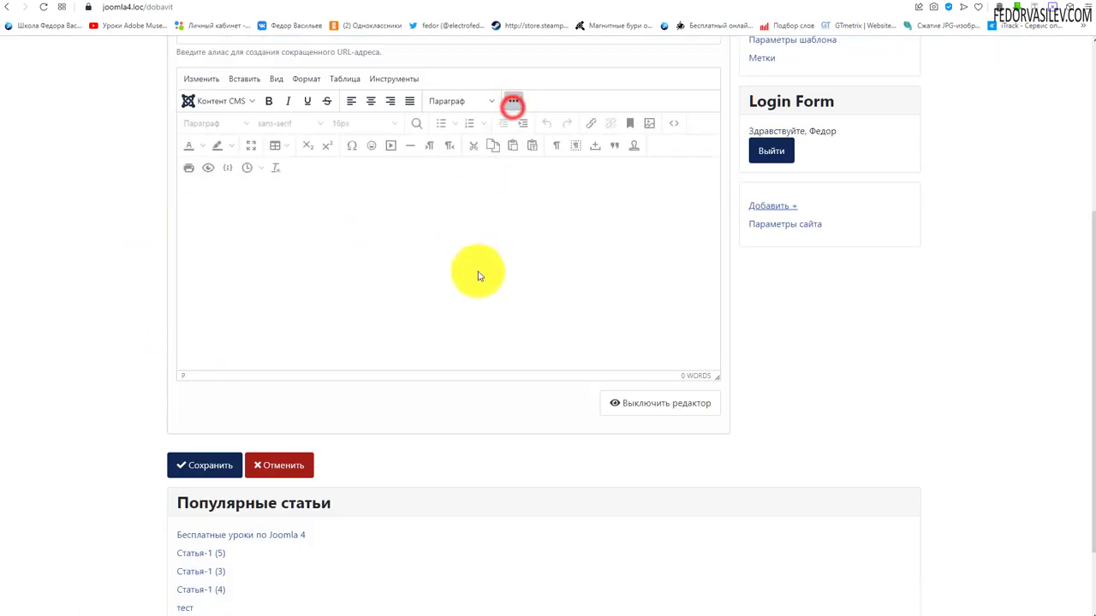
scroll(462, 265, up, 1)
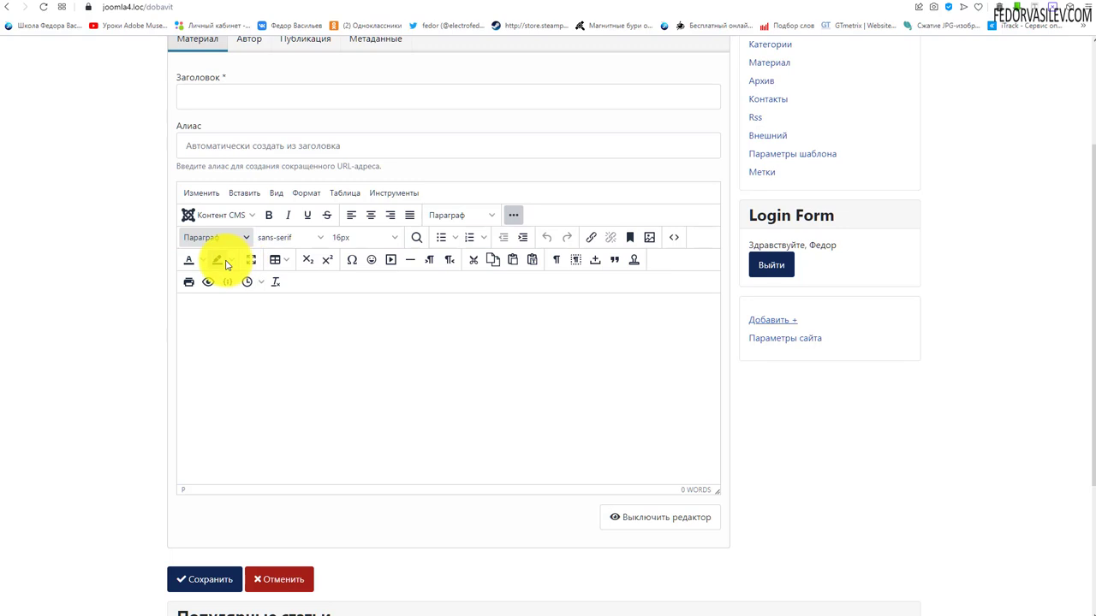
click(303, 237)
click(445, 342)
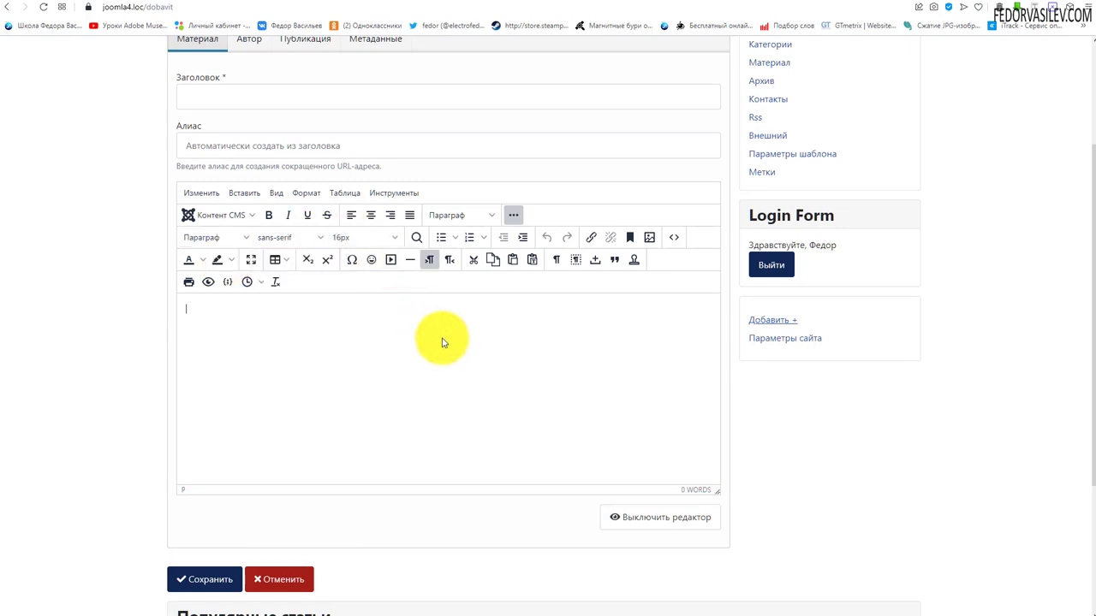
scroll(442, 342, up, 2)
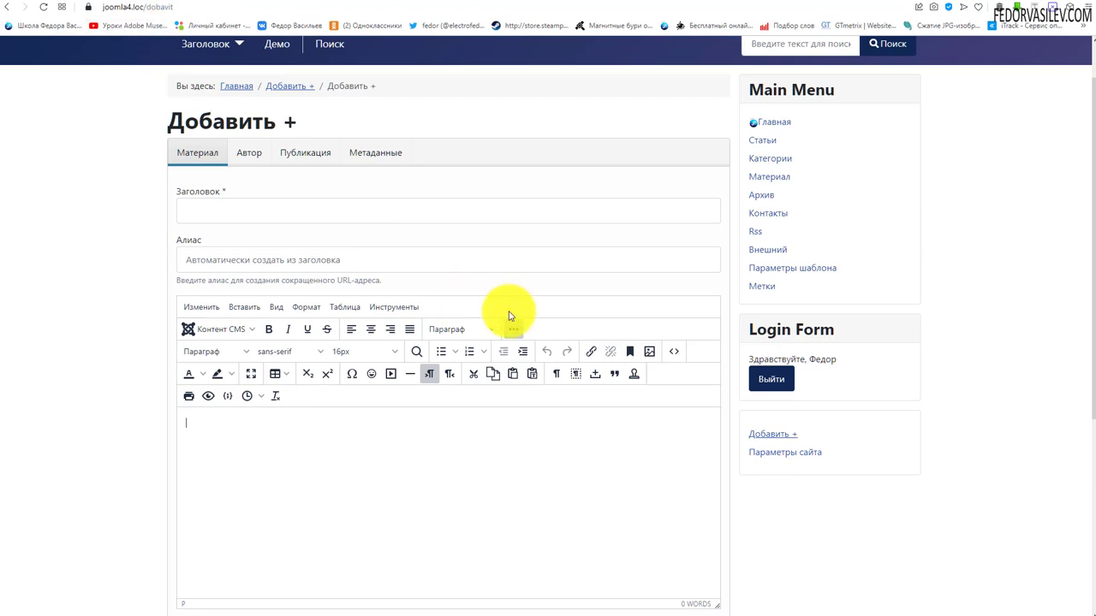
Step: Cancel the new HTML-код module in the administration area and open the settings of the Редактор - TinyMCE plugin
click(79, 4)
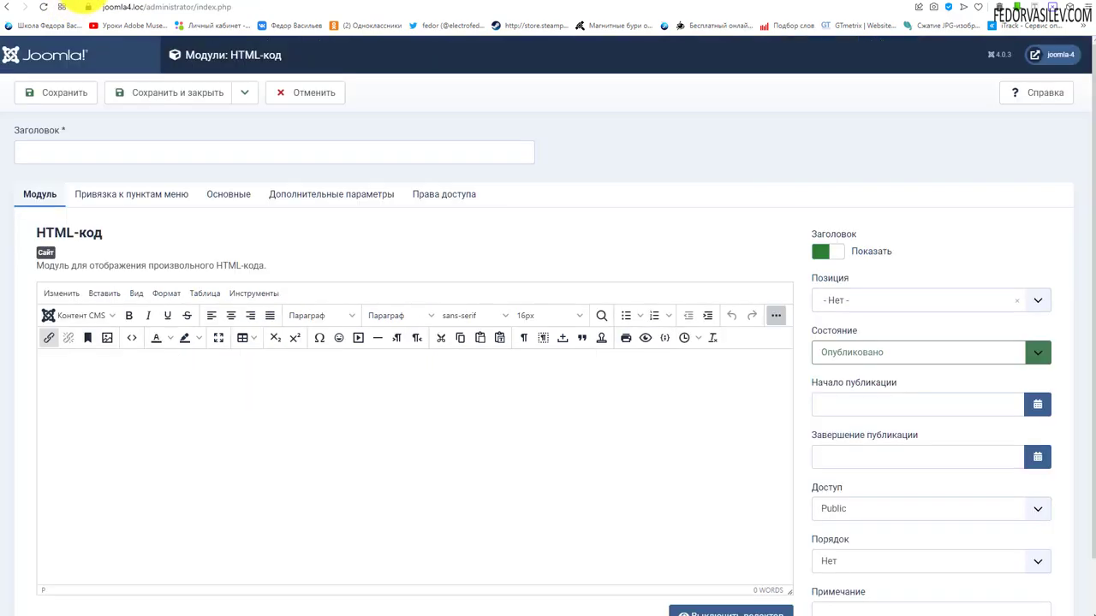
click(296, 93)
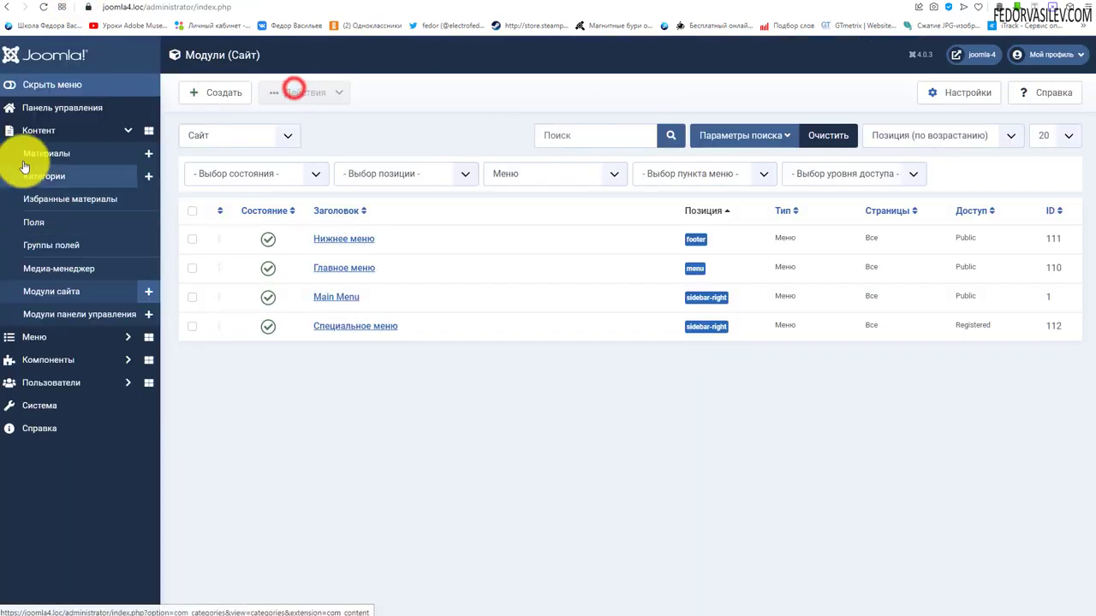
click(53, 108)
click(244, 288)
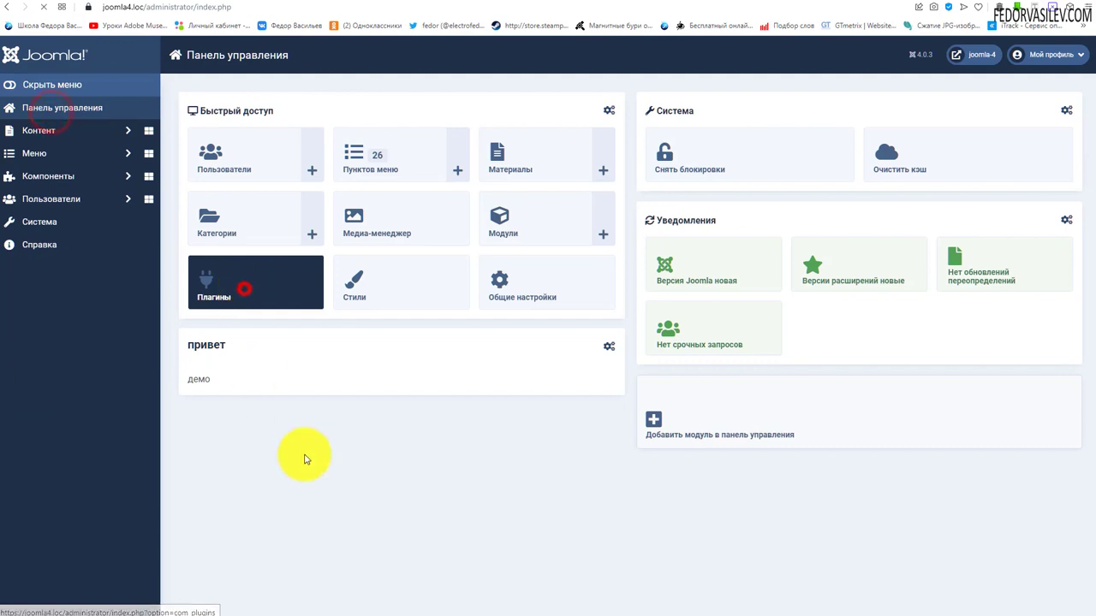
click(375, 297)
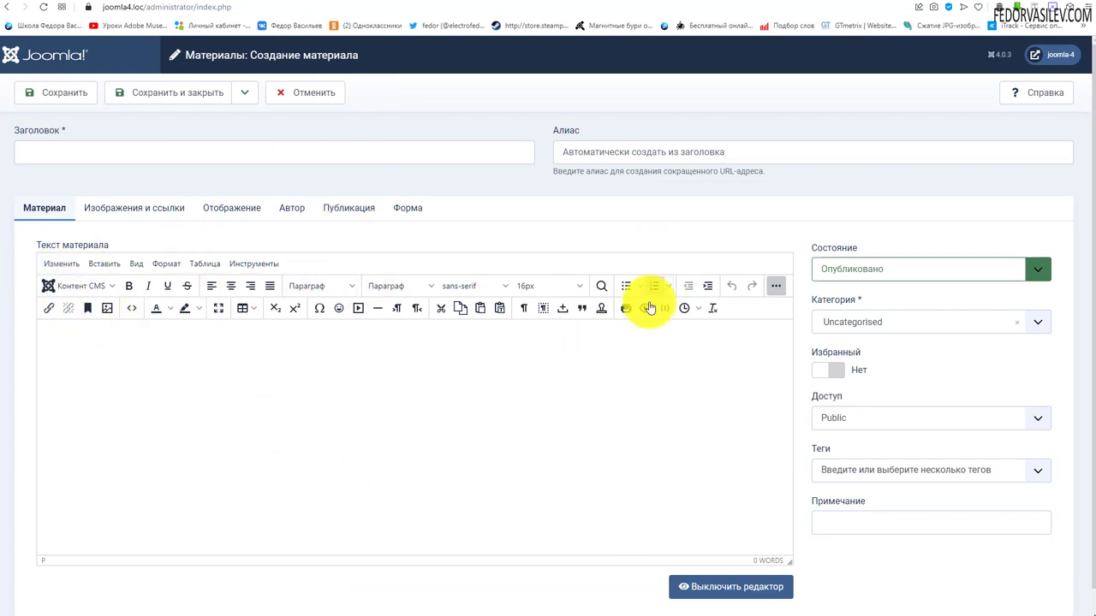
Step: Toggle the editor's additional toolbar row in the new article form, and return to the TinyMCE plugin settings
click(775, 286)
click(775, 288)
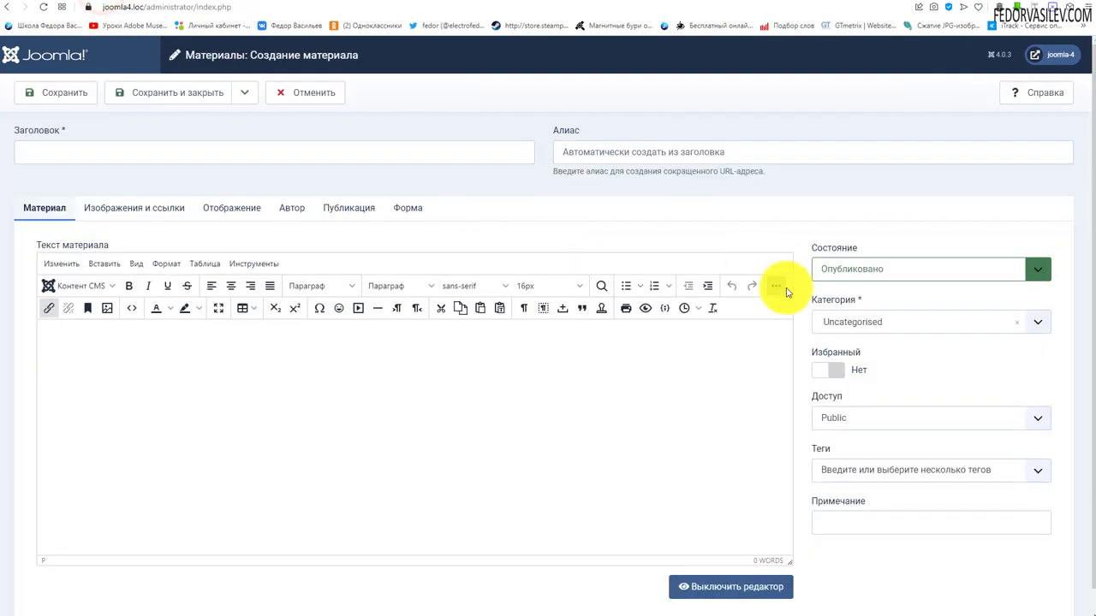
click(776, 287)
click(775, 288)
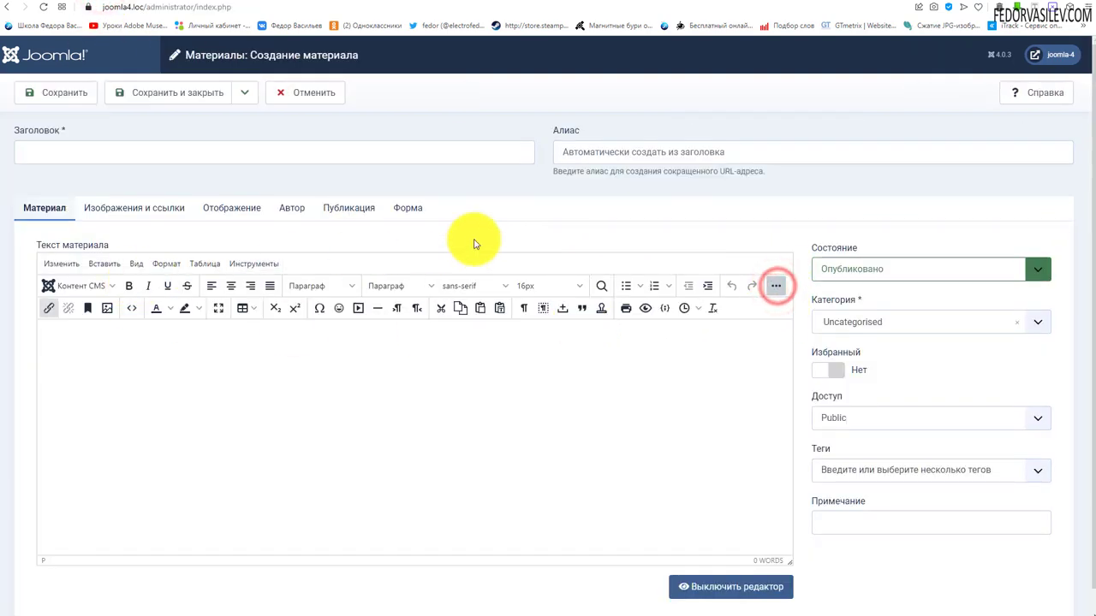
click(74, 13)
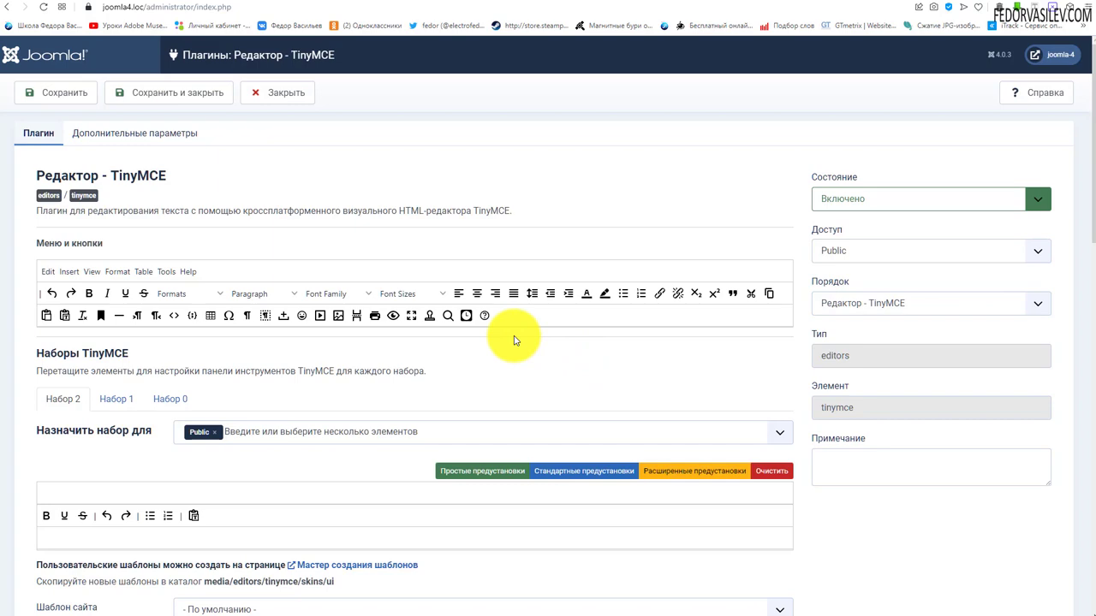
Step: View the assigned user groups and toolbars of the TinyMCE sets Набор 2, Набор 1 and Набор 0
scroll(58, 340, down, 1)
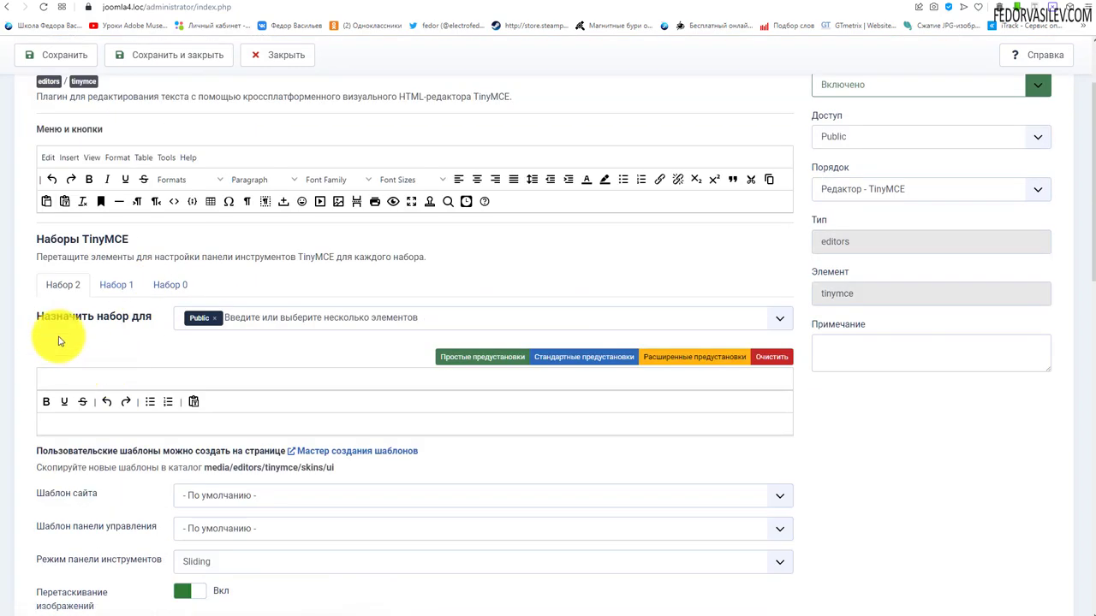
click(113, 285)
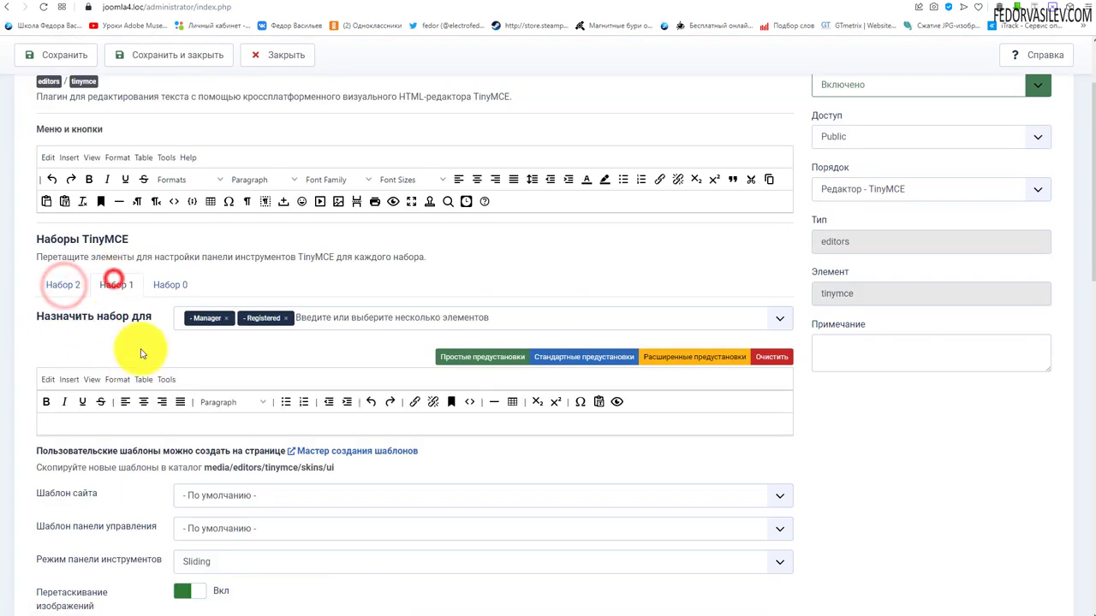
click(163, 285)
scroll(85, 362, up, 1)
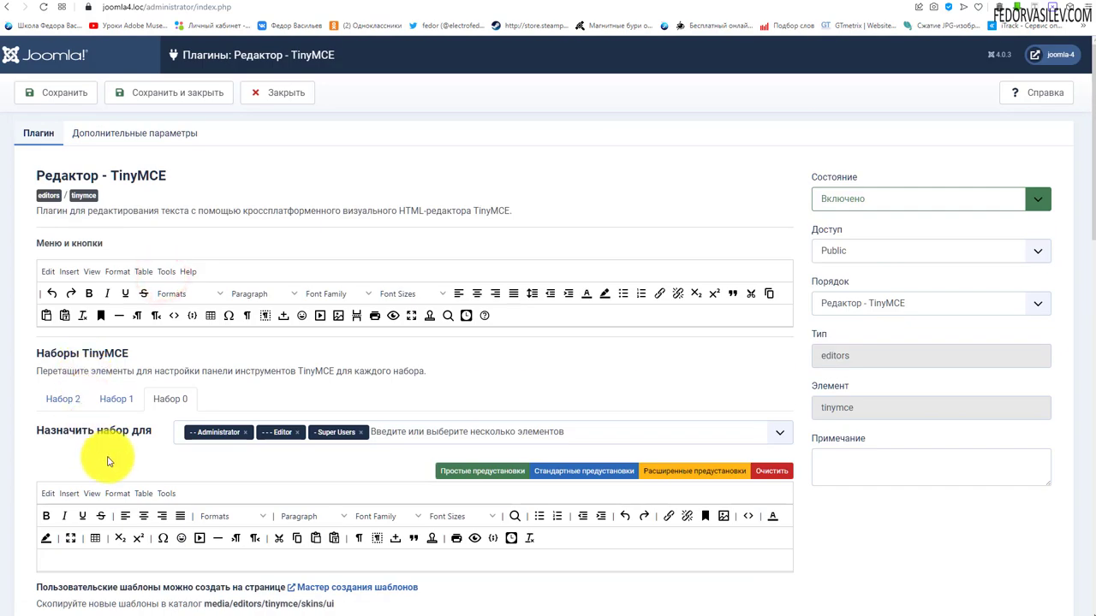
Step: Remove the Editor and Administrator groups from the assignment of Набор 0, keeping only Super Users
scroll(107, 462, down, 1)
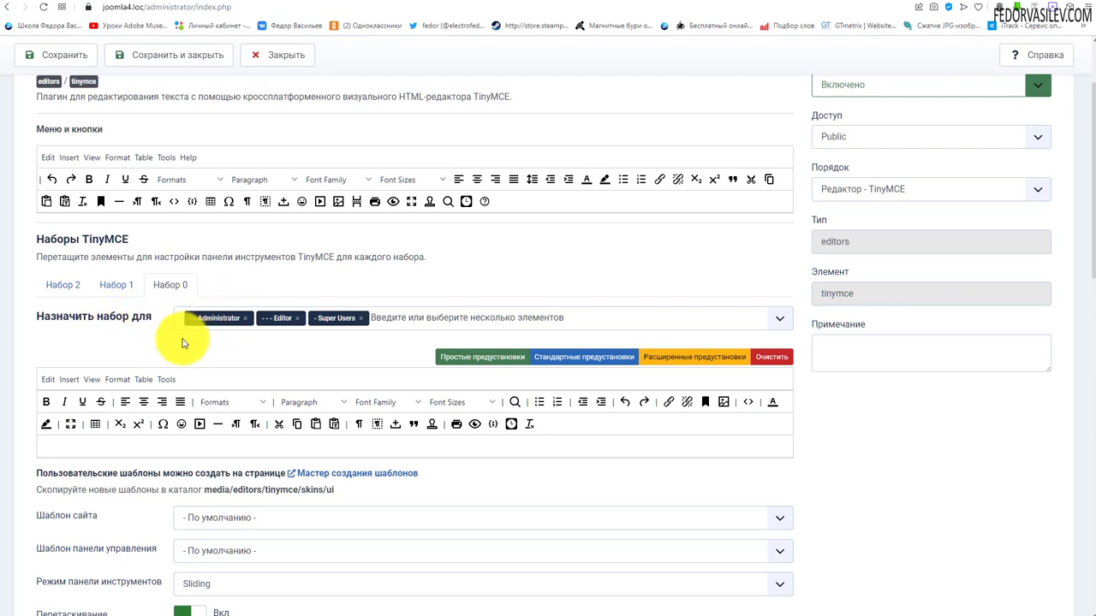
click(297, 318)
click(245, 318)
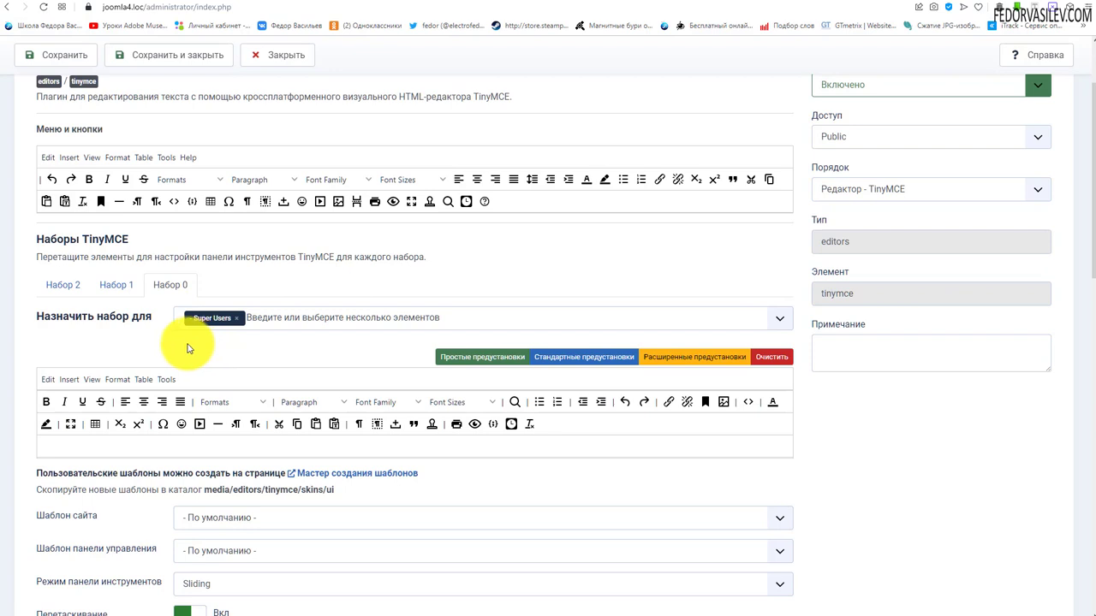
Step: Compare the group assignments and toolbar layouts of Набор 1 and Набор 0 in the TinyMCE settings
scroll(135, 341, up, 1)
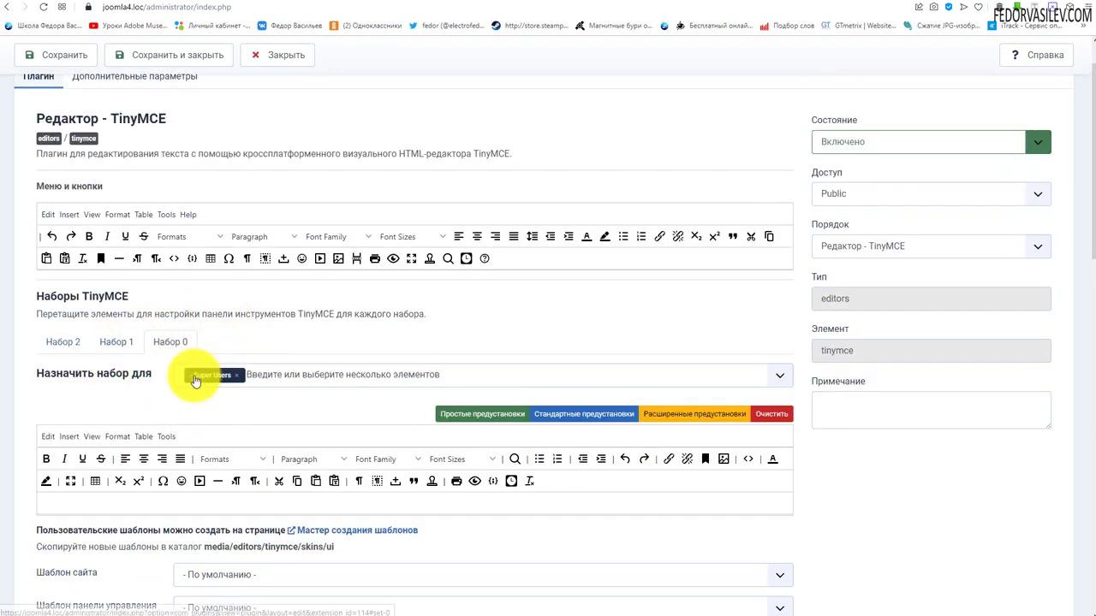
click(112, 344)
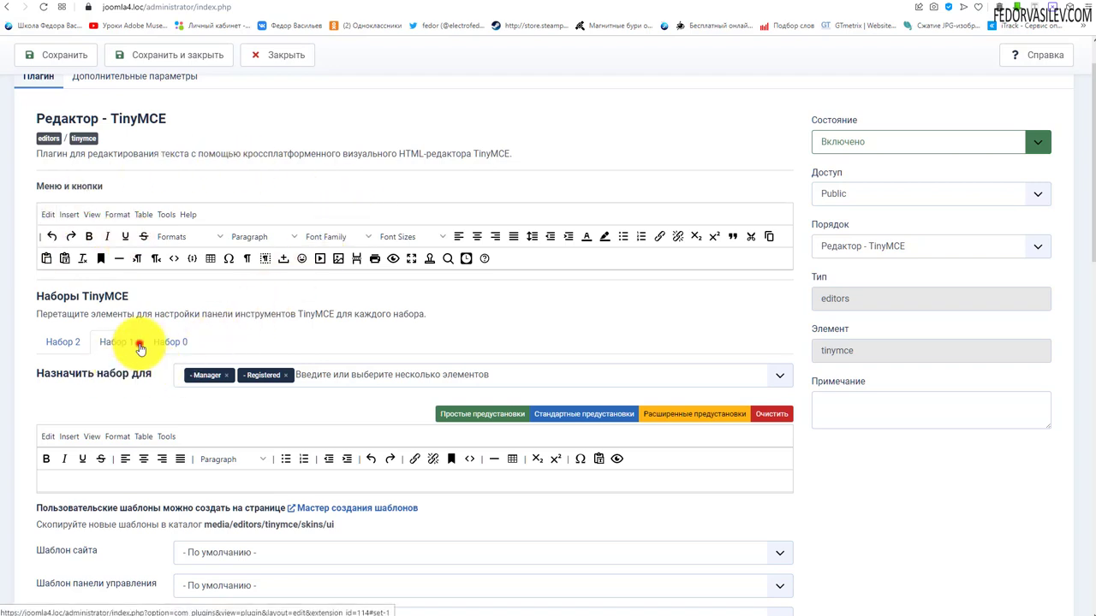
click(158, 347)
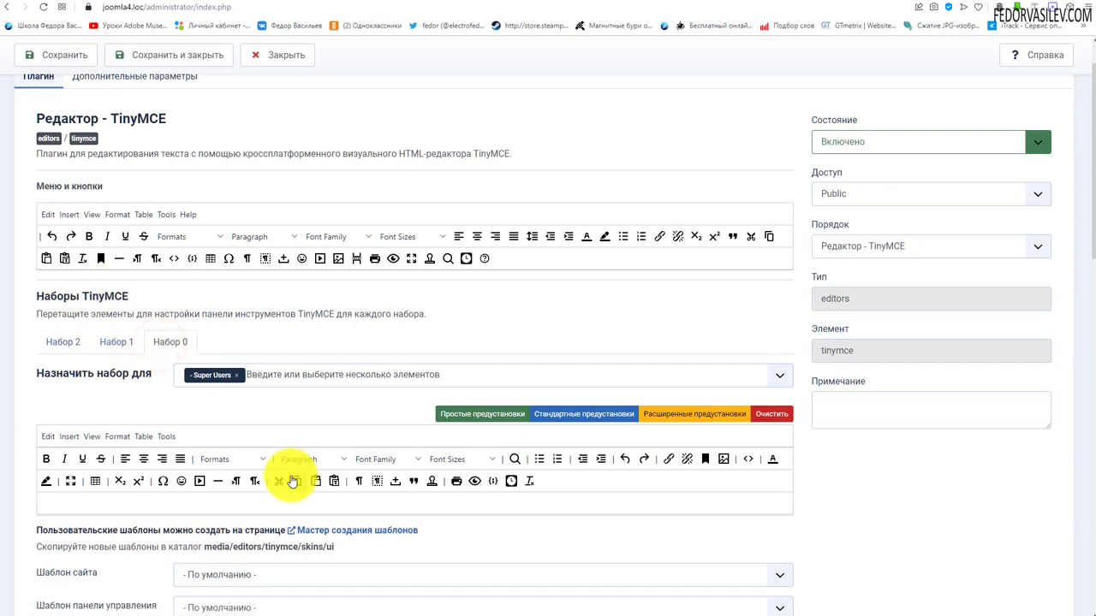
scroll(281, 464, down, 2)
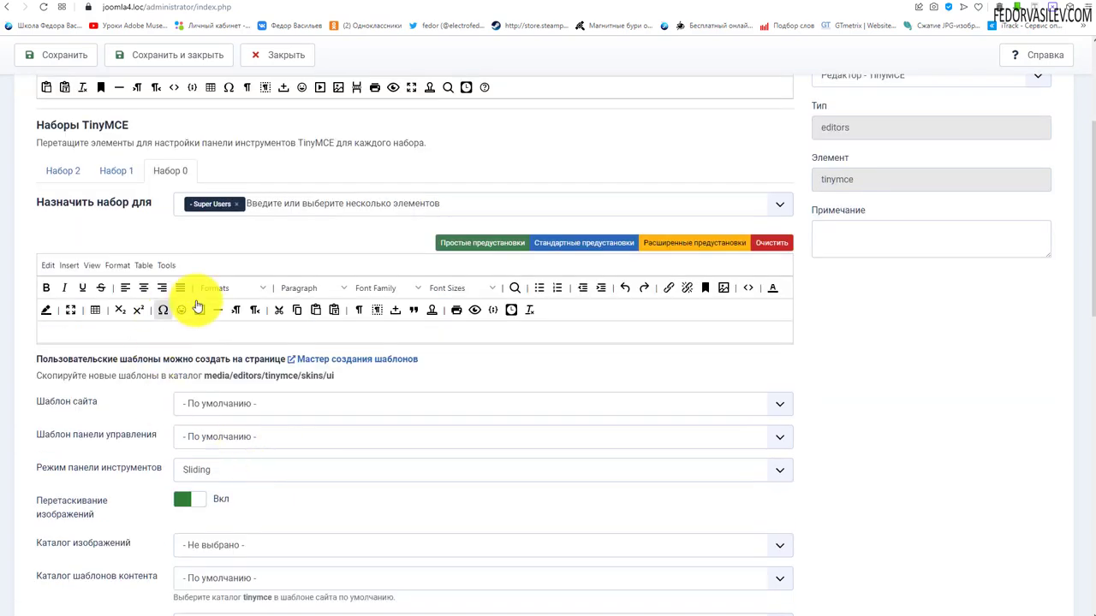
scroll(599, 373, up, 1)
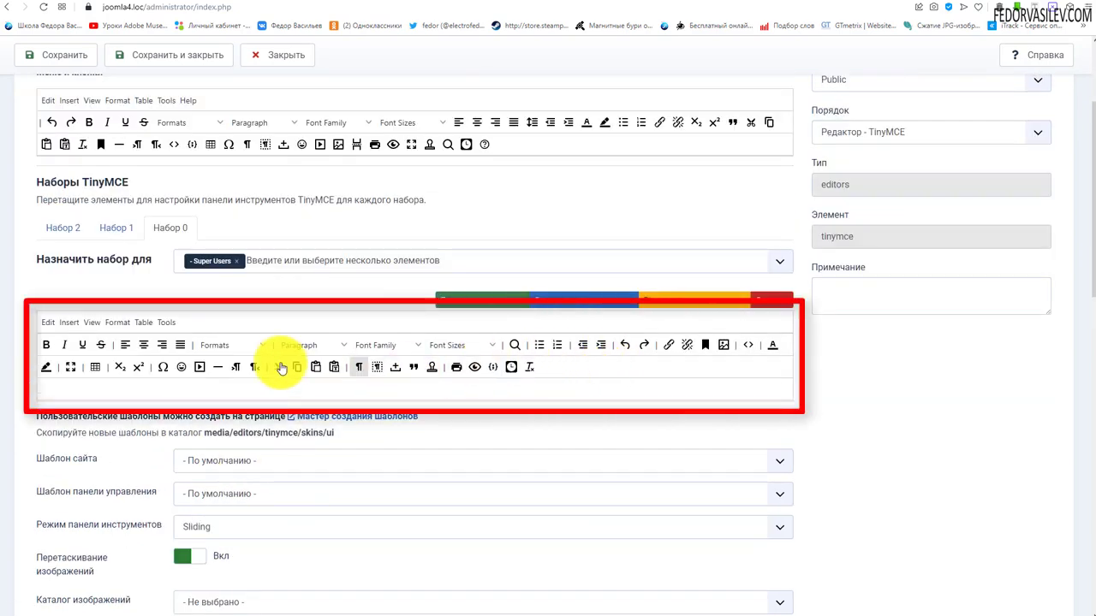
scroll(192, 360, up, 1)
click(167, 284)
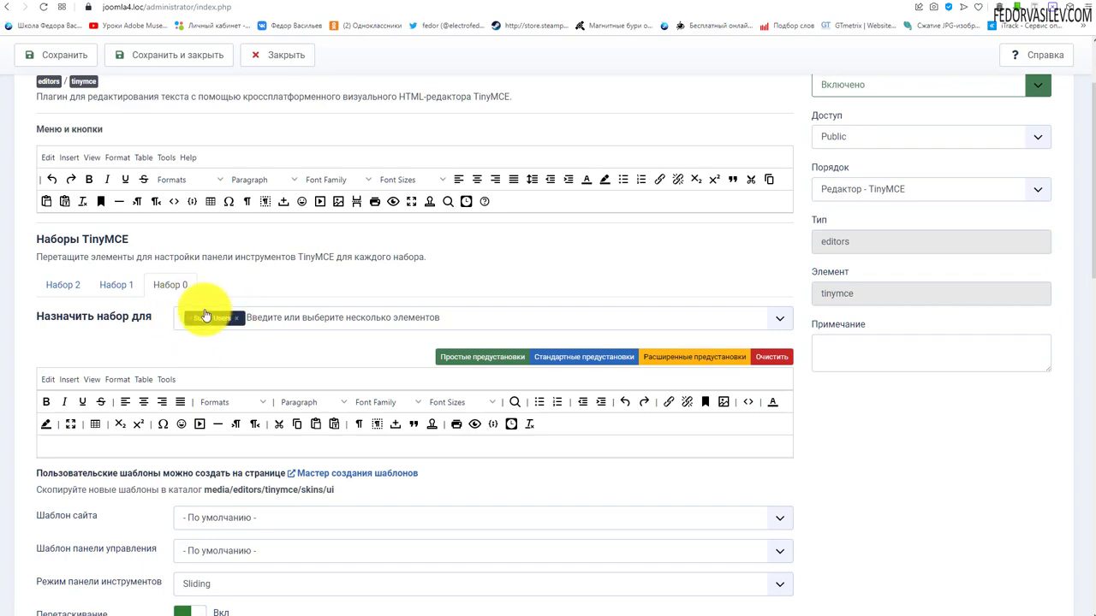
scroll(190, 309, down, 2)
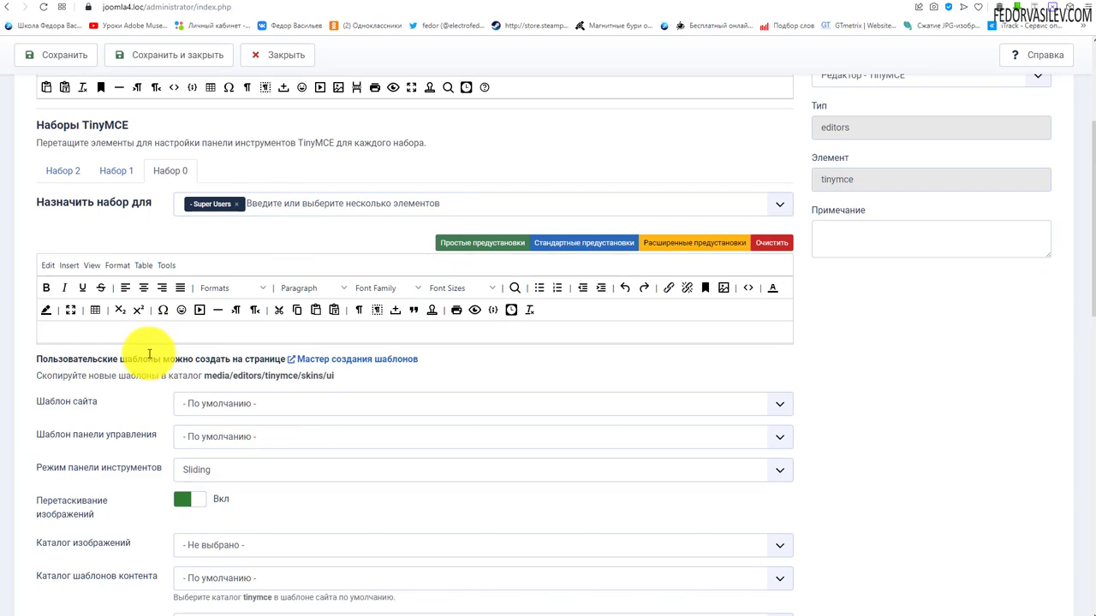
scroll(149, 353, up, 2)
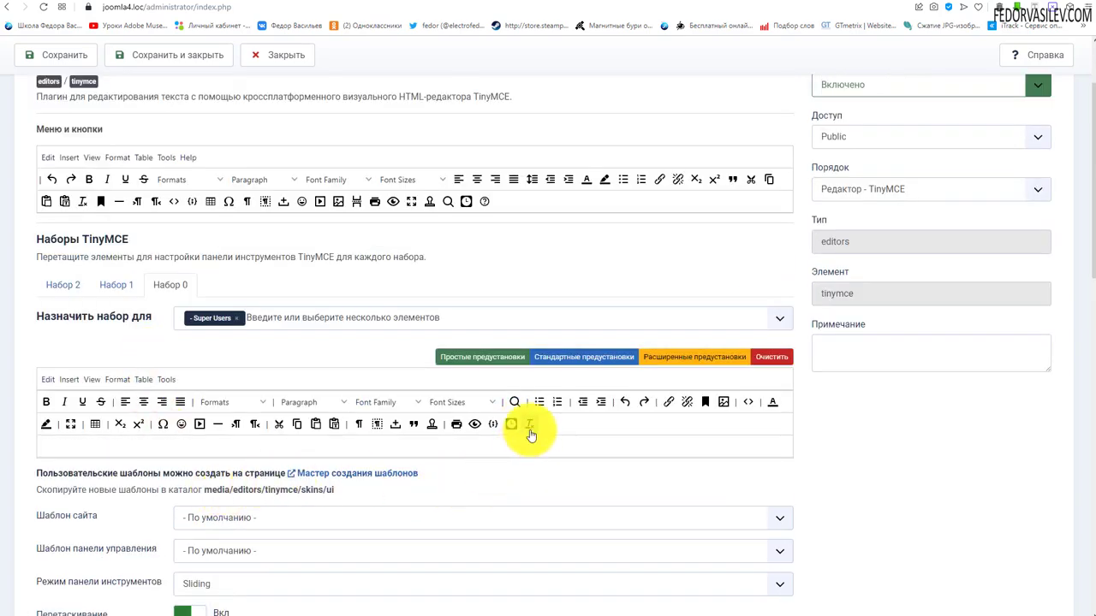
Step: Take the clear formatting button off the Набор 0 toolbar, replace the layout with Простые предустановки, and save the plugin
mouse_move(529, 428)
mouse_down()
mouse_move(552, 425)
mouse_move(497, 343)
mouse_move(454, 222)
mouse_move(457, 199)
mouse_up()
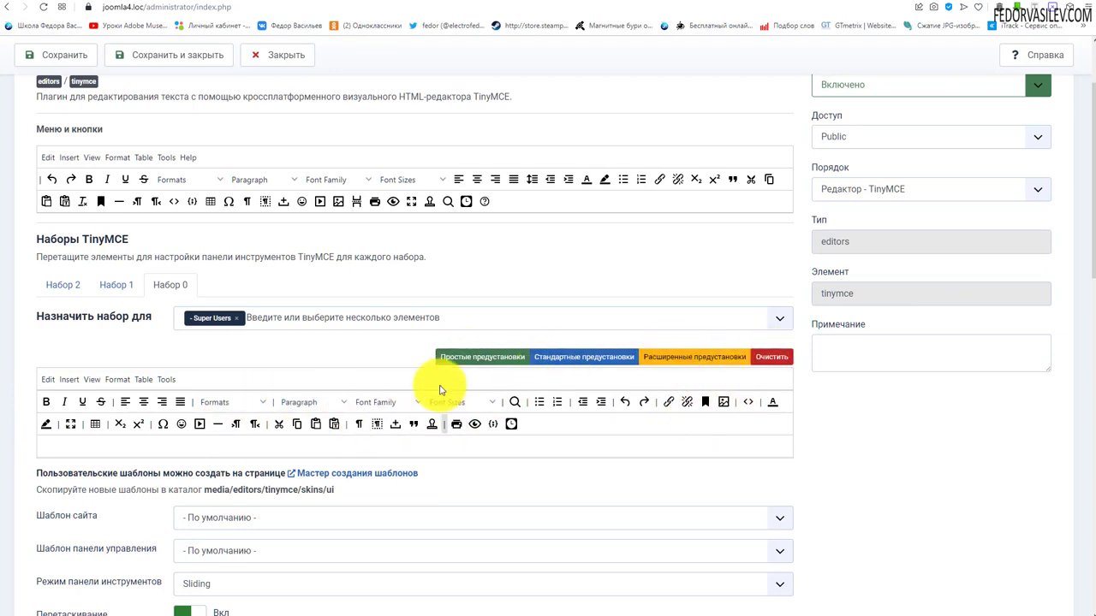
click(461, 356)
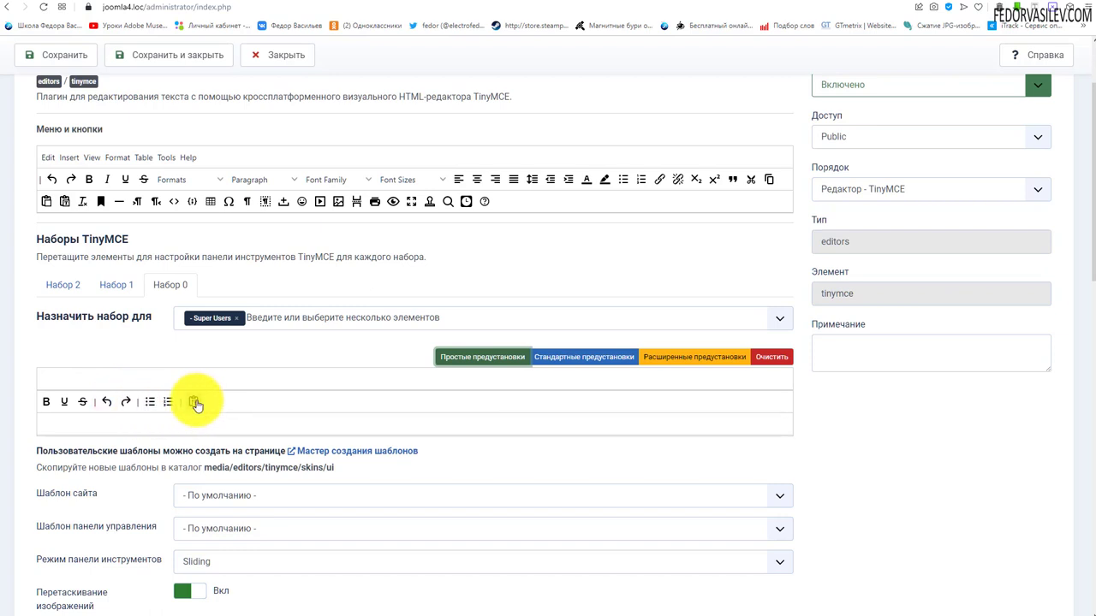
scroll(96, 444, up, 2)
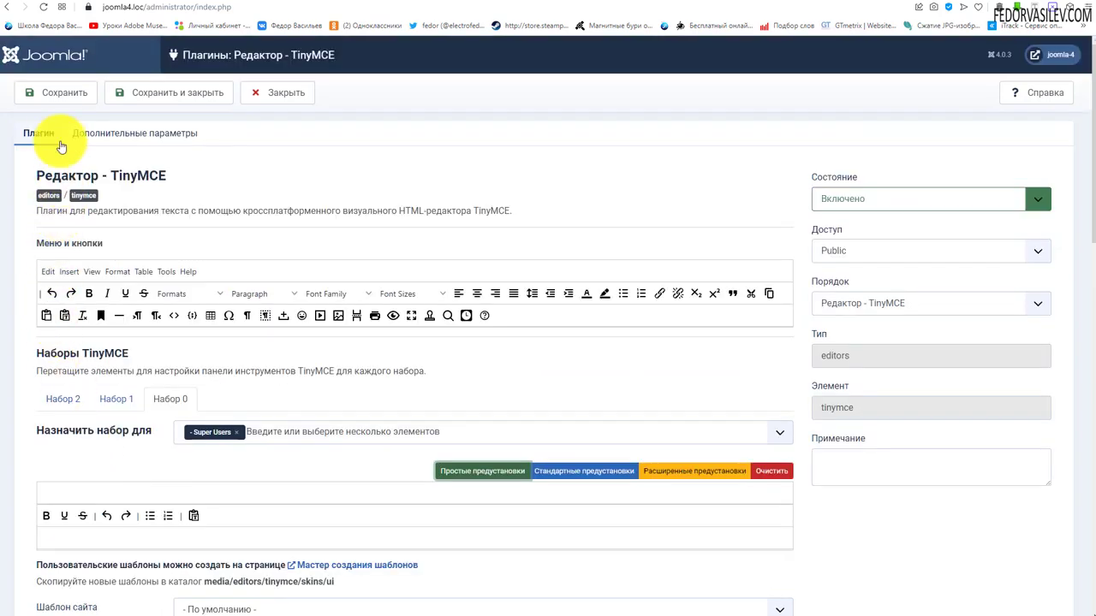
click(62, 92)
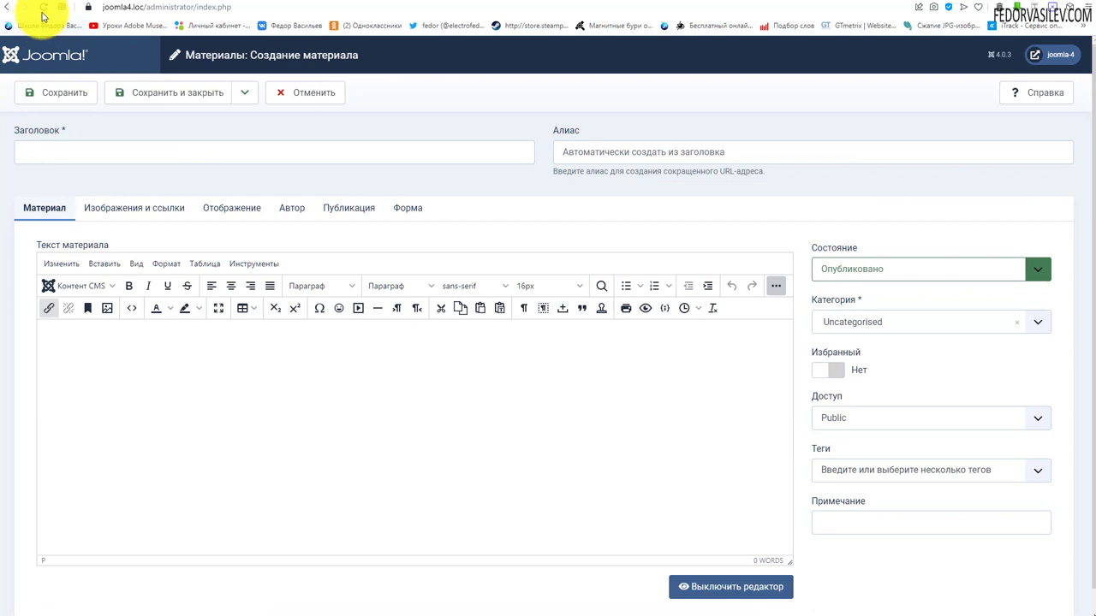
Step: Reload the new article form and look at the numbered list styles in its text editor
click(44, 7)
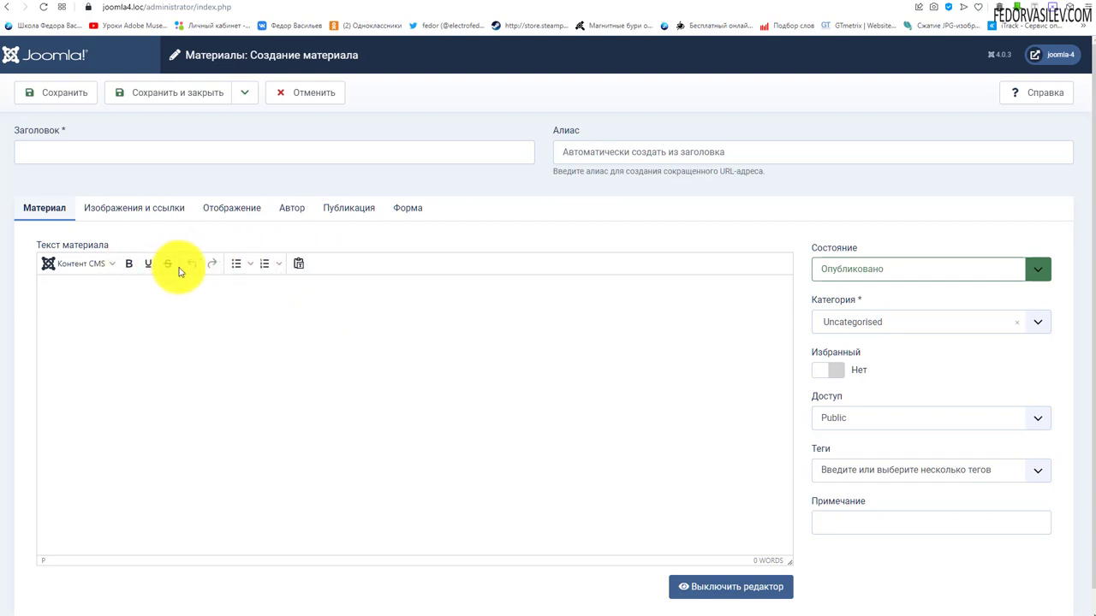
click(279, 265)
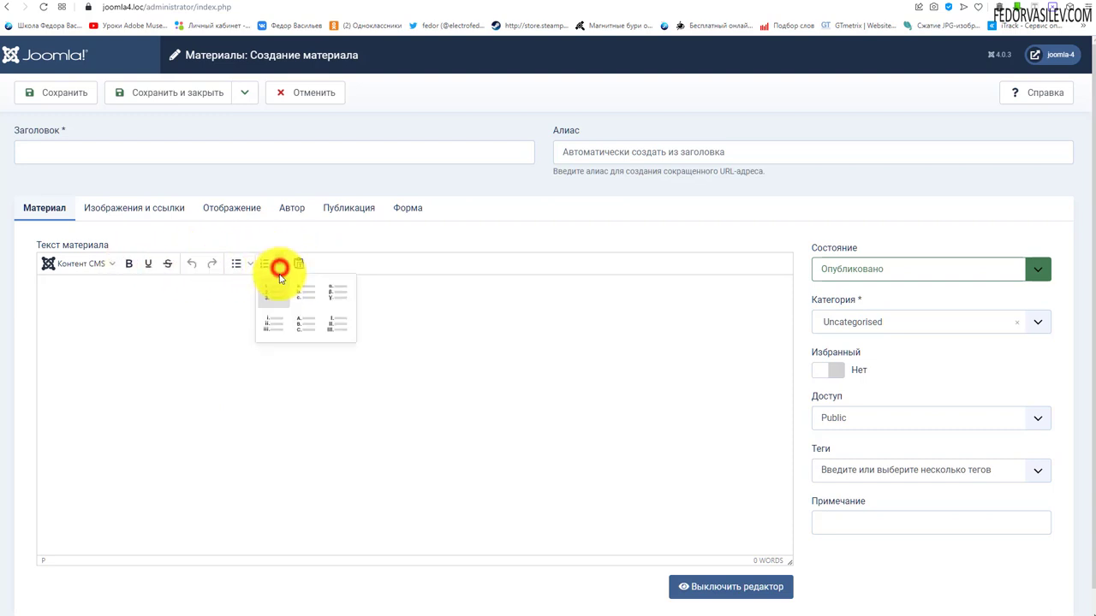
click(356, 262)
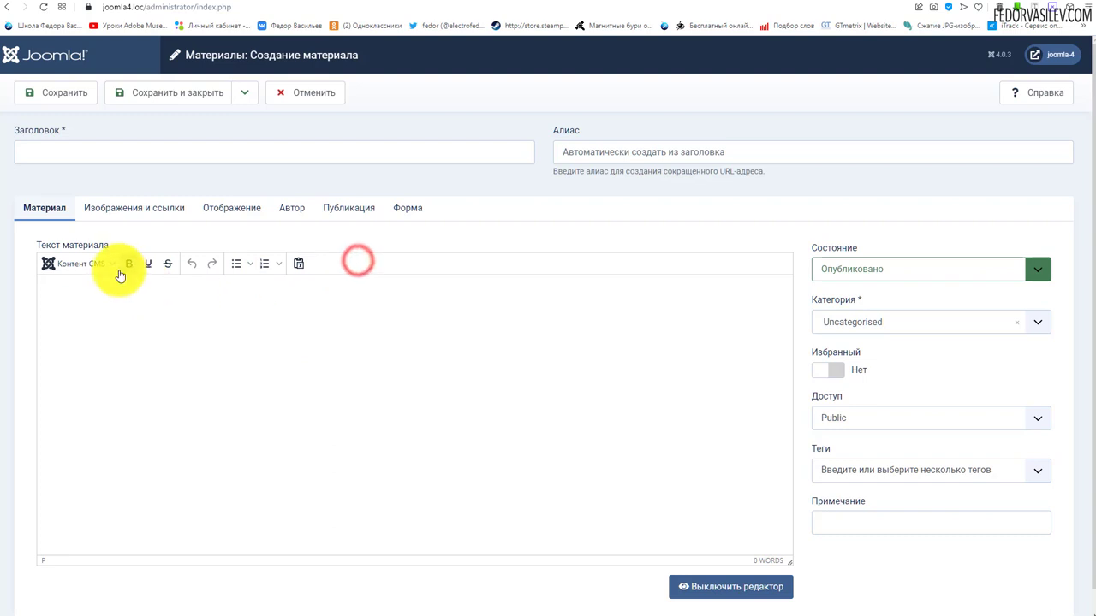
Step: Examine the Контент CMS insert options in the article editor, opening and closing the Медиа dialog
click(117, 266)
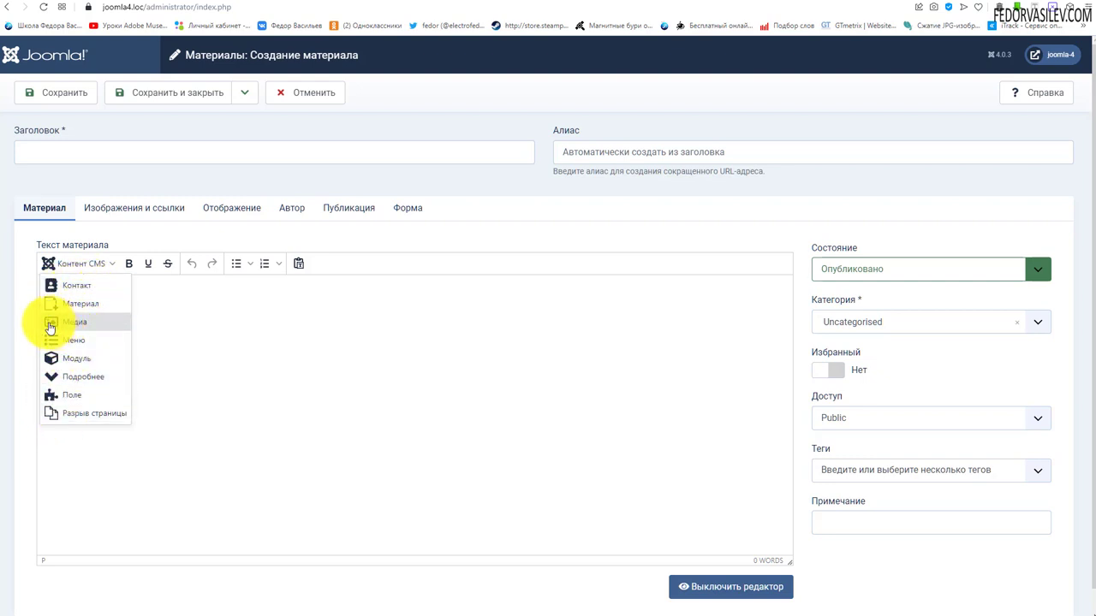
click(362, 386)
click(108, 273)
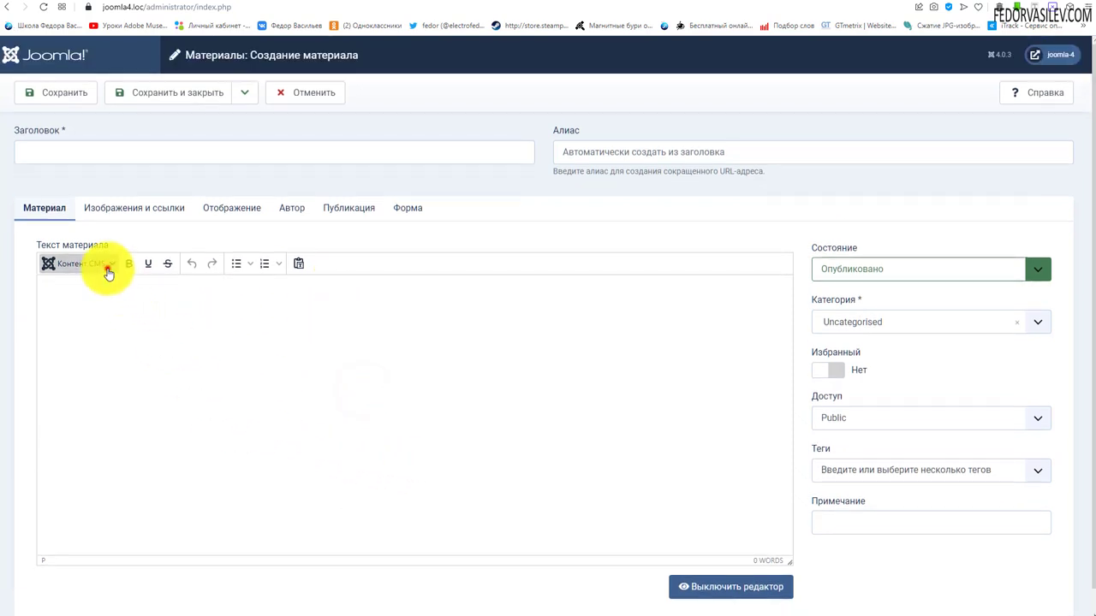
click(87, 331)
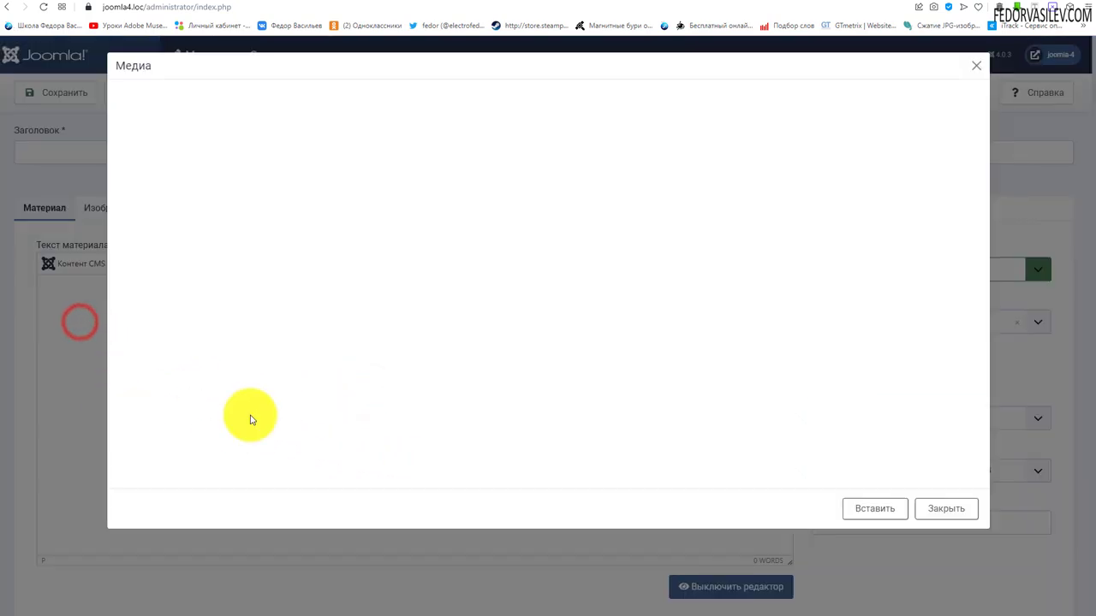
click(977, 66)
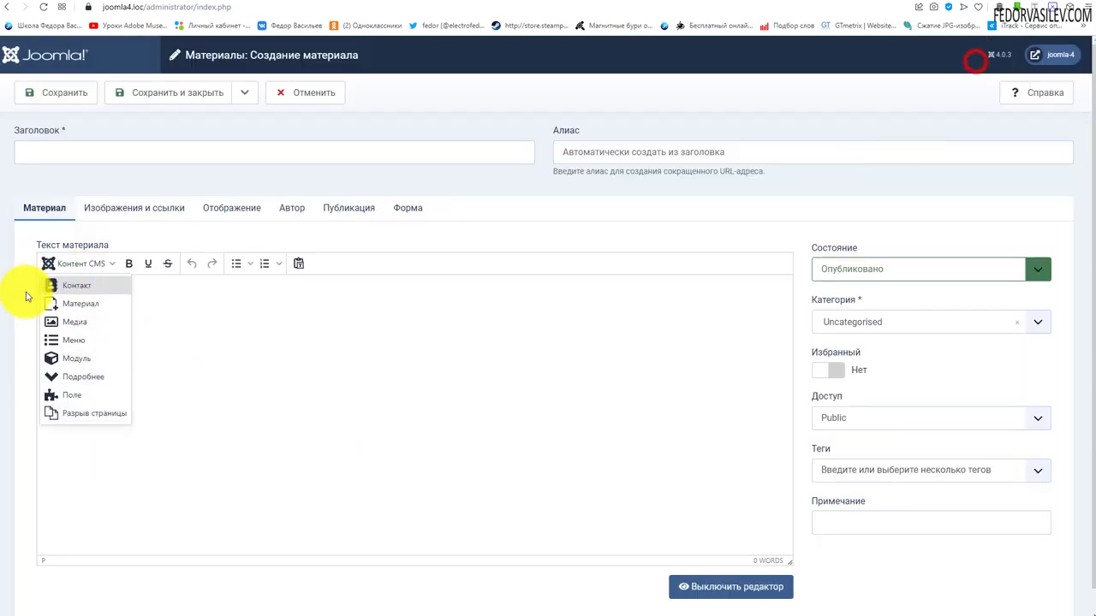
click(338, 359)
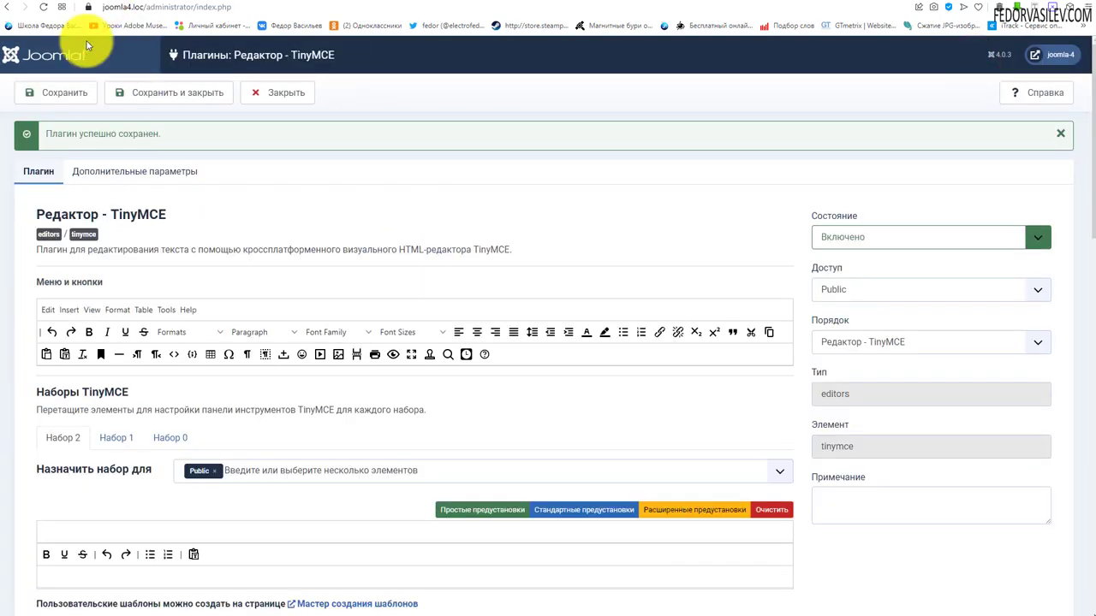
Step: Back in the TinyMCE plugin settings, try Стандартные предустановки on Набор 0, apply Расширенные предустановки instead, and save the plugin
scroll(217, 183, down, 2)
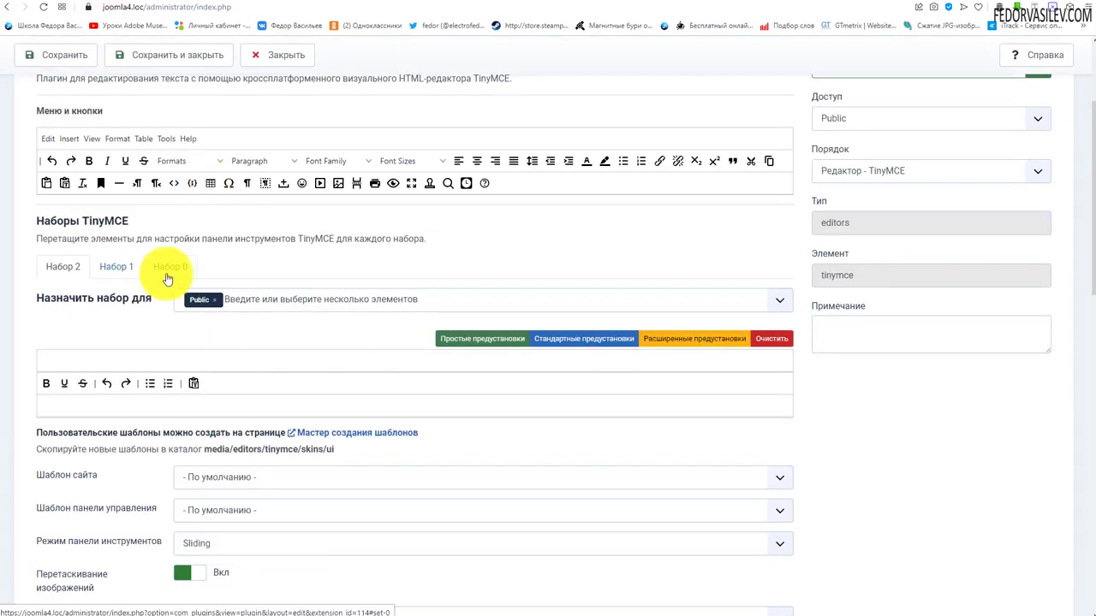
scroll(152, 403, up, 2)
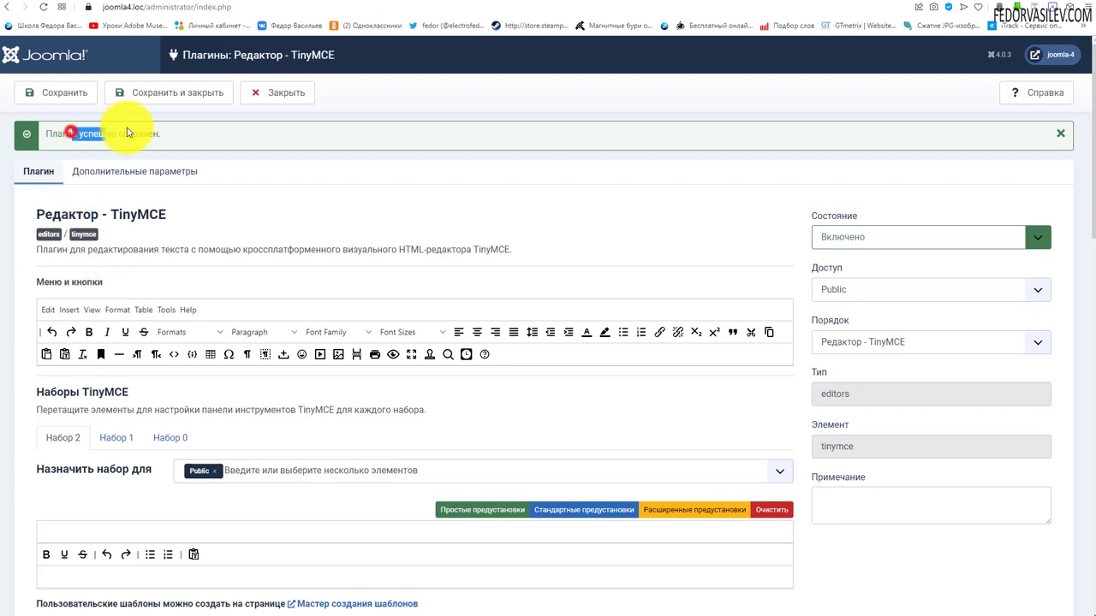
scroll(134, 128, down, 2)
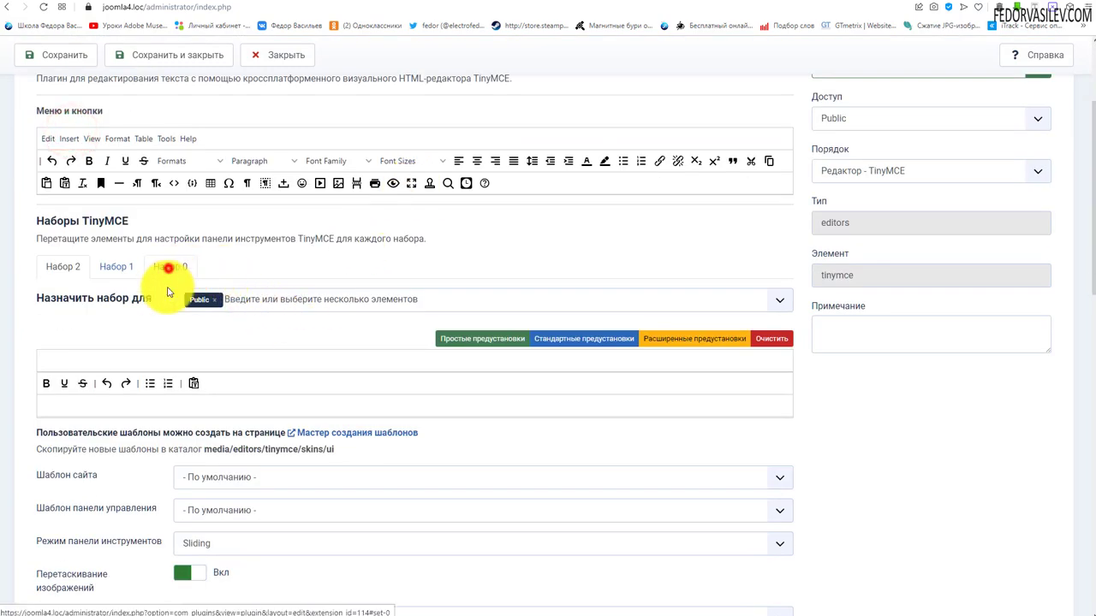
click(169, 268)
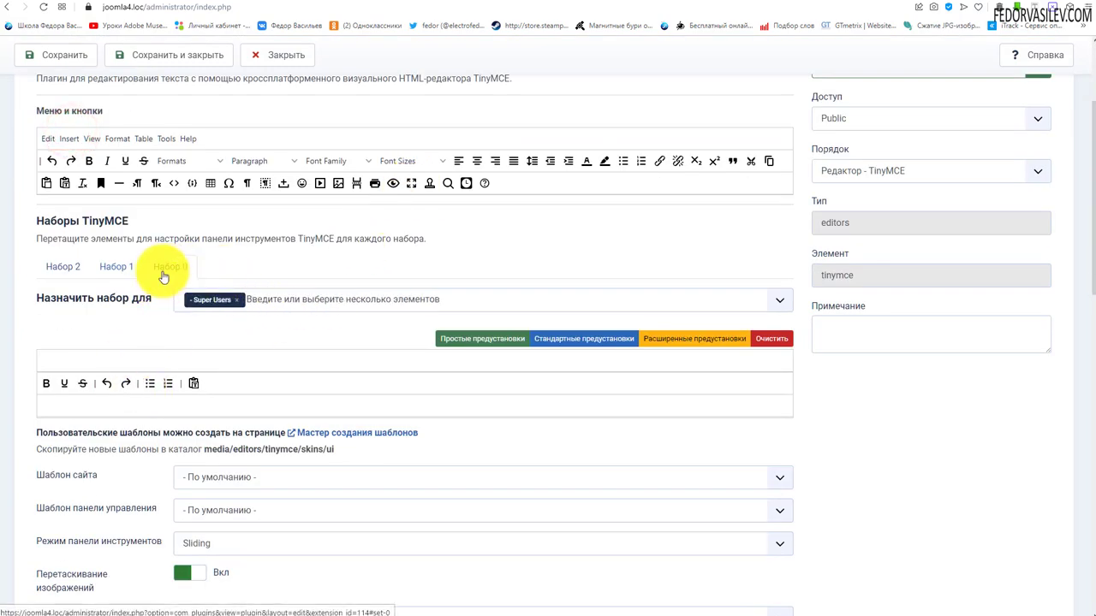
scroll(384, 457, up, 2)
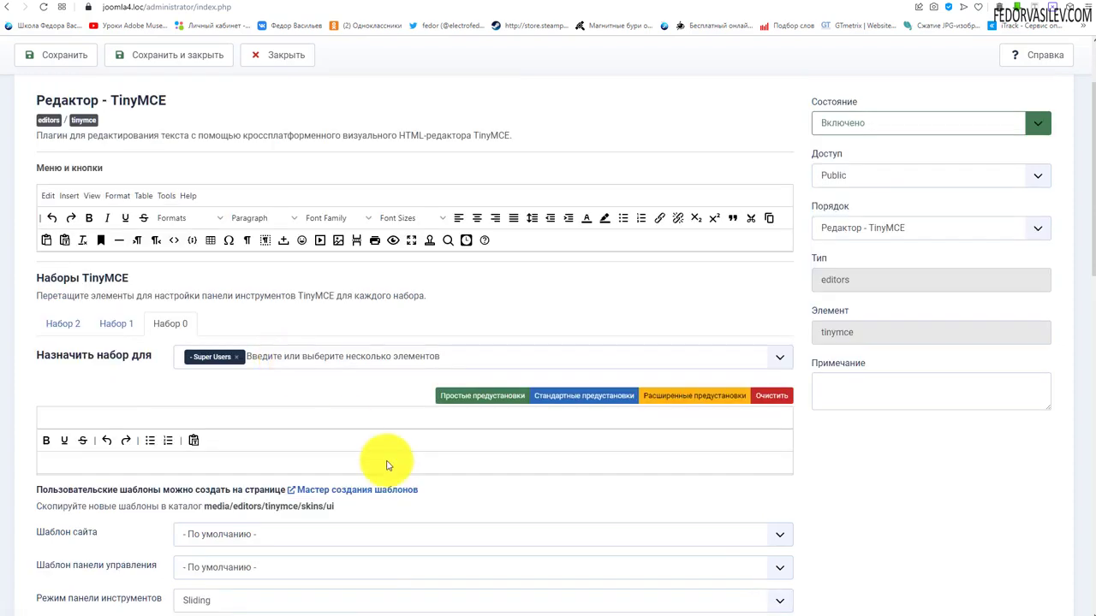
click(563, 396)
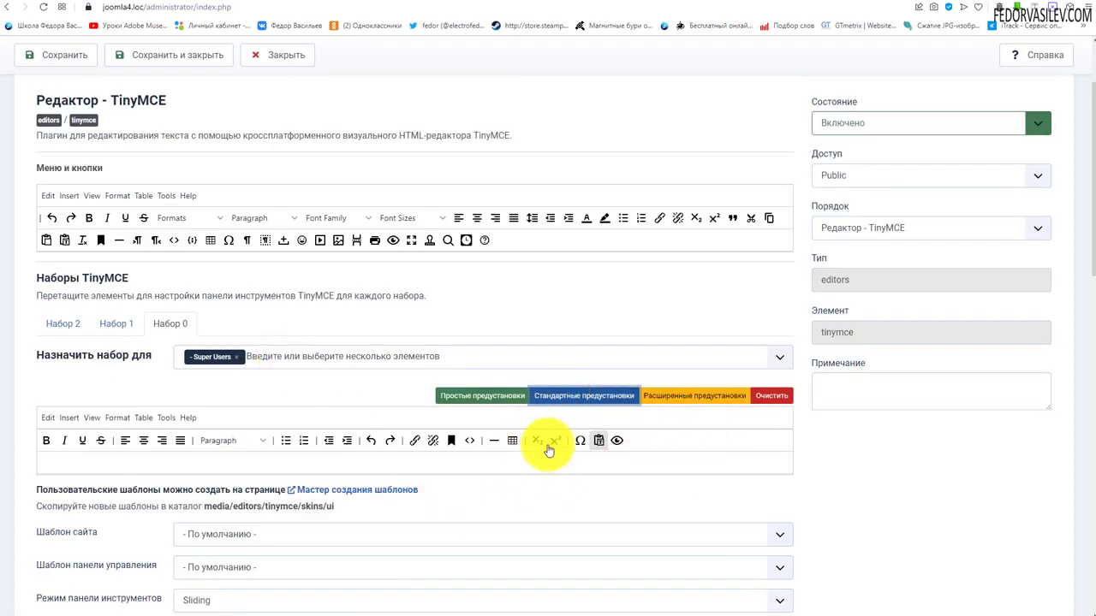
click(688, 398)
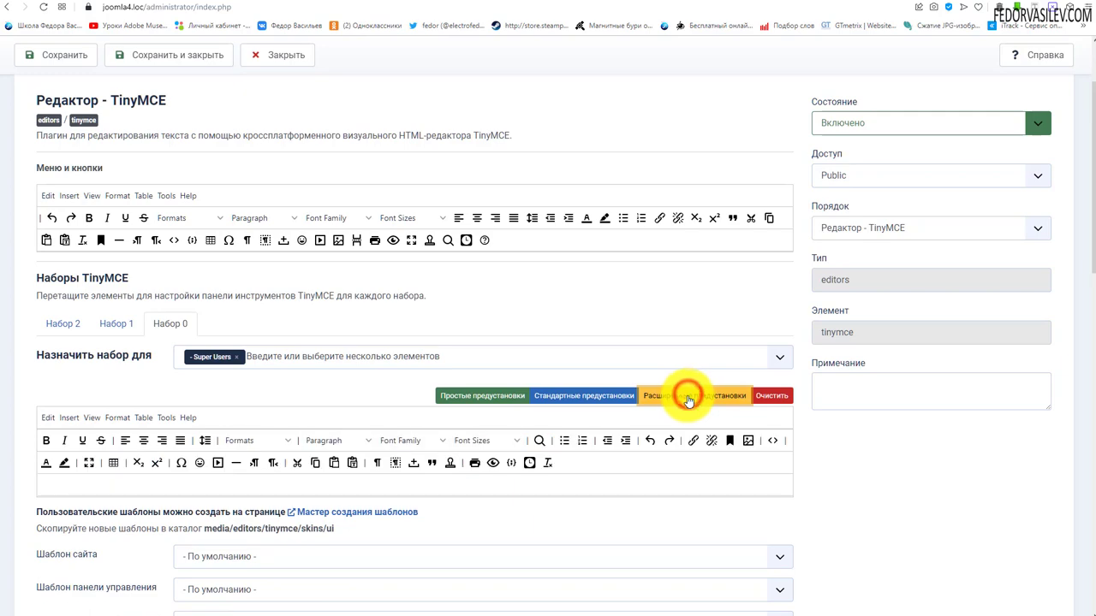
key(j)
key(a)
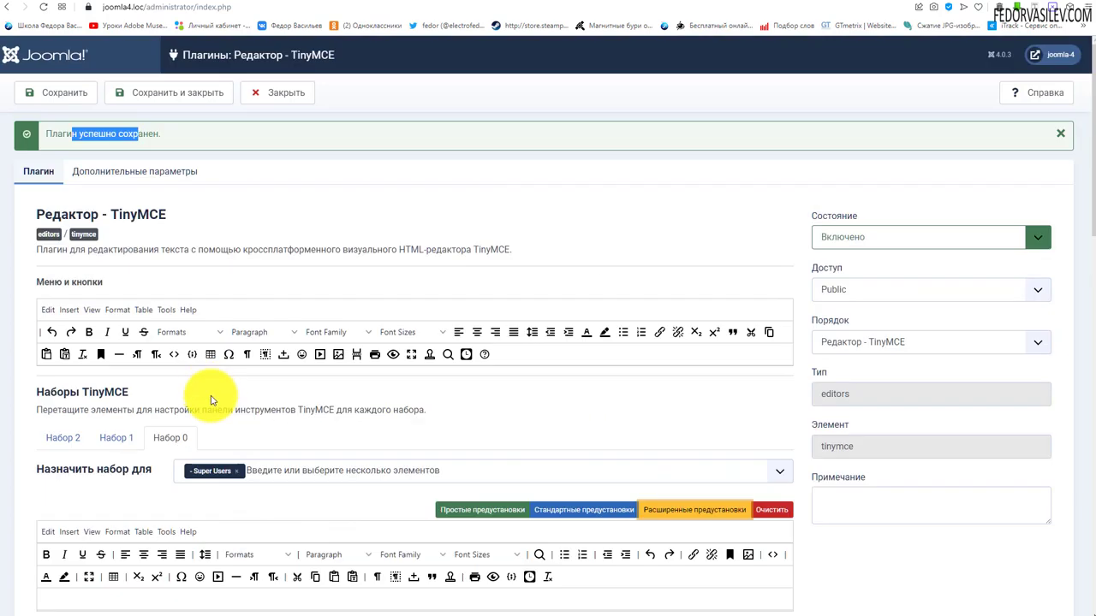
click(56, 92)
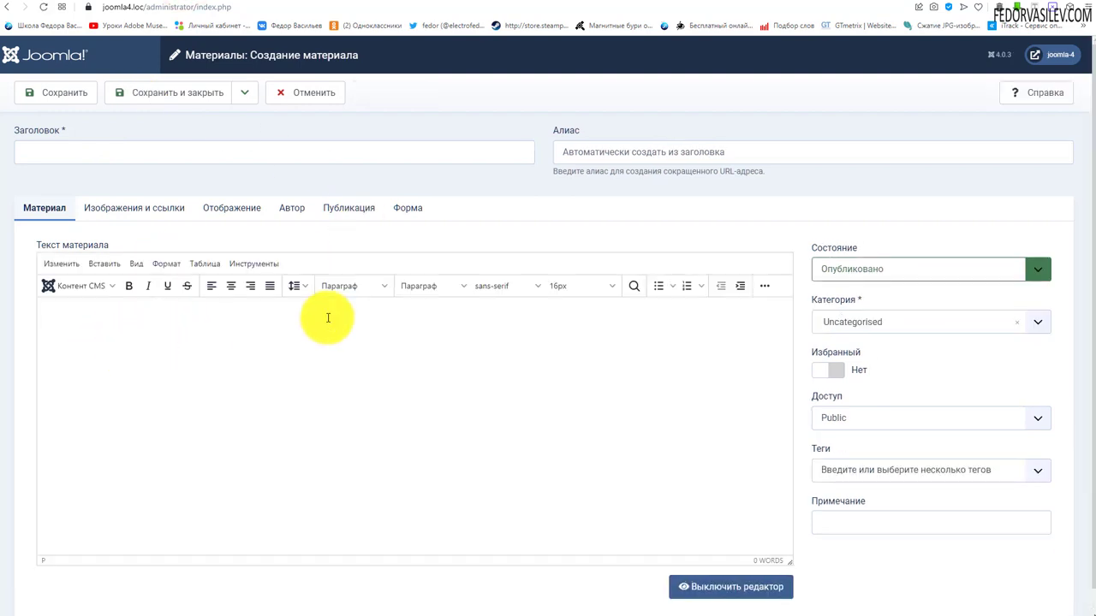
Step: Expand the additional toolbar row of the text editor in the new article form
click(761, 291)
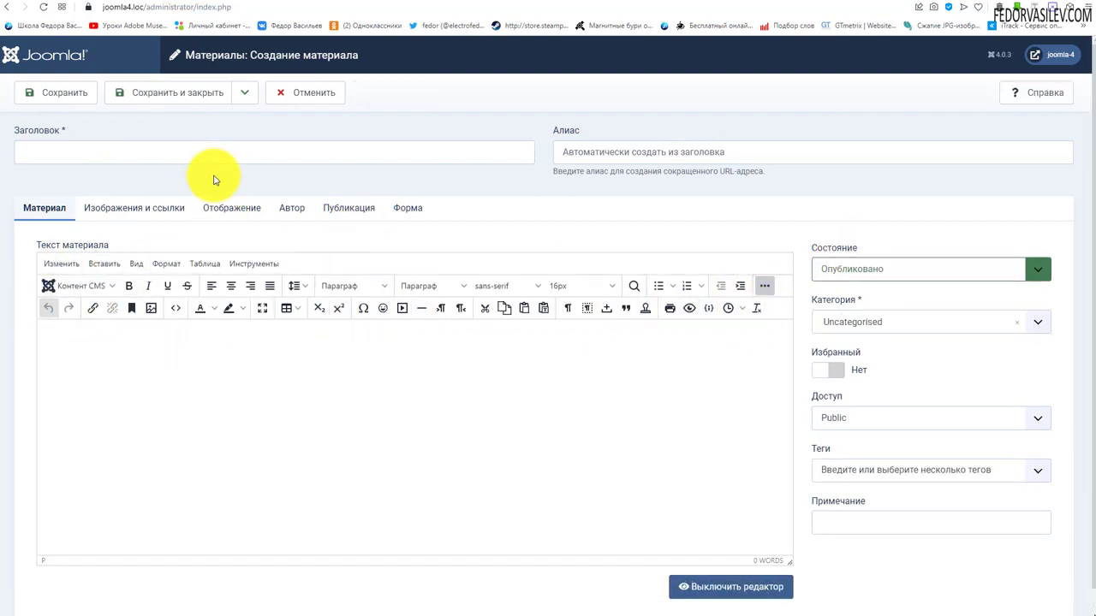
Step: In the TinyMCE plugin settings, set Шаблон сайта of Набор 0 to oxide-dark and save the plugin
click(6, 7)
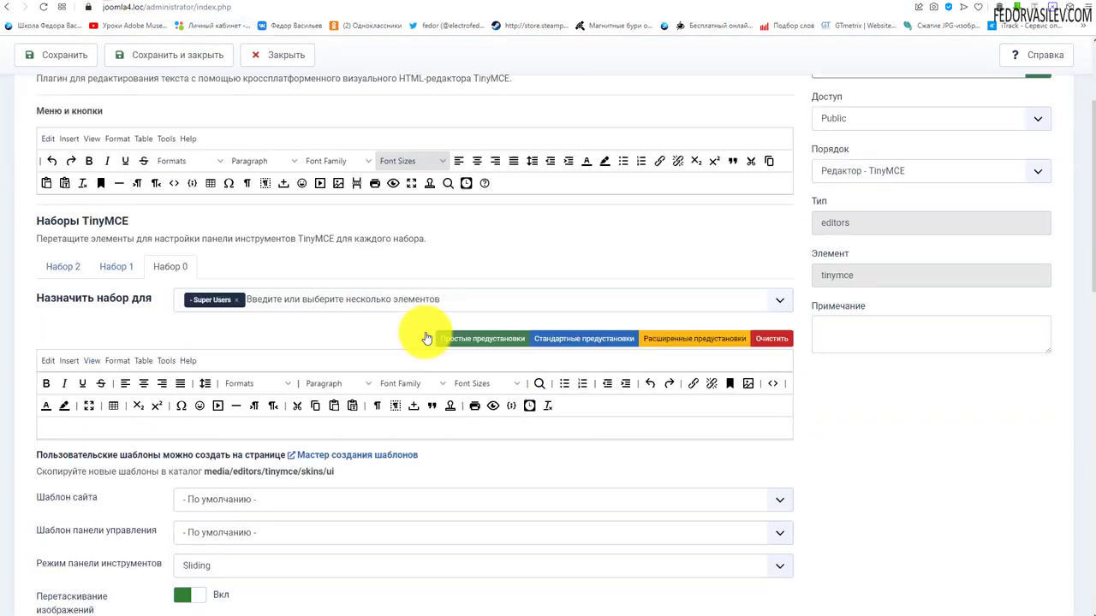
scroll(256, 300, down, 1)
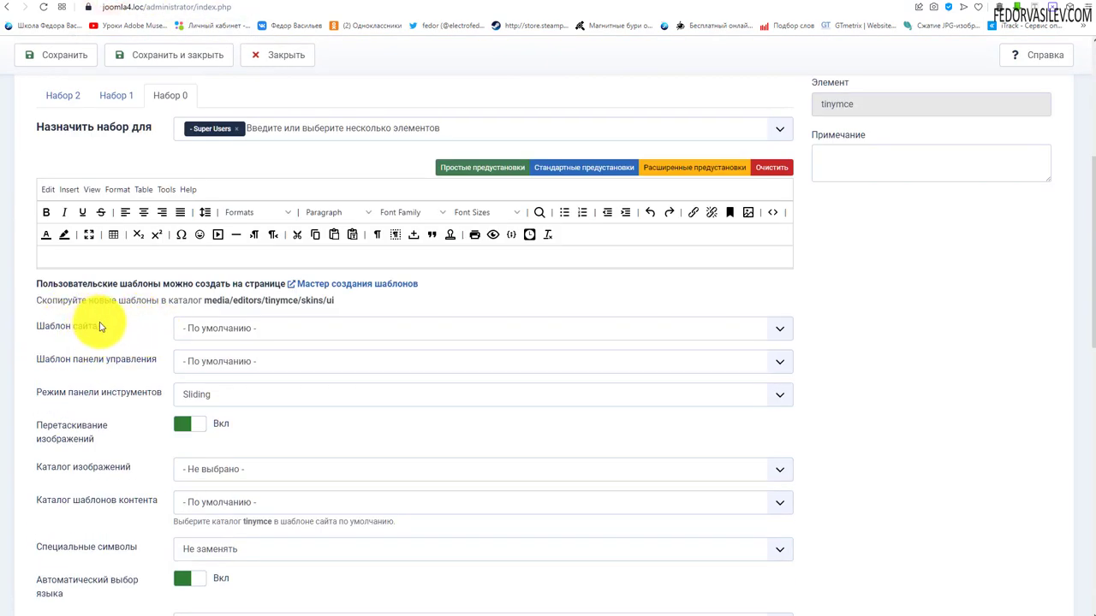
click(209, 328)
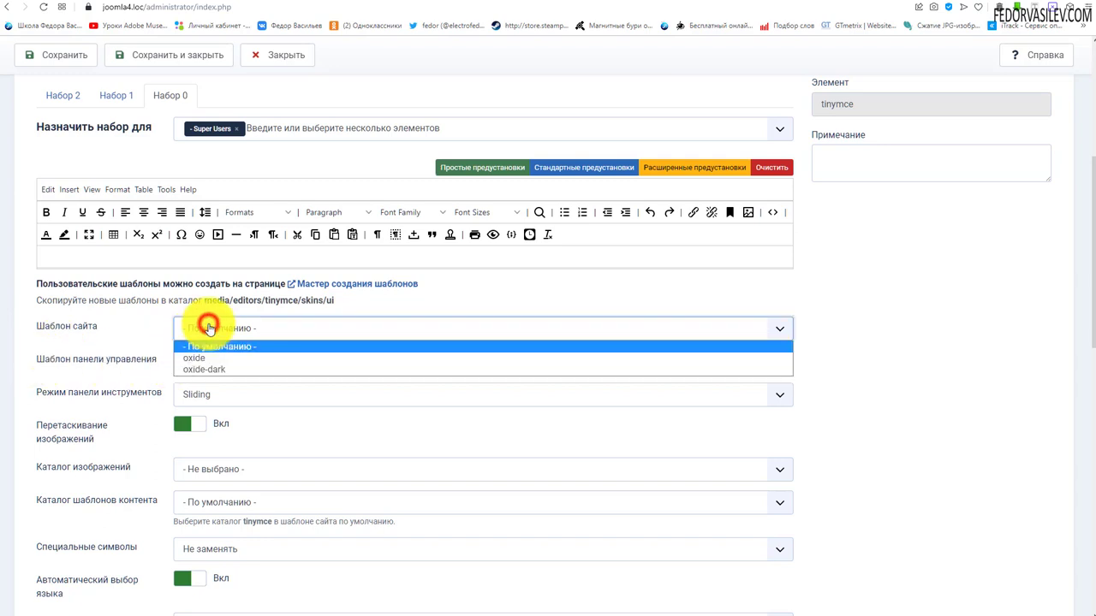
click(213, 371)
scroll(110, 383, up, 3)
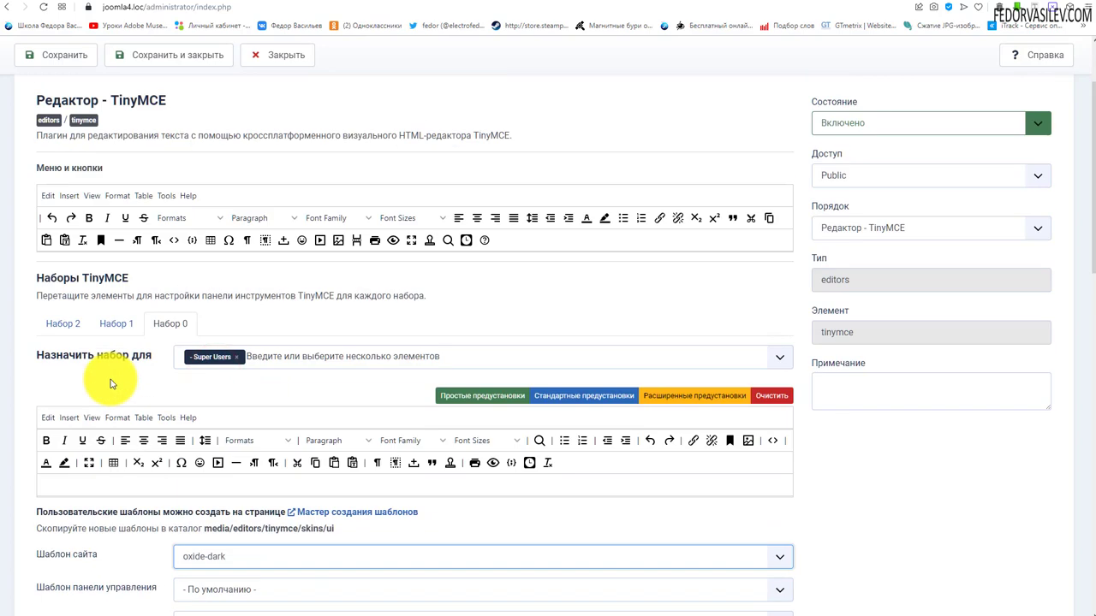
click(168, 322)
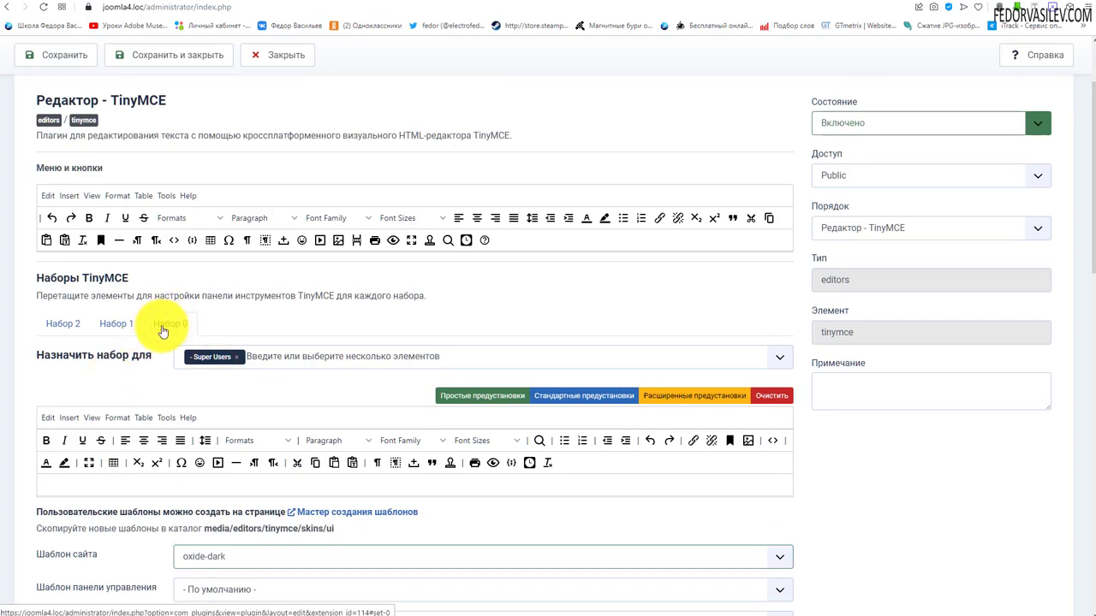
click(64, 54)
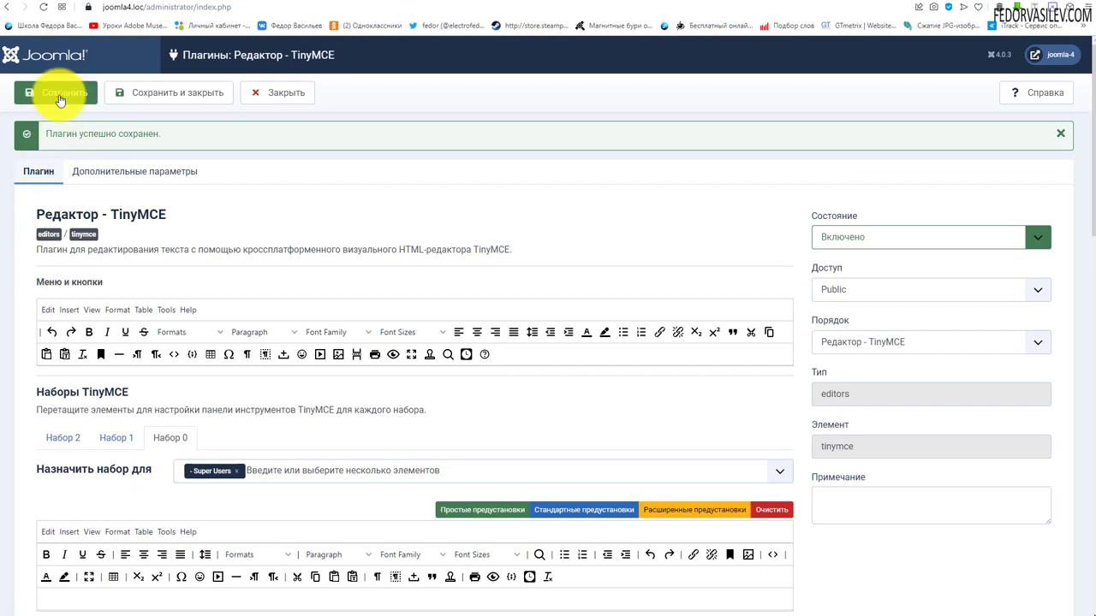
click(59, 95)
Step: Check the text editor's appearance in the front-end Добавить + form, opening and closing its font size list
scroll(677, 567, down, 4)
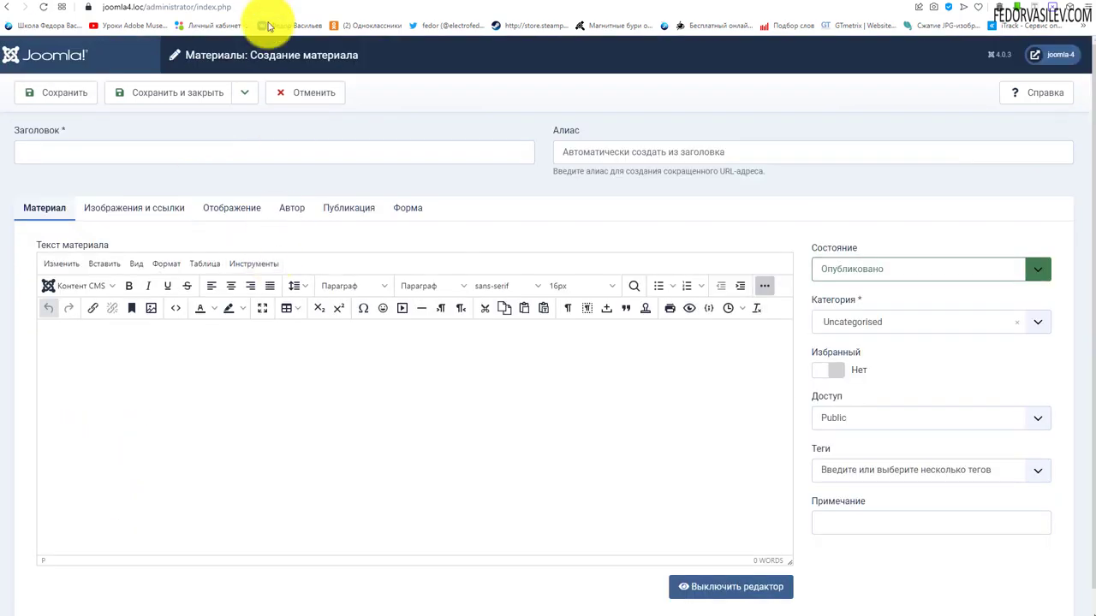
click(276, 2)
scroll(230, 310, up, 1)
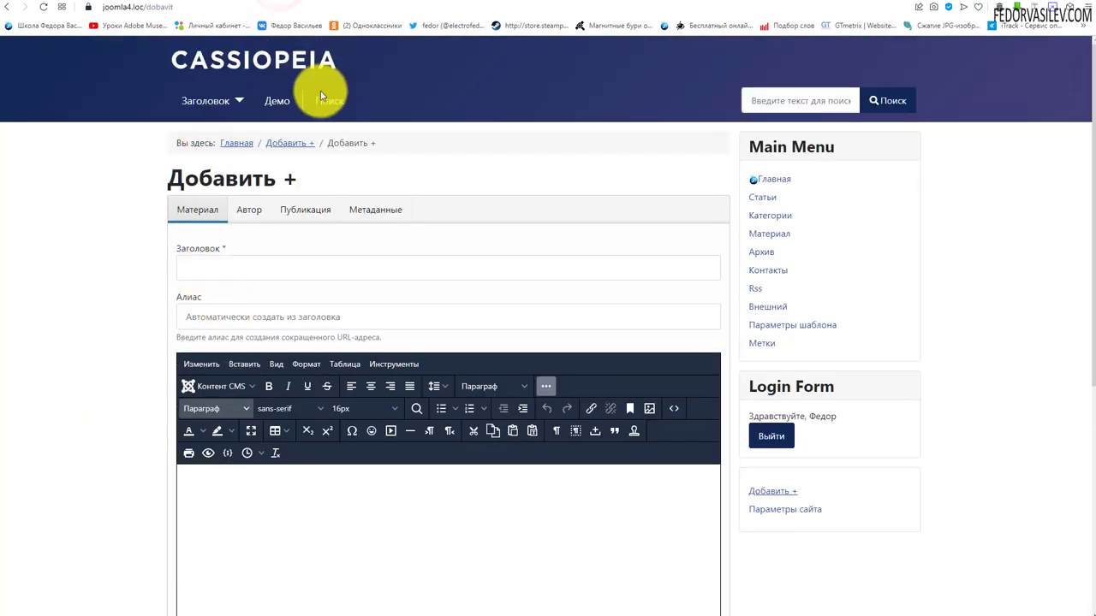
scroll(493, 245, down, 2)
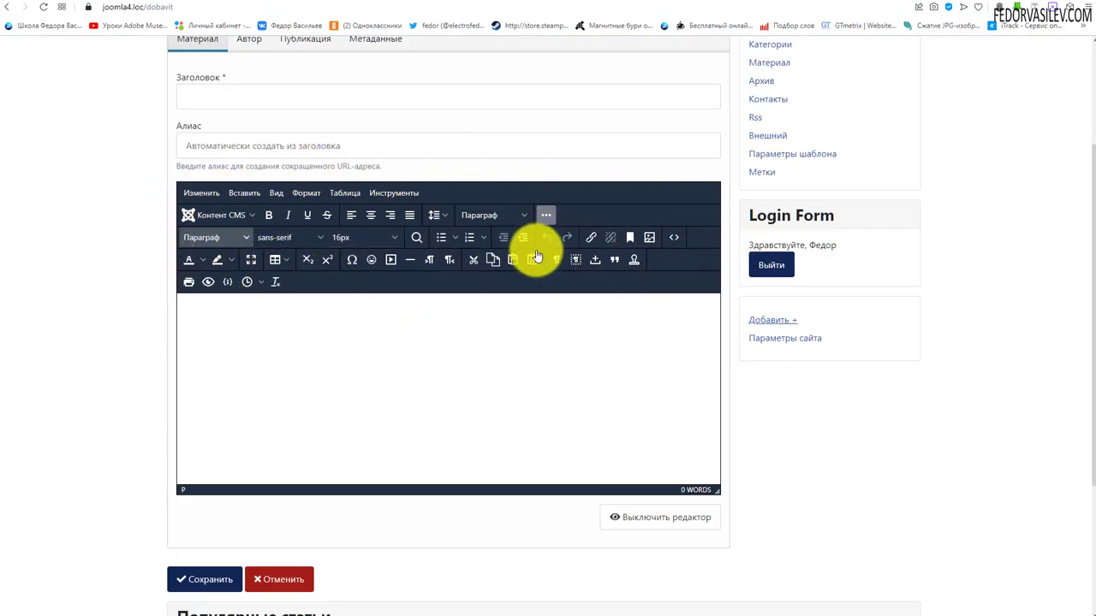
click(359, 237)
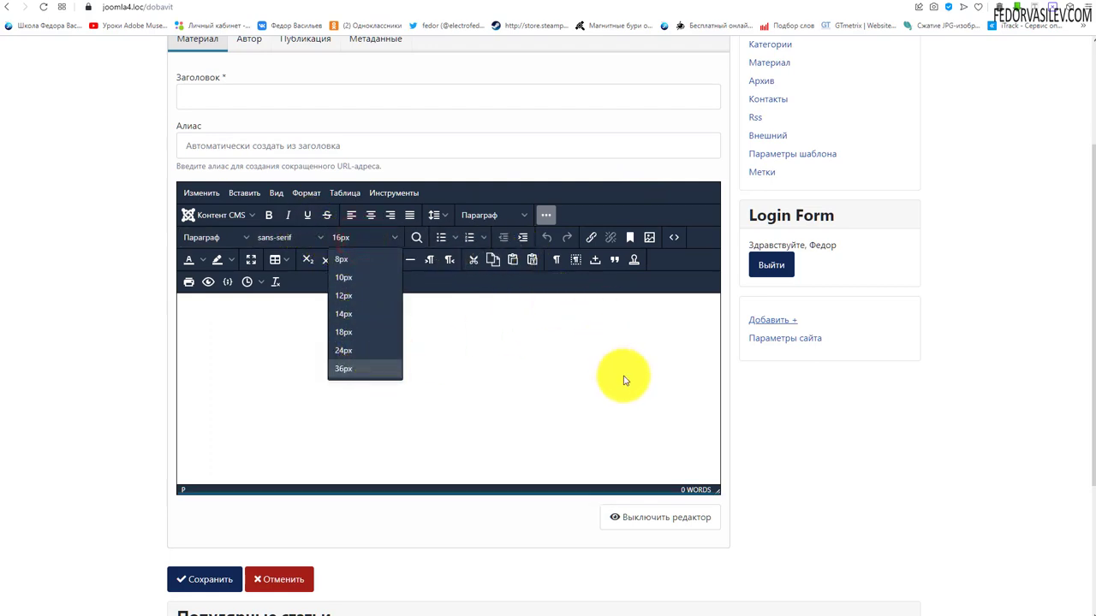
click(627, 411)
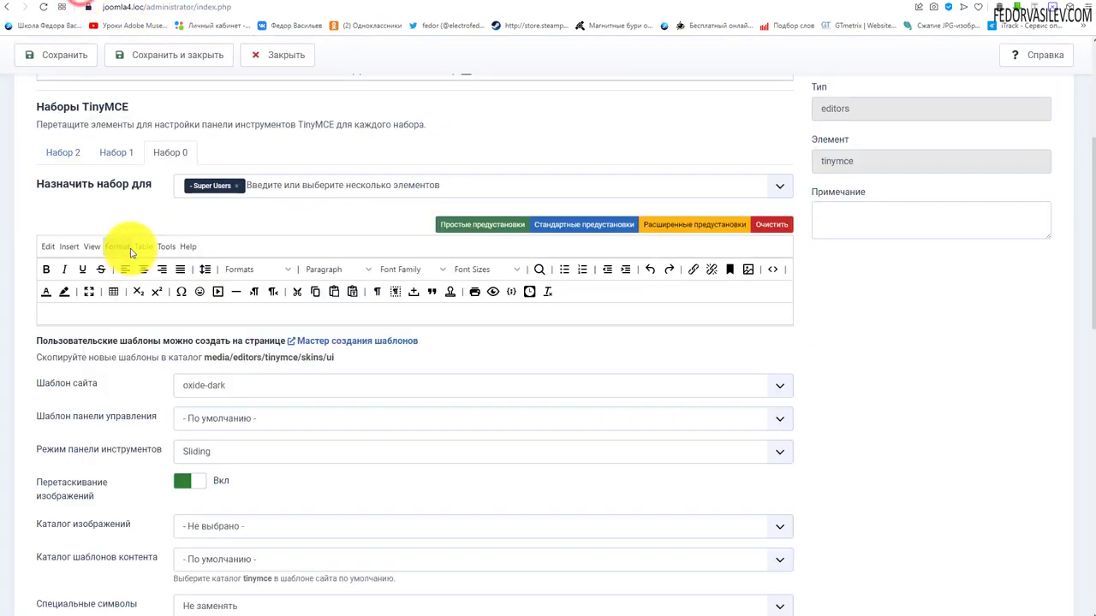
Step: Save the plugin with Набор 0's Шаблон панели управления set to oxide-dark, and expand the editor's additional toolbar row in the new article form
scroll(64, 319, down, 1)
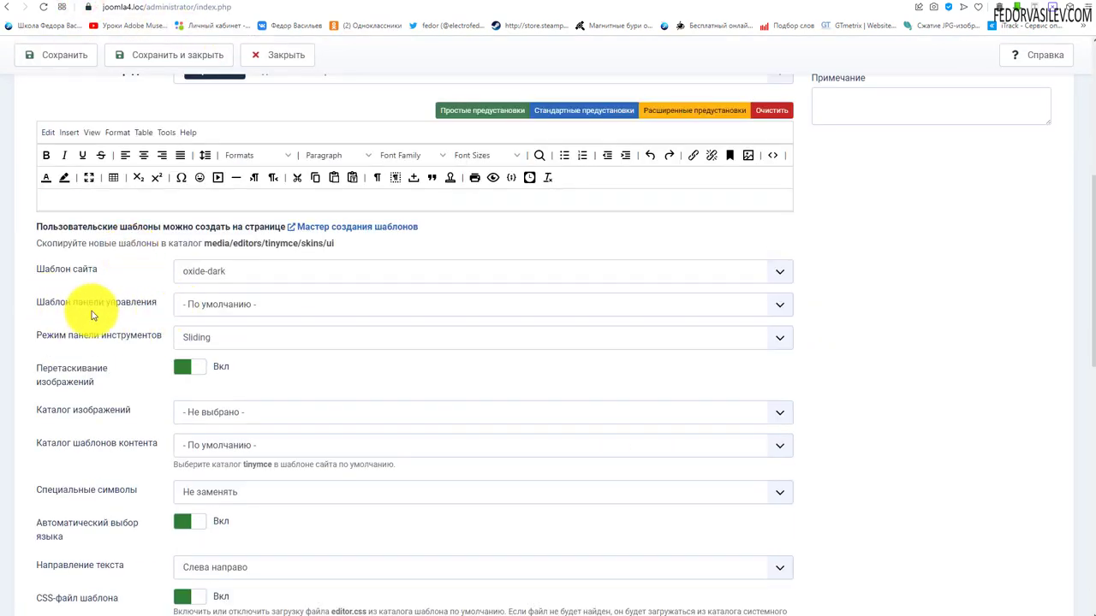
scroll(107, 325, up, 1)
scroll(98, 325, down, 1)
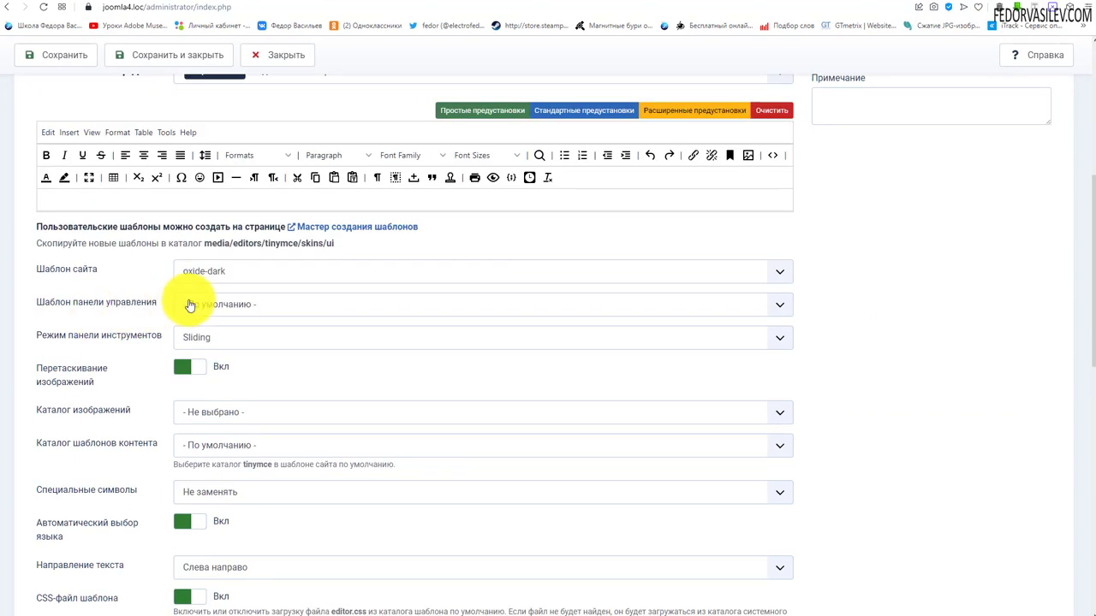
click(208, 299)
click(202, 344)
scroll(94, 392, up, 1)
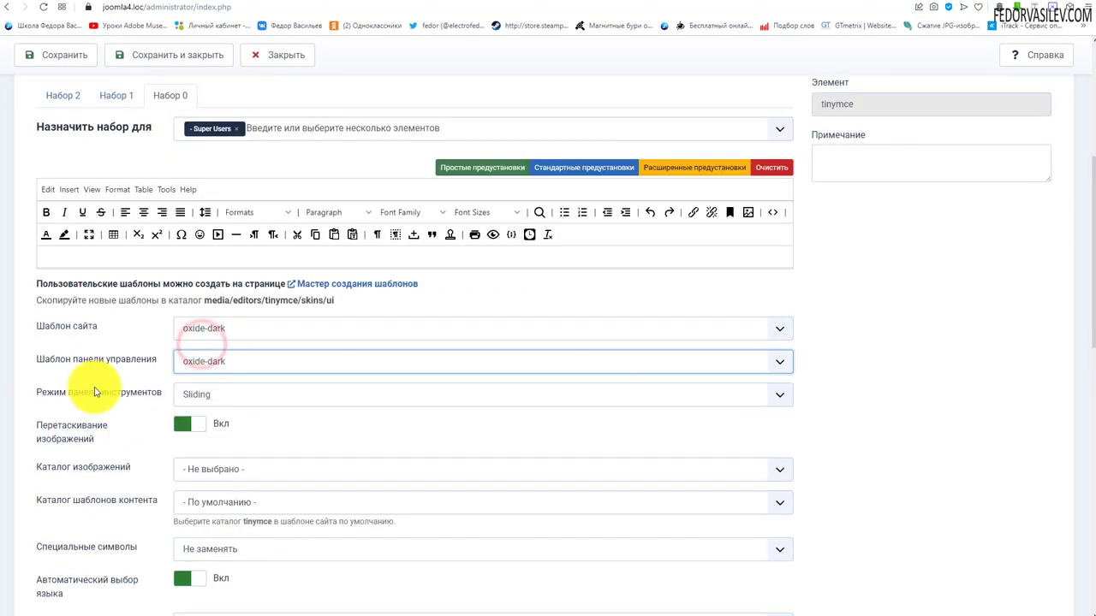
scroll(96, 391, up, 4)
click(69, 57)
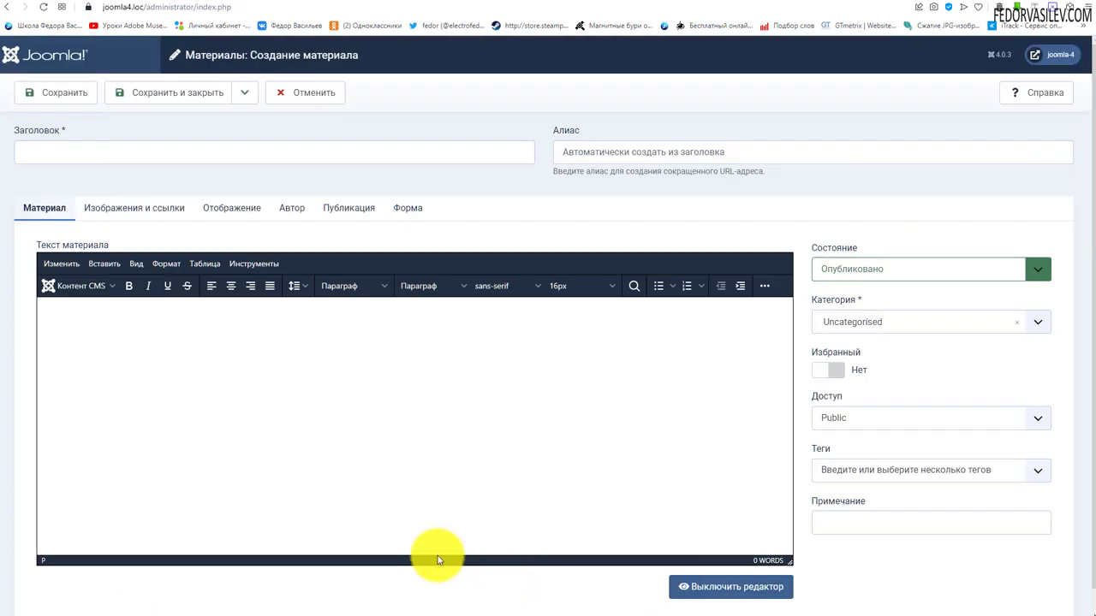
click(764, 286)
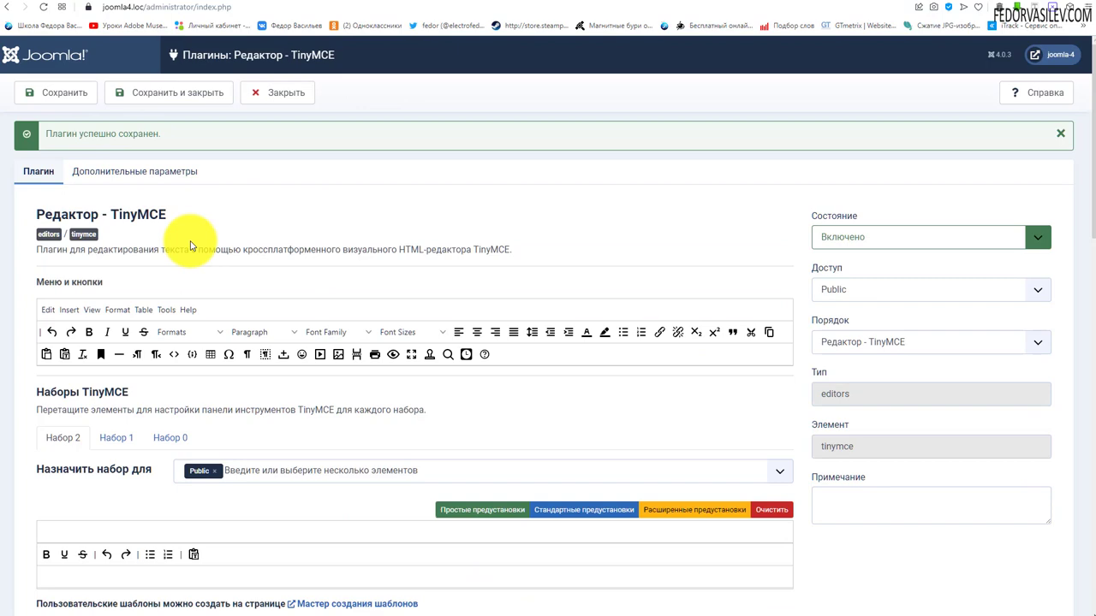
Step: Compare the Шаблон сайта and Шаблон панели управления settings of Набор 2, Набор 0 and Набор 1 in the TinyMCE plugin
scroll(184, 248, down, 5)
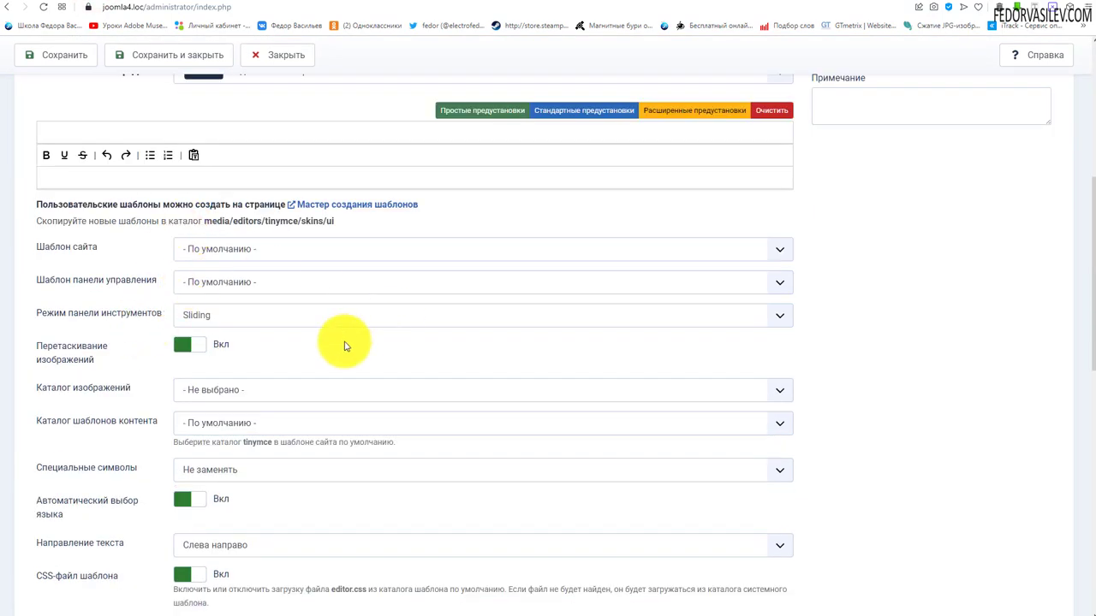
scroll(345, 345, up, 2)
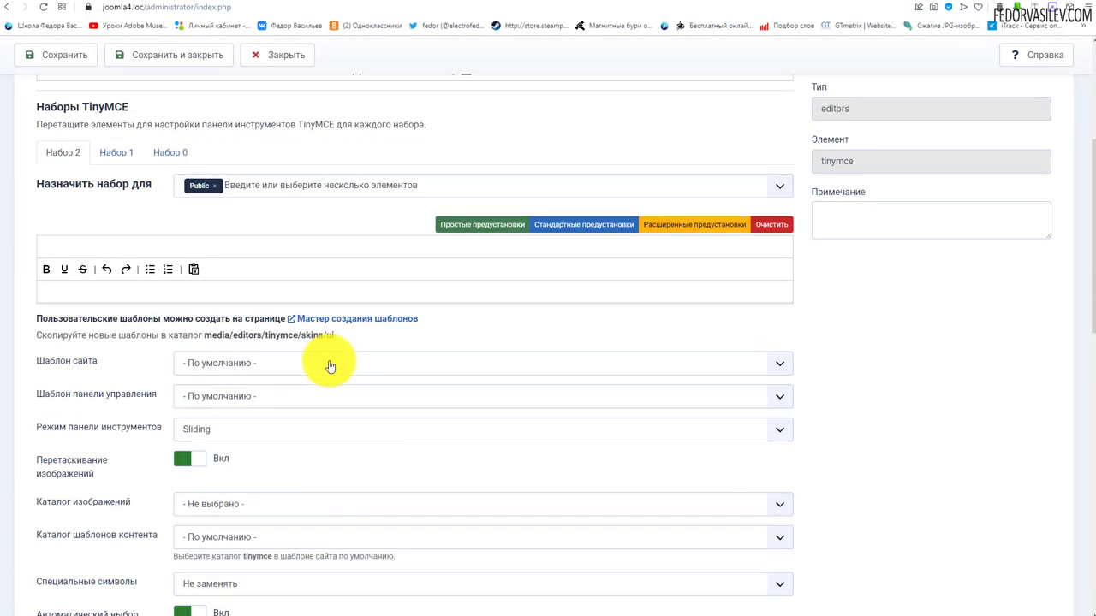
scroll(202, 291, up, 2)
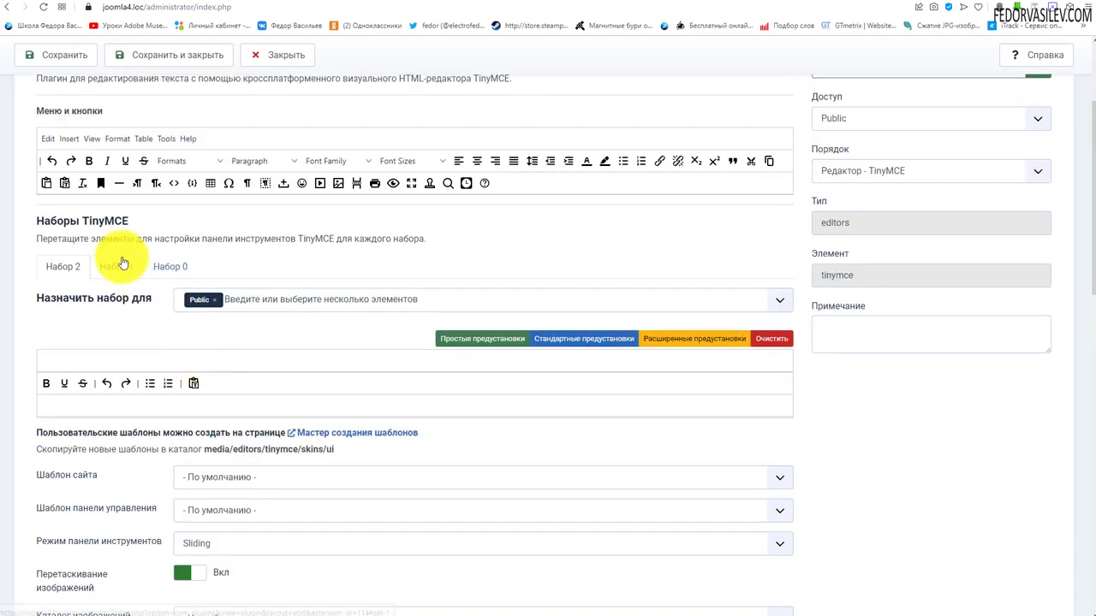
click(174, 266)
scroll(152, 335, down, 5)
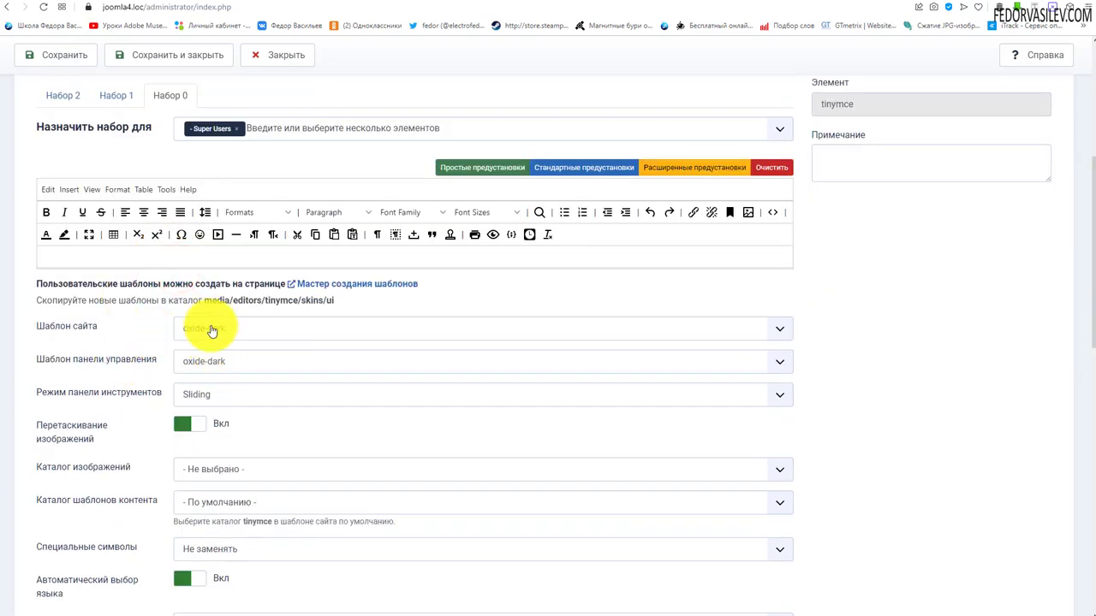
scroll(206, 368, up, 3)
click(114, 152)
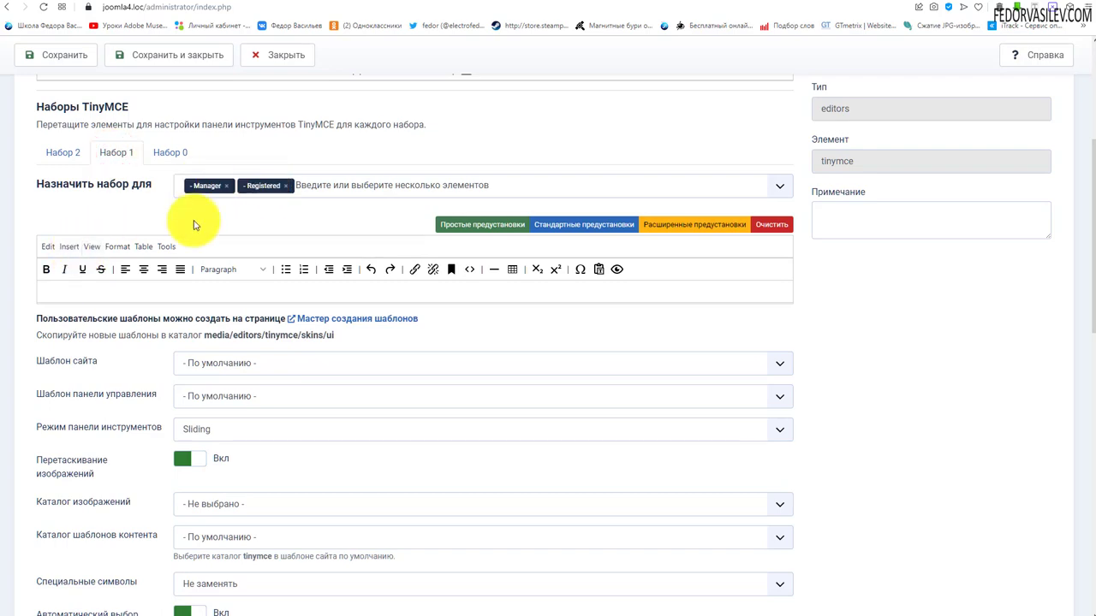
scroll(188, 256, down, 2)
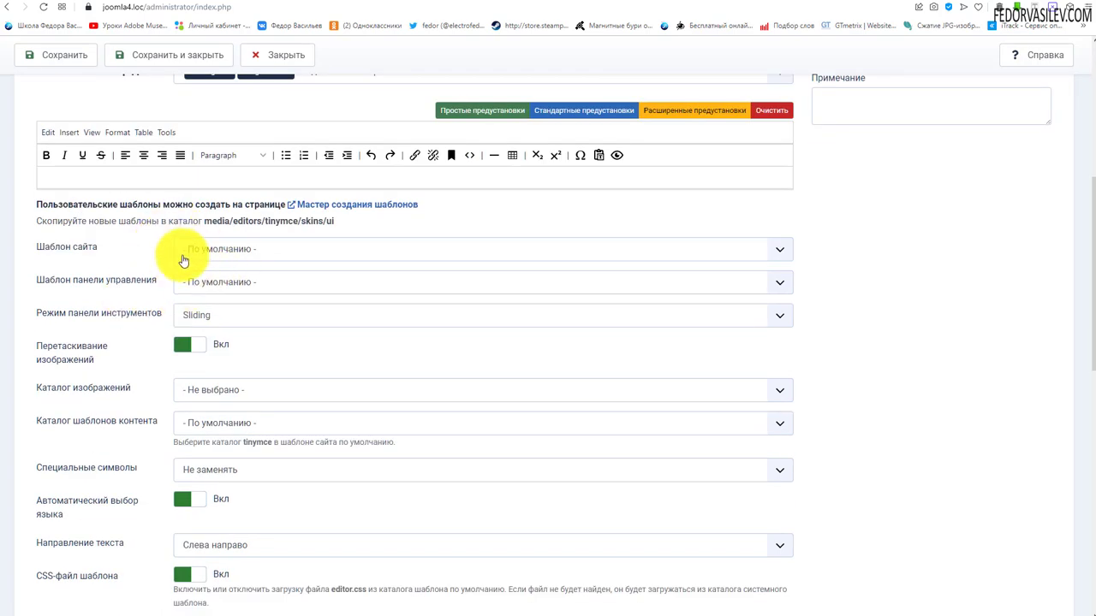
scroll(136, 355, up, 1)
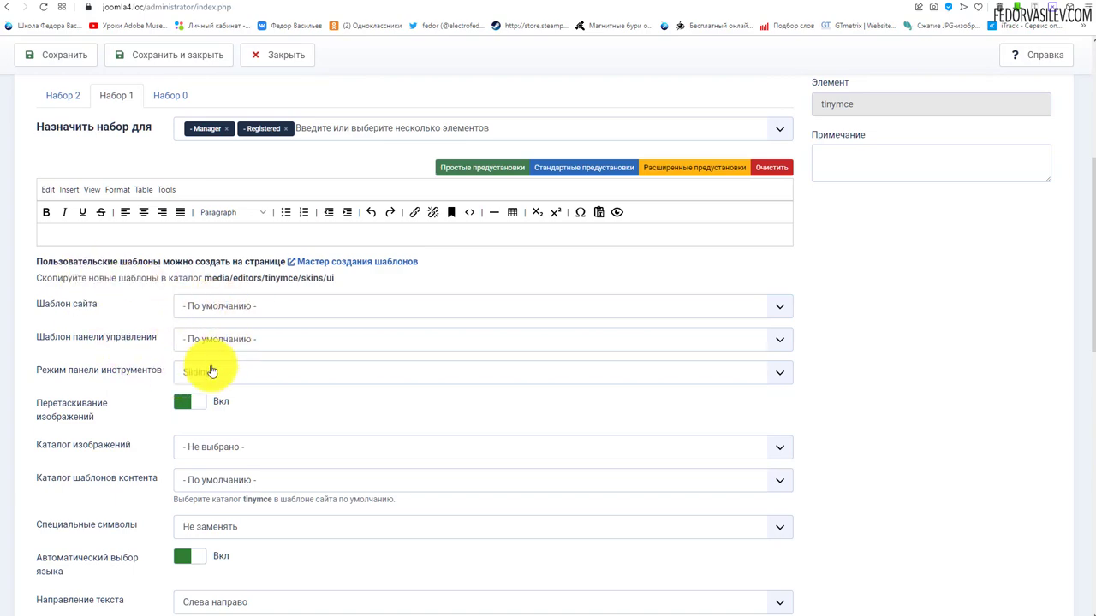
scroll(212, 371, up, 2)
Step: Look through the remaining parameters of Набор 0, from toolbar mode to prohibited and allowed elements
click(164, 213)
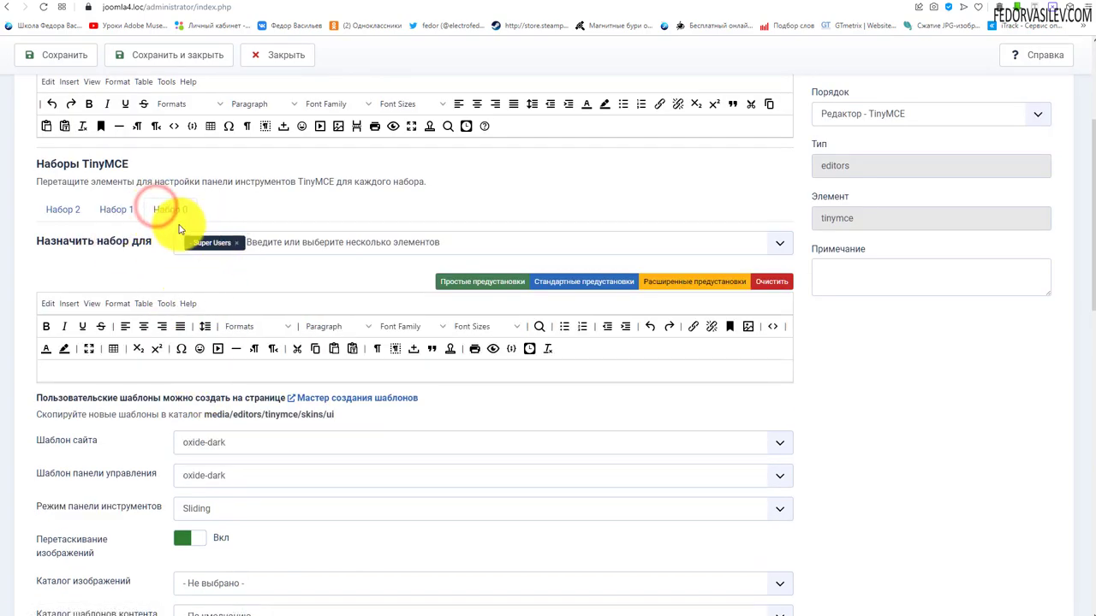
scroll(269, 286, down, 5)
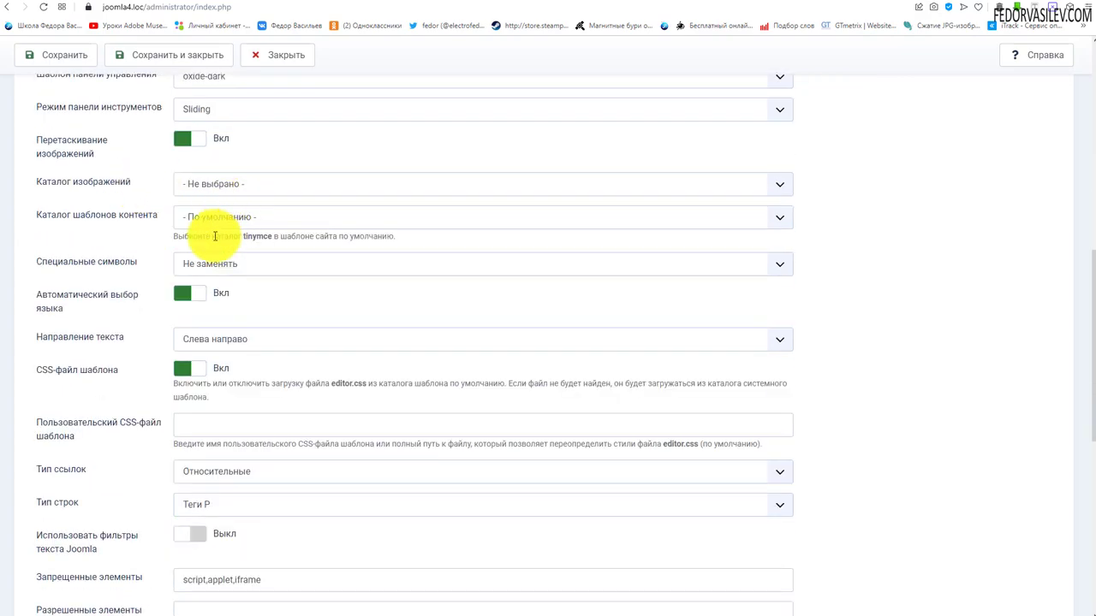
scroll(191, 259, down, 6)
scroll(201, 437, up, 5)
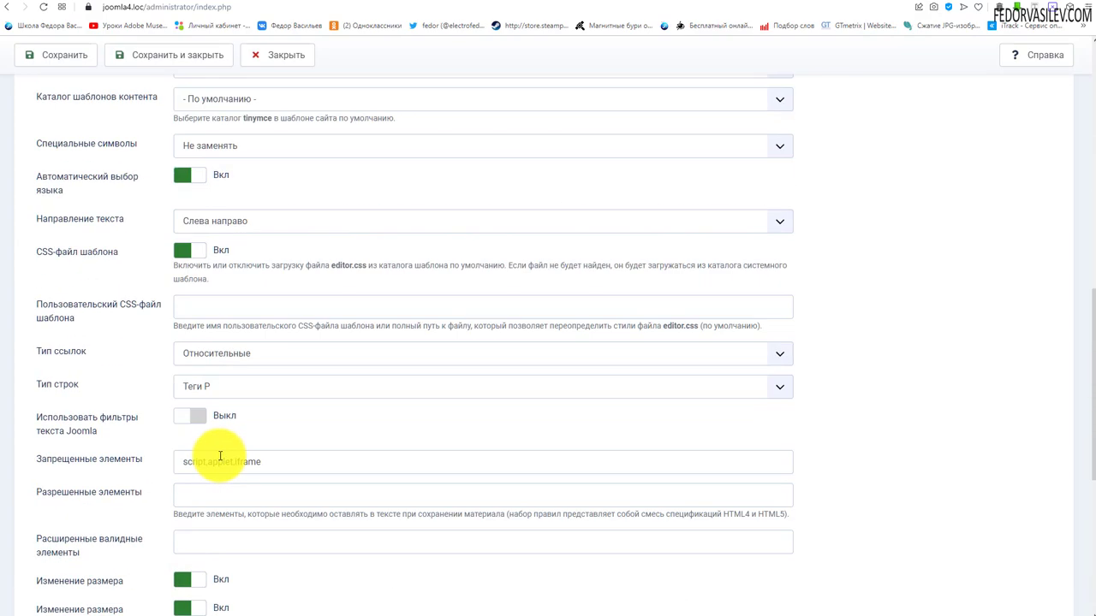
scroll(220, 453, up, 10)
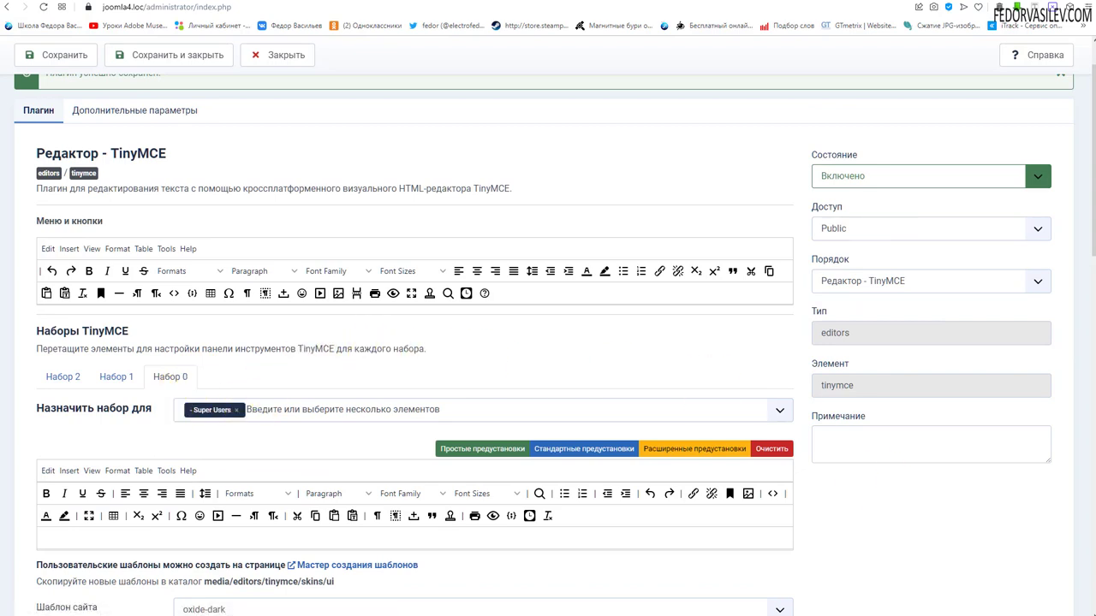
Step: Read the note on custom templates under Набор 0 and open the linked Мастер создания шаблонов page
scroll(312, 482, down, 2)
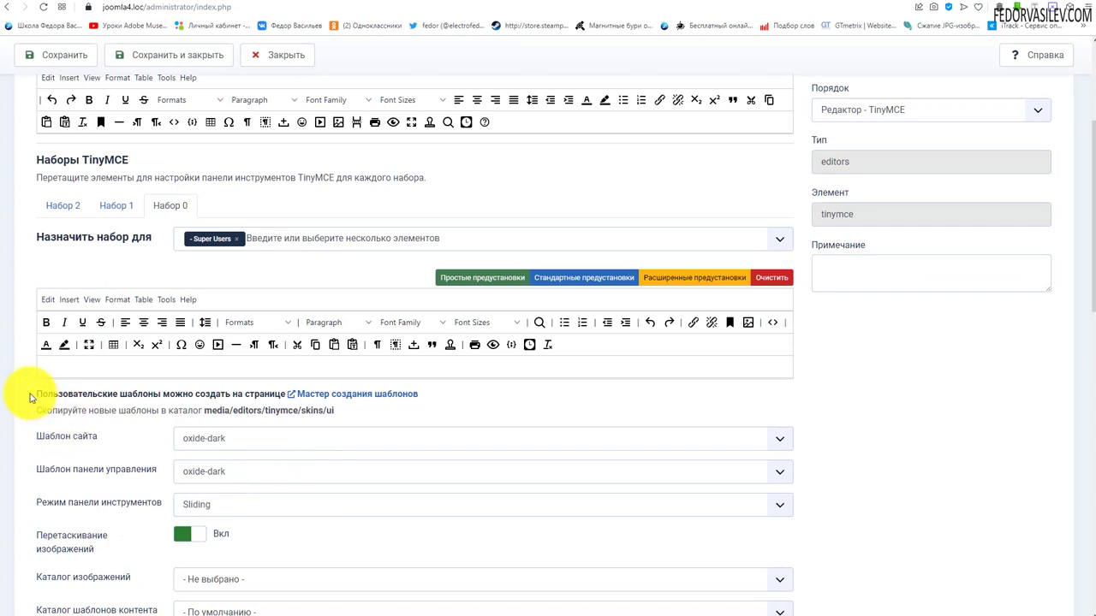
drag(38, 394, 360, 416)
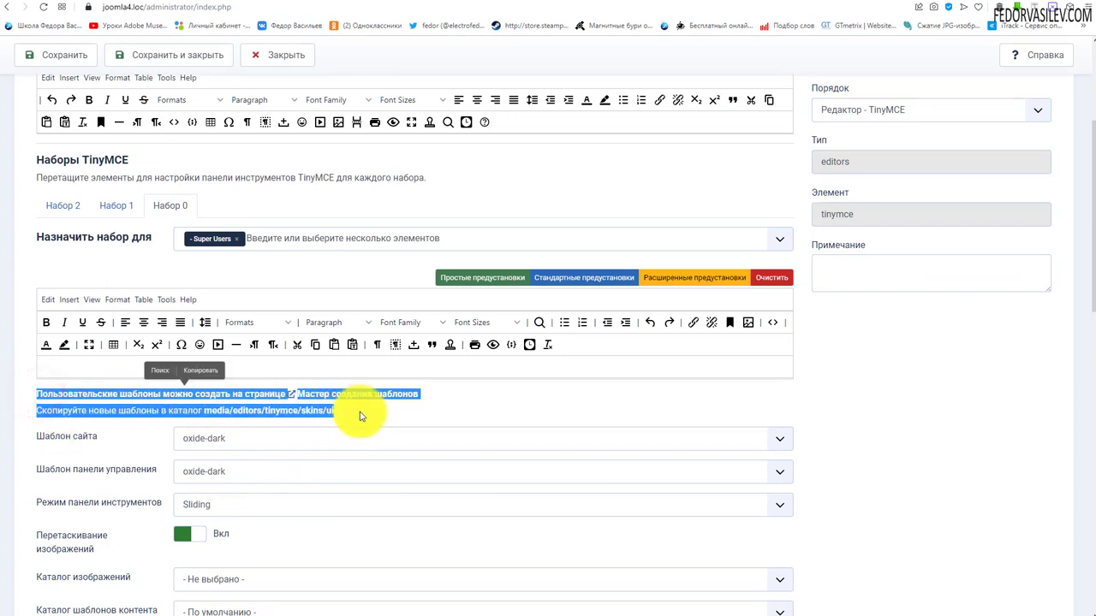
click(386, 413)
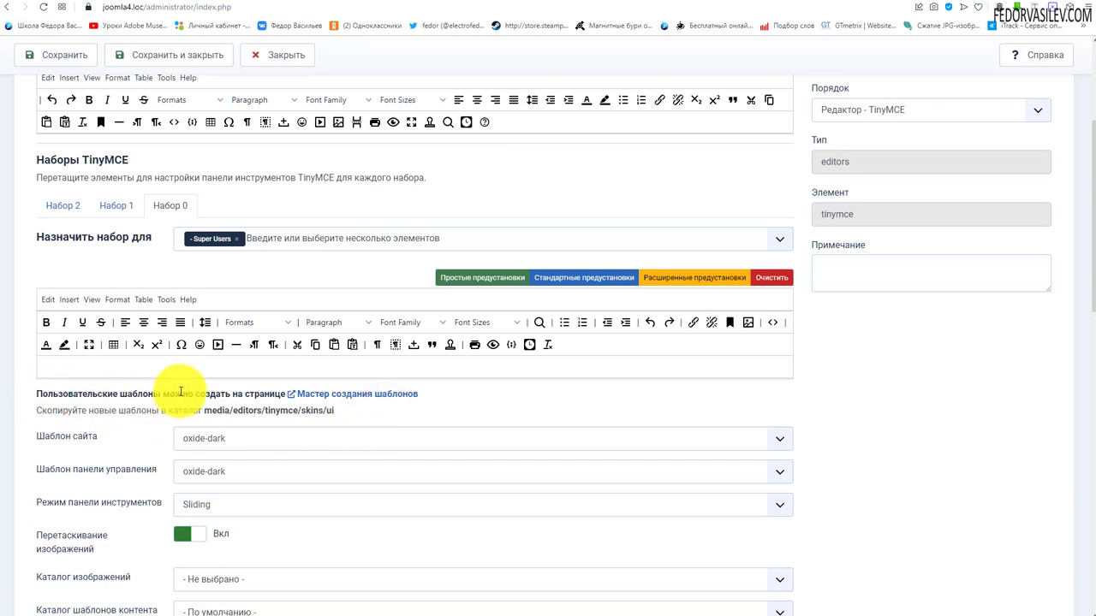
click(356, 396)
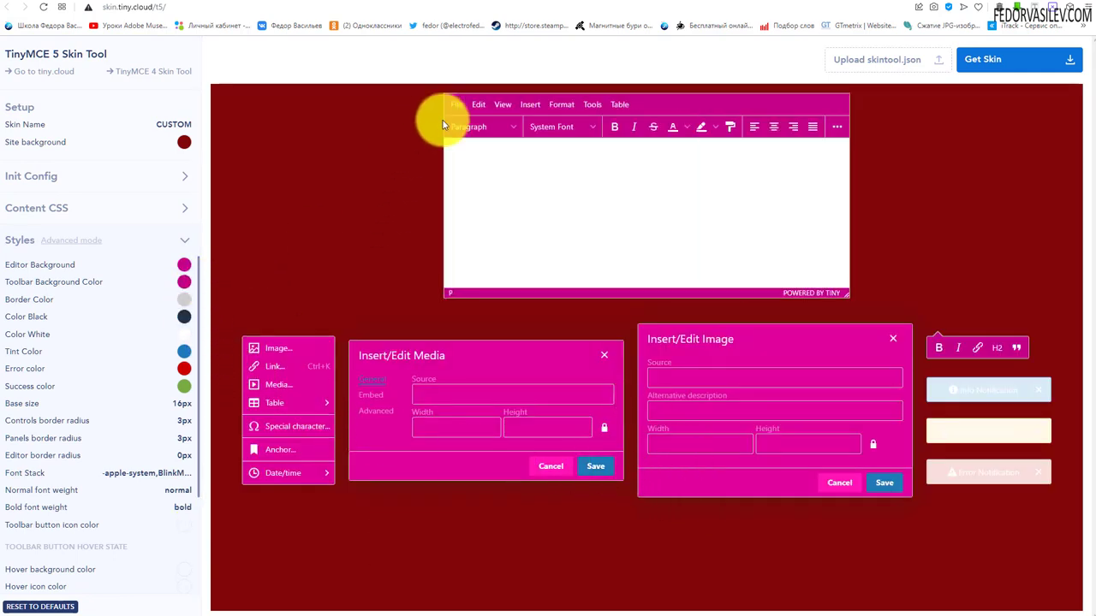
Step: Examine the Styles options of the TinyMCE 5 Skin Tool, opening and closing the Editor Background color picker
click(183, 239)
click(183, 239)
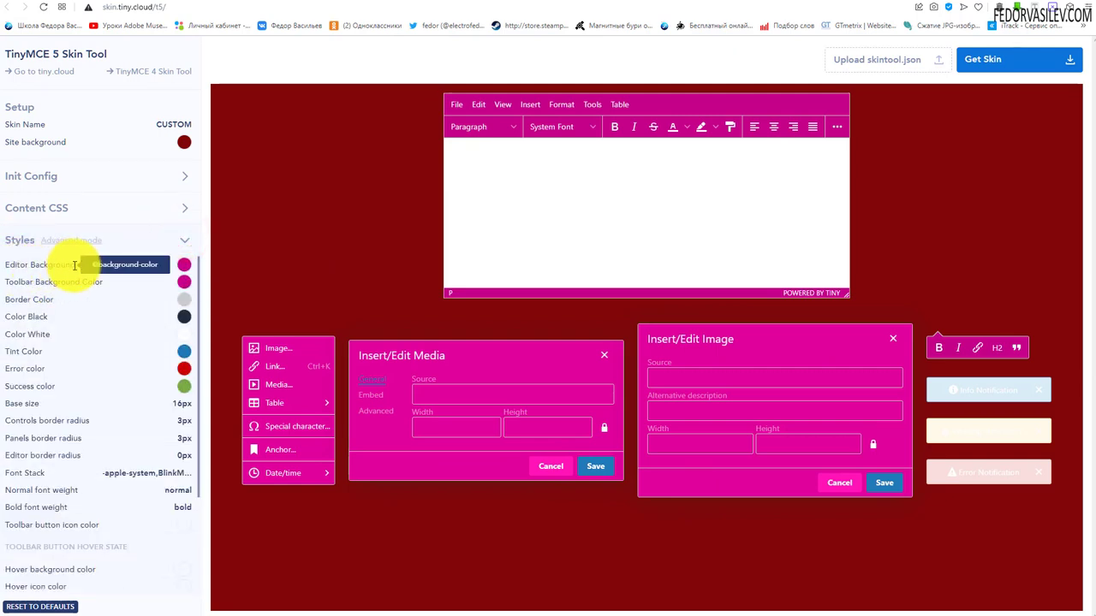
click(187, 269)
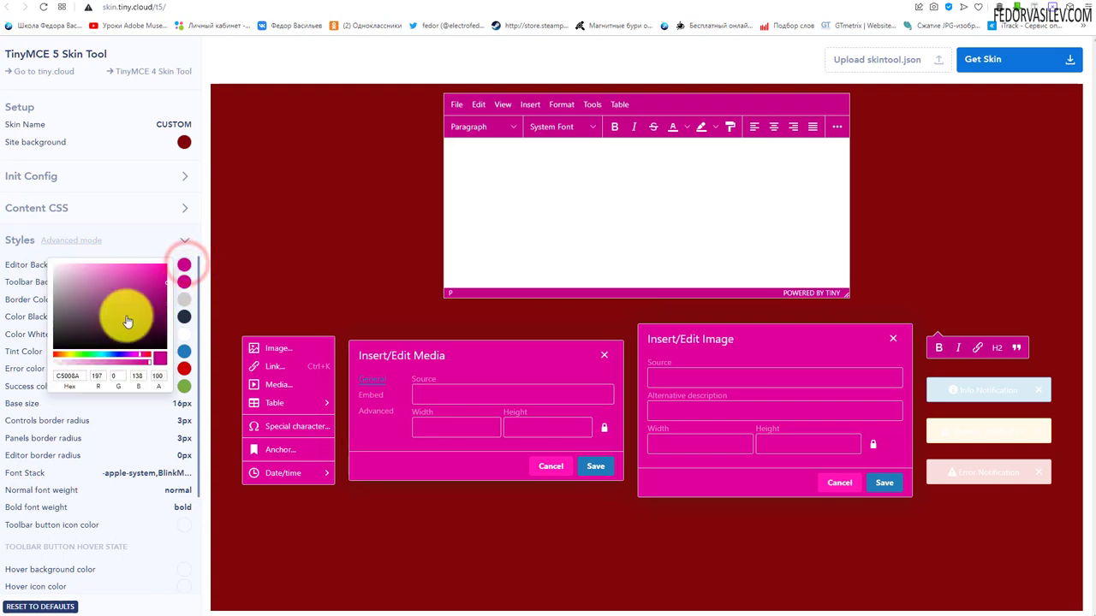
click(139, 249)
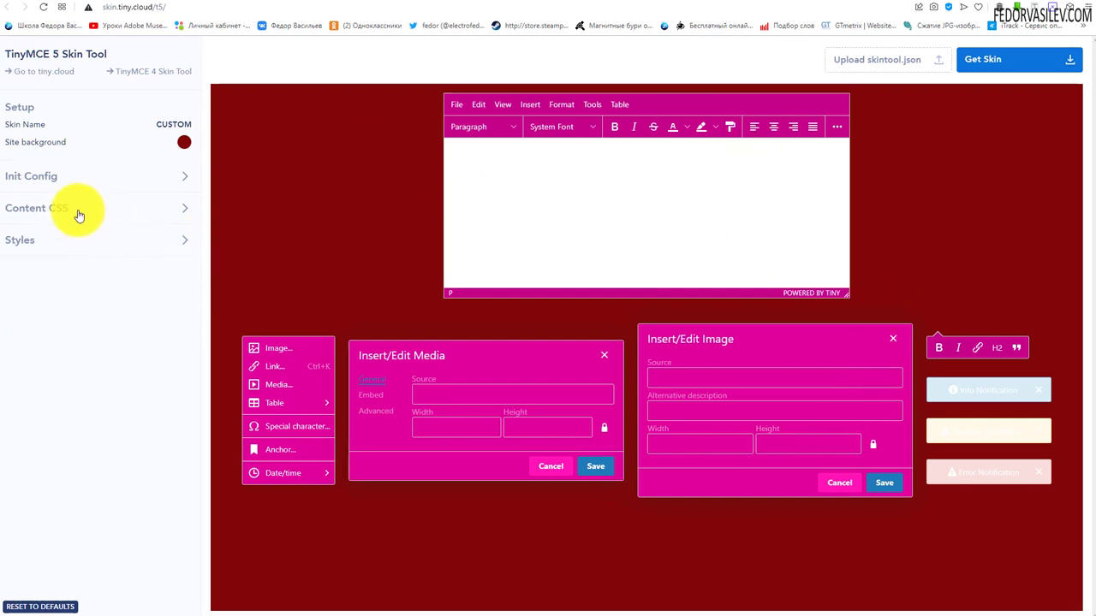
click(96, 244)
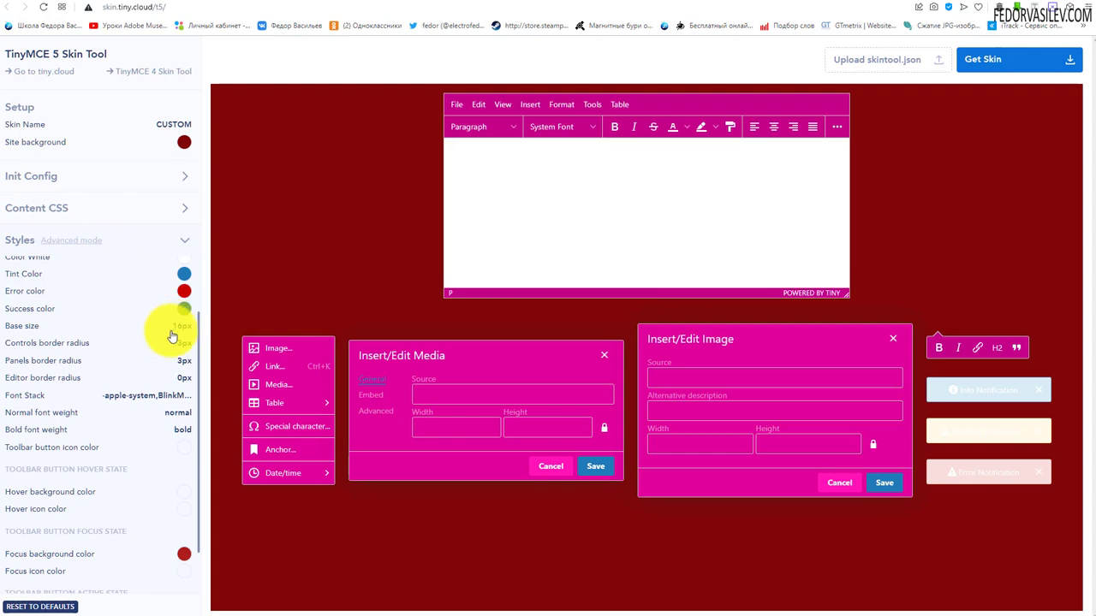
Step: View the Init Config code, check the editor on the Joomla article creation form, and return to the TinyMCE 5 Skin Tool
scroll(103, 325, up, 2)
click(31, 172)
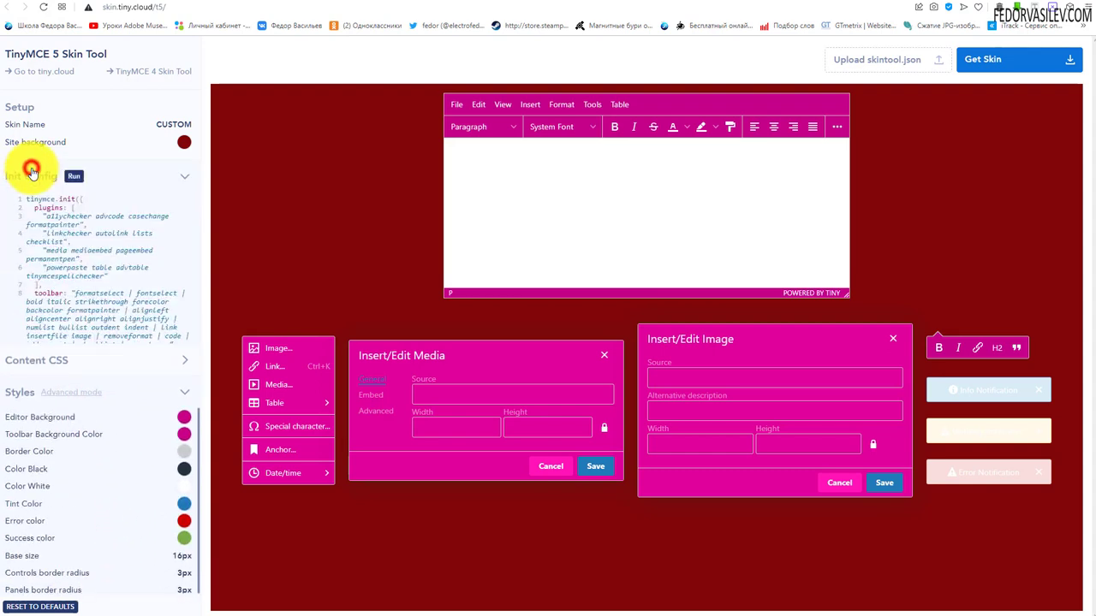
click(31, 171)
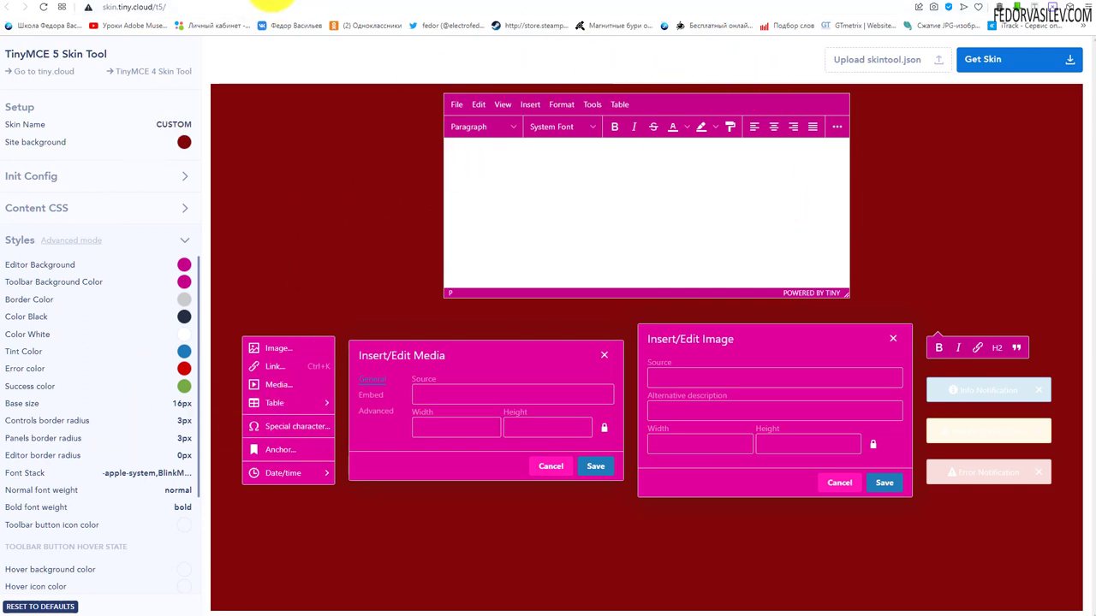
click(273, 3)
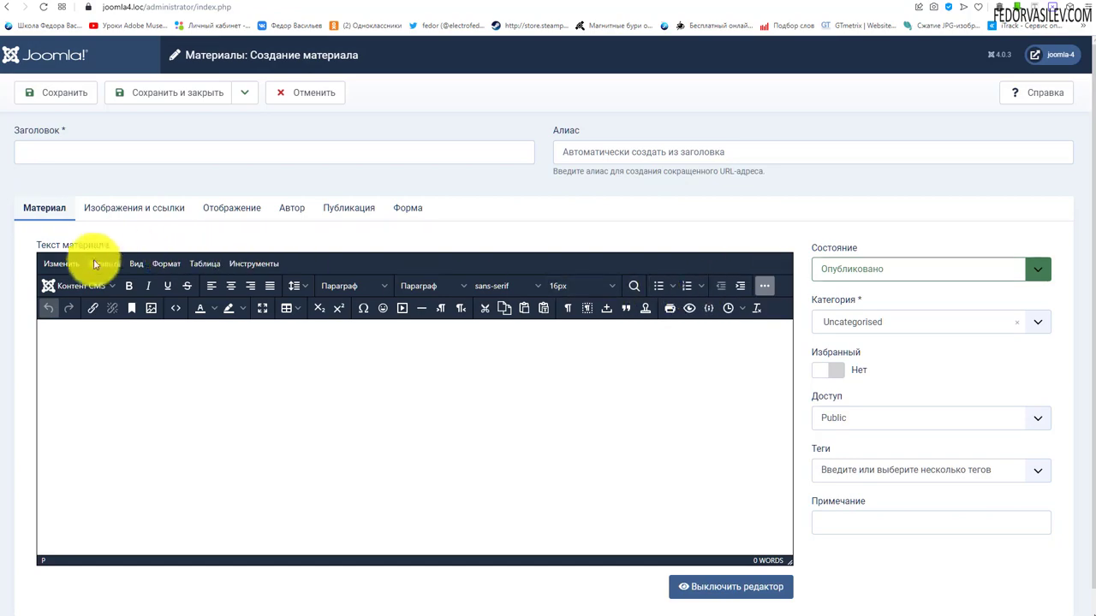
click(171, 5)
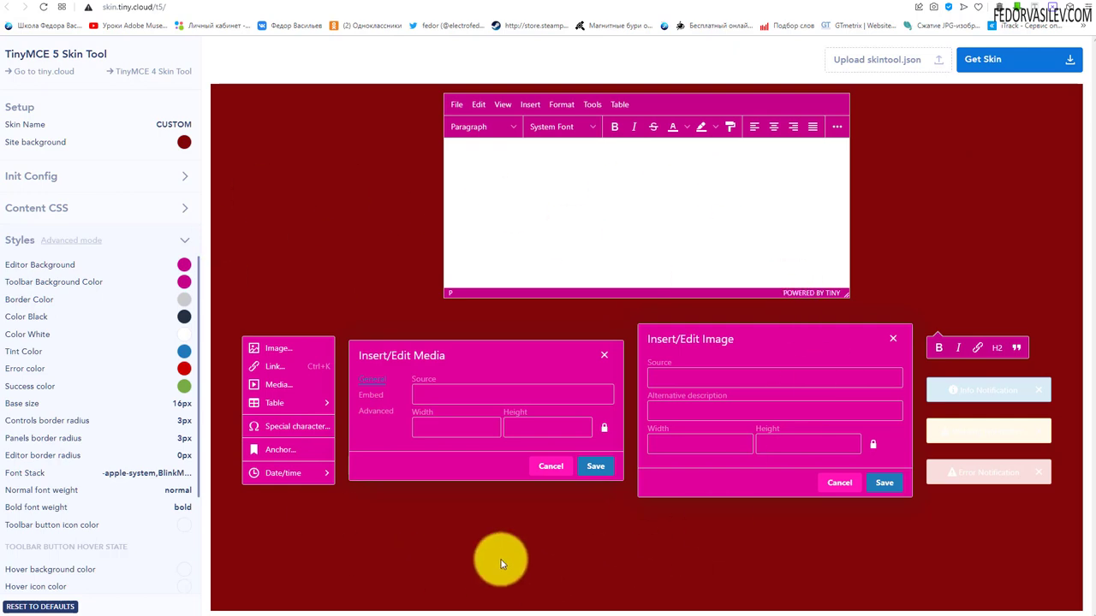
Step: Download the custom skin as CUSTOM.zip into the 7.1 folder on drive G
click(1002, 65)
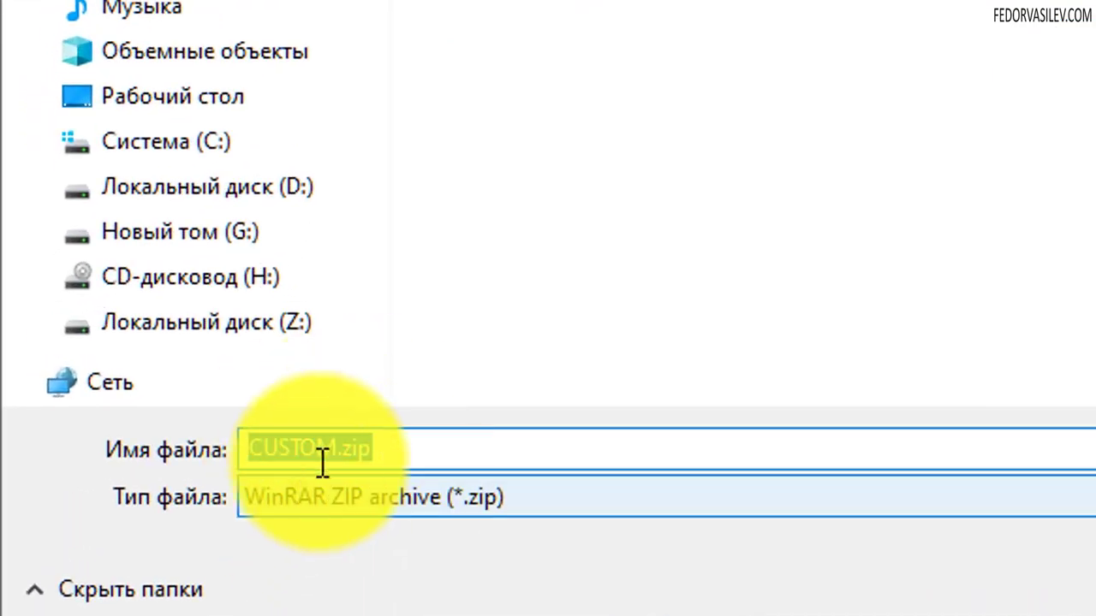
click(98, 356)
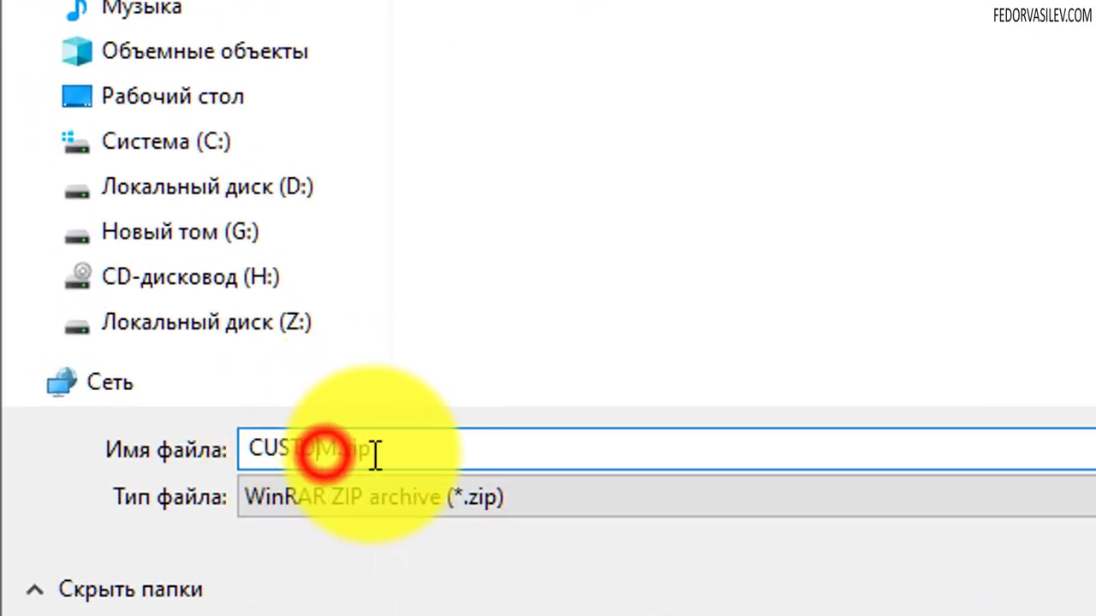
drag(374, 454, 235, 465)
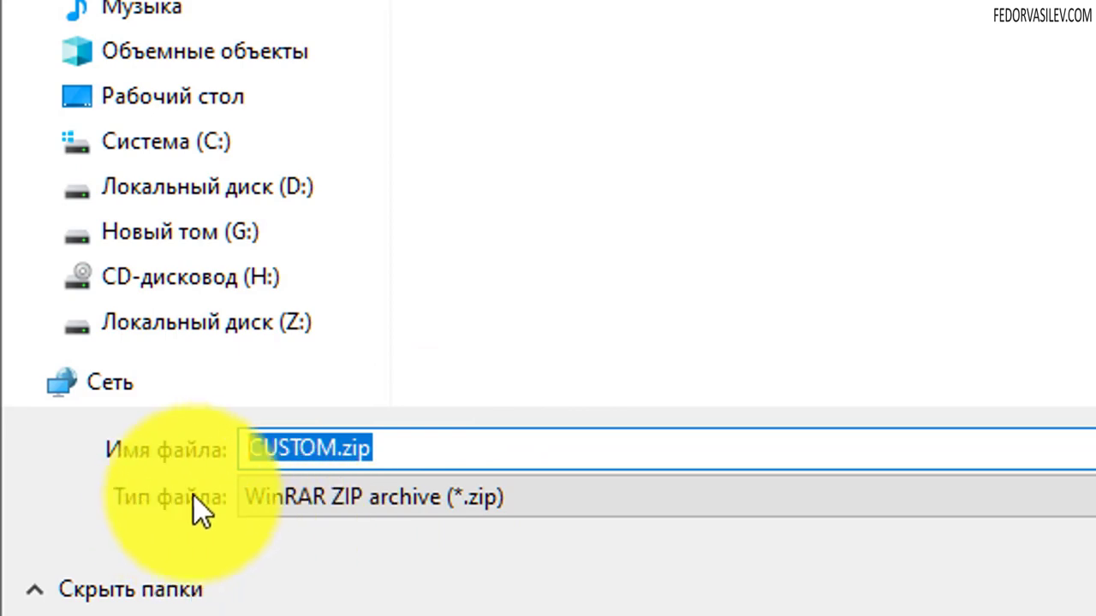
click(291, 447)
double_click(296, 447)
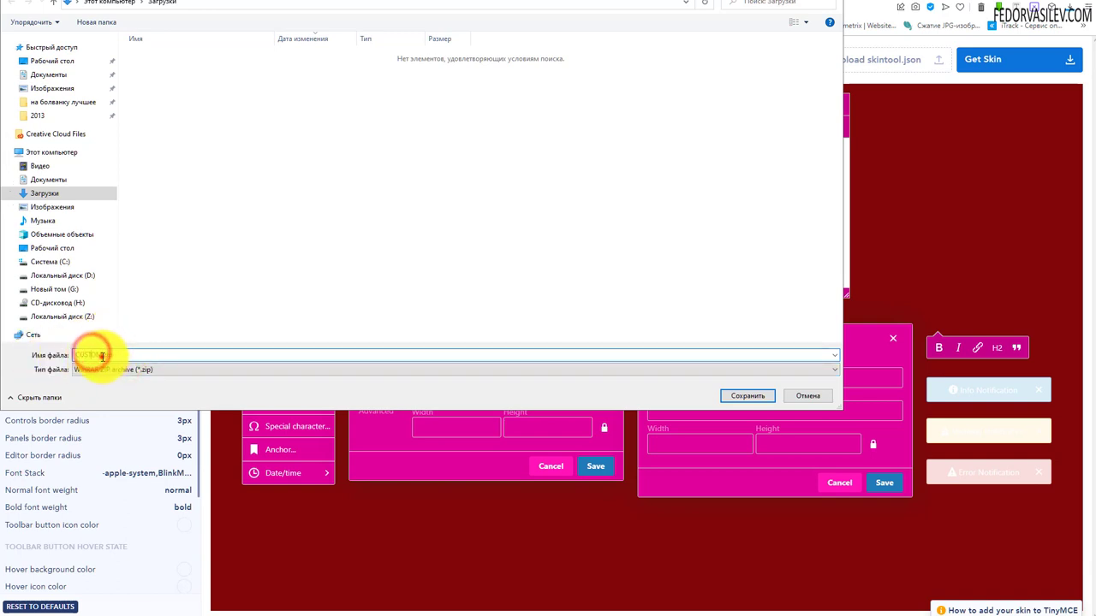
double_click(101, 356)
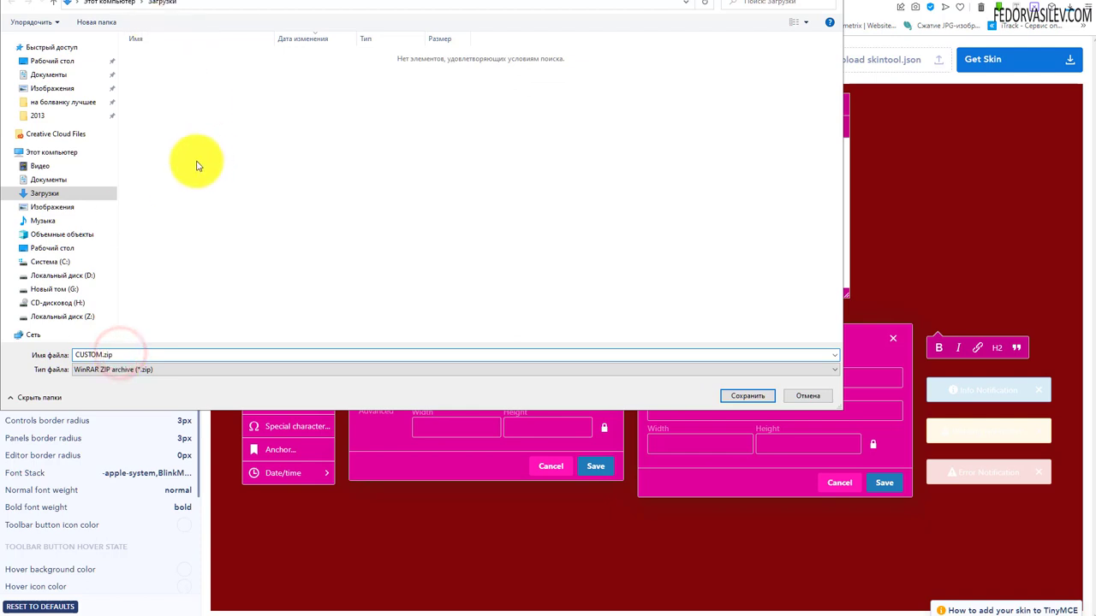
double_click(120, 353)
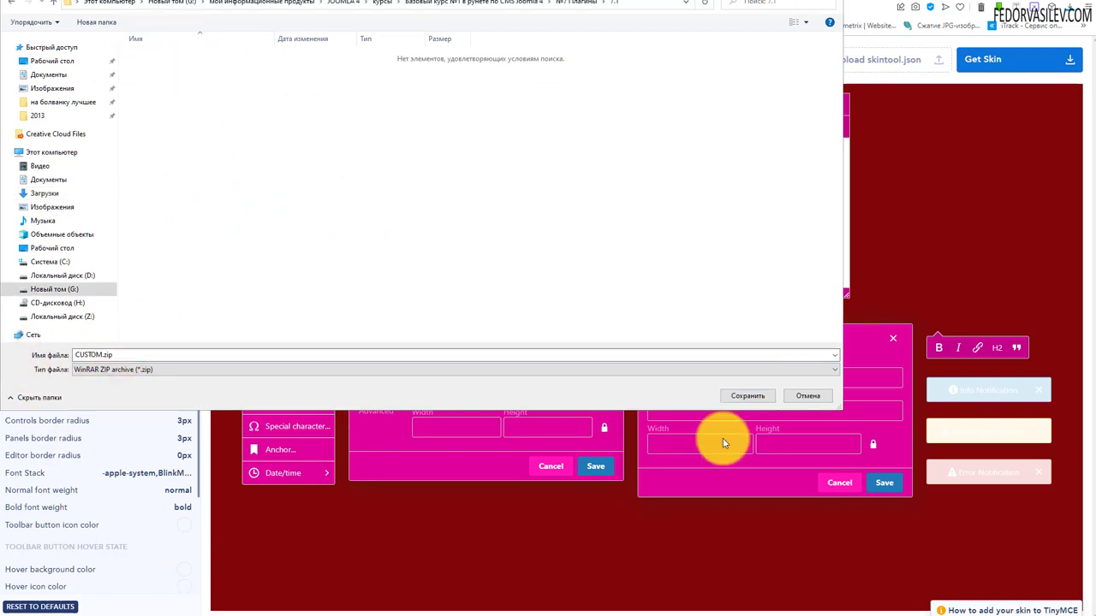
click(745, 401)
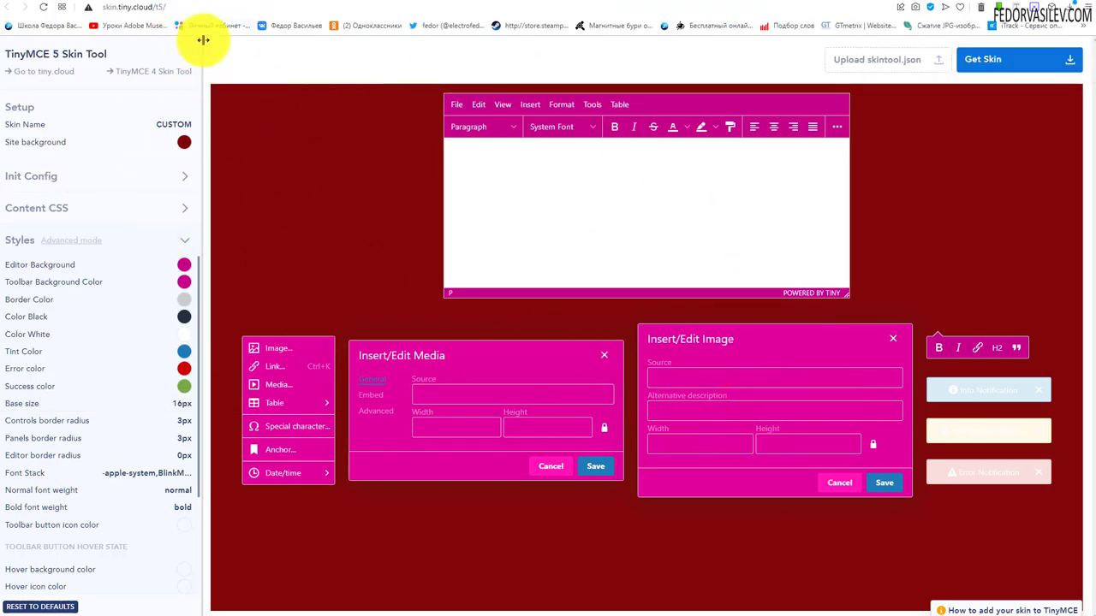
Step: Review the media/editors/tinymce/skins/ui path and the Шаблон сайта choices for Набор 0 in the Joomla TinyMCE plugin
click(218, 4)
scroll(54, 411, down, 1)
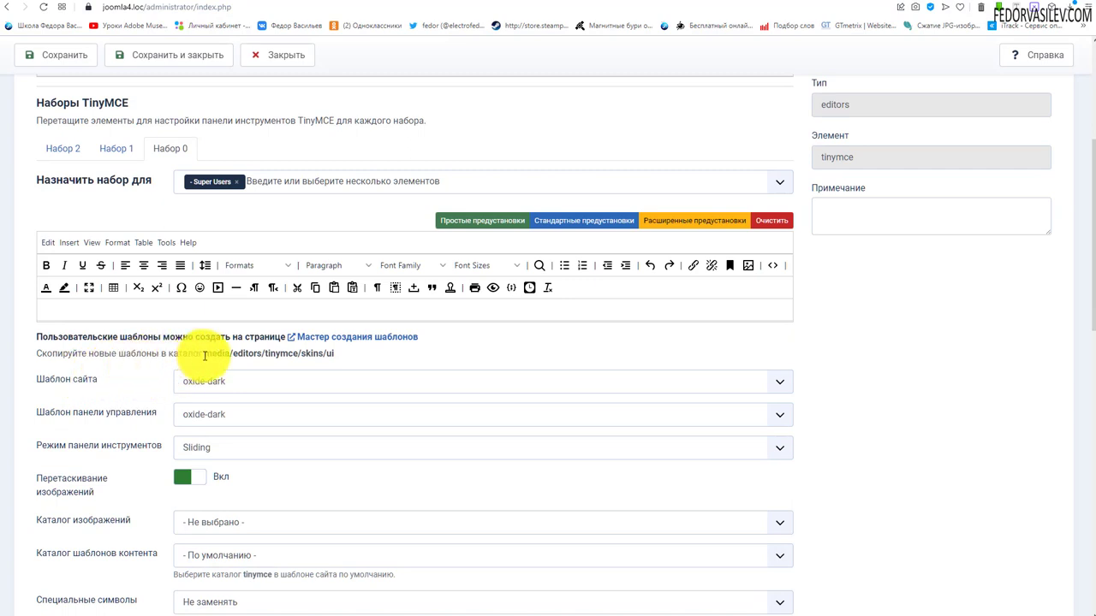
drag(204, 355, 335, 354)
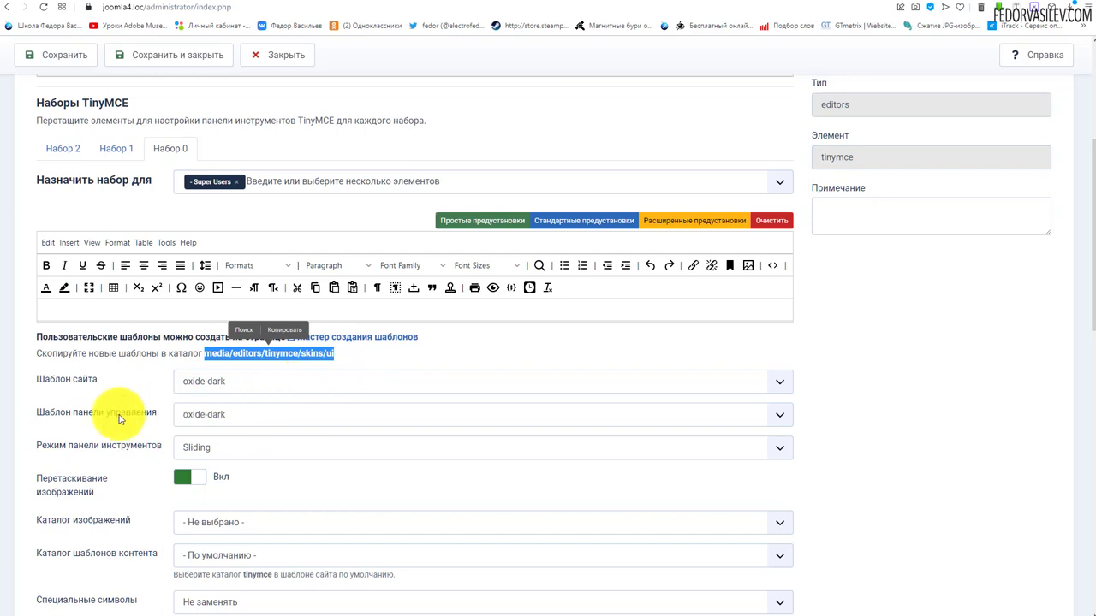
click(207, 379)
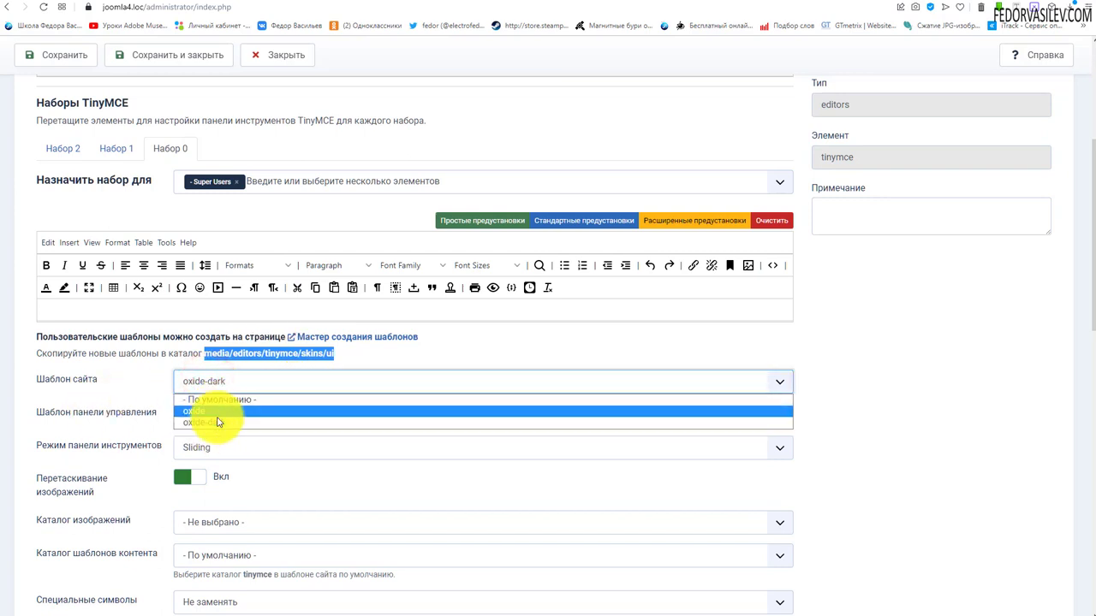
click(144, 388)
drag(336, 354, 202, 354)
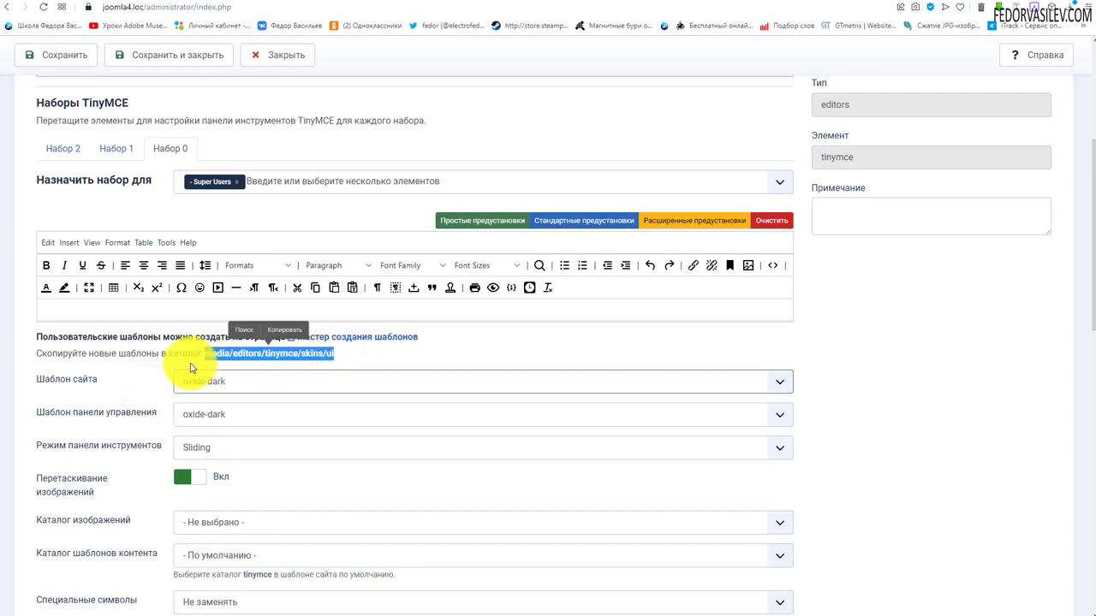
click(237, 357)
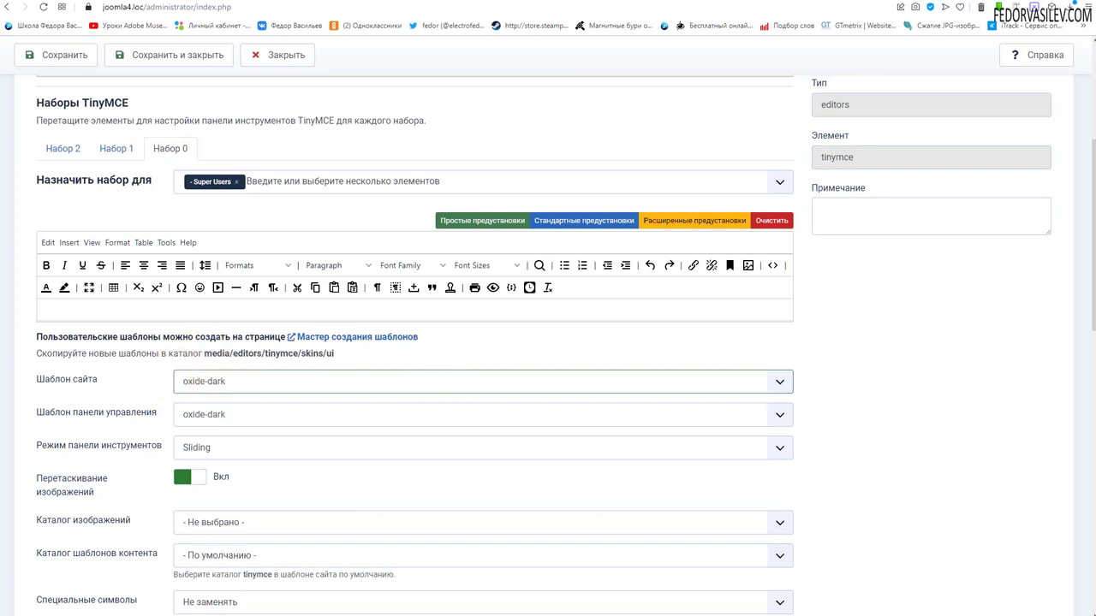
Step: Extract the downloaded CUSTOM.zip archive in its folder
click(182, 34)
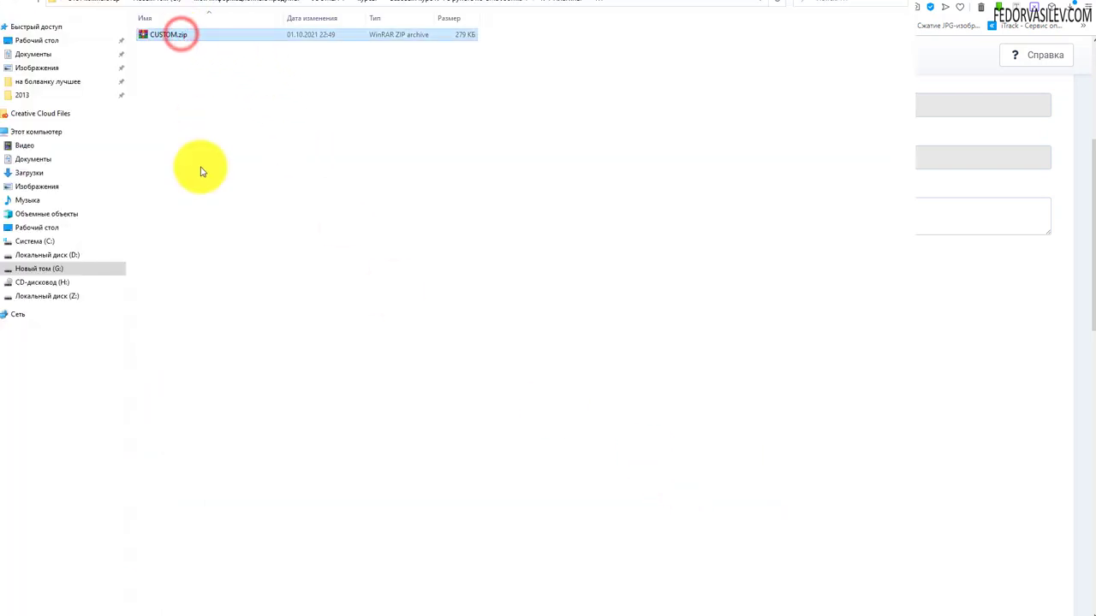
right_click(176, 41)
click(198, 82)
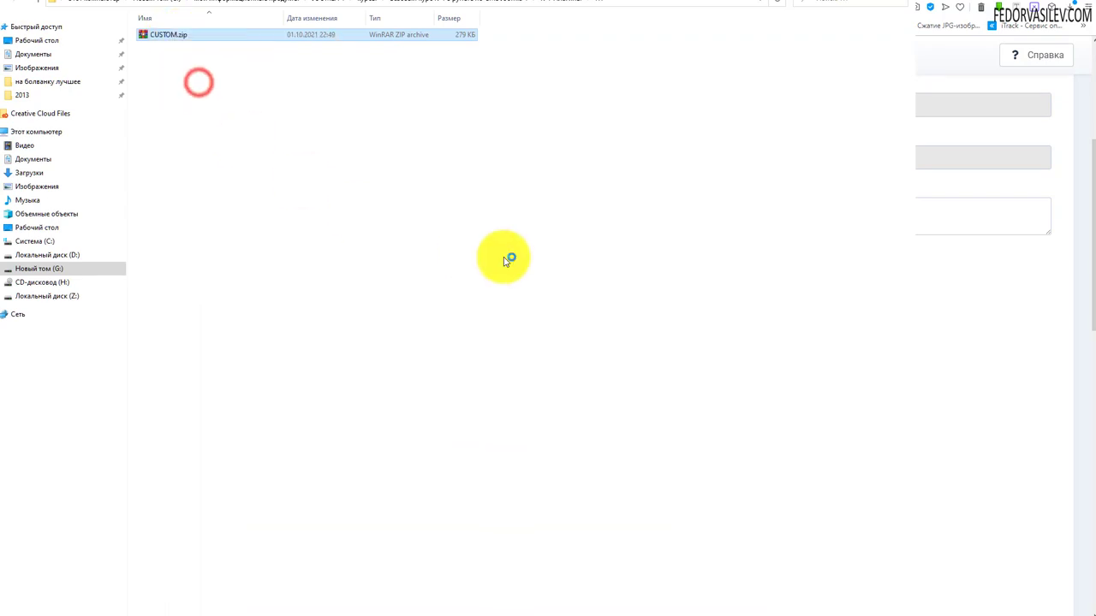
Step: Go to the ui folder of the extracted skin, look inside its CUSTOM folder, and return to the ui level
double_click(157, 34)
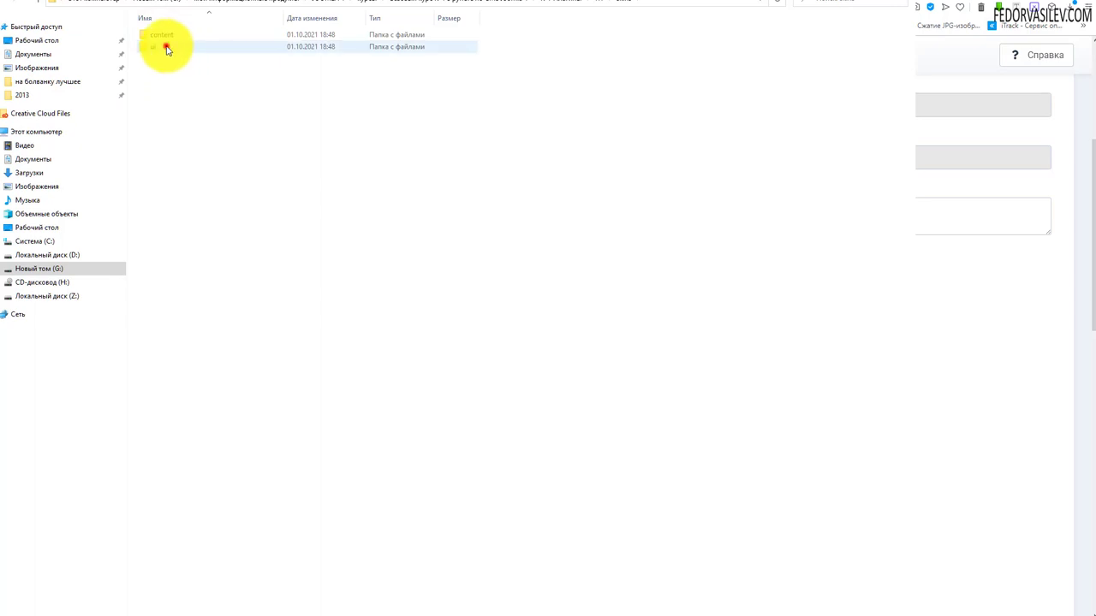
double_click(159, 44)
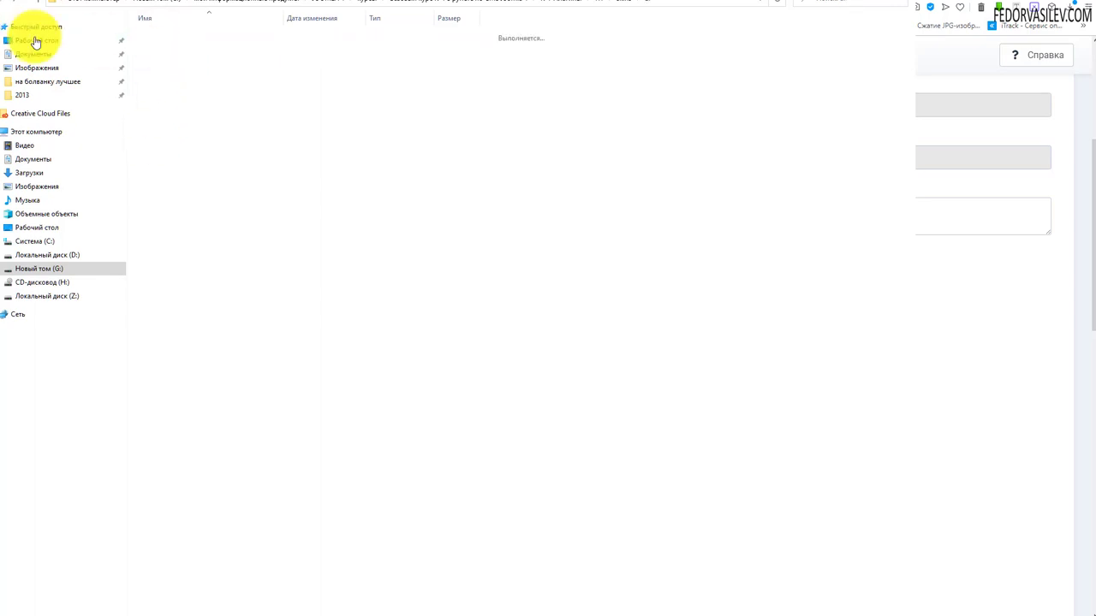
double_click(154, 47)
double_click(164, 37)
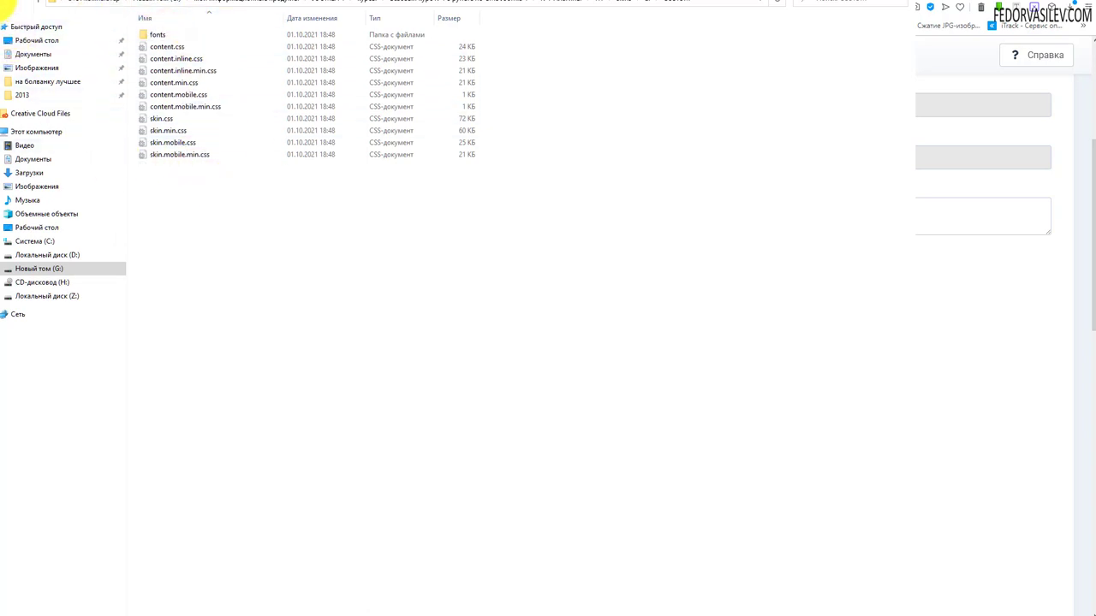
click(6, 4)
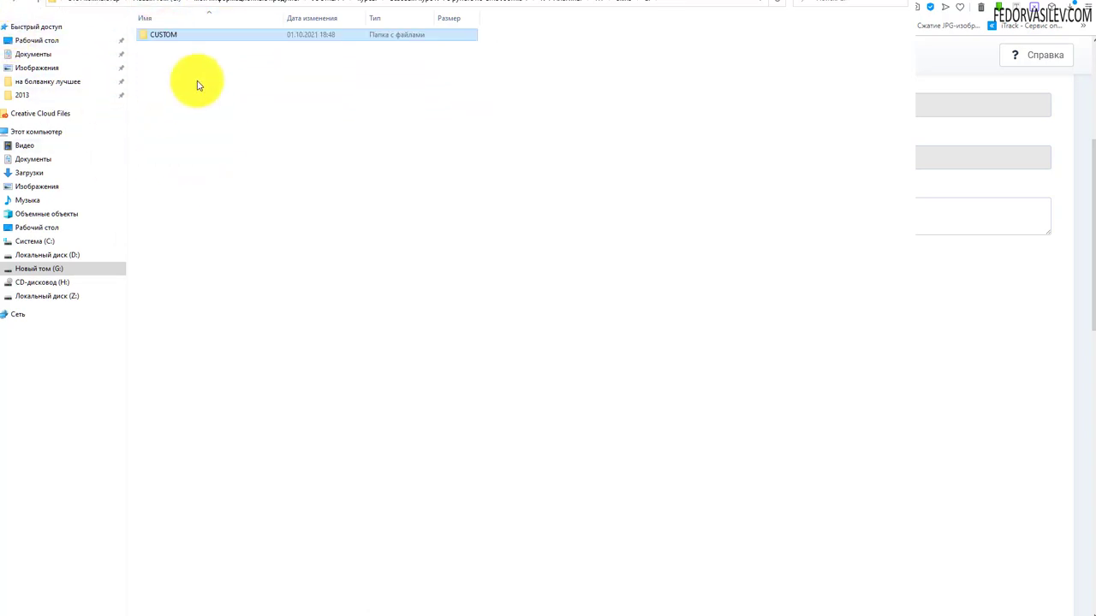
Step: Pack the CUSTOM folder into CUSTOM.zip in ZIP format with testing of archived files enabled
right_click(156, 36)
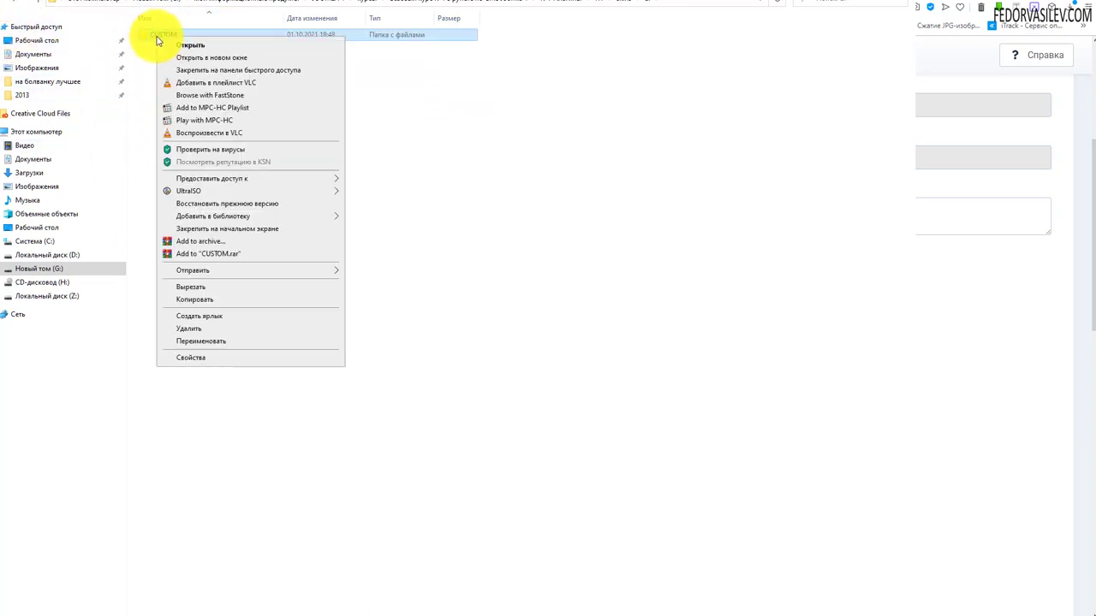
click(189, 241)
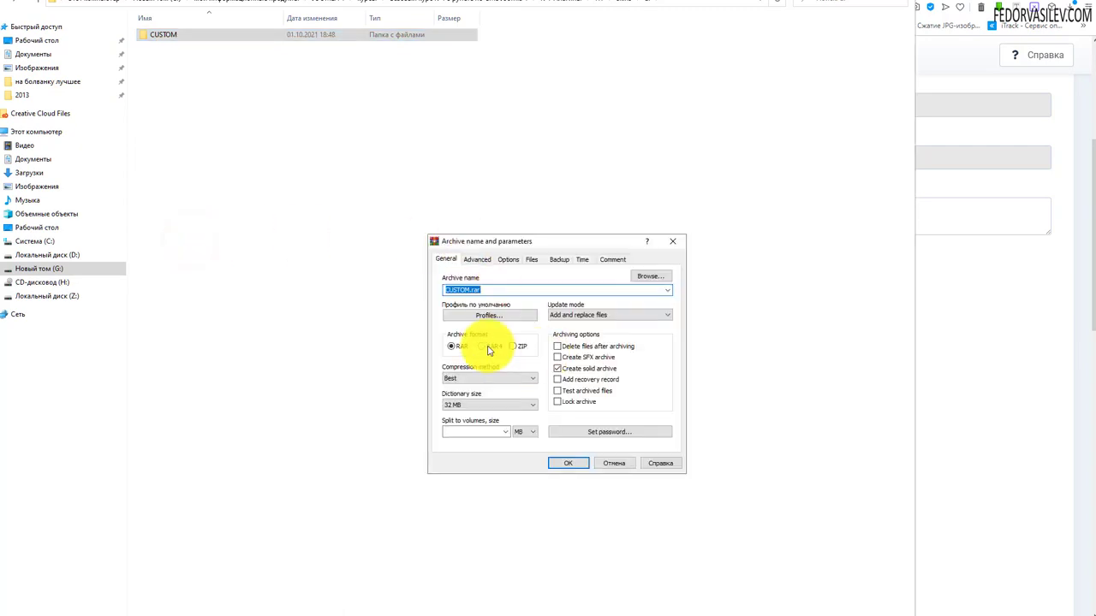
click(513, 346)
click(569, 390)
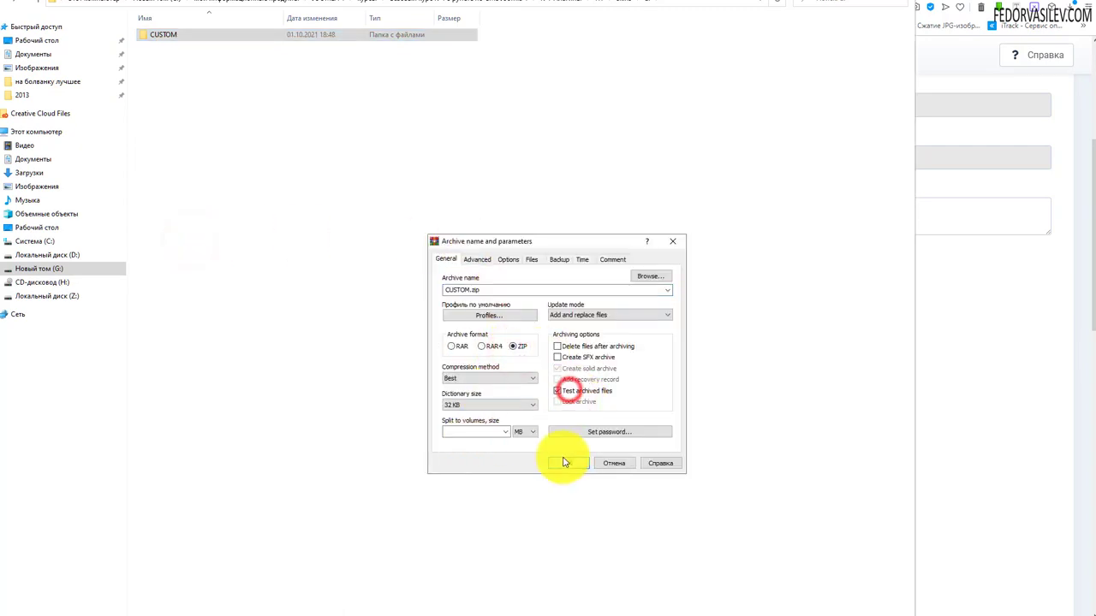
click(562, 460)
click(154, 46)
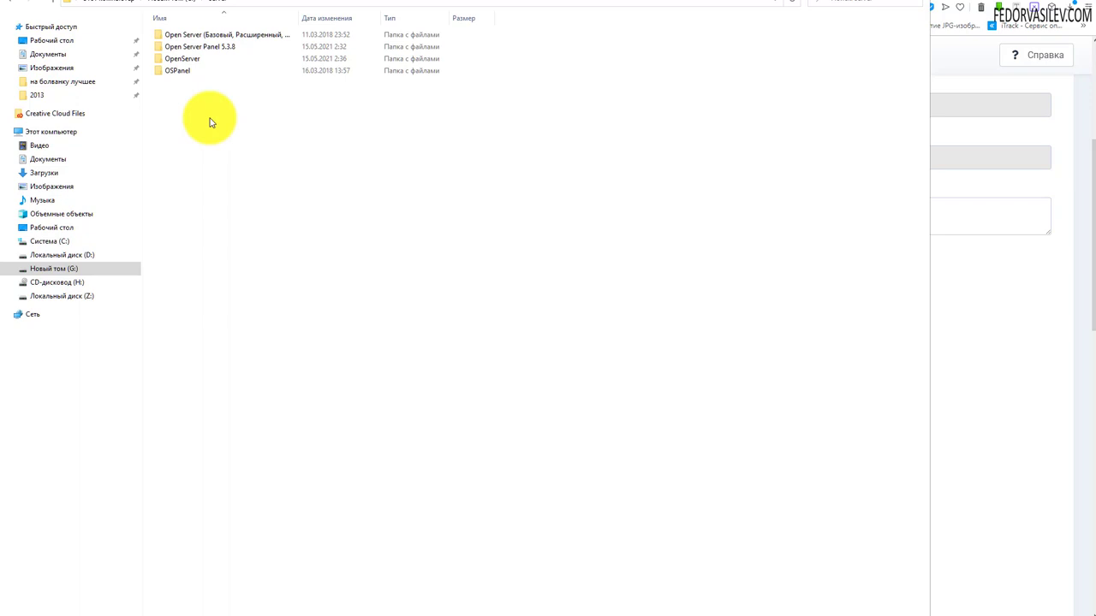
Step: Open the joomla4.loc site folder in the domains directory of the nested OpenServer folder, and widen the file name column
double_click(196, 59)
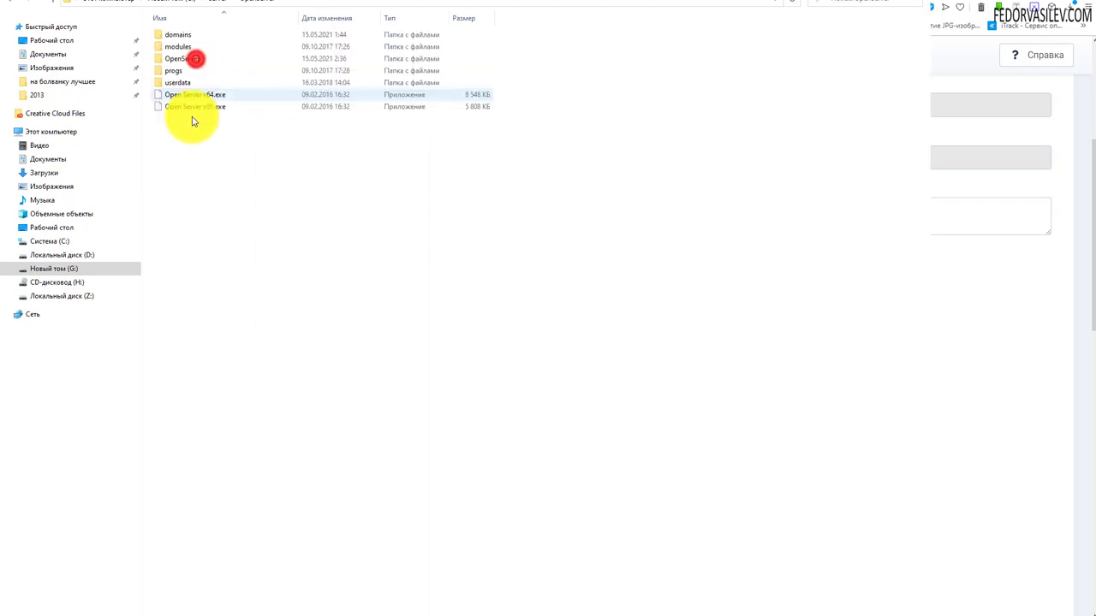
double_click(199, 57)
double_click(197, 36)
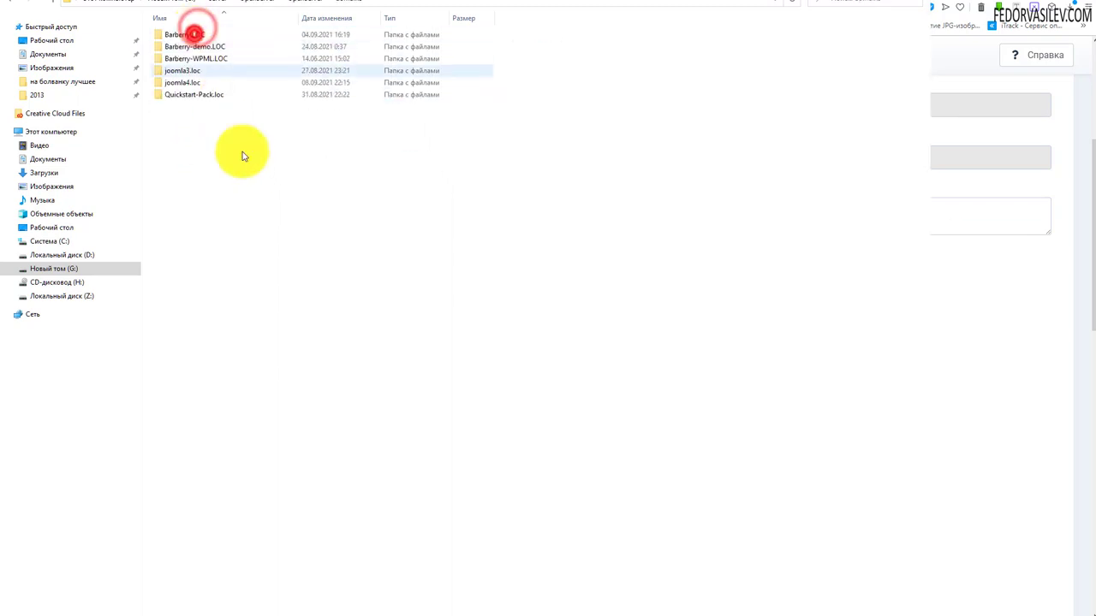
double_click(179, 83)
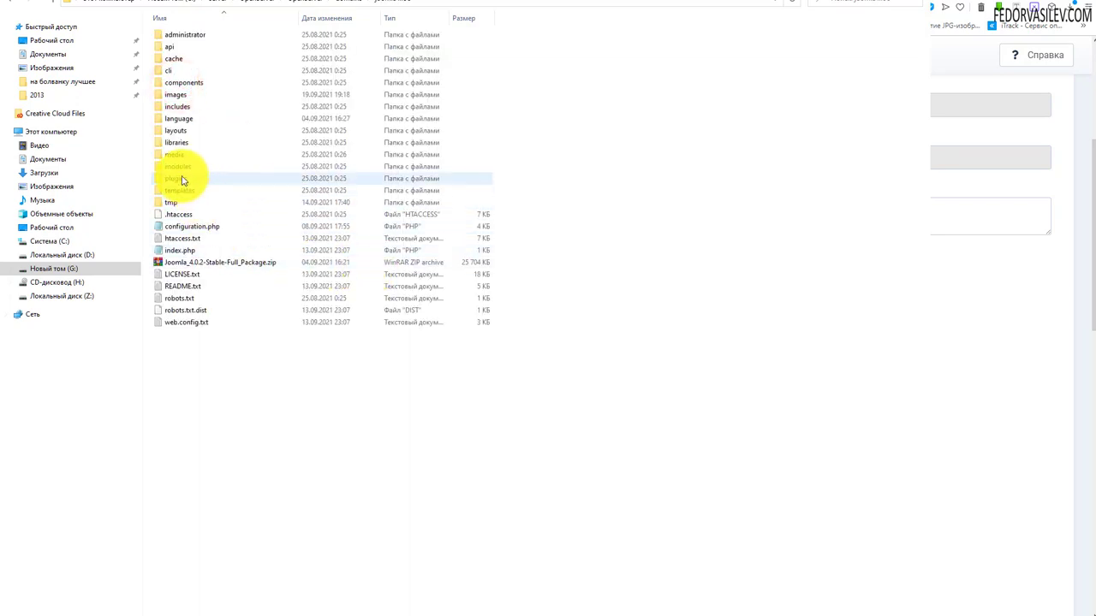
double_click(299, 18)
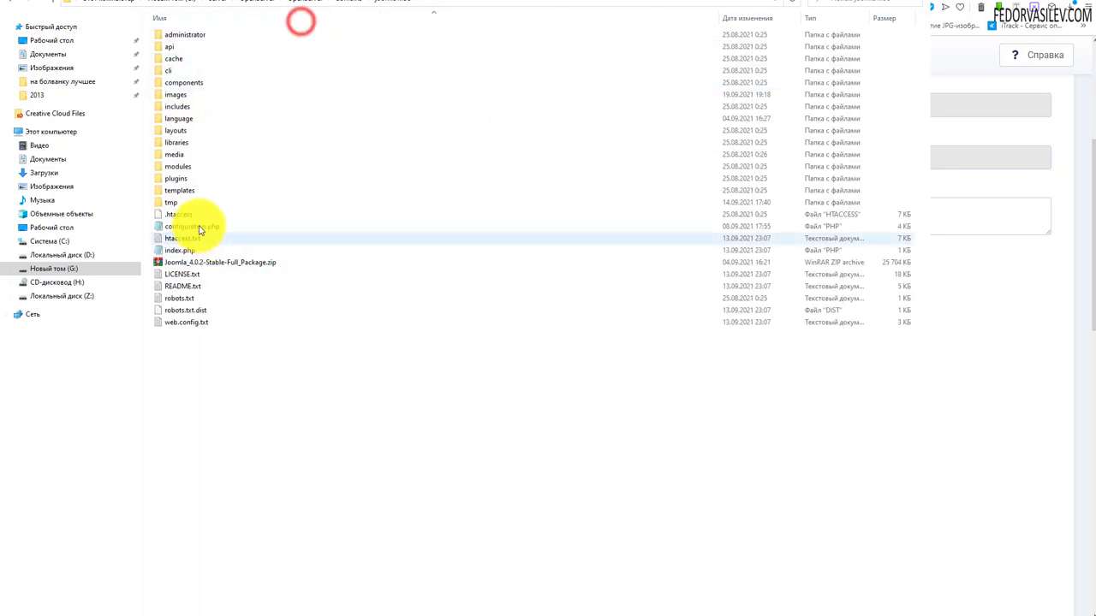
Step: Open the vendor folder inside the site's media folder
click(184, 154)
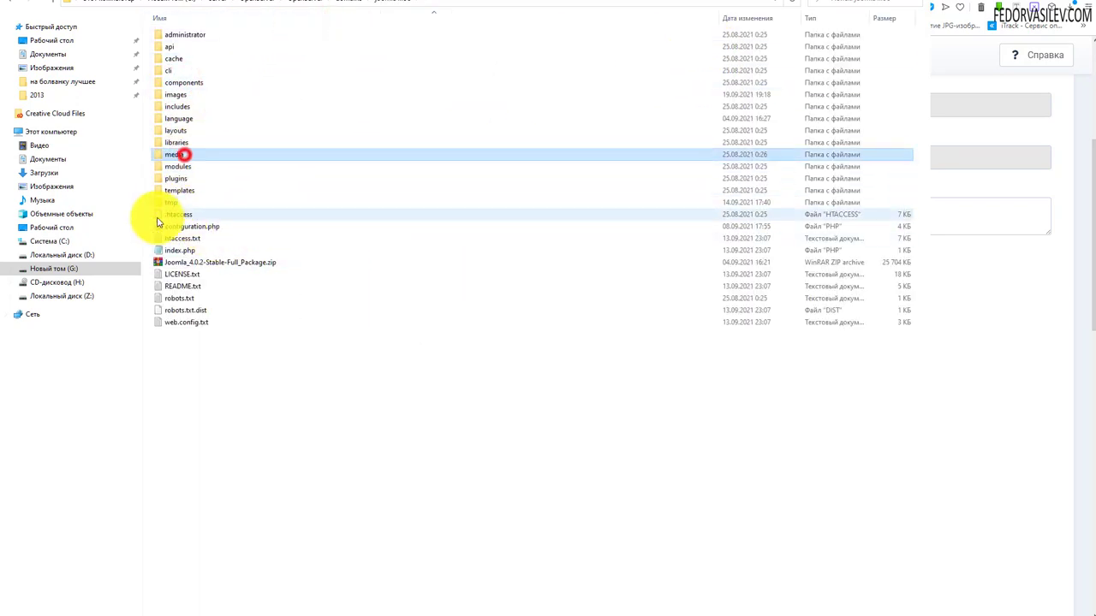
double_click(166, 157)
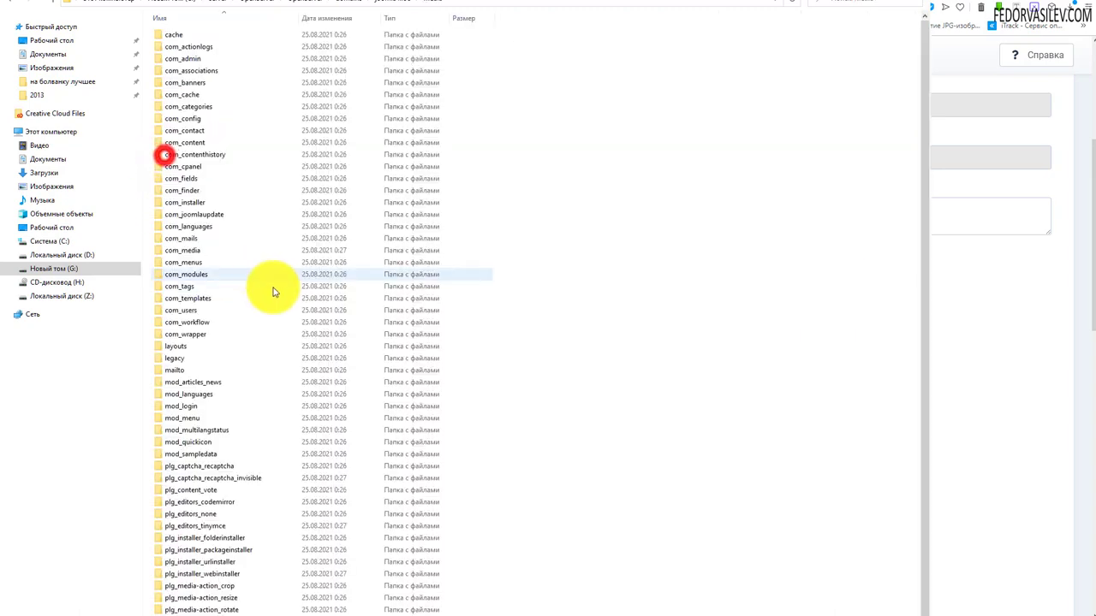
scroll(317, 420, down, 5)
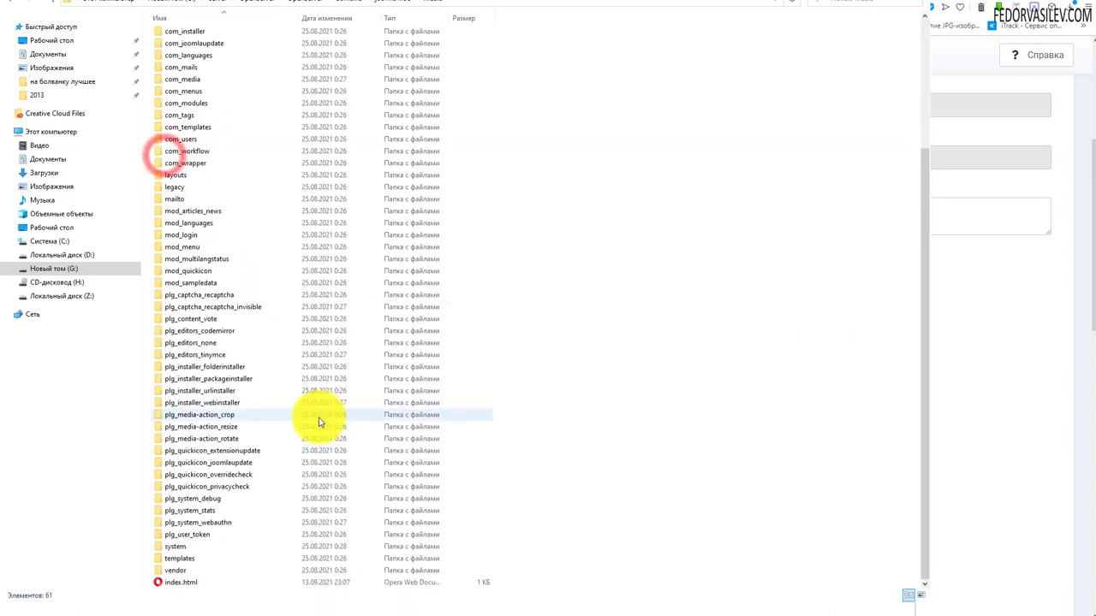
click(179, 571)
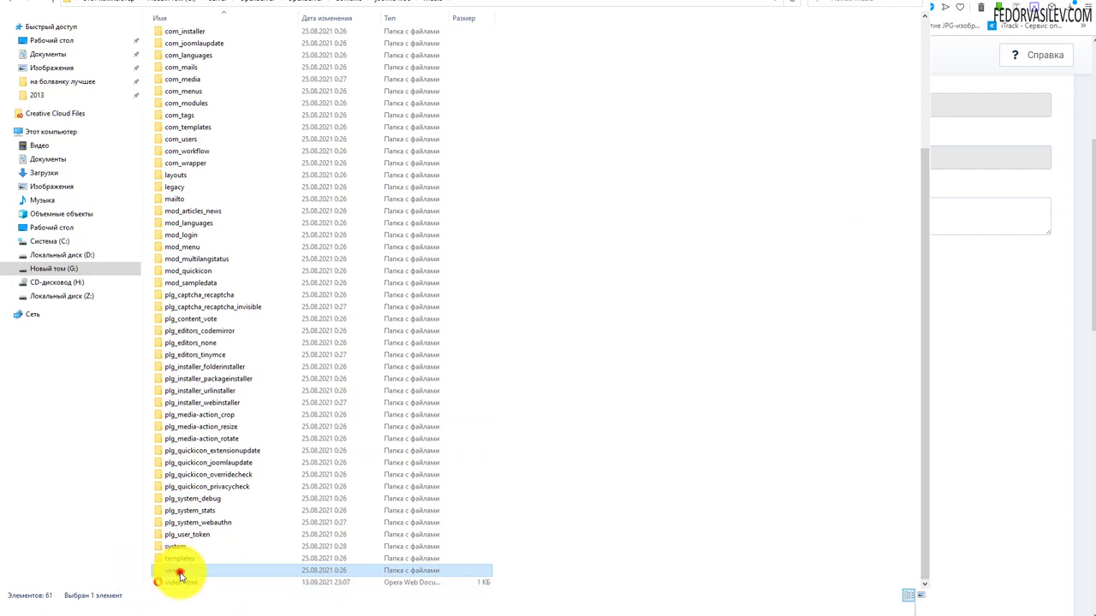
double_click(179, 572)
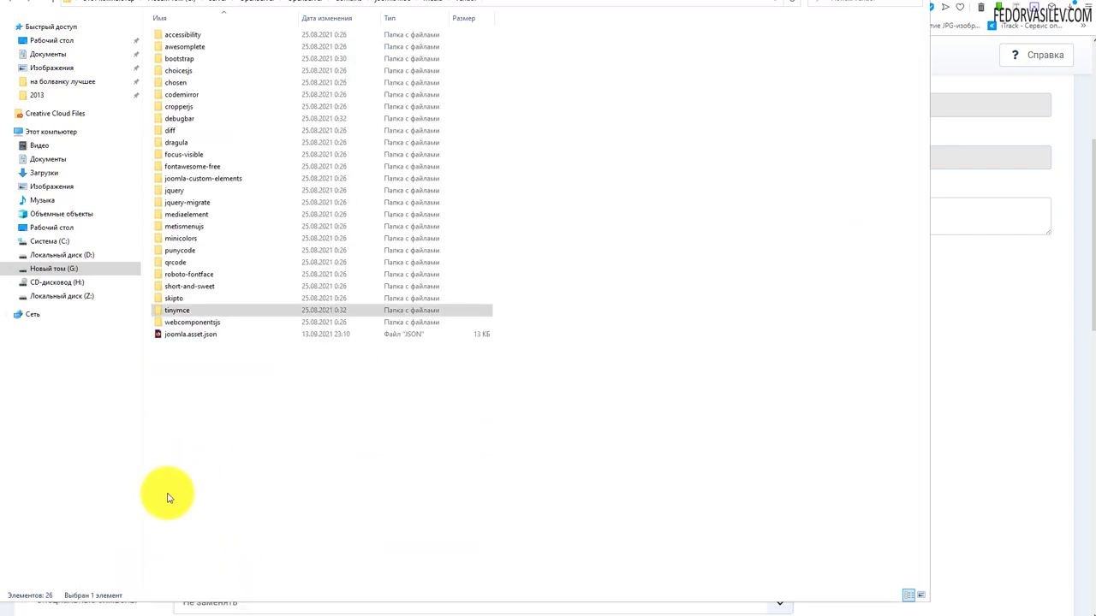
Step: Open the tinymce folder and go through skins to its ui folder
click(172, 314)
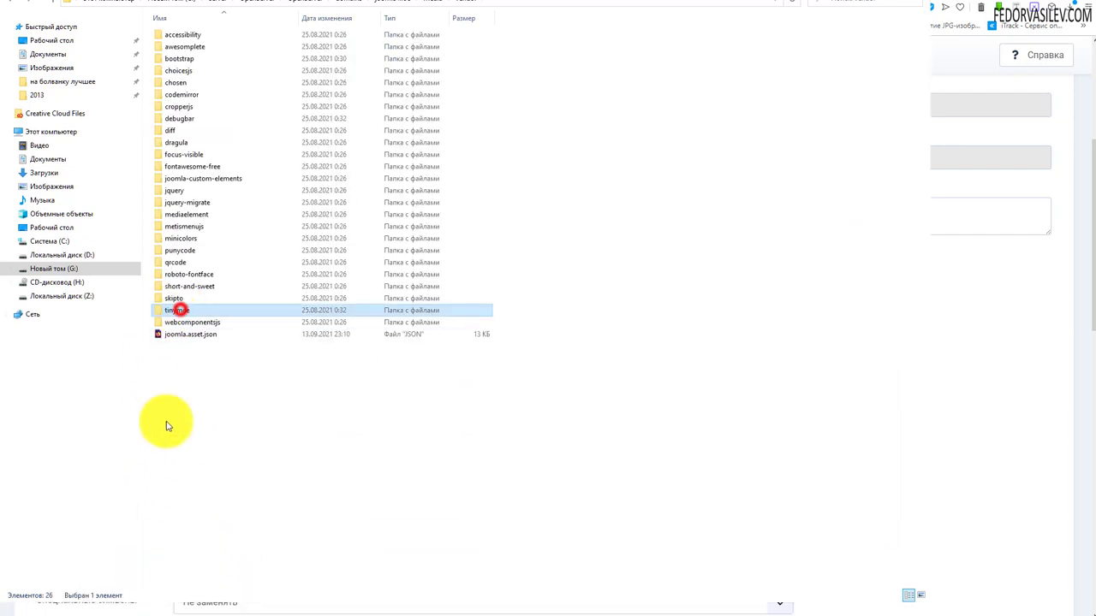
double_click(178, 310)
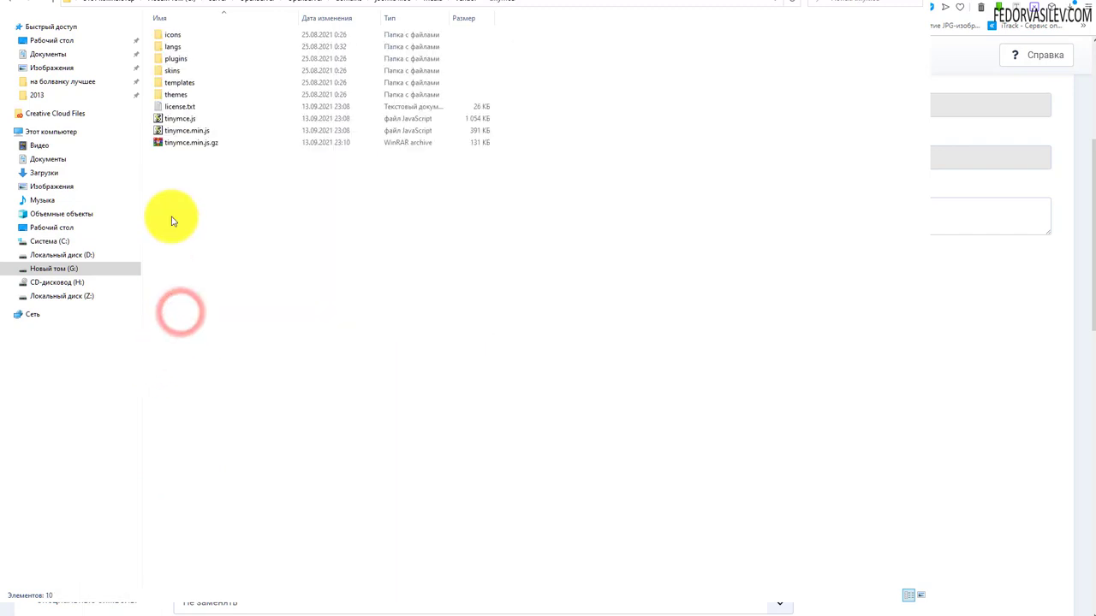
click(176, 70)
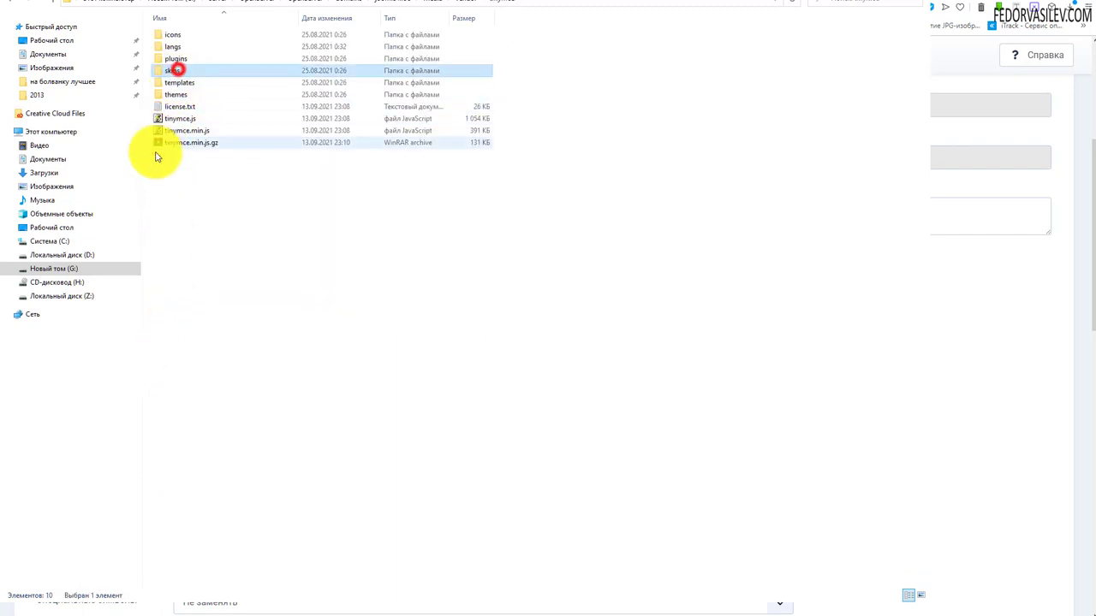
double_click(176, 72)
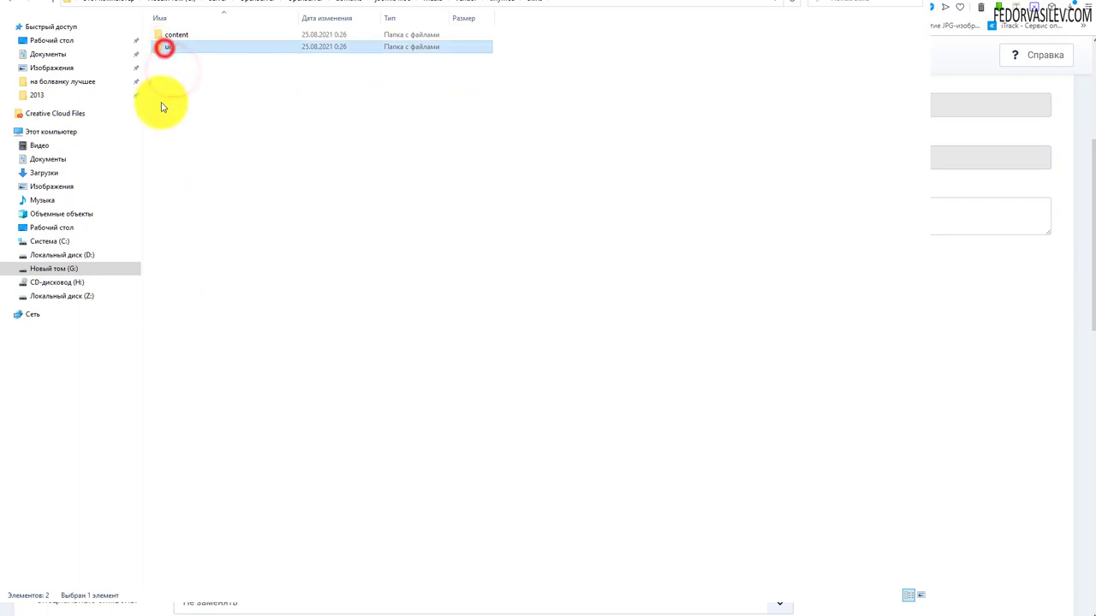
double_click(164, 47)
Step: Paste CUSTOM.zip into the ui folder alongside the oxide and oxide-dark skin folders
click(171, 36)
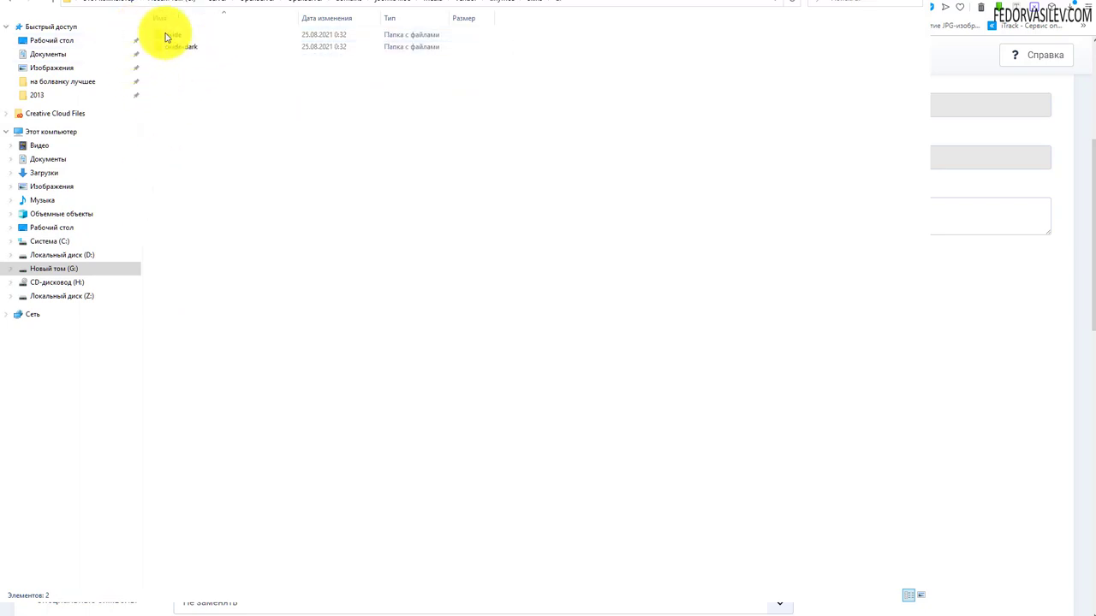
click(192, 46)
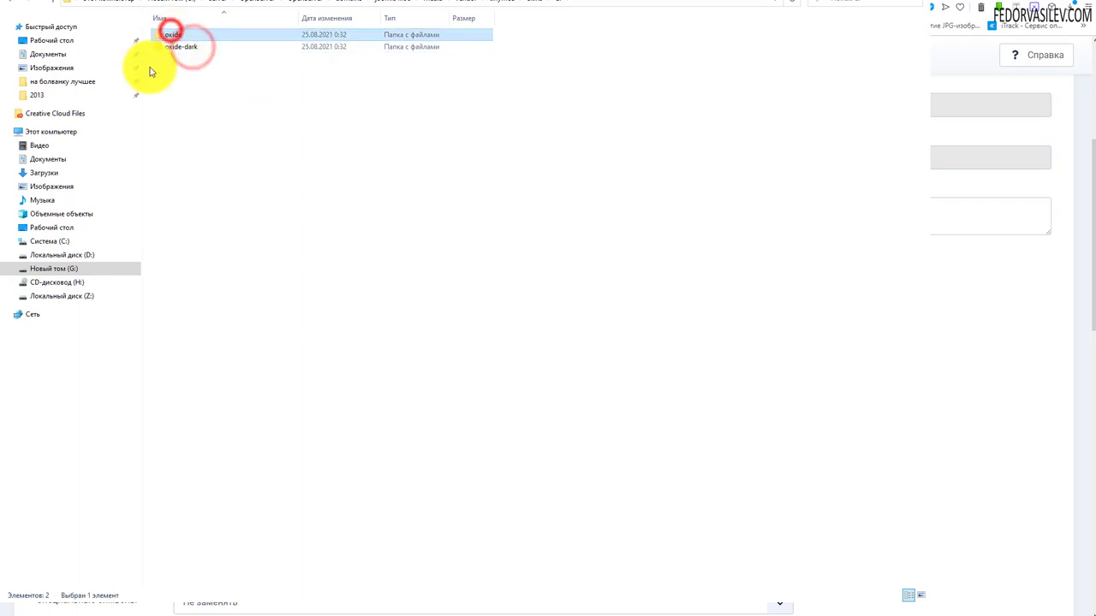
click(180, 99)
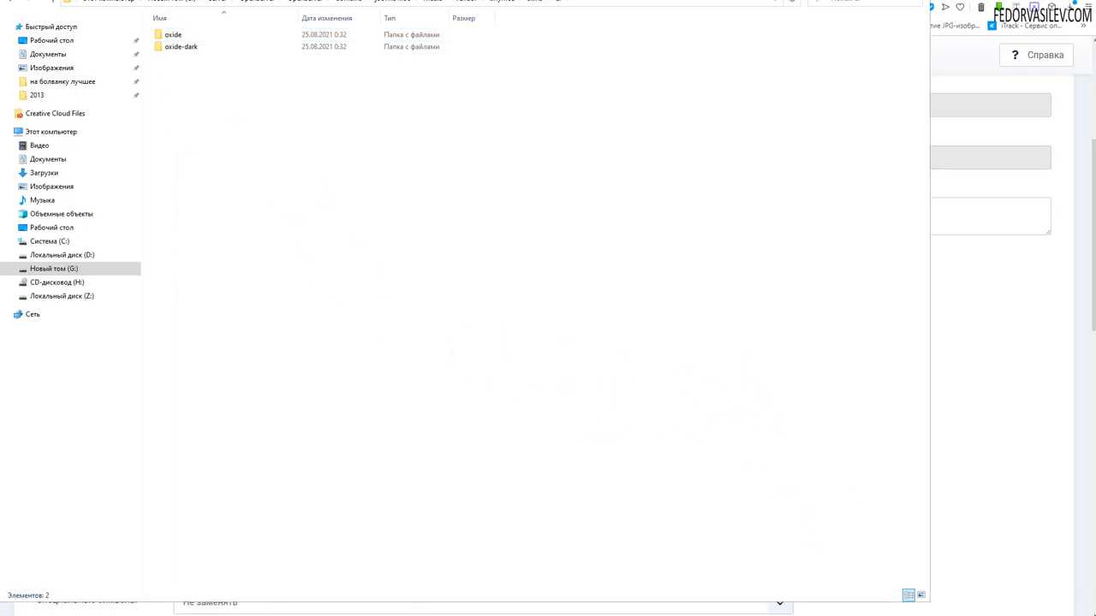
right_click(168, 150)
click(196, 224)
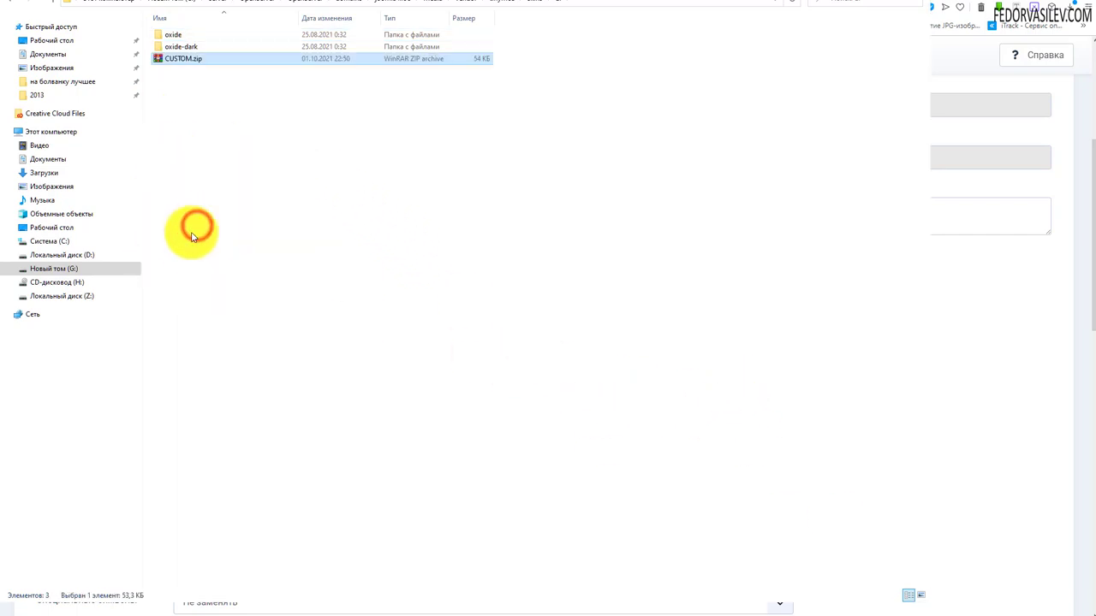
Step: Look inside the oxide skin folder and return to the ui folder
click(172, 38)
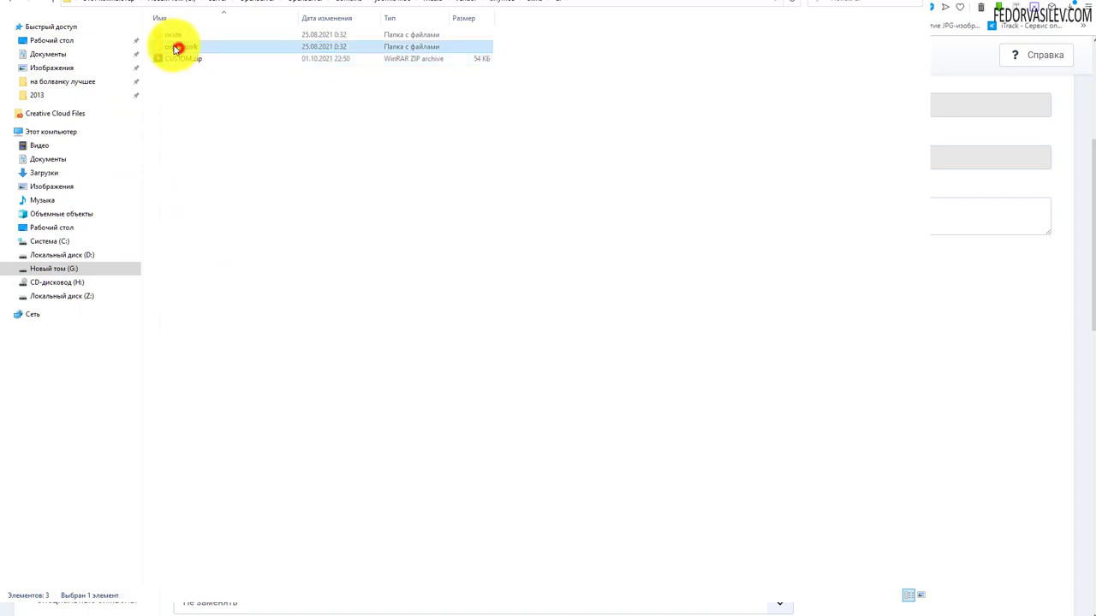
double_click(171, 38)
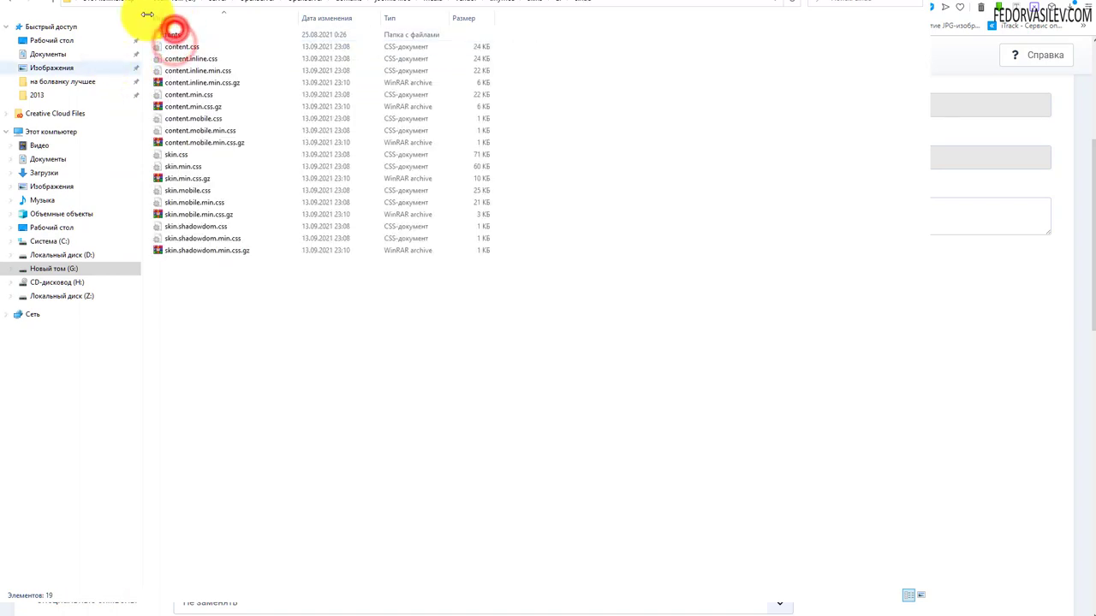
click(12, 4)
Step: Replace CUSTOM.zip in the ui folder with its extracted CUSTOM folder, and check that folder's contents
right_click(191, 56)
click(226, 96)
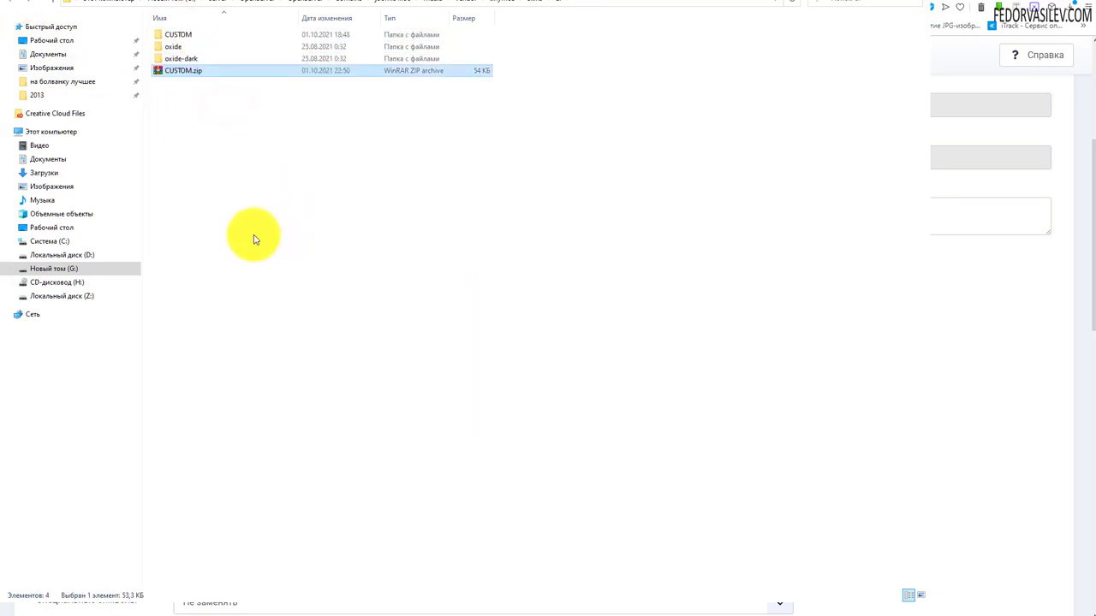
right_click(183, 72)
click(196, 285)
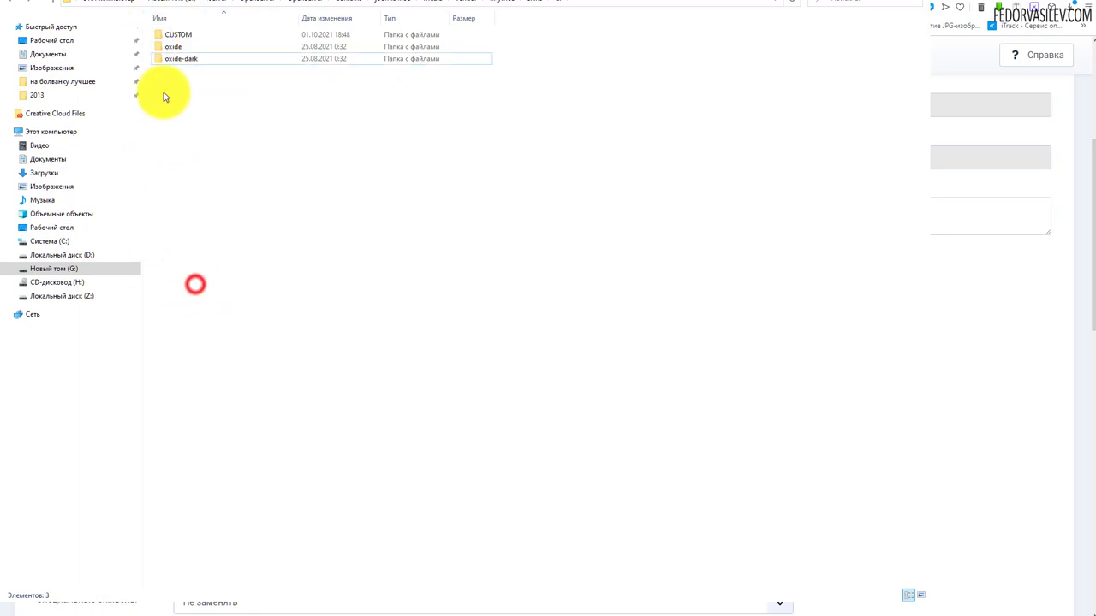
double_click(183, 35)
click(10, 2)
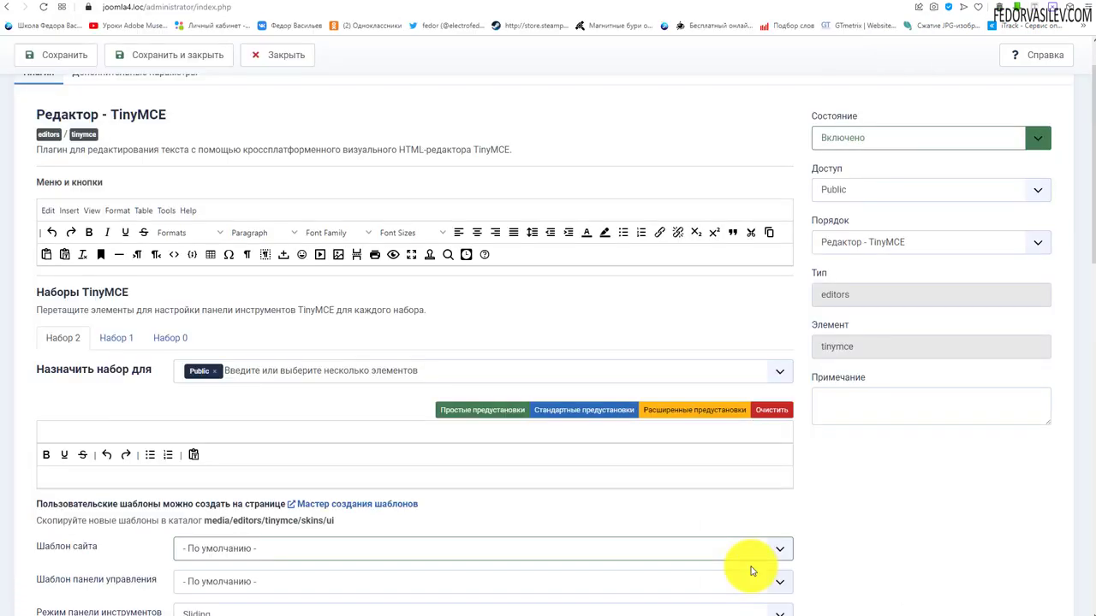
Step: In Набор 0 of the TinyMCE plugin, set both the control panel and site skins to CUSTOM and save
scroll(257, 399, up, 1)
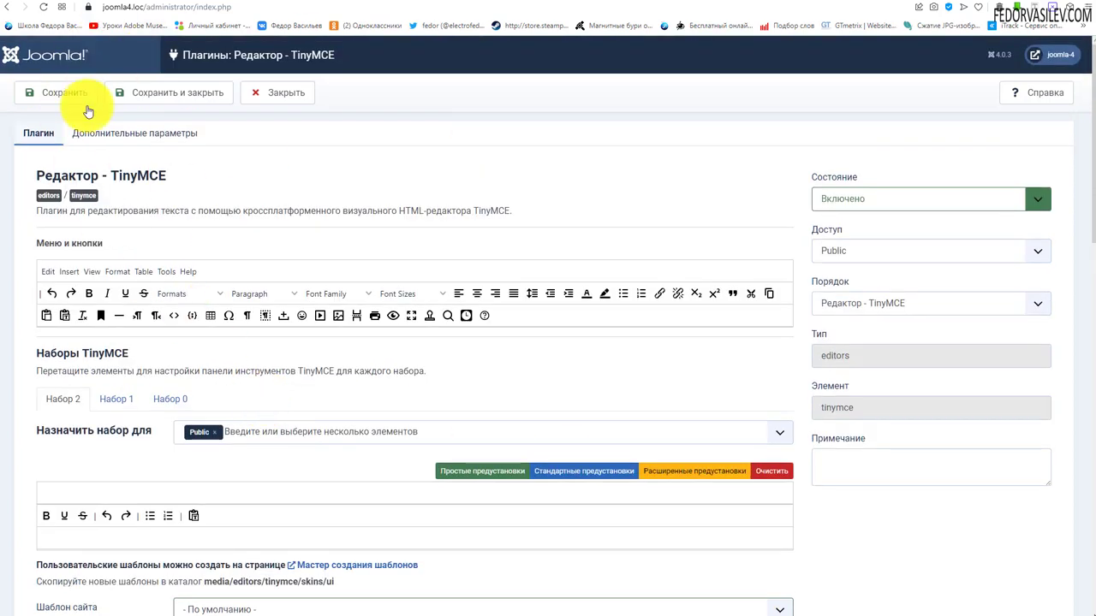
scroll(303, 240, down, 3)
click(170, 171)
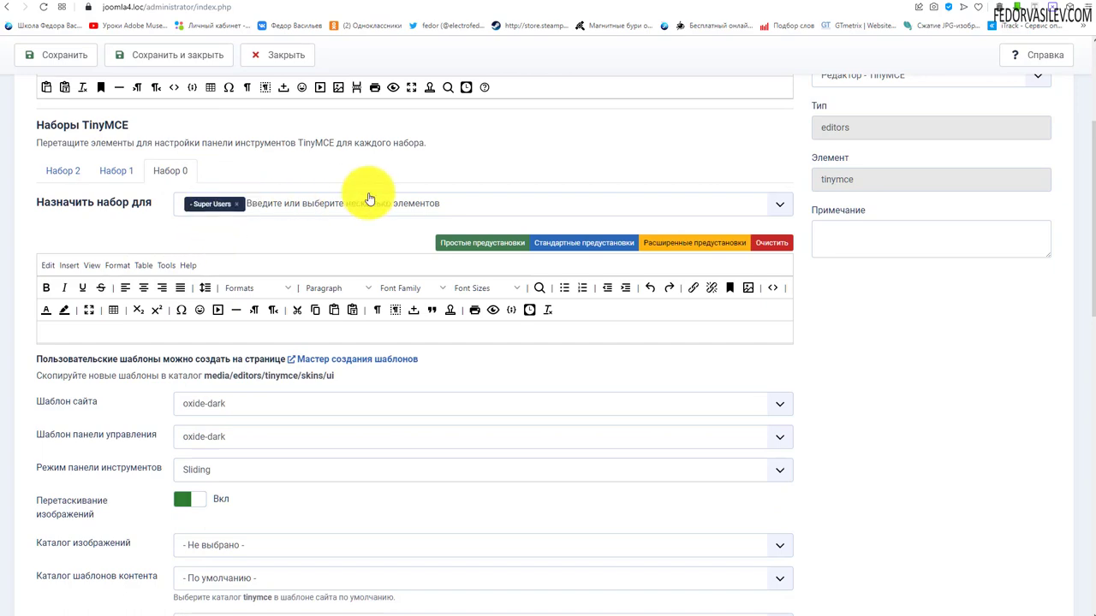
scroll(55, 301, down, 2)
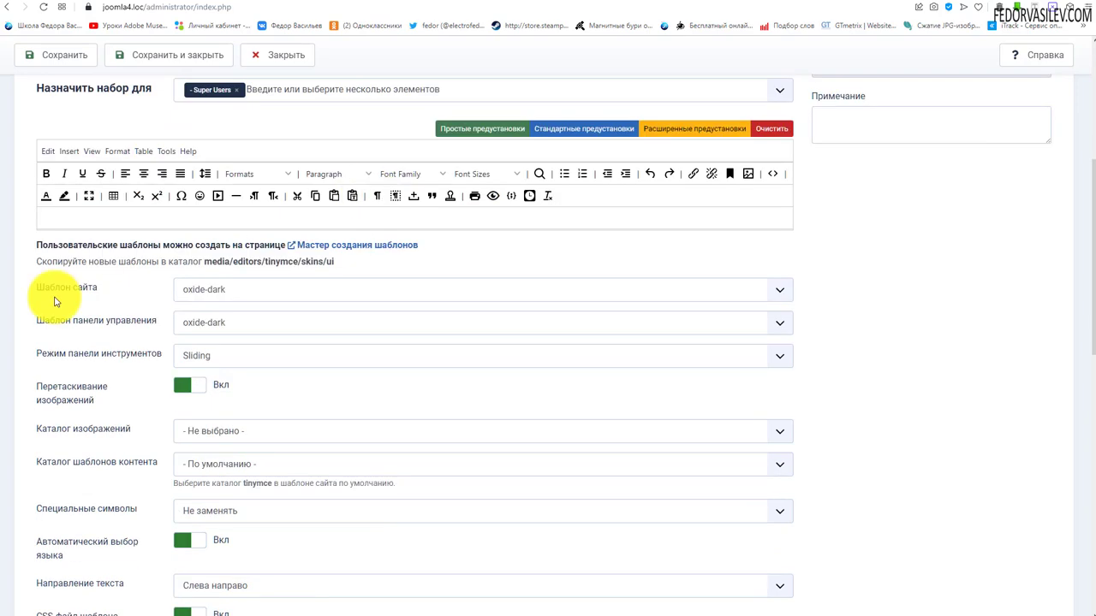
click(231, 323)
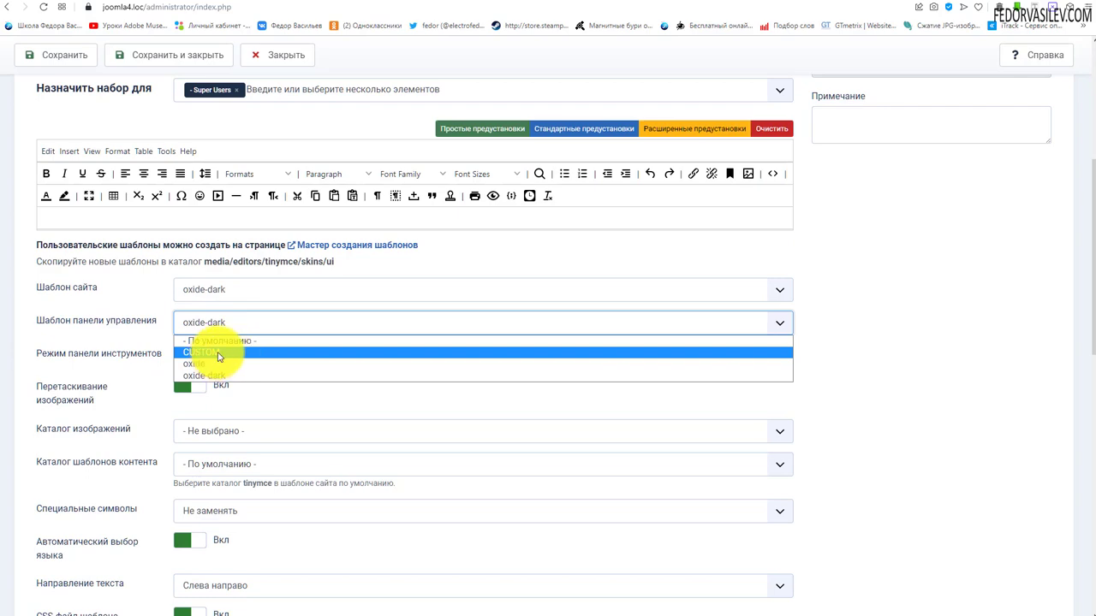
click(219, 354)
click(221, 290)
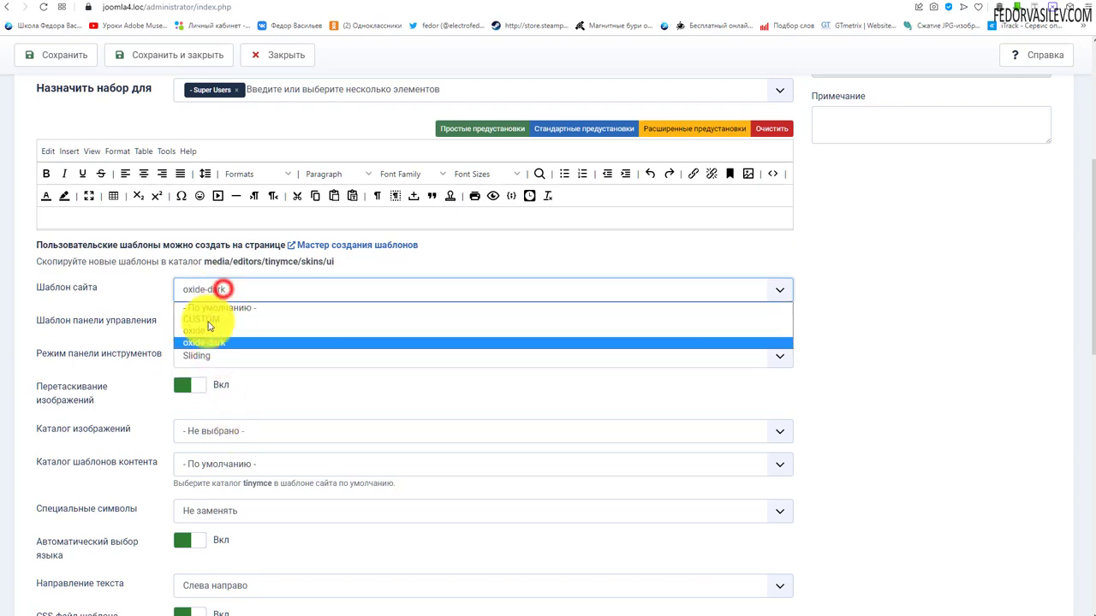
click(205, 325)
scroll(98, 385, up, 4)
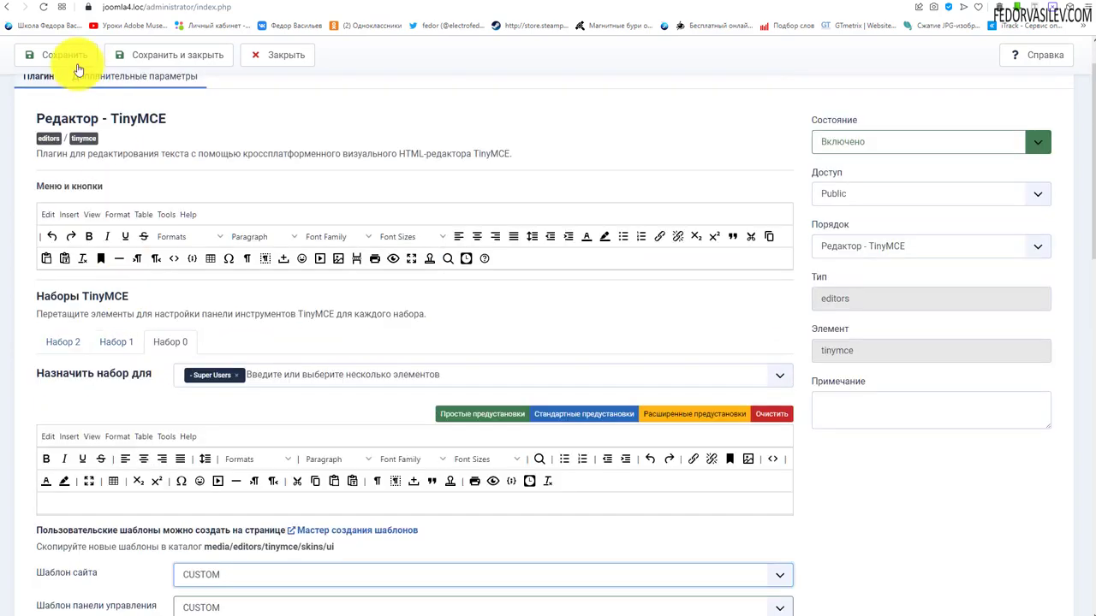
click(74, 55)
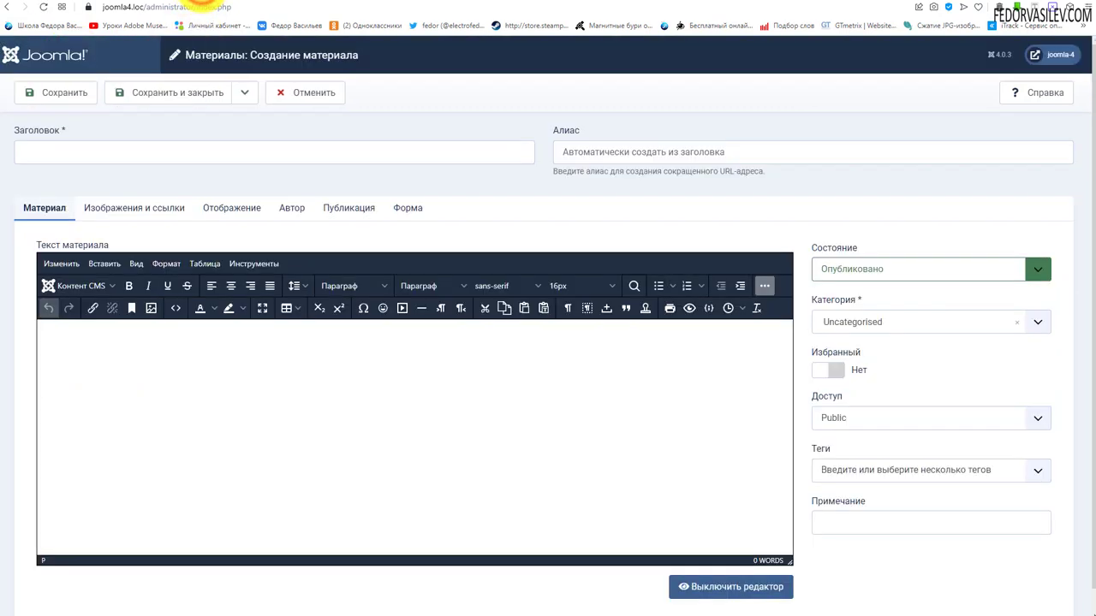
Step: Reload the administrator's new article page and examine the editor's expanded toolbar, background colour palette and Align formats
click(43, 7)
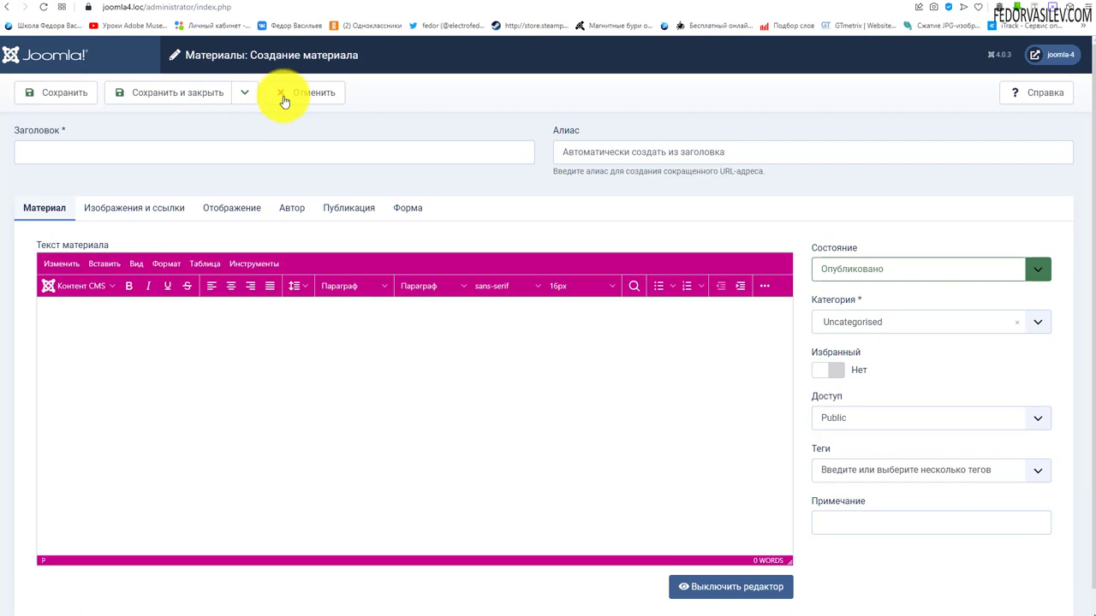
scroll(599, 277, down, 1)
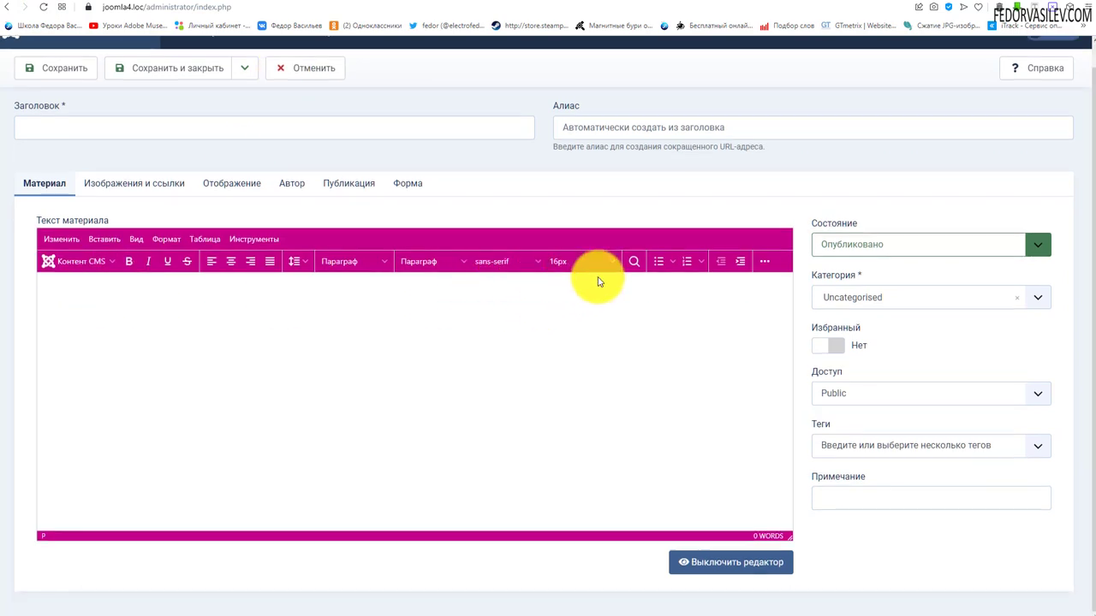
click(762, 261)
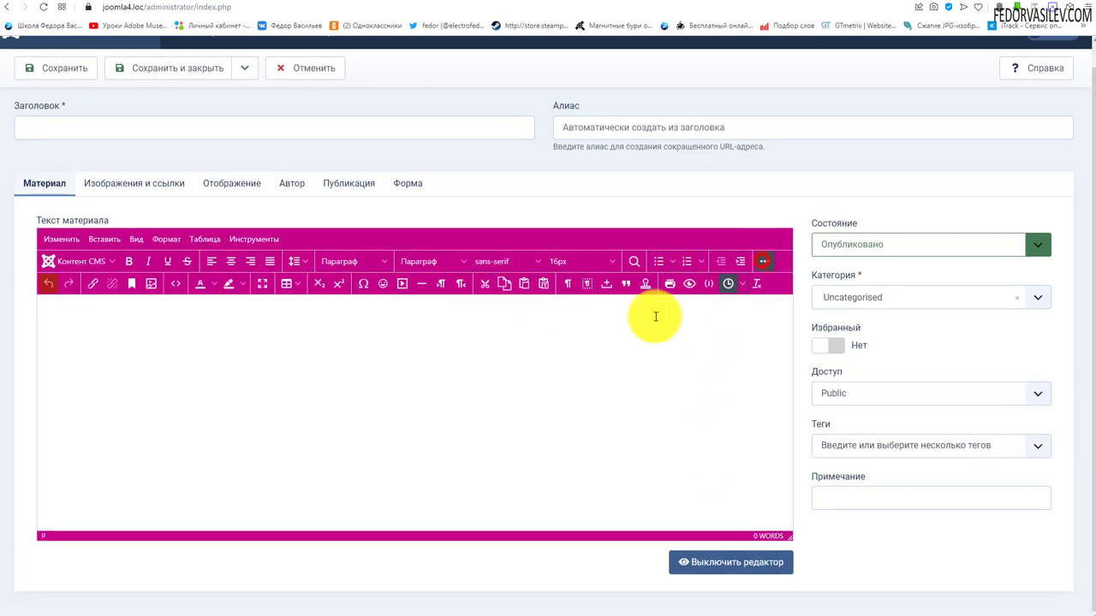
click(241, 288)
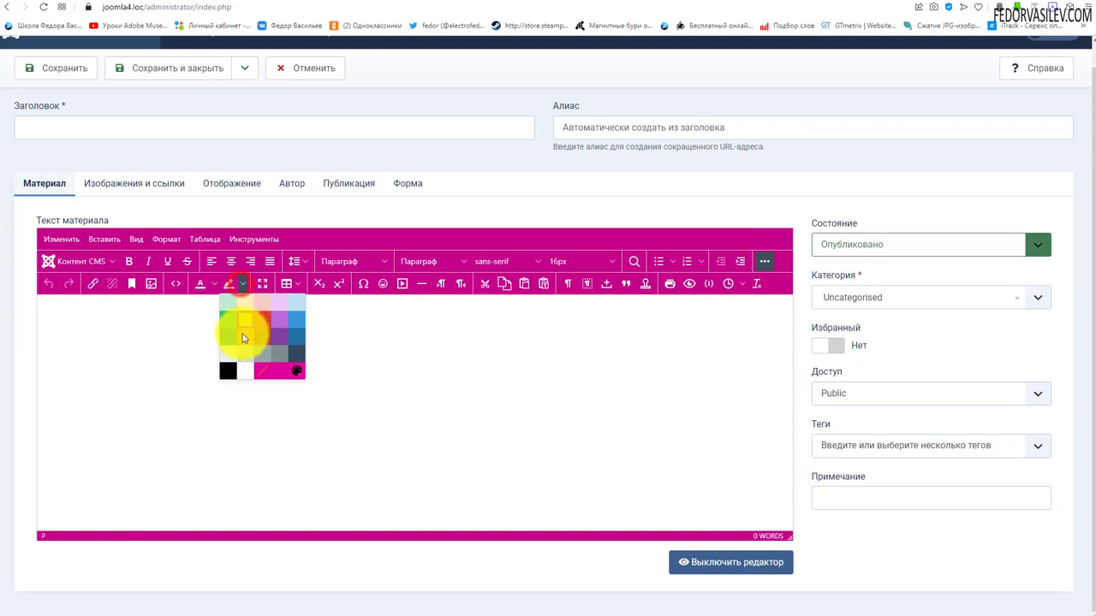
click(333, 267)
mouse_move(351, 337)
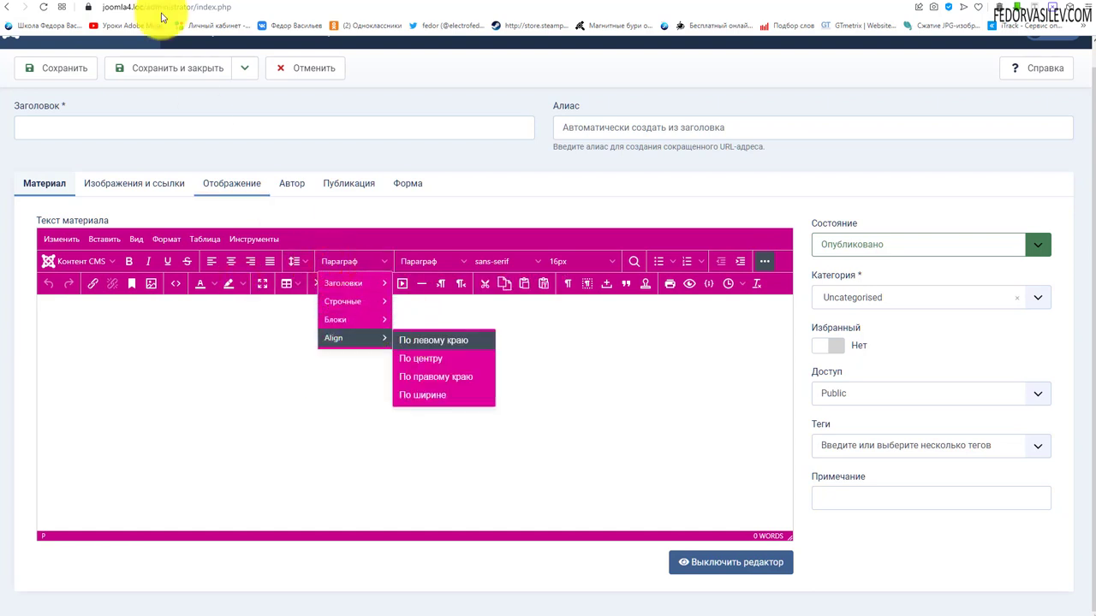
Step: Reload the front-end Добавить + article form and examine its editor with the full toolbar expanded
click(261, 4)
click(43, 6)
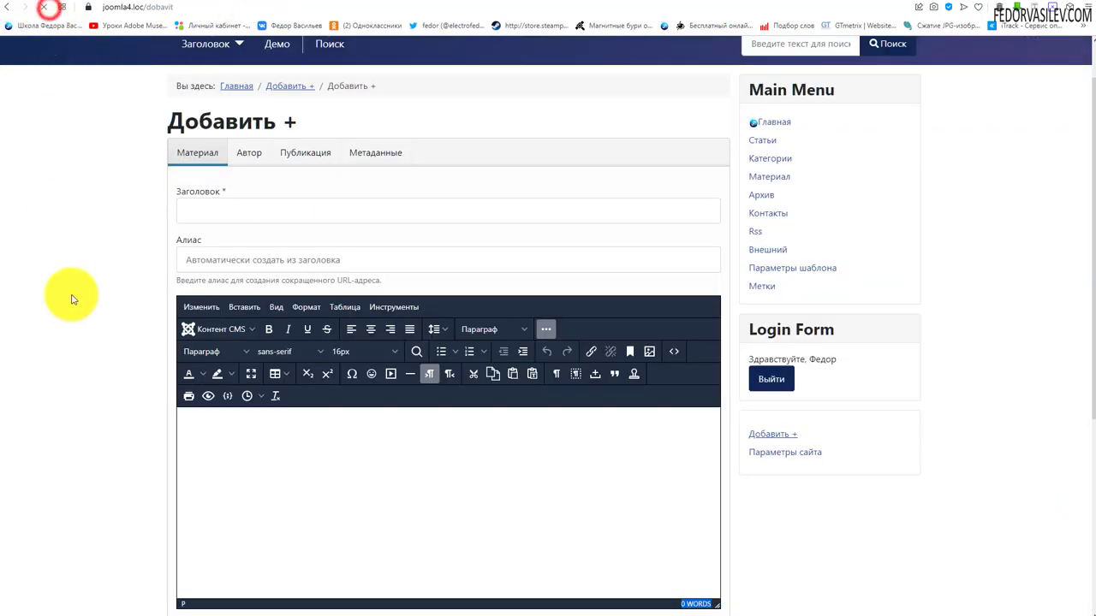
scroll(72, 299, down, 2)
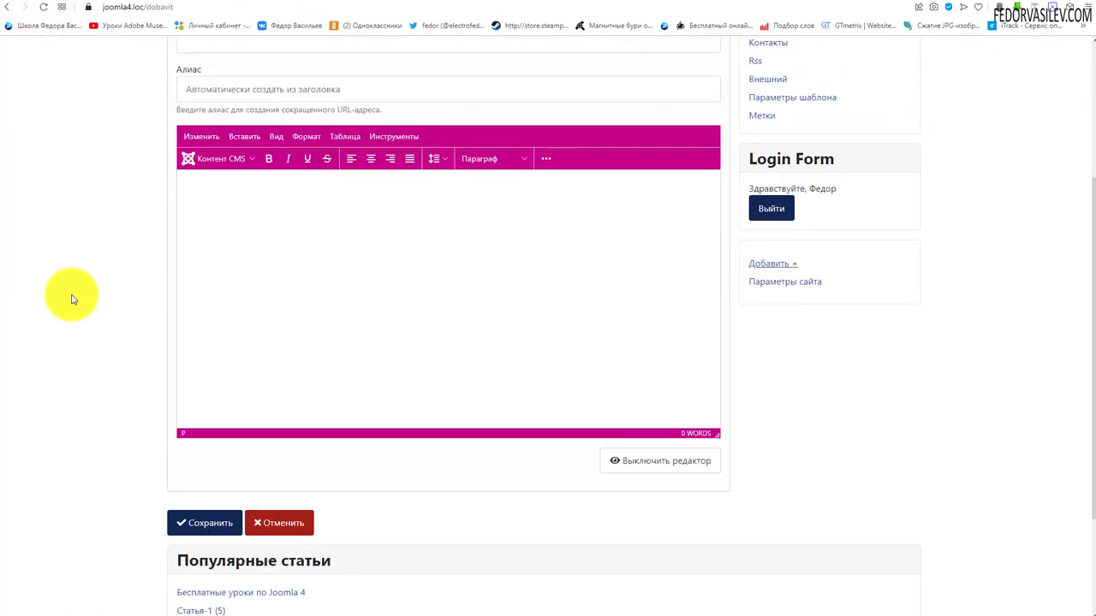
click(545, 161)
scroll(585, 299, up, 3)
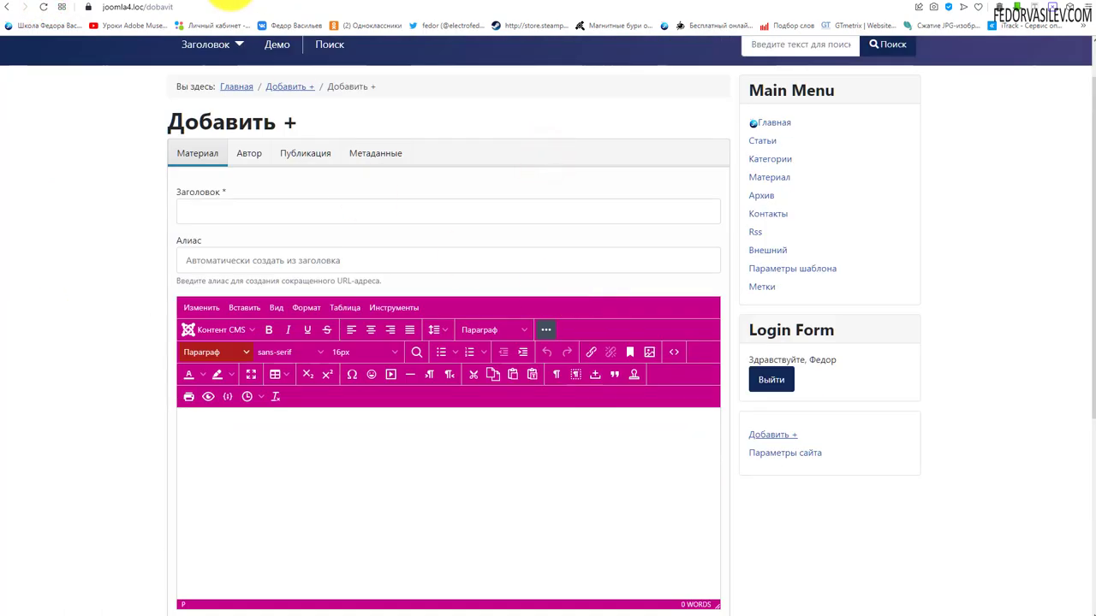
Step: Set the site and control panel skins of Набор 0 to По умолчанию and save the TinyMCE plugin
click(231, 4)
click(219, 264)
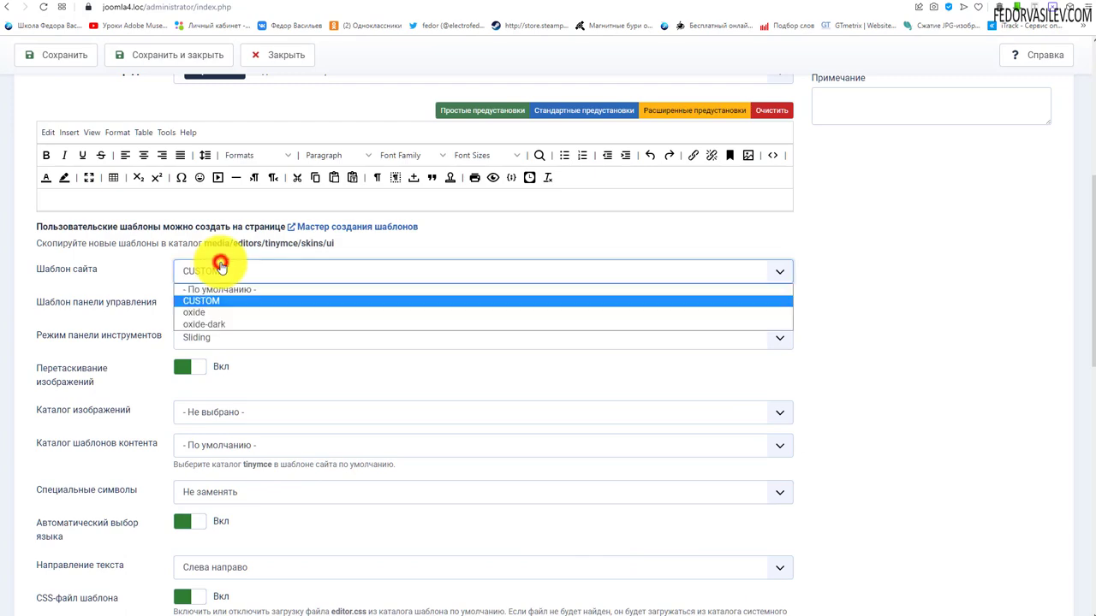
click(229, 291)
click(222, 299)
click(228, 317)
scroll(257, 294, up, 1)
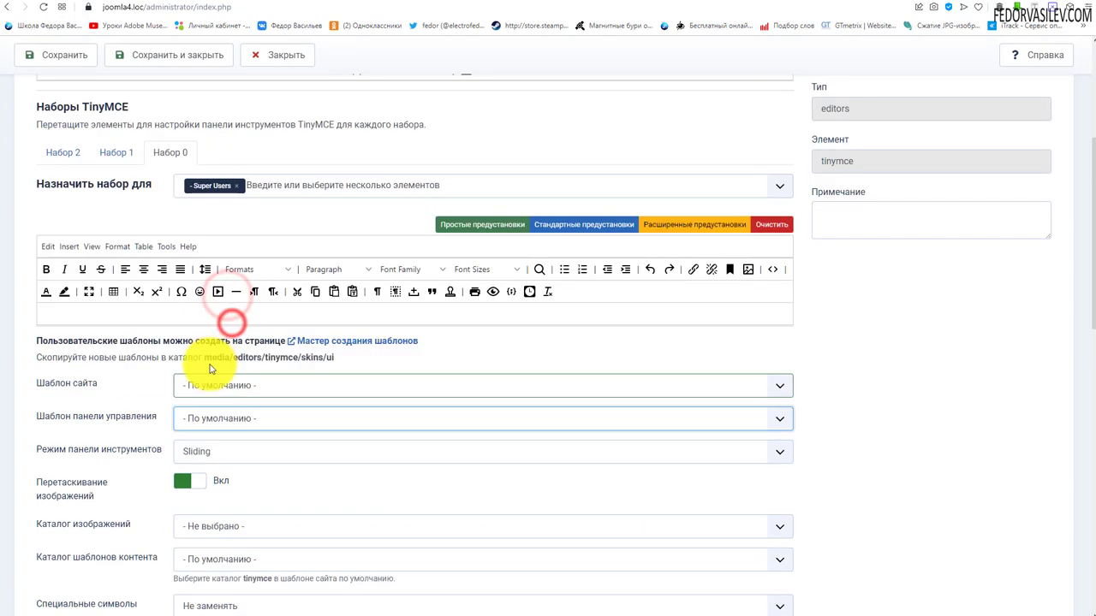
scroll(171, 276, up, 3)
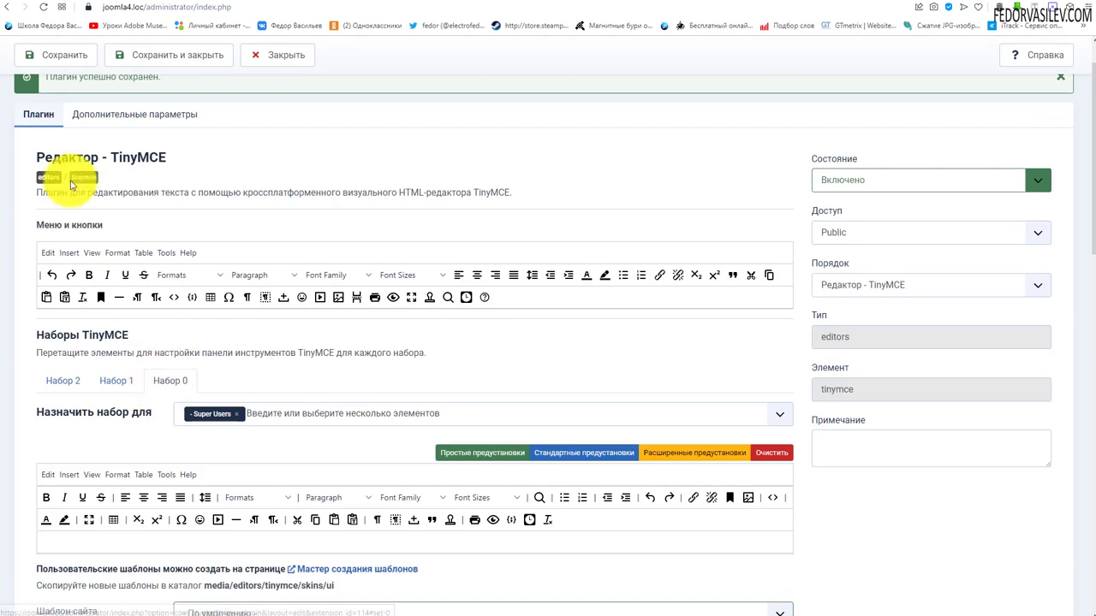
click(69, 65)
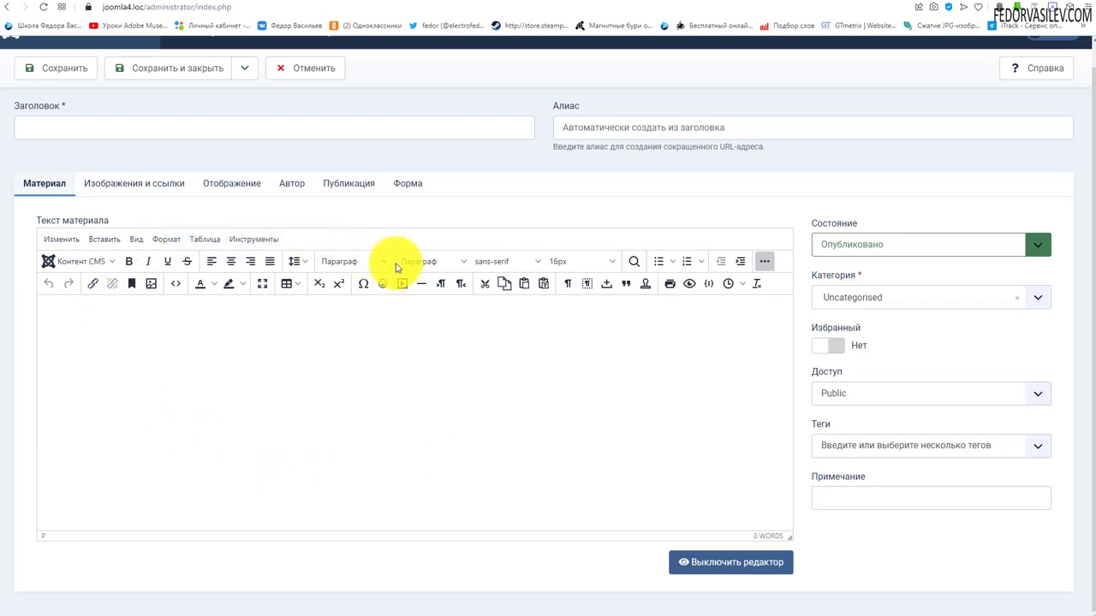
Step: View the text colour palette in the administrator's article editor and close it without picking a colour
click(370, 357)
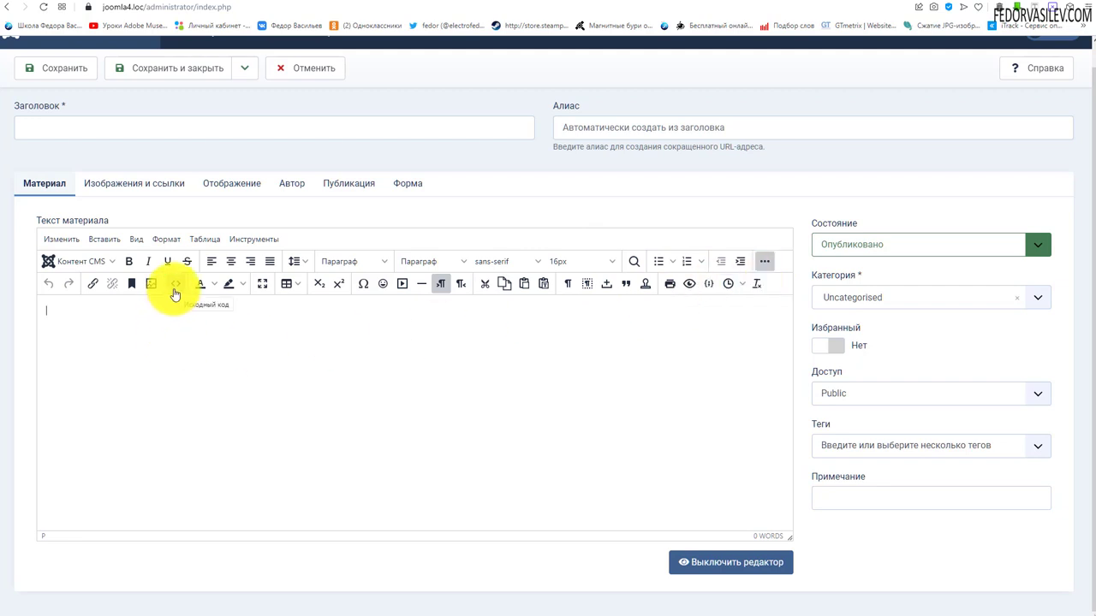
click(218, 285)
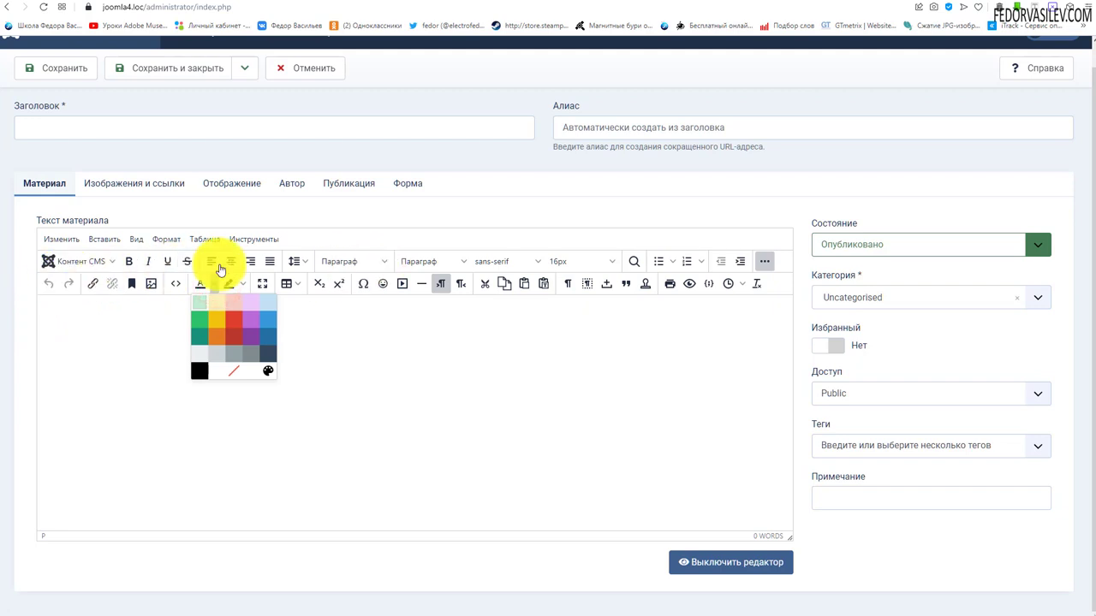
click(374, 228)
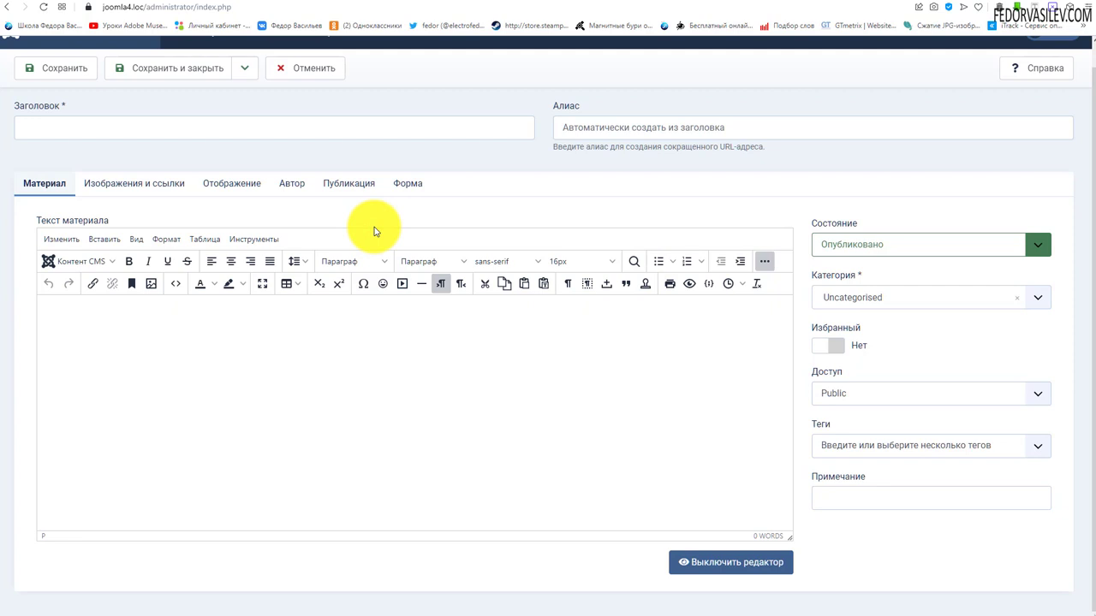
Step: Open the YouTube video «Список динамических материалов» on the school's channel and copy its iframe embed code
click(267, 425)
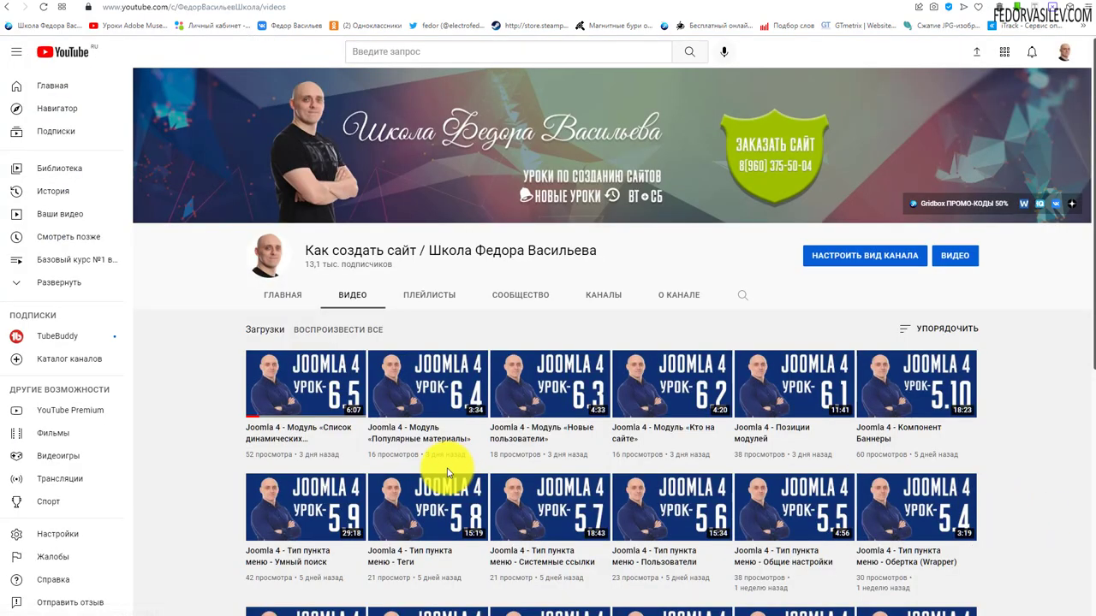
scroll(291, 293, down, 2)
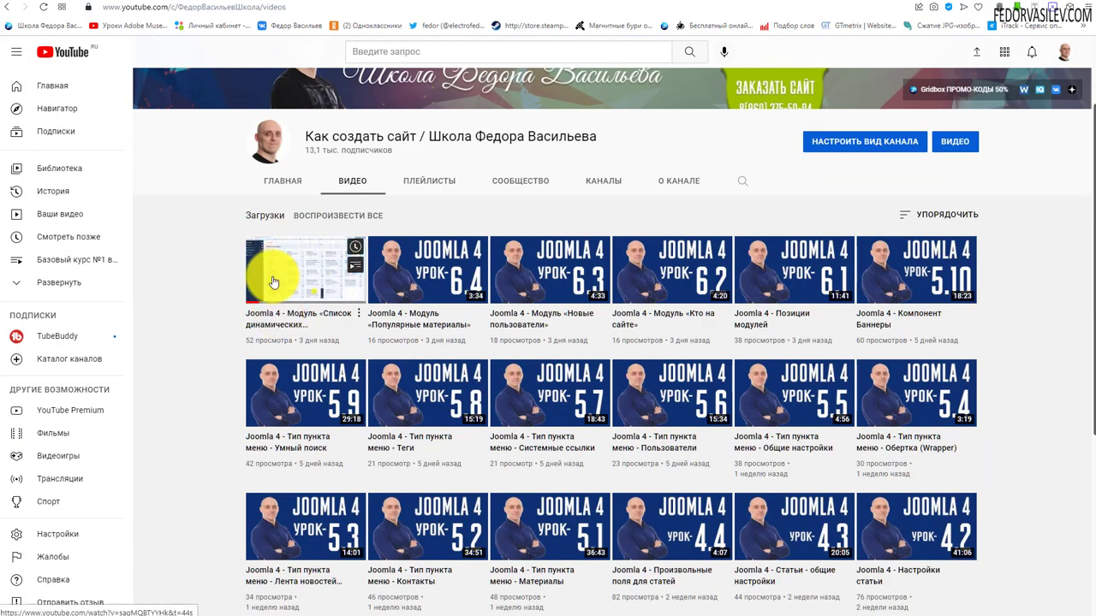
click(274, 279)
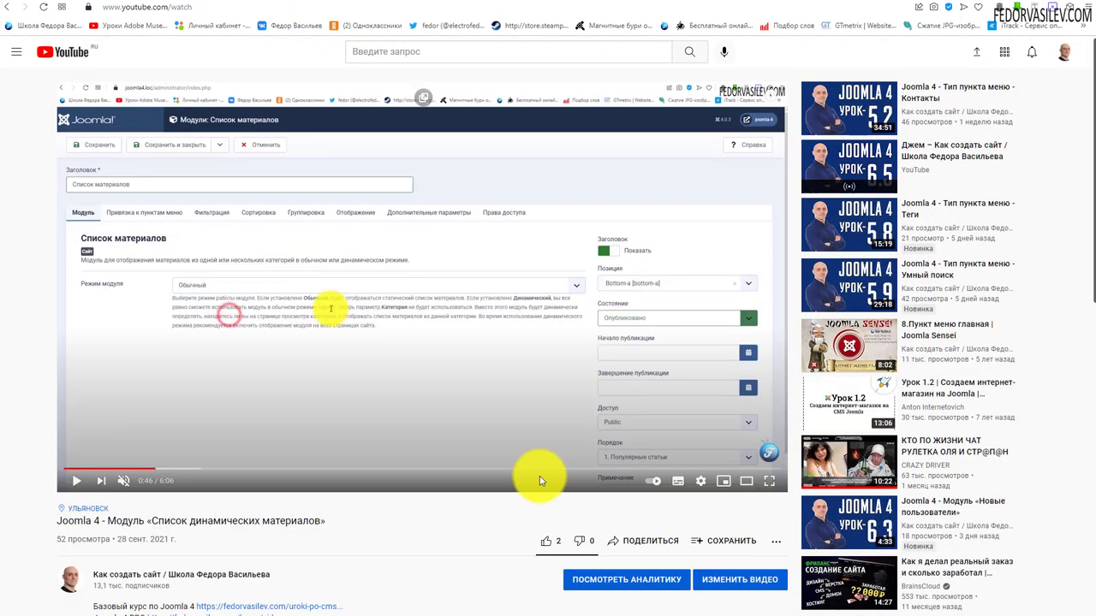
scroll(299, 342, down, 3)
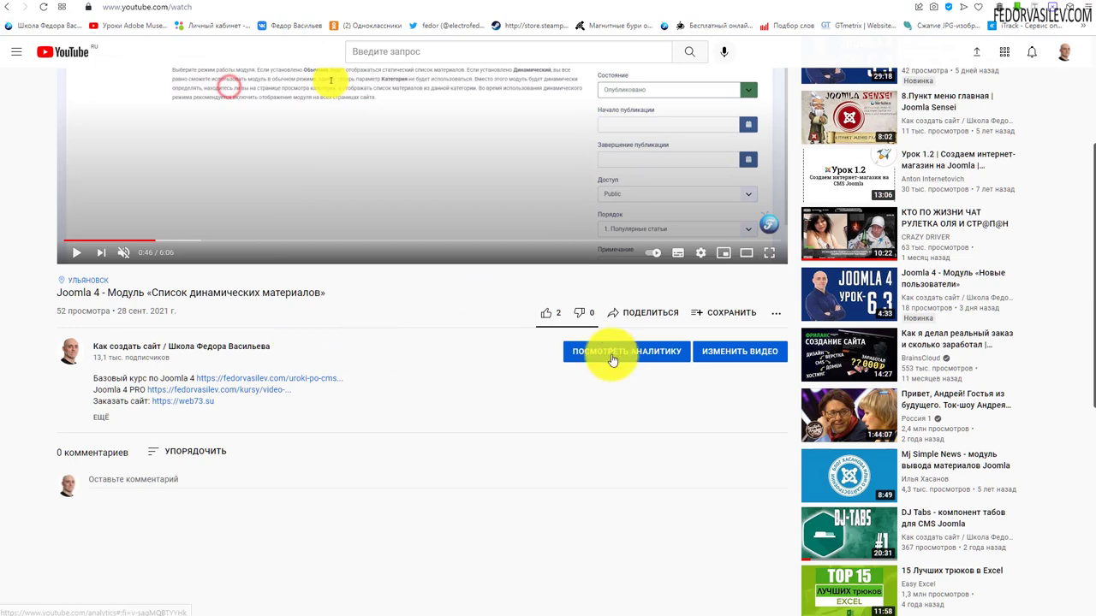
click(652, 314)
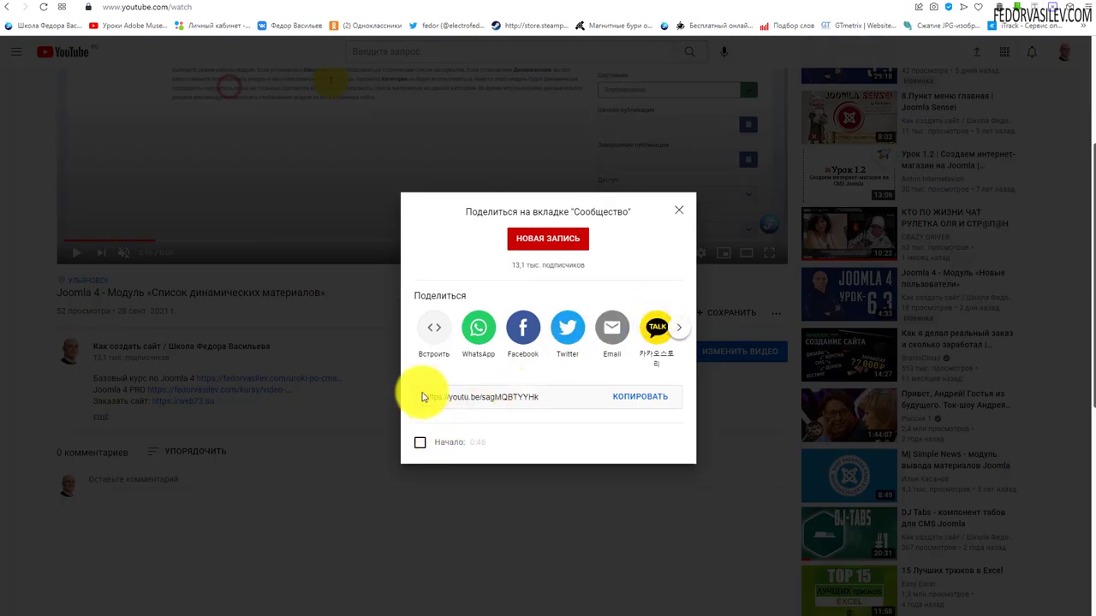
click(435, 367)
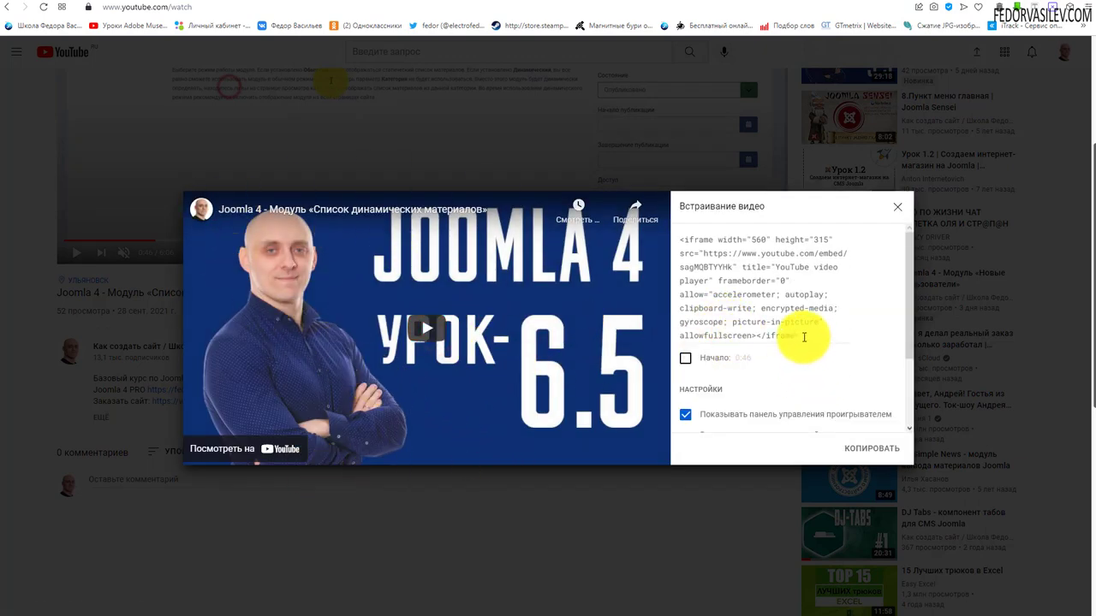
drag(797, 335, 665, 247)
key(ctrl+c)
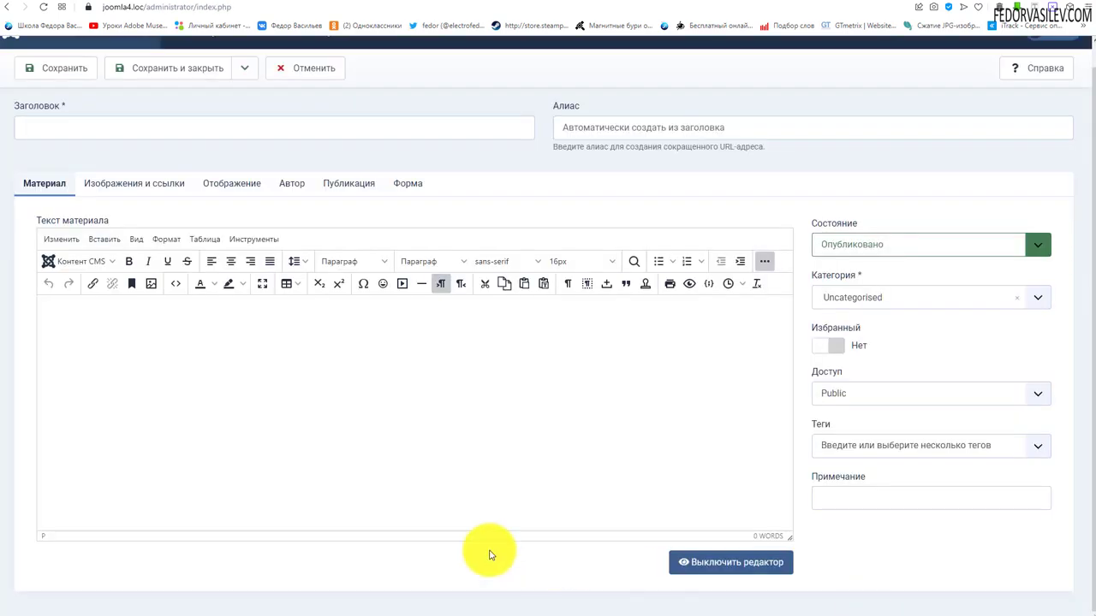
Step: Try pasting the YouTube iframe code directly into the new article's visual editor and cut it back out
click(173, 379)
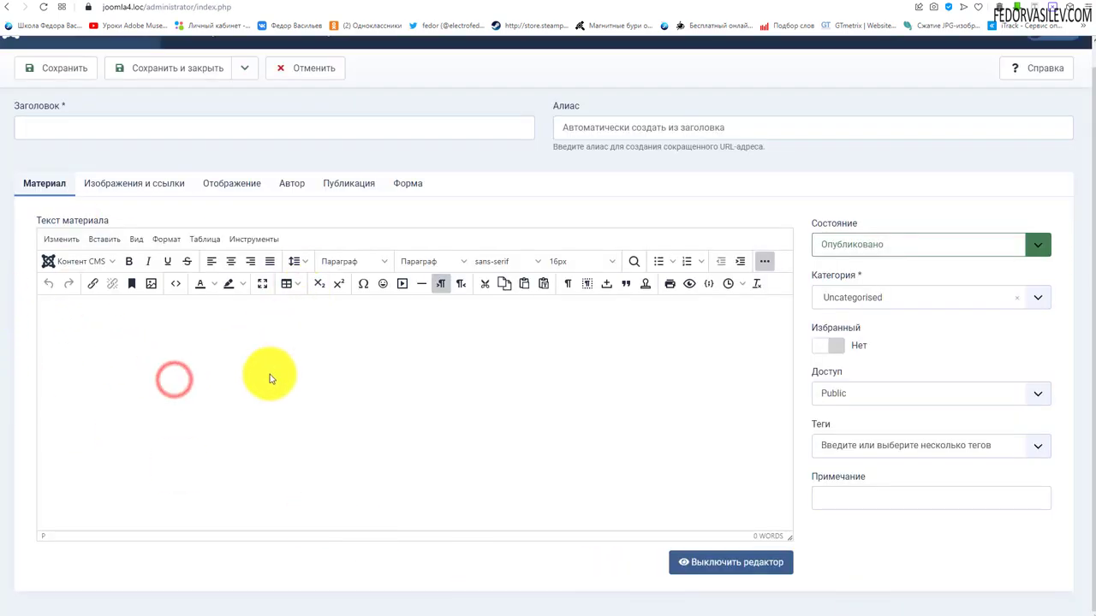
key(ctrl+v)
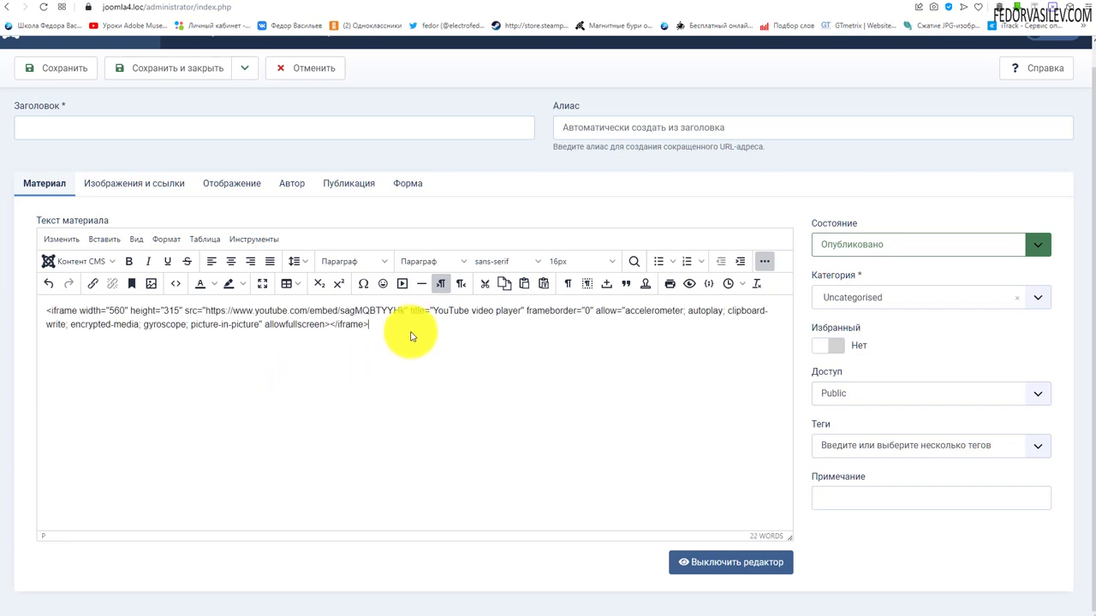
triple_click(410, 330)
key(ctrl+c)
key(Delete)
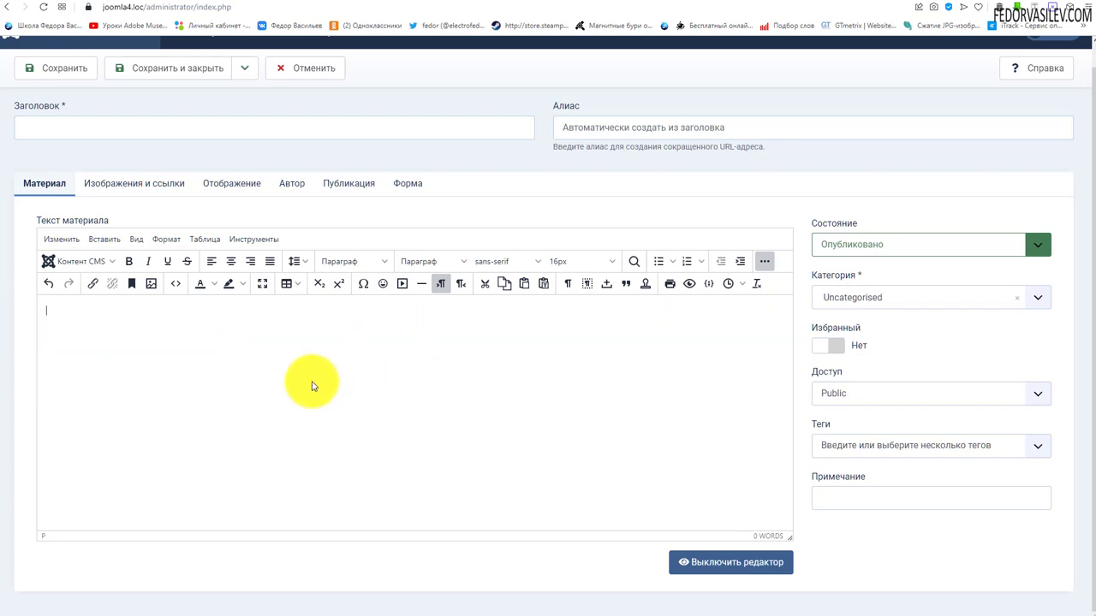
Step: Close the empty source code dialog, turn off the visual editor and paste the iframe code as raw article text
click(175, 285)
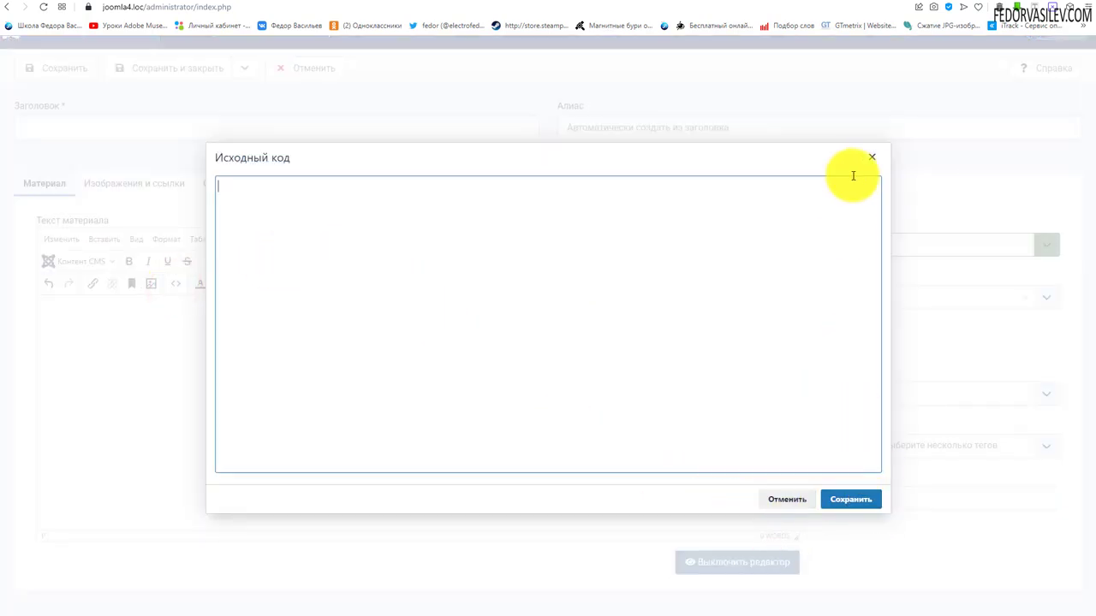
click(871, 158)
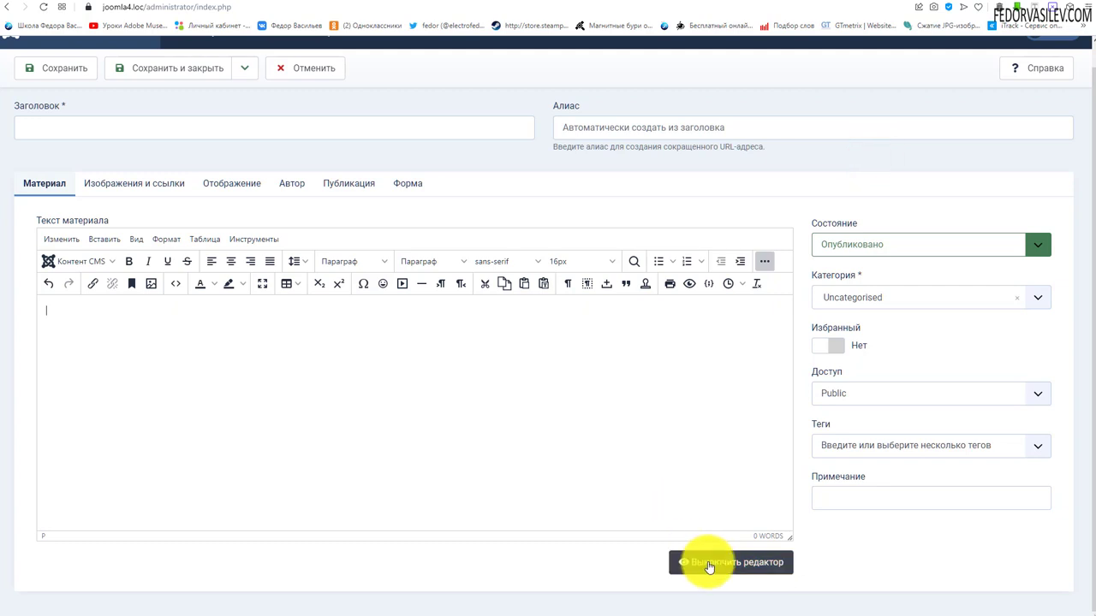
click(704, 565)
right_click(191, 306)
click(226, 393)
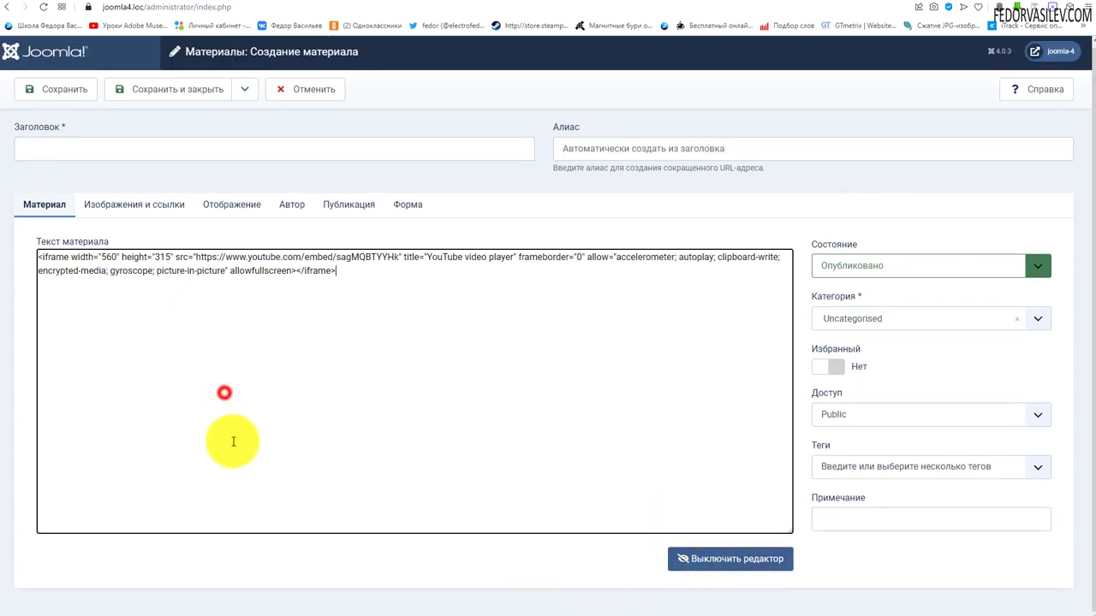
Step: Copy the raw iframe code from the article text and turn the visual editor back on
triple_click(378, 274)
key(ctrl+c)
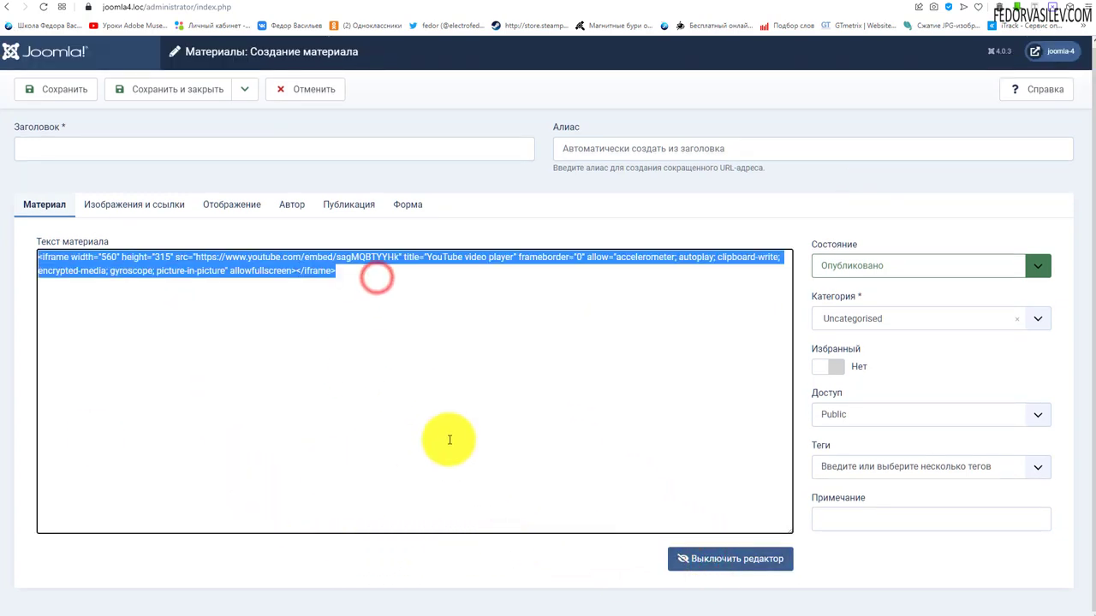
click(431, 385)
click(711, 558)
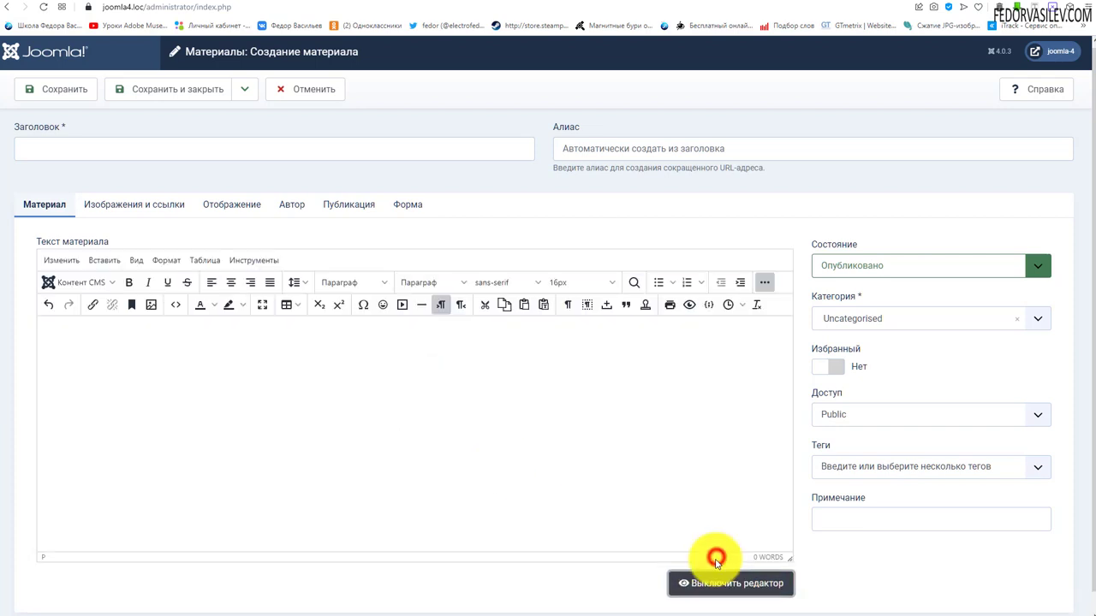
Step: Turn off the visual editor again and paste the copied iframe code into the empty raw article text
click(708, 586)
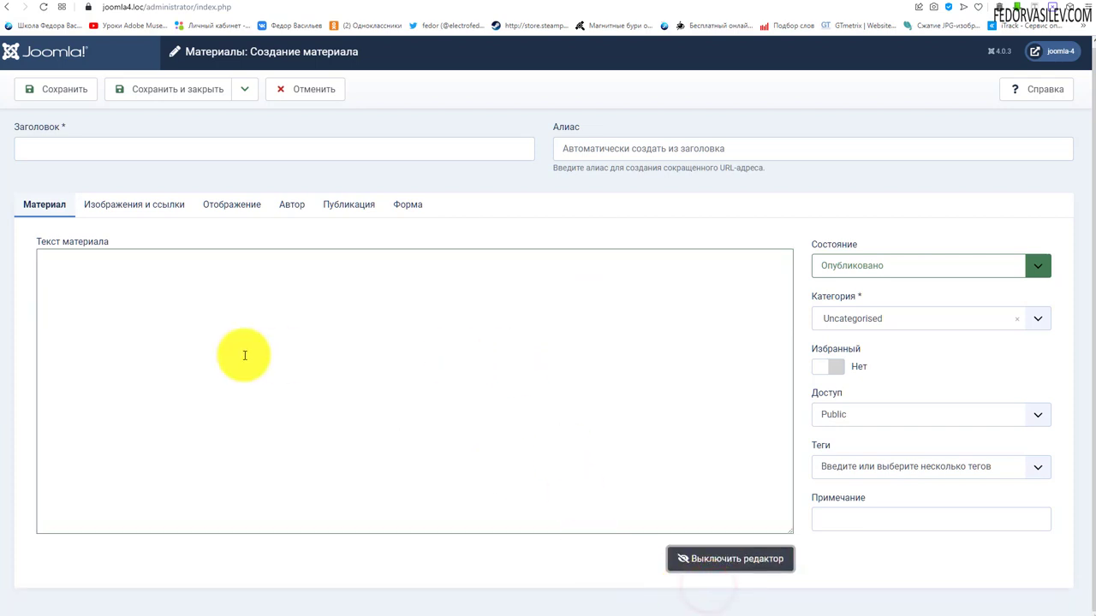
click(185, 364)
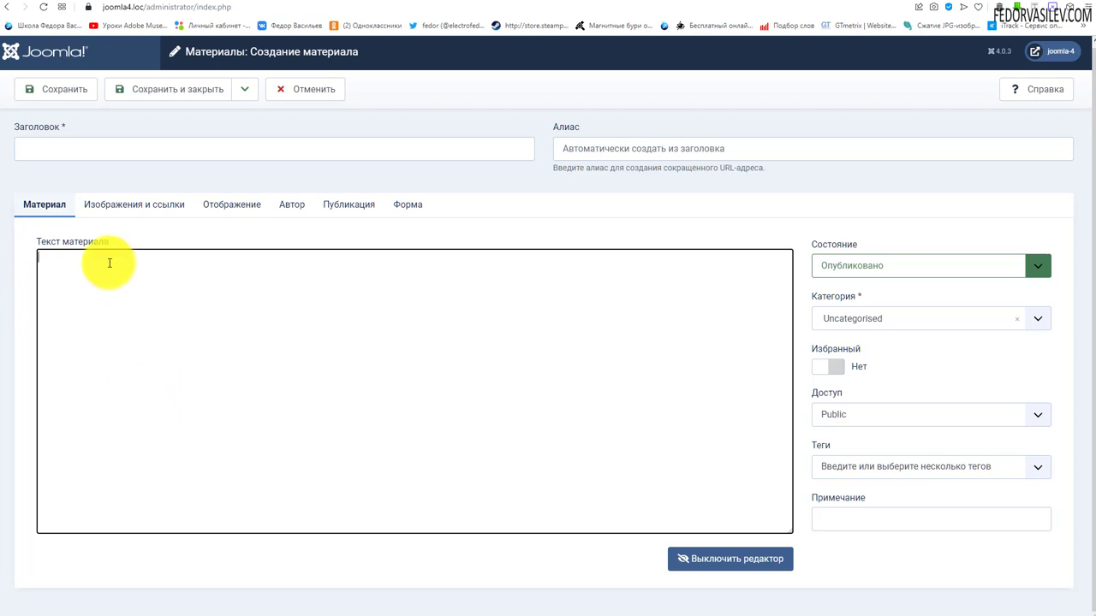
click(135, 204)
click(26, 207)
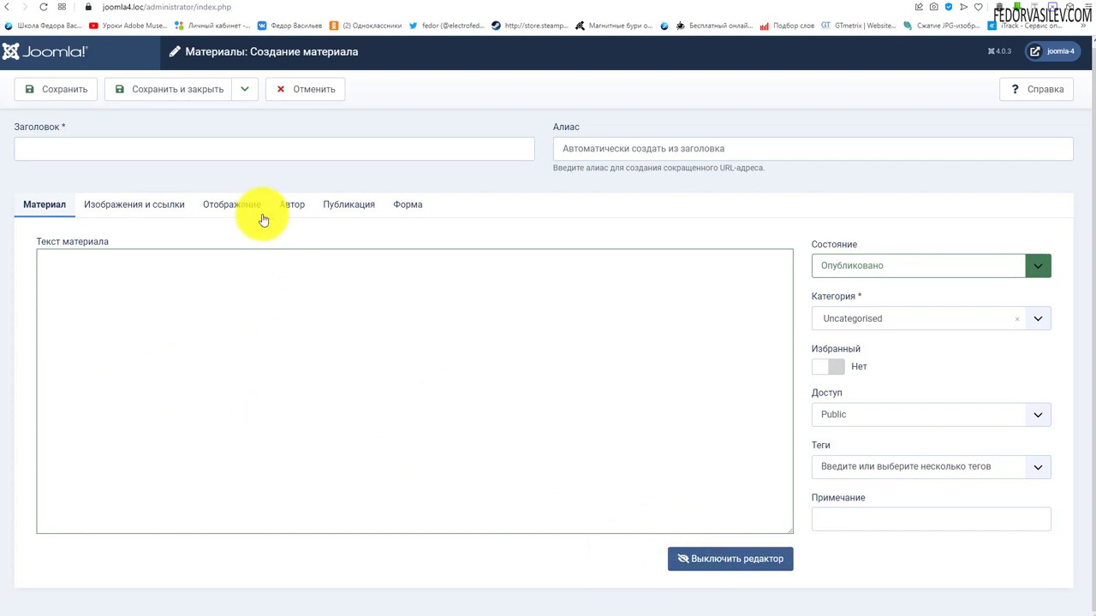
click(115, 336)
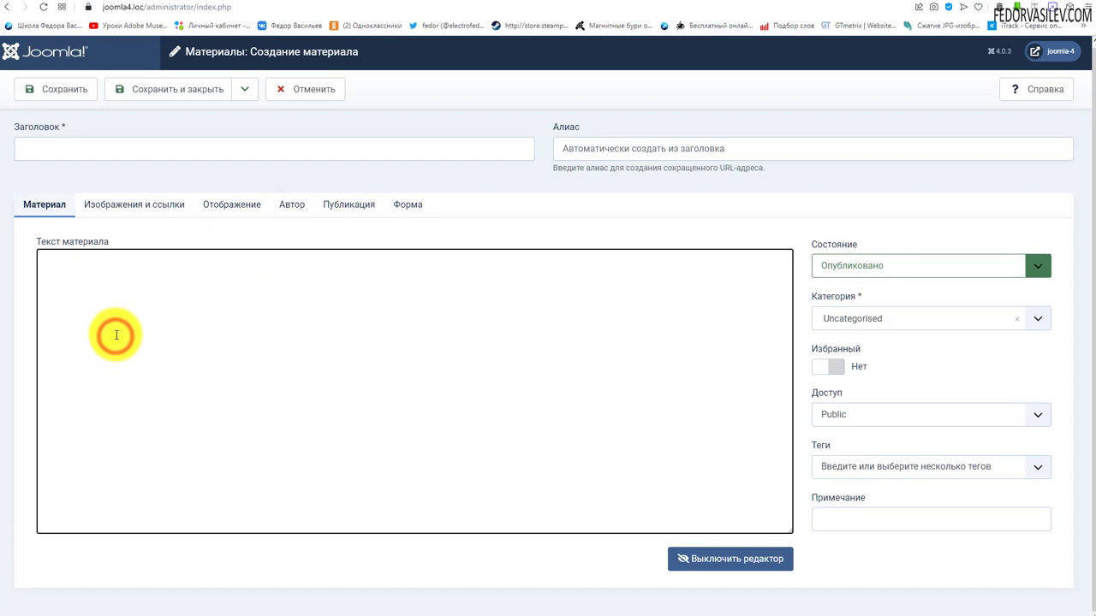
right_click(115, 334)
click(128, 423)
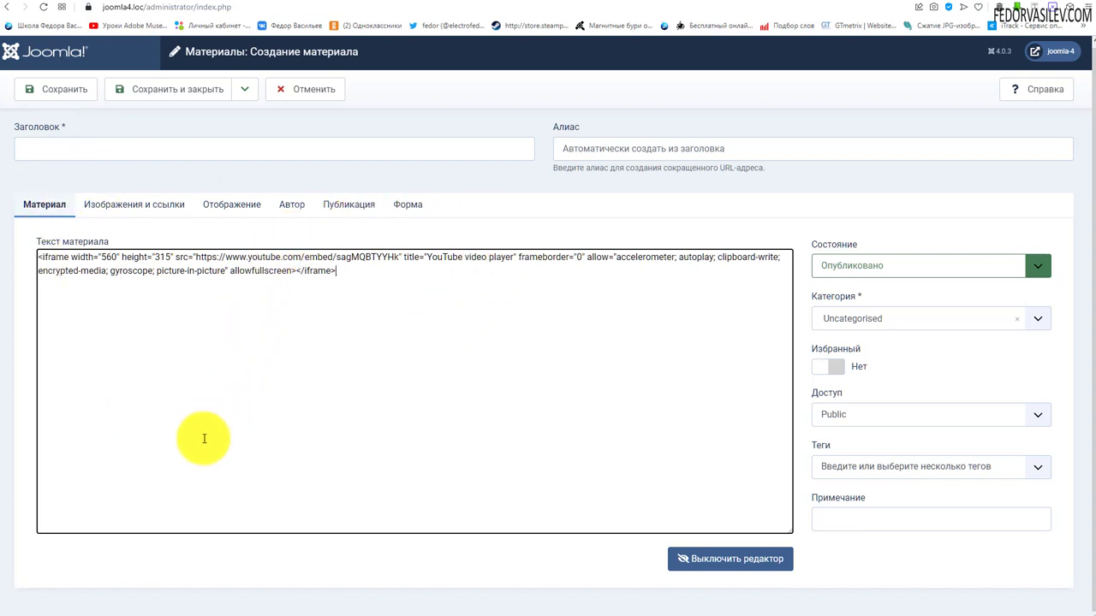
Step: Highlight the pasted iframe code to inspect it and switch back to the visual editor
click(475, 377)
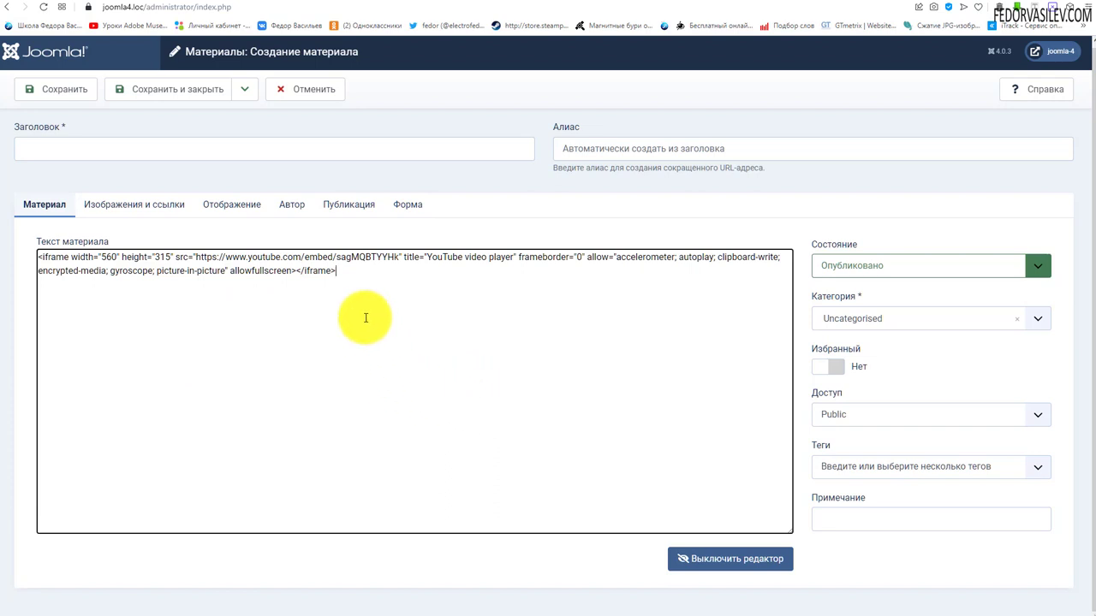
drag(359, 270, 20, 251)
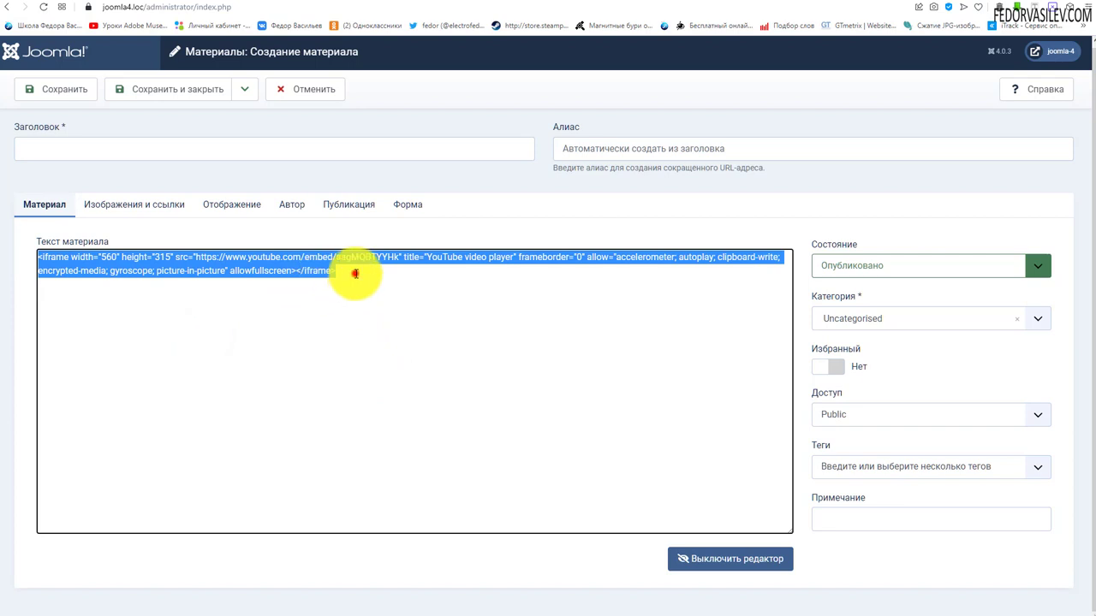
click(354, 272)
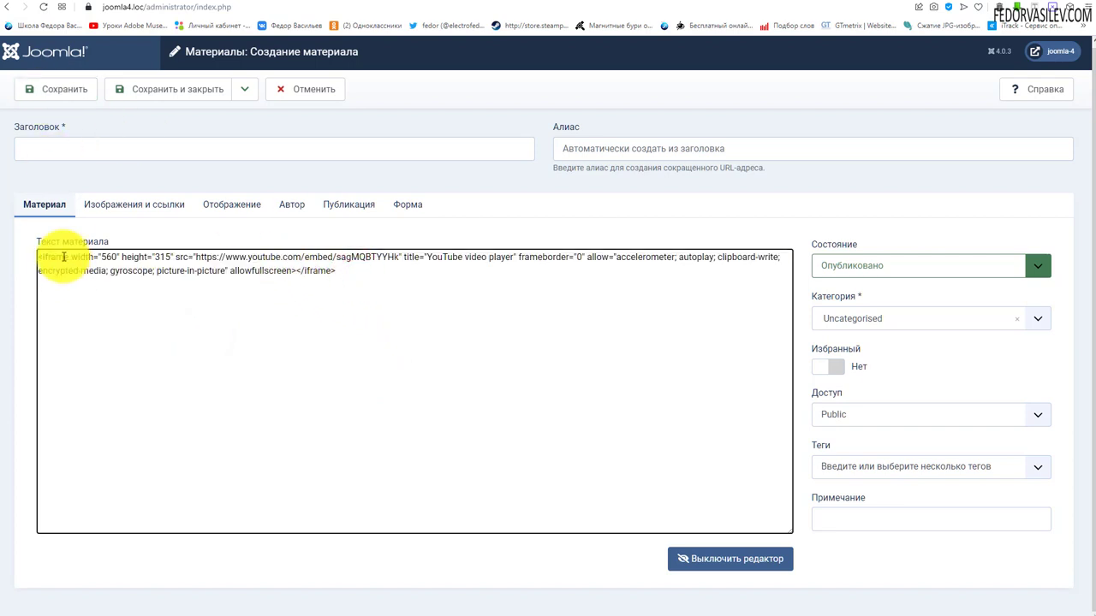
drag(352, 271, 19, 264)
click(319, 309)
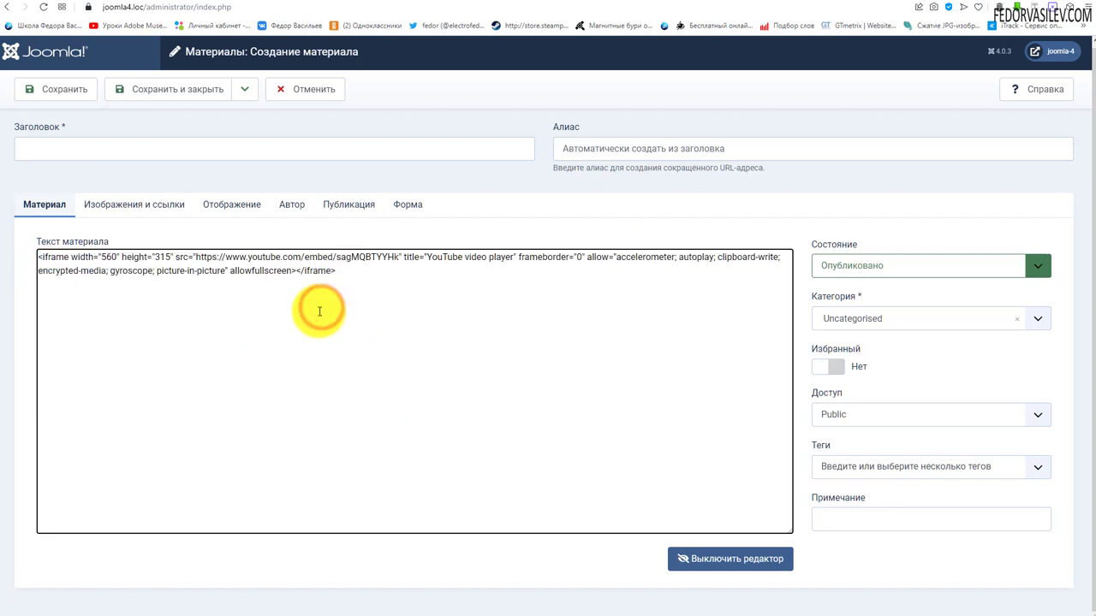
click(730, 559)
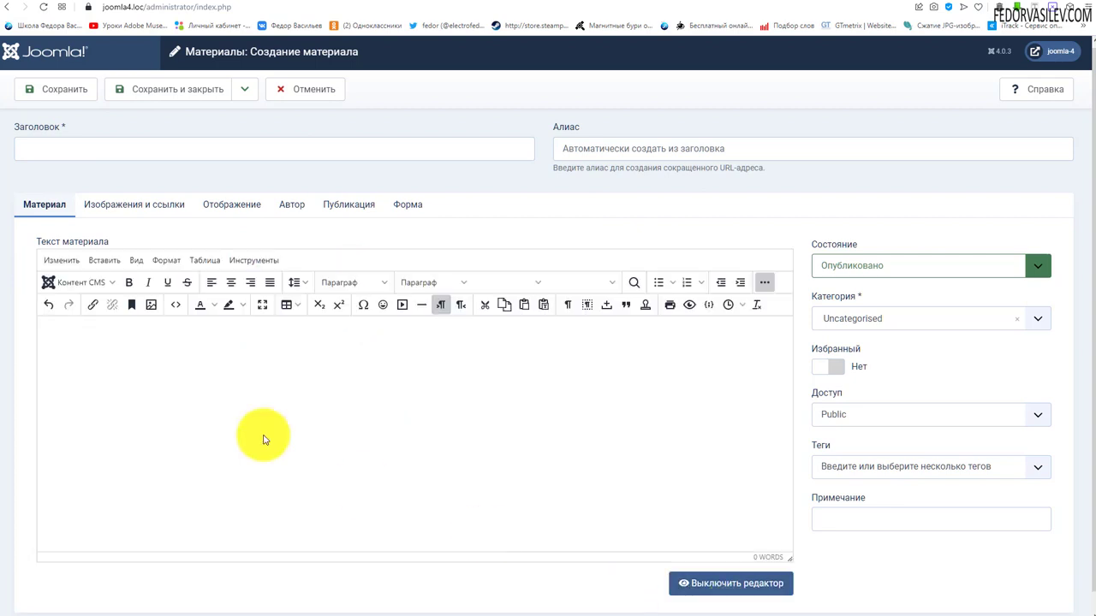
Step: Cancel the new article and open the Фильтры текста section of Общие настройки
click(313, 96)
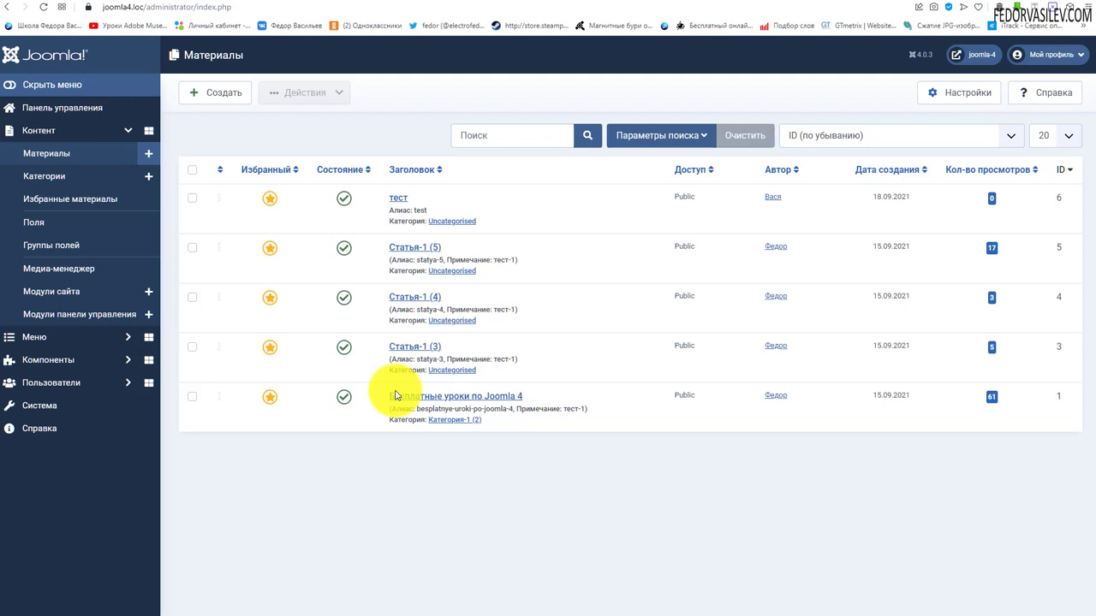
click(93, 115)
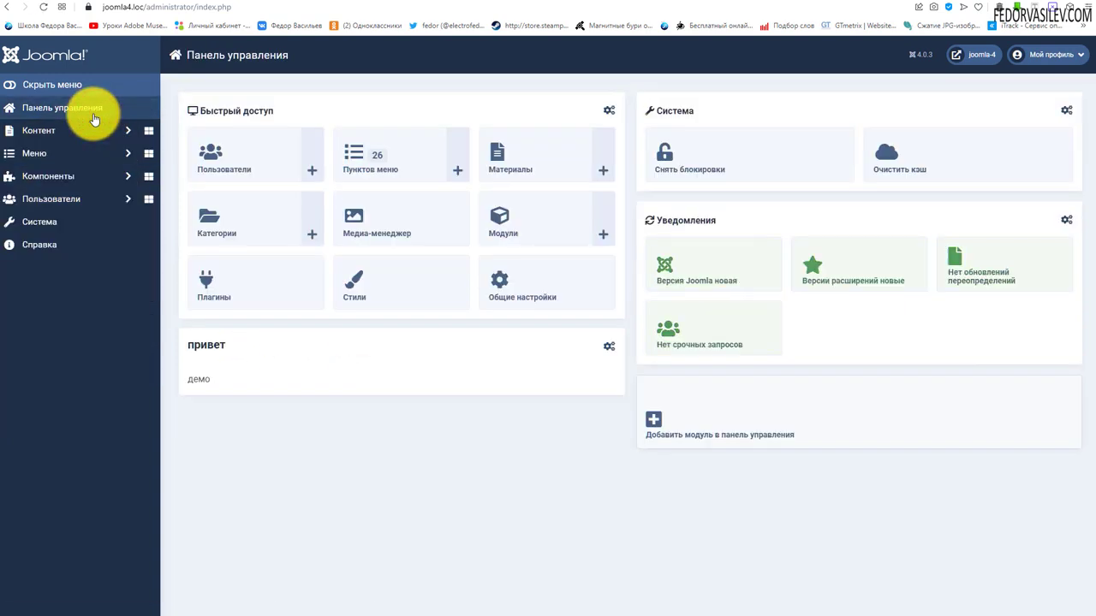
click(508, 301)
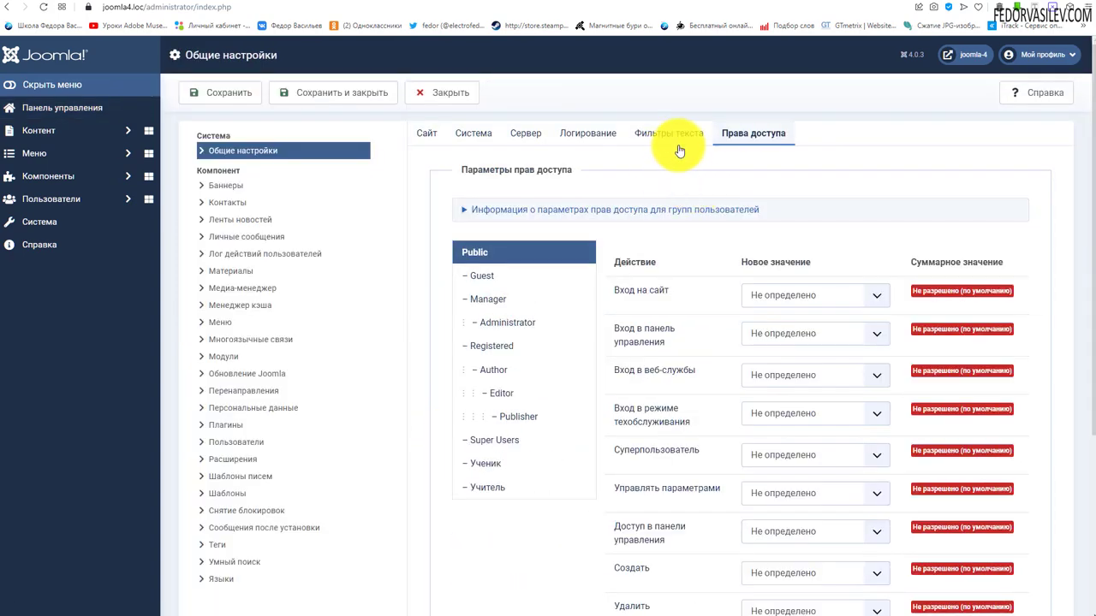
click(680, 140)
Step: Examine the text filter type of each user group and the filter options available for Super Users, without changing them
scroll(680, 162, down, 5)
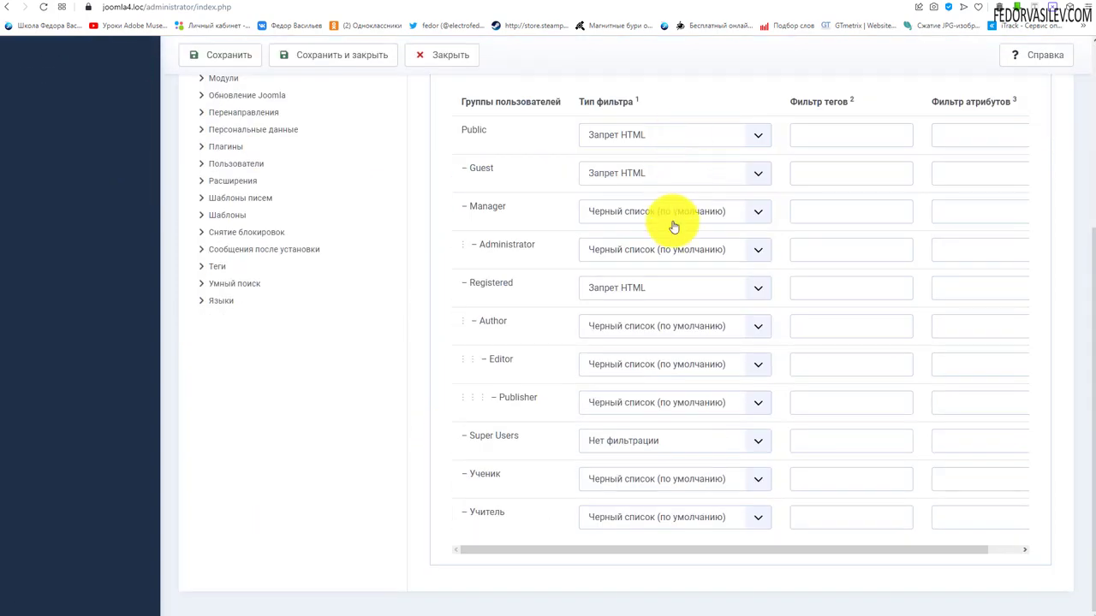
scroll(505, 423, up, 4)
scroll(551, 501, down, 3)
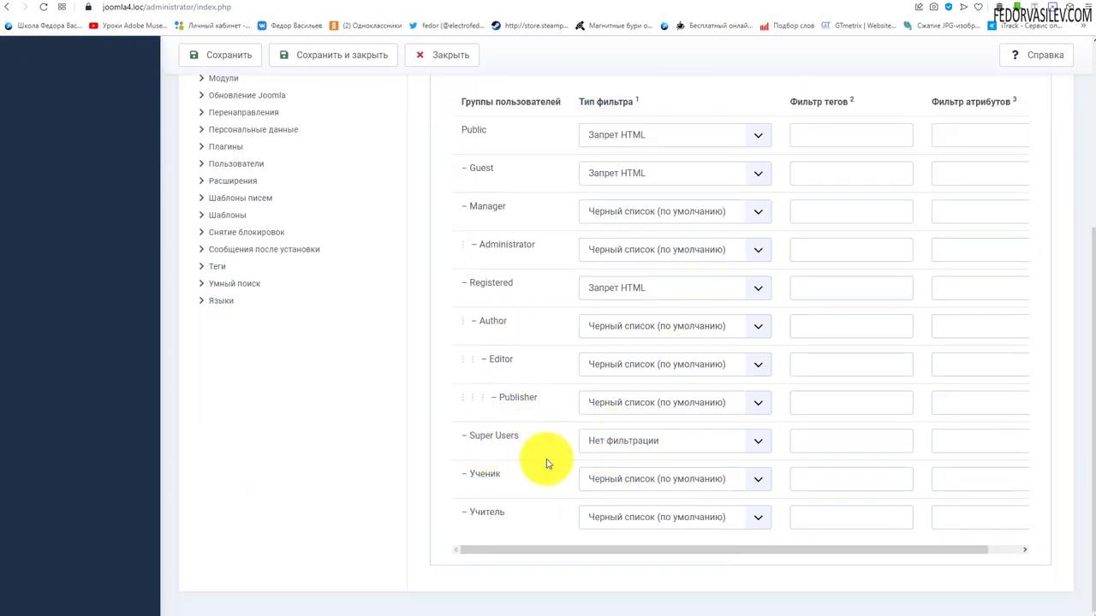
click(613, 426)
click(500, 445)
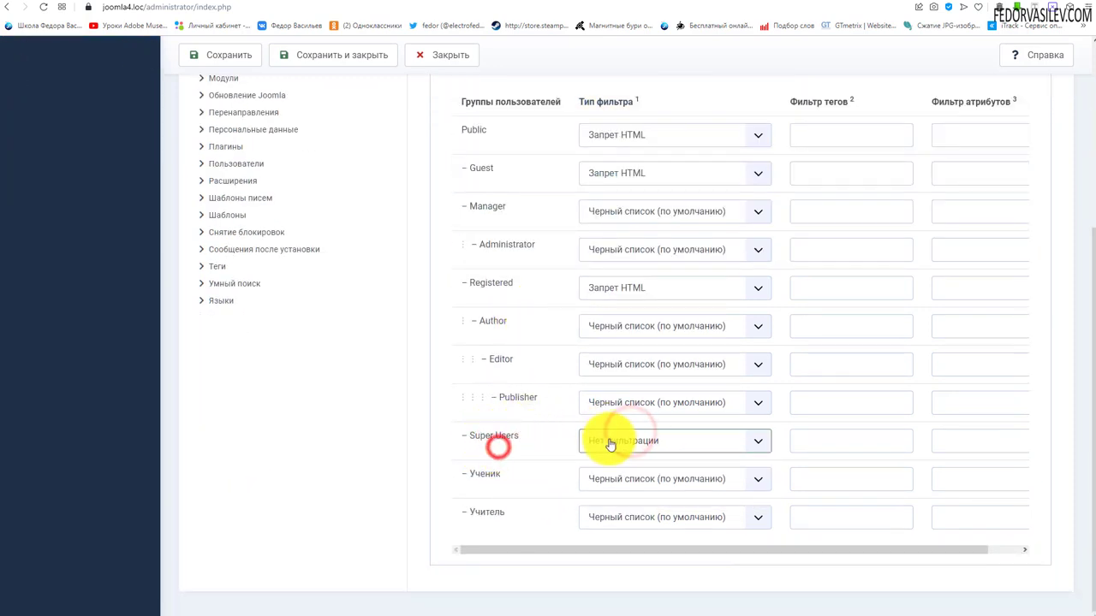
click(607, 439)
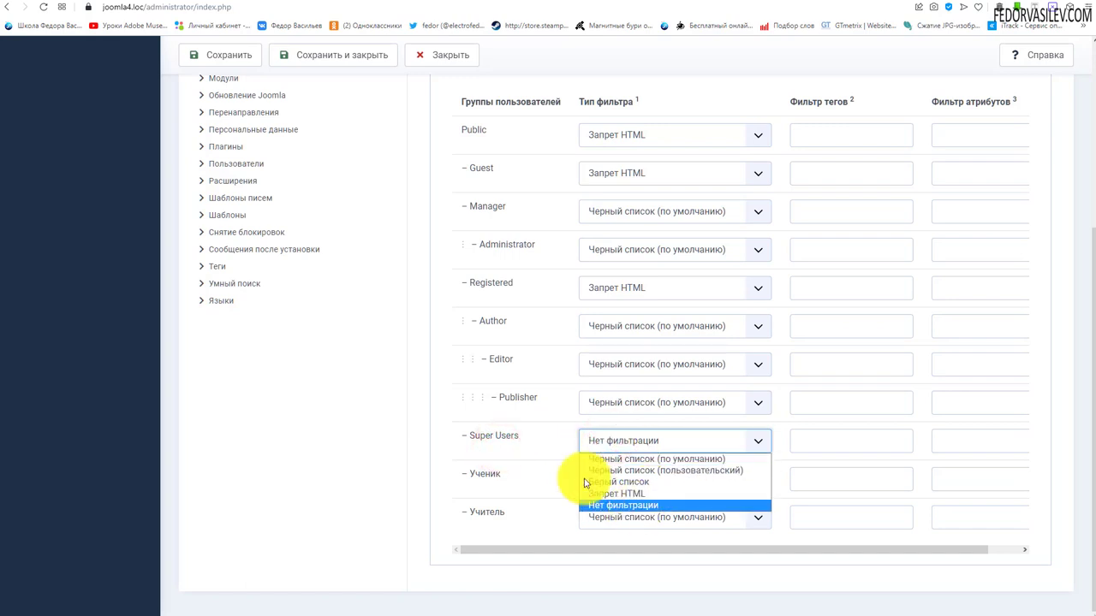
click(536, 449)
click(607, 437)
drag(521, 436, 471, 436)
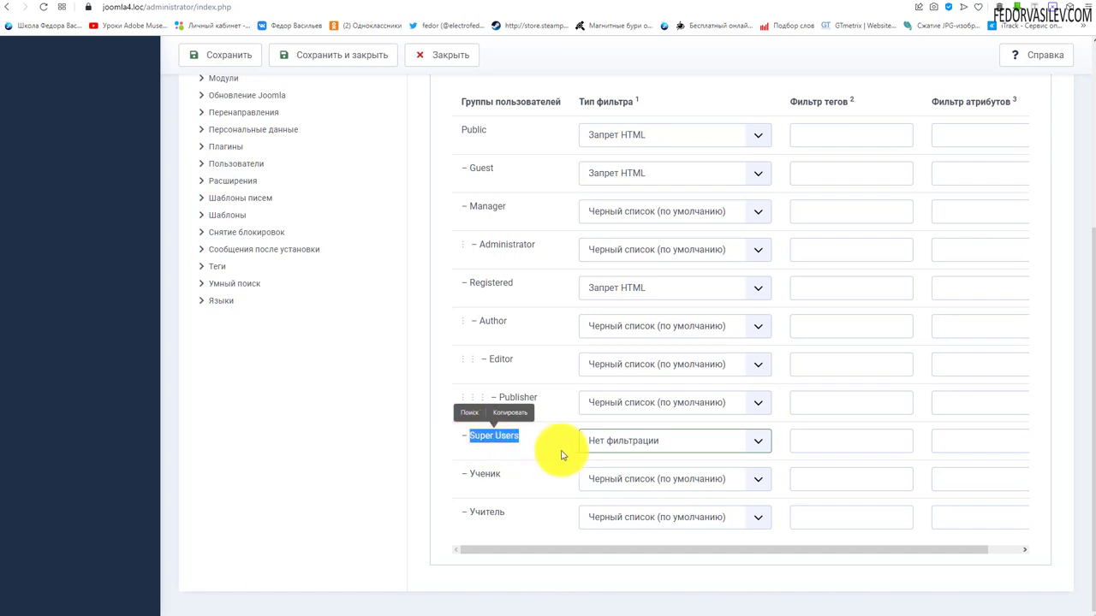
click(570, 447)
click(574, 448)
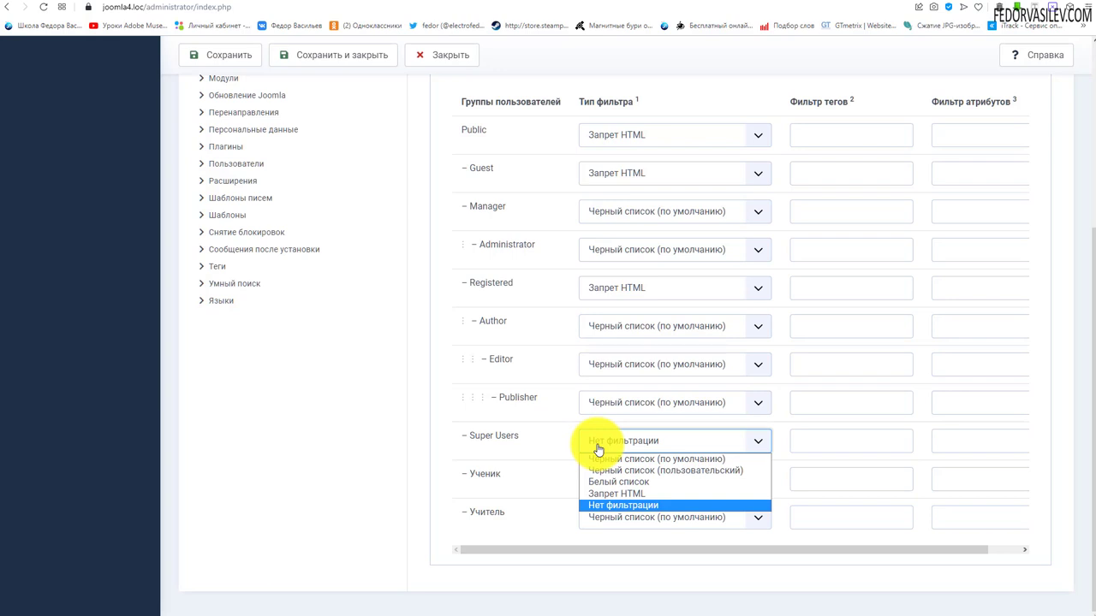
click(556, 441)
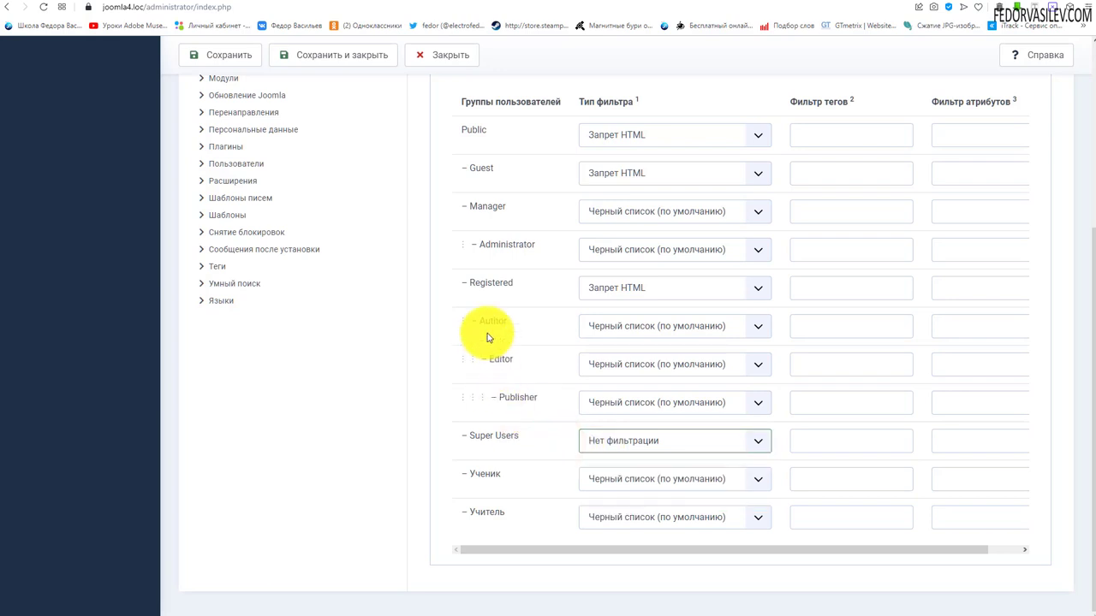
Step: Try setting the filter type of the Registered user group to Нет фильтрации in the text filters
click(606, 293)
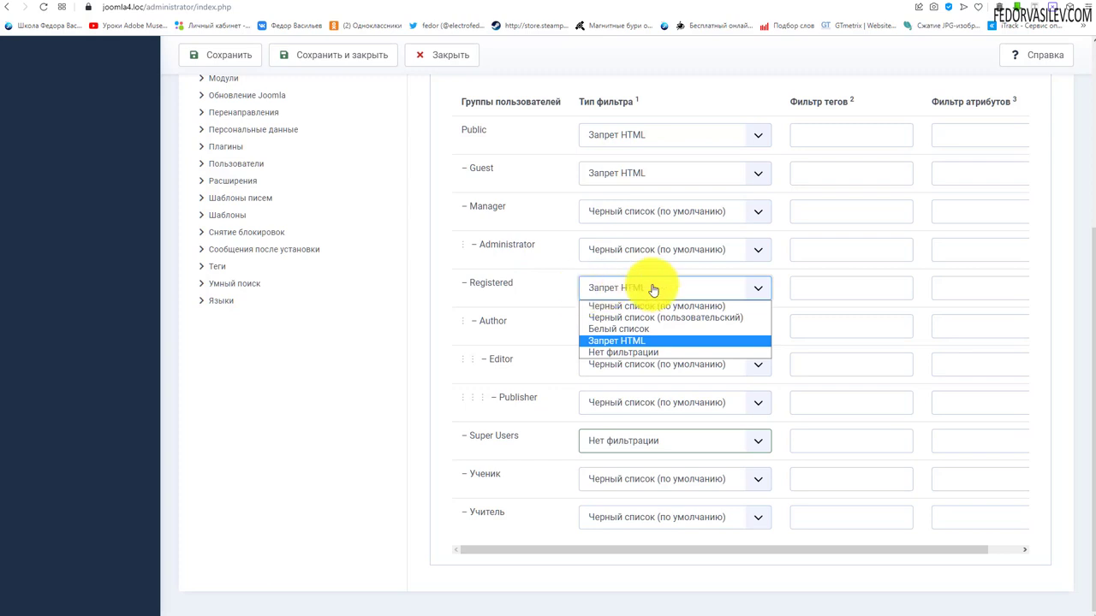
click(543, 291)
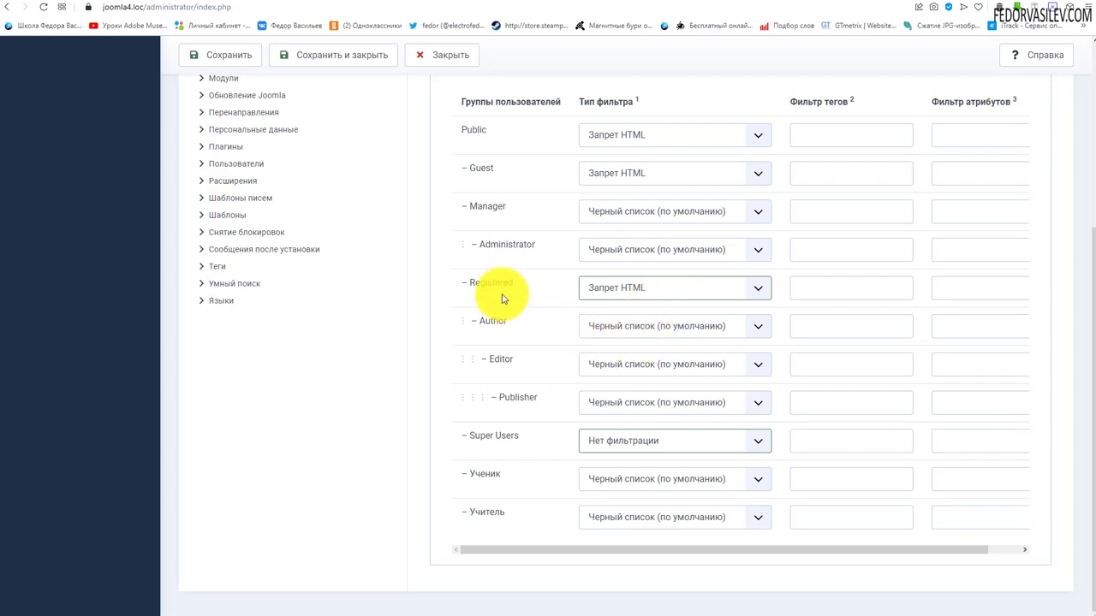
drag(516, 283, 467, 285)
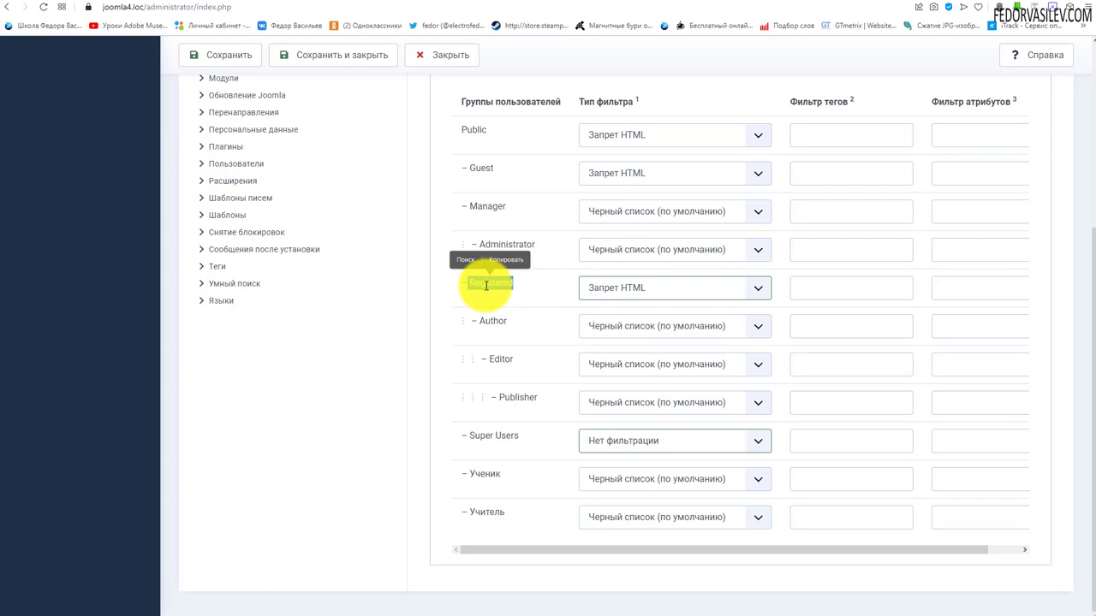
click(616, 290)
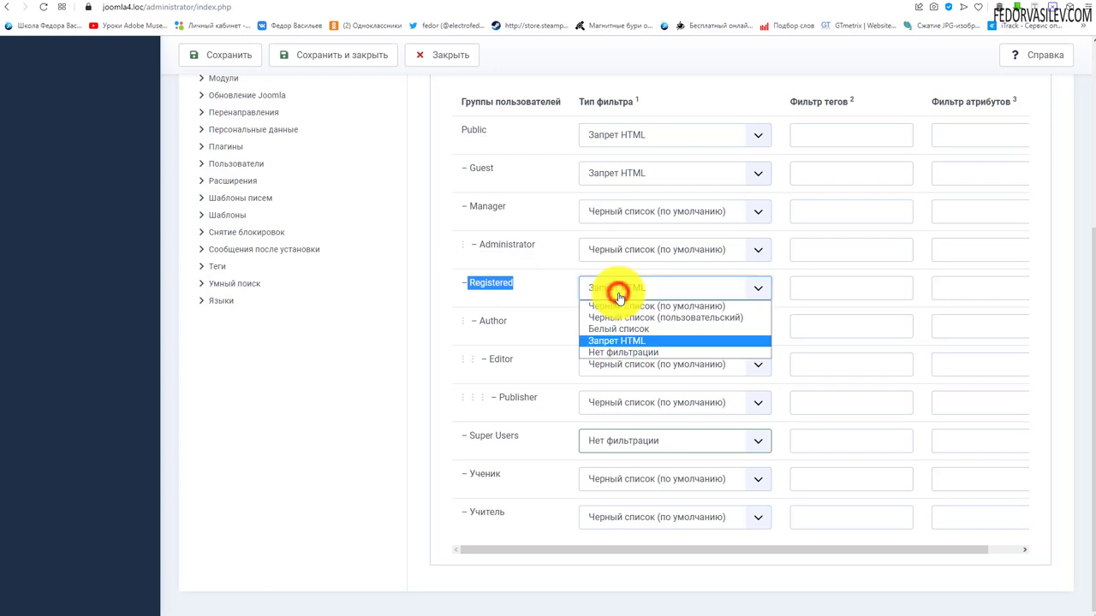
click(620, 353)
click(646, 92)
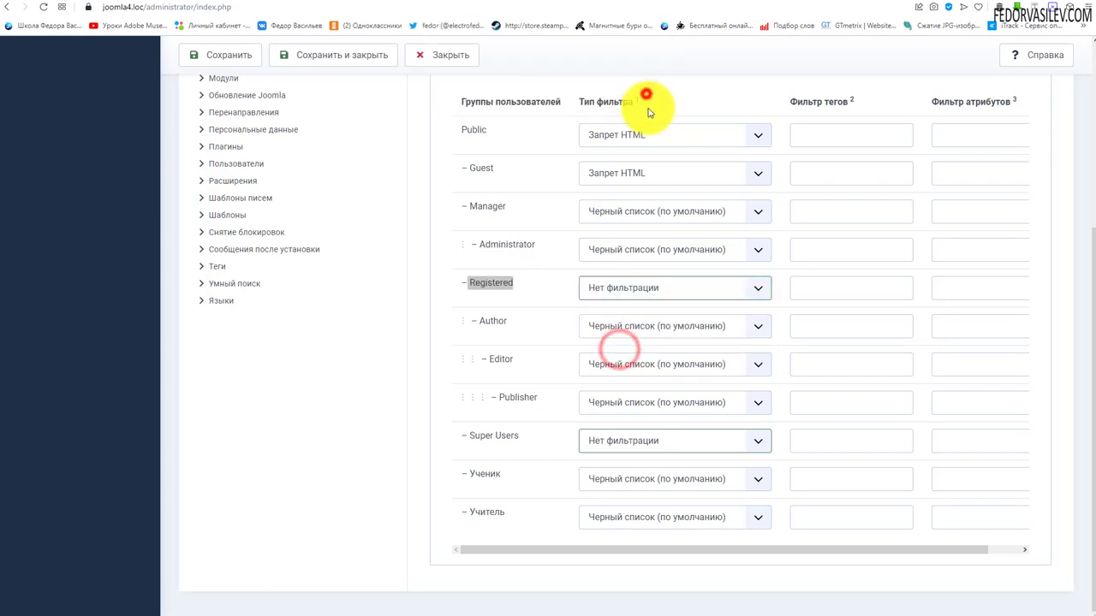
Step: Inspect the filter type assigned to the Super Users group without changing it
drag(526, 433, 469, 435)
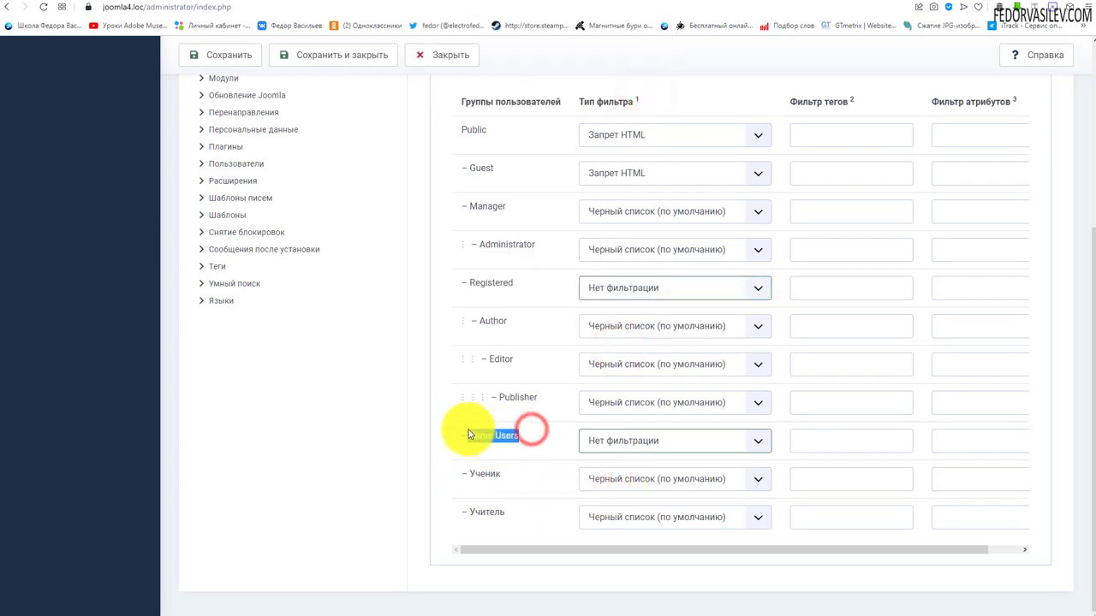
click(621, 442)
click(622, 442)
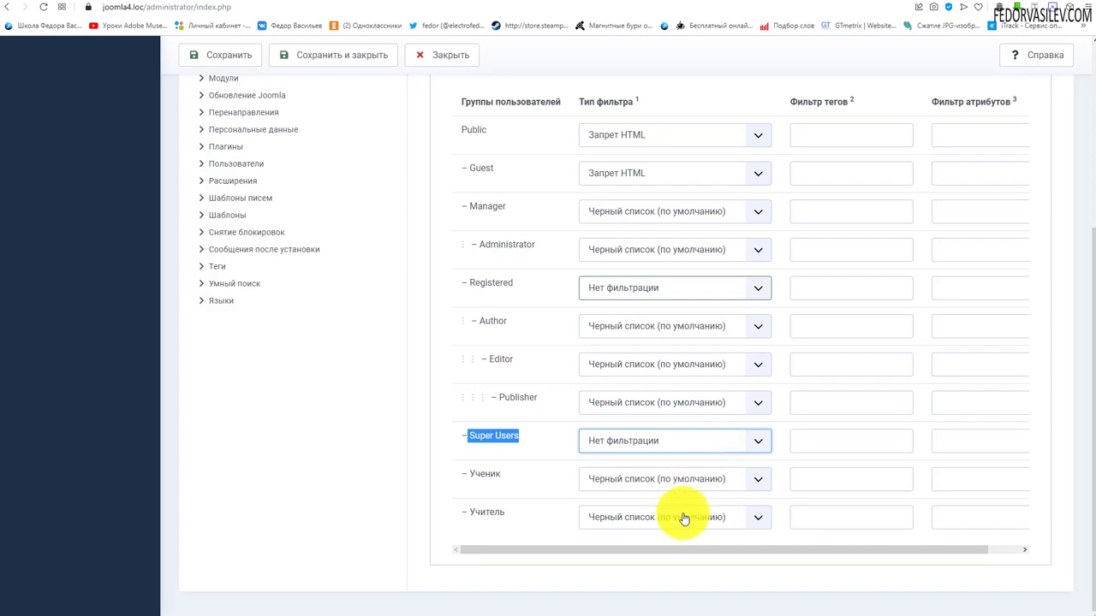
click(546, 441)
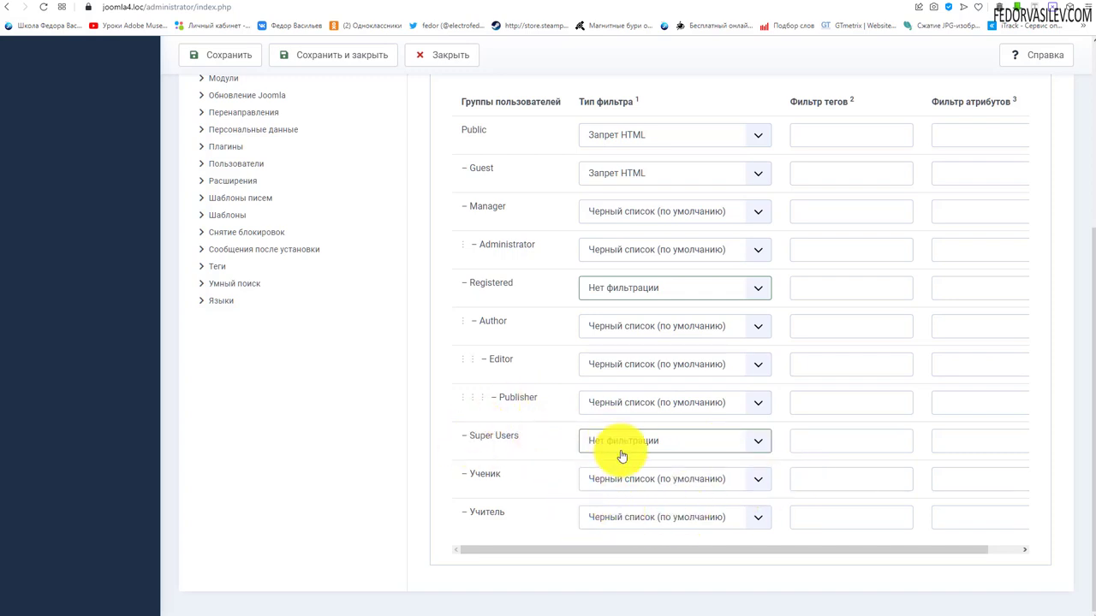
Step: Leave the global settings, open the Редактор - TinyMCE plugin and show the parameters of Набор 0
scroll(633, 467, up, 1)
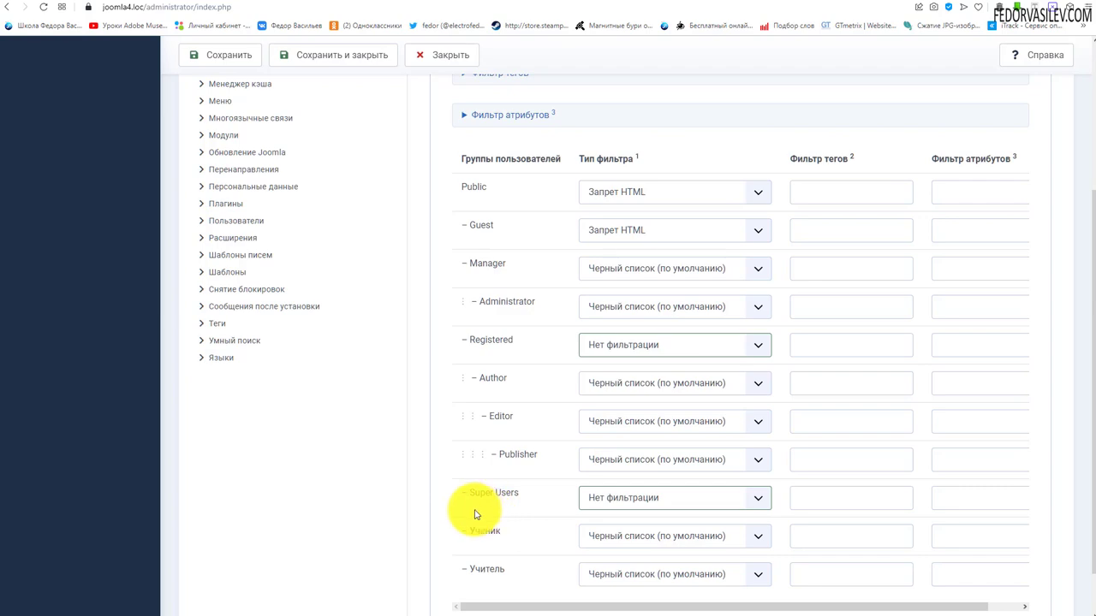
scroll(476, 514, up, 3)
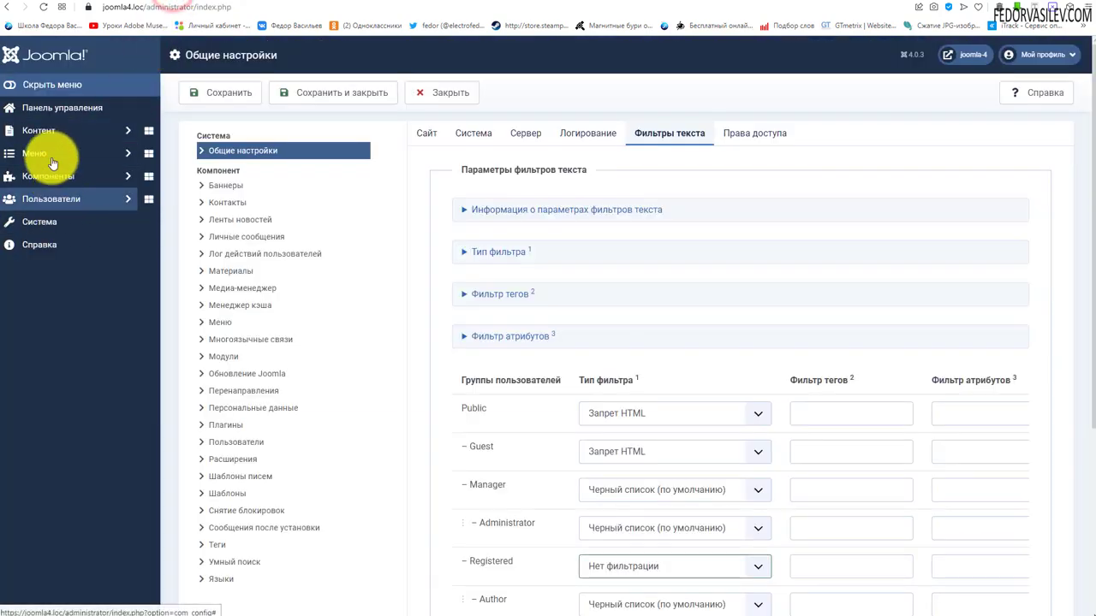
click(62, 107)
click(219, 285)
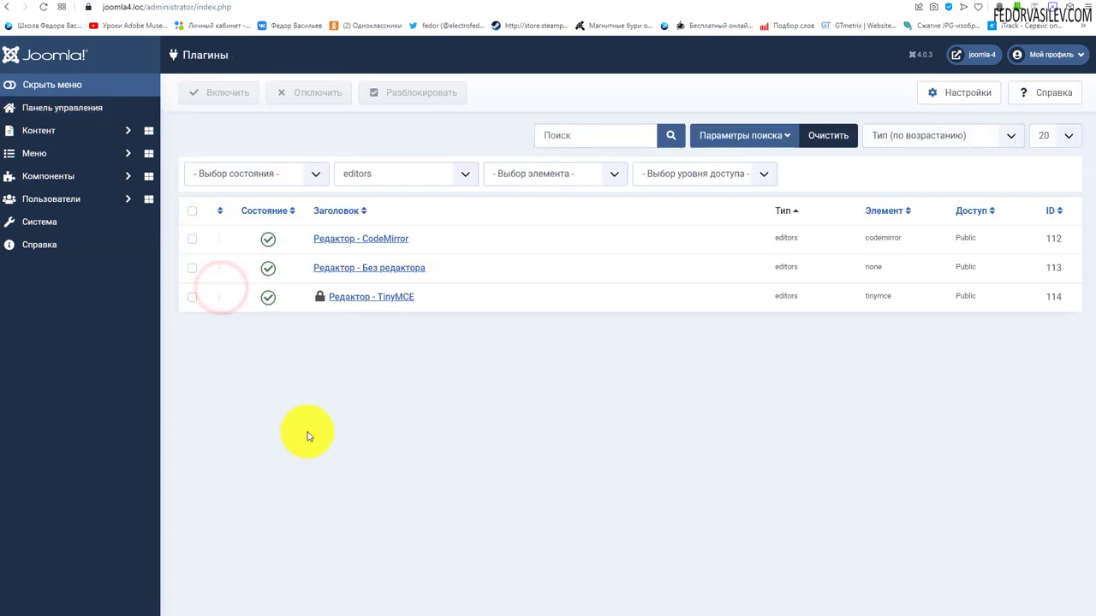
click(342, 296)
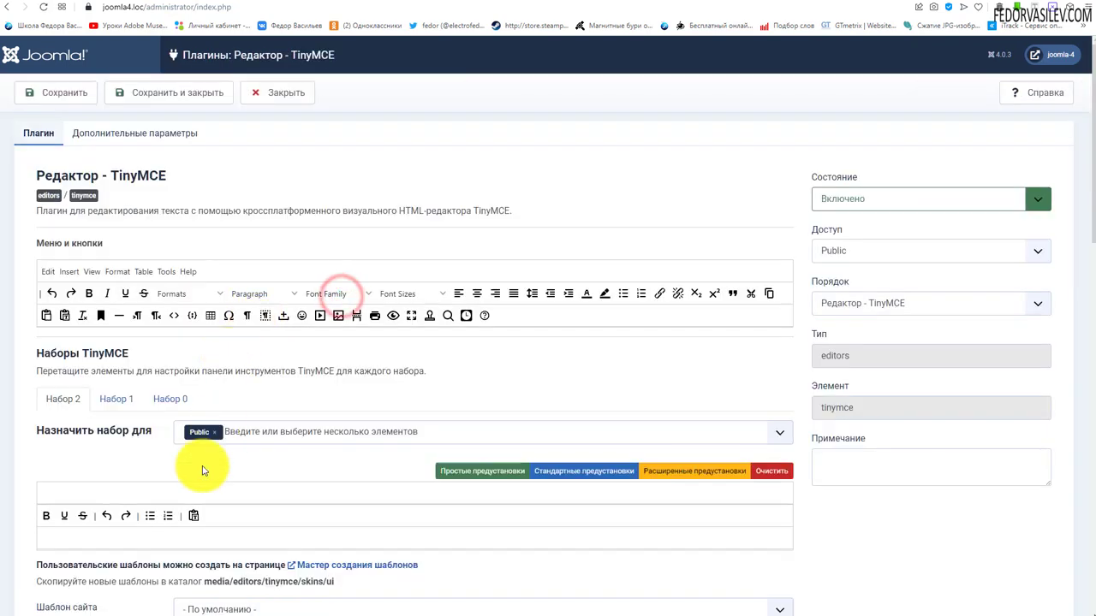
click(170, 399)
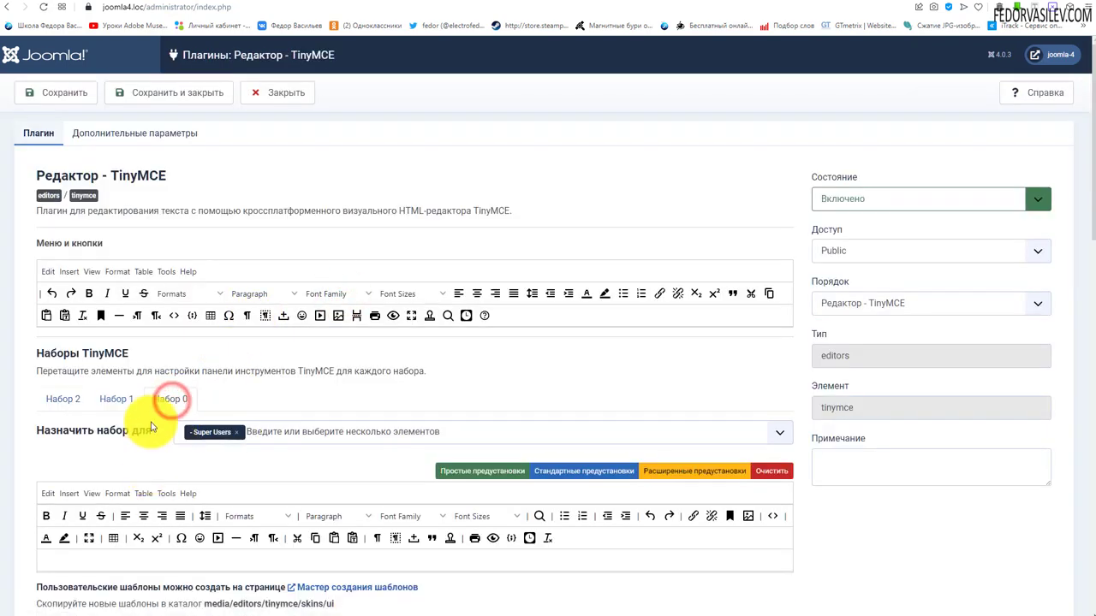
scroll(188, 403, down, 4)
scroll(120, 387, down, 4)
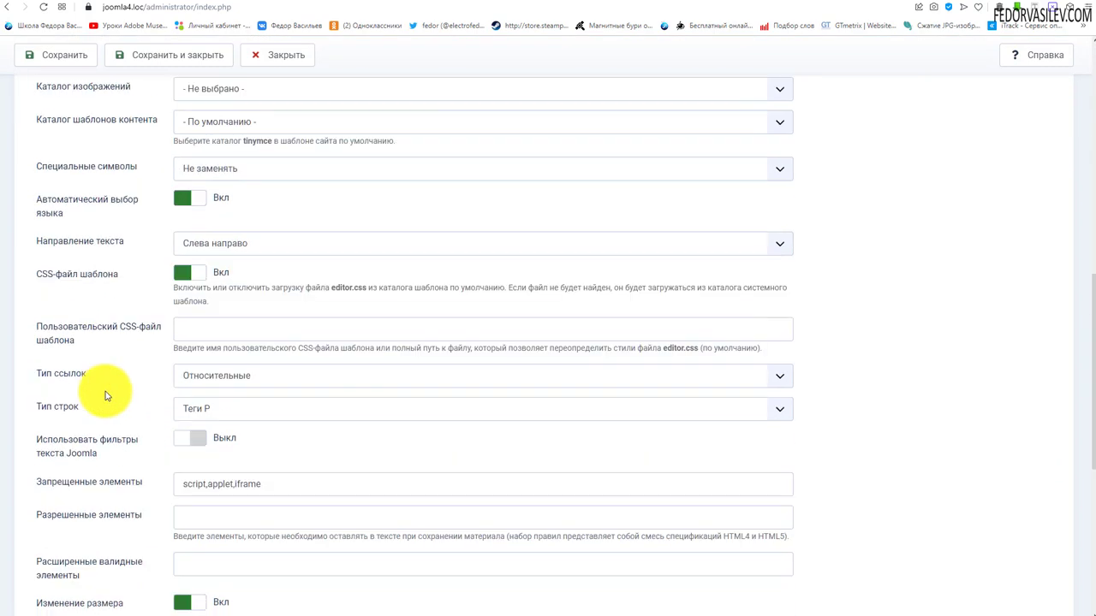
scroll(105, 395, down, 2)
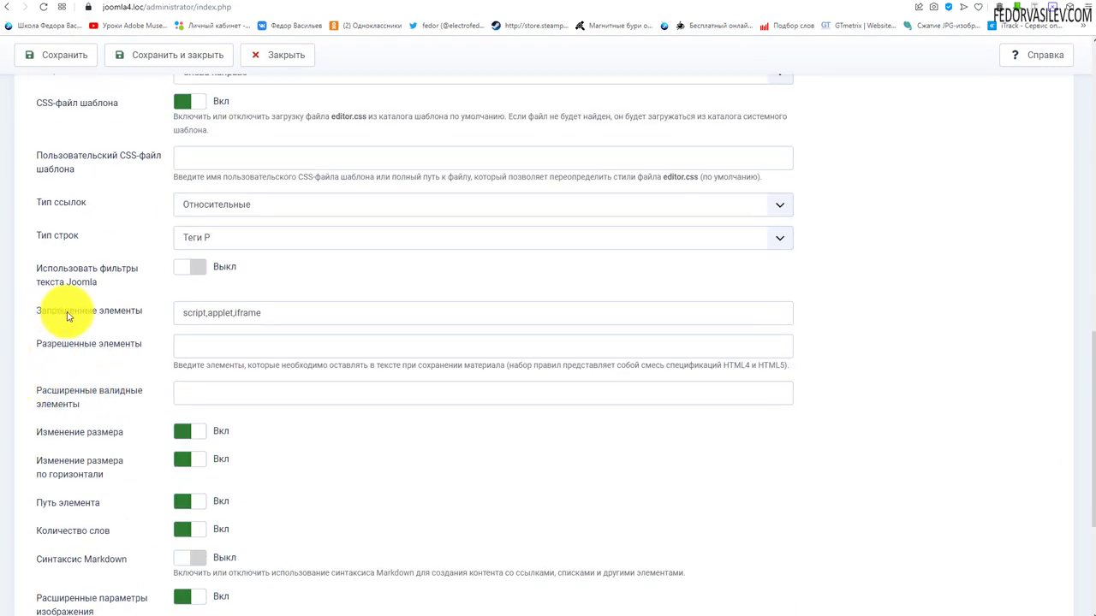
Step: Examine the Запрещенные элементы entries and the Разрешенные элементы field of Набор 0
double_click(132, 315)
click(154, 320)
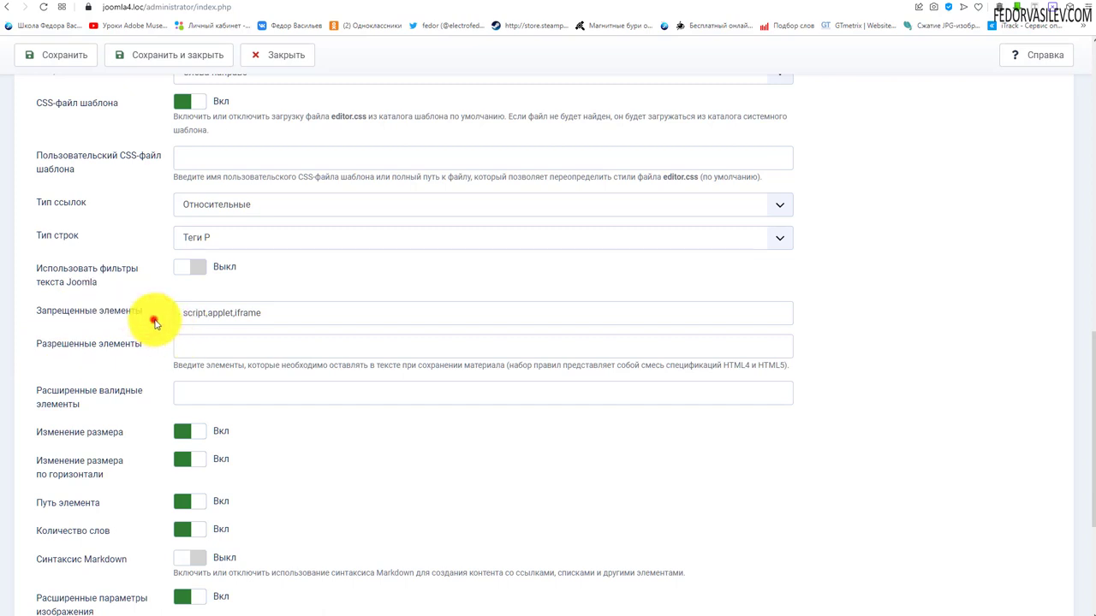
drag(265, 315, 243, 315)
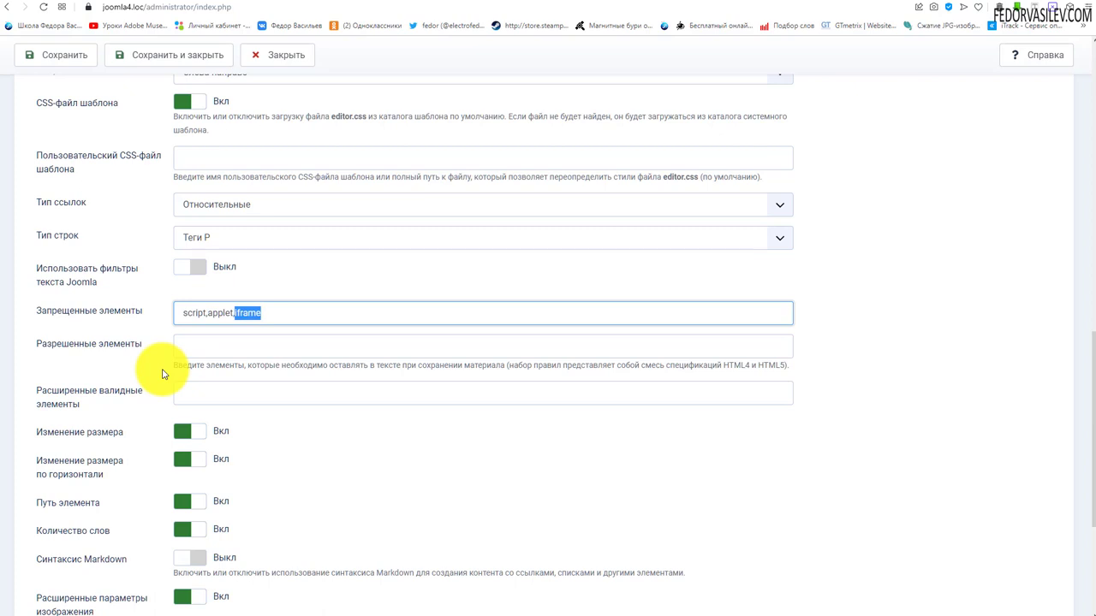
click(204, 316)
drag(275, 312, 176, 314)
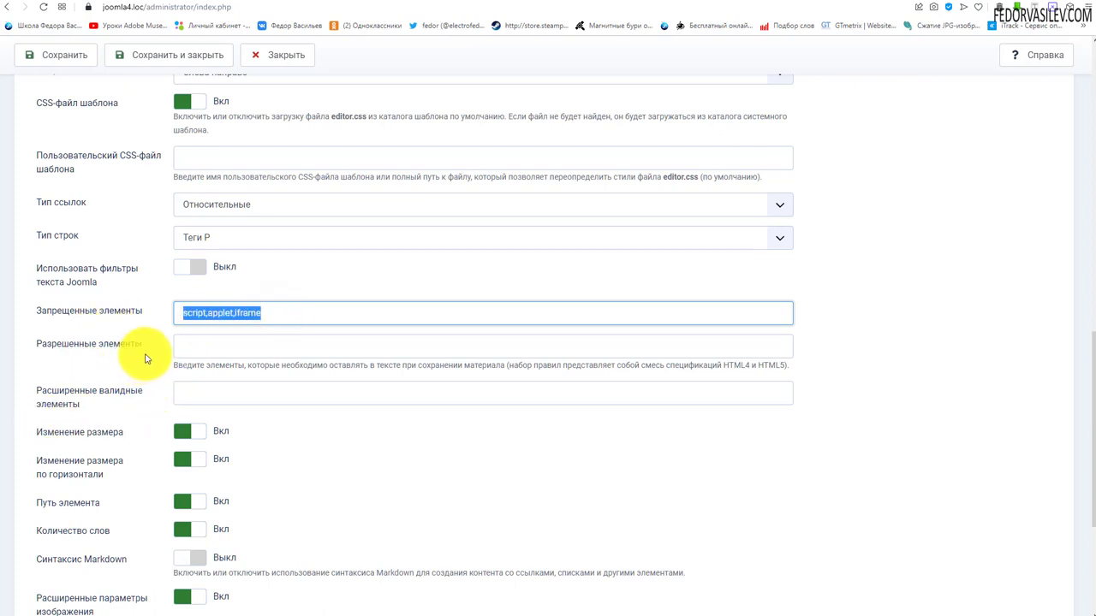
click(155, 322)
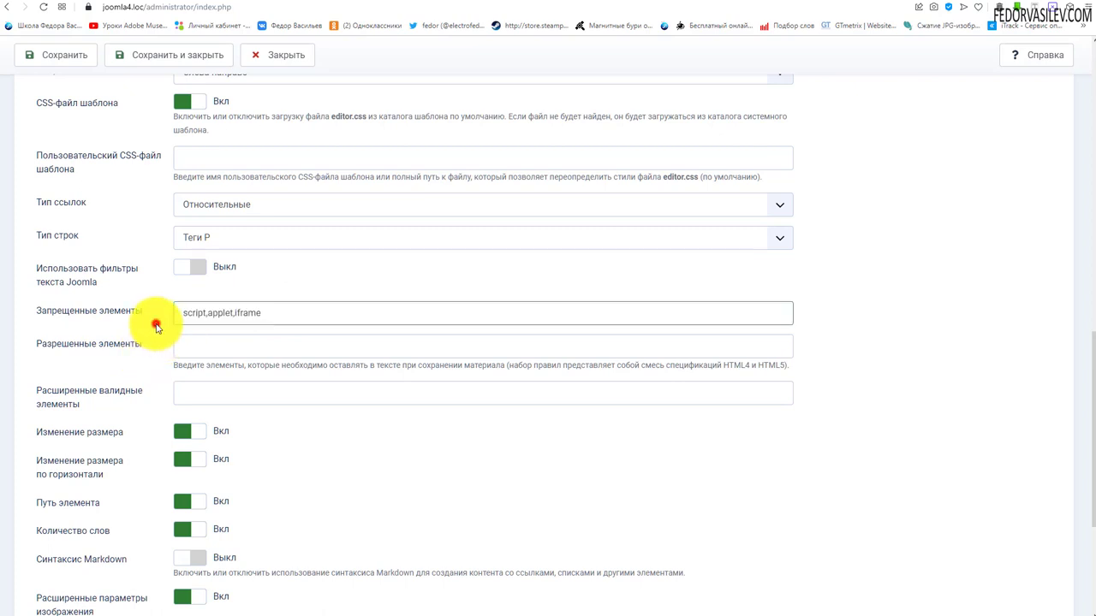
click(207, 310)
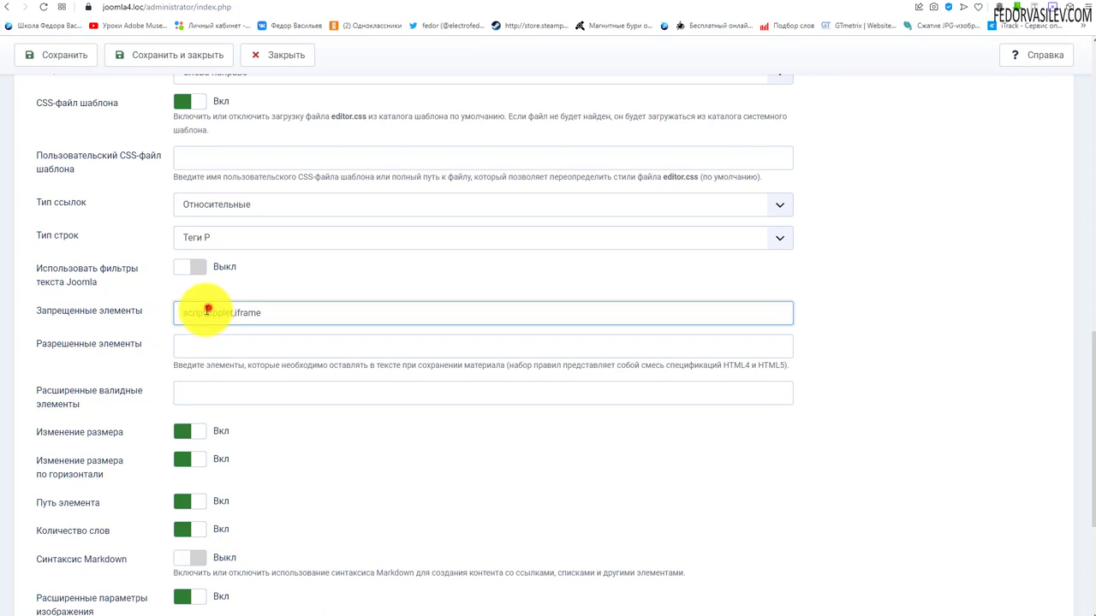
drag(207, 311, 181, 316)
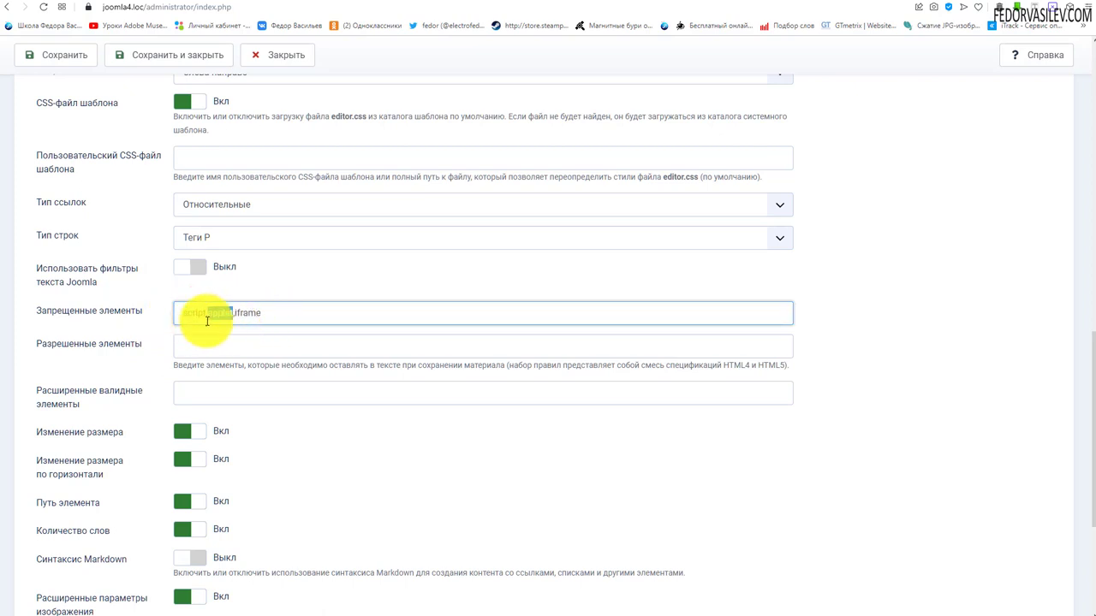
drag(260, 314, 231, 316)
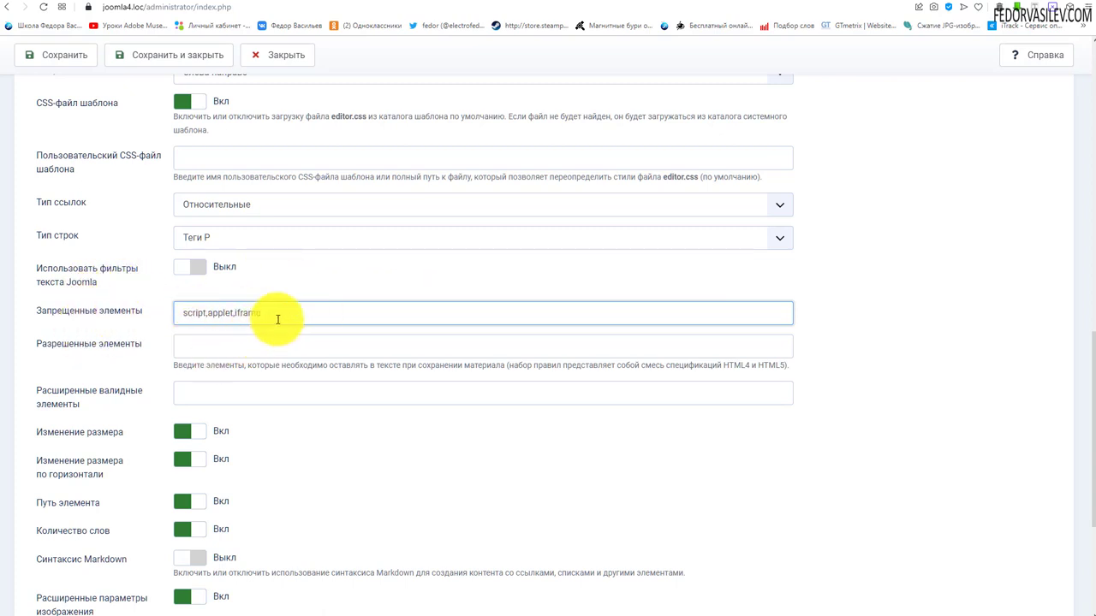
click(278, 317)
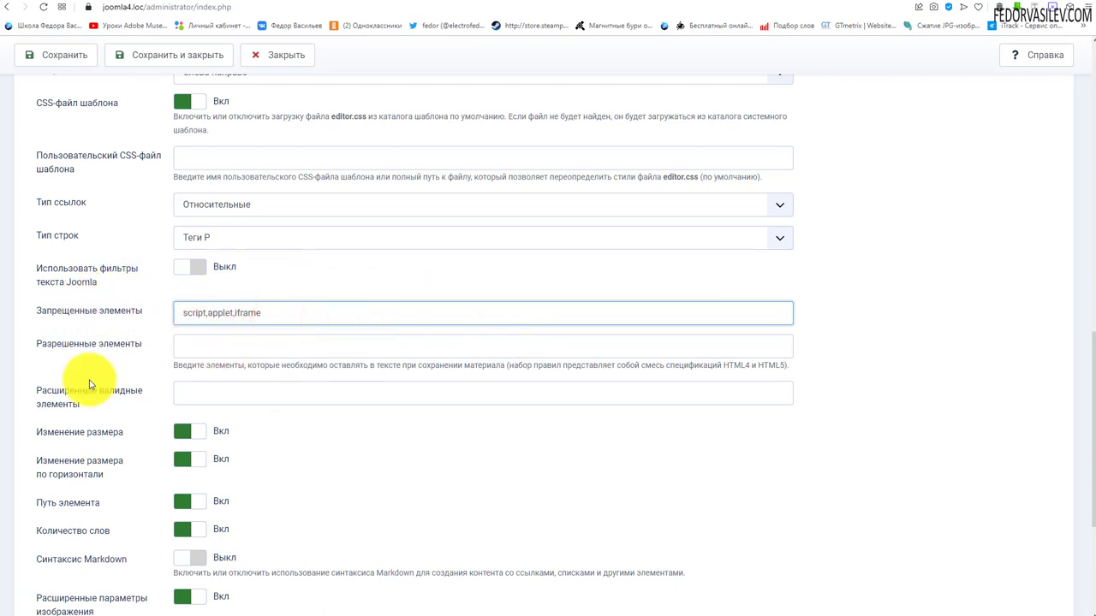
click(202, 352)
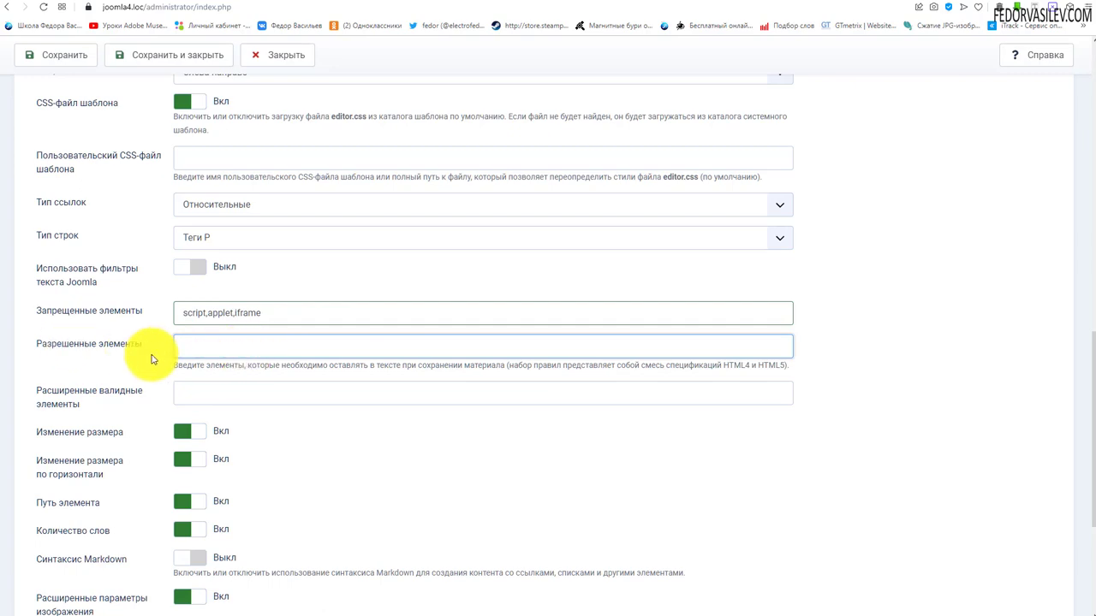
Step: Replace the Запрещенные элементы value of Набор 0 with cms and save the plugin
scroll(162, 367, up, 1)
scroll(161, 367, up, 8)
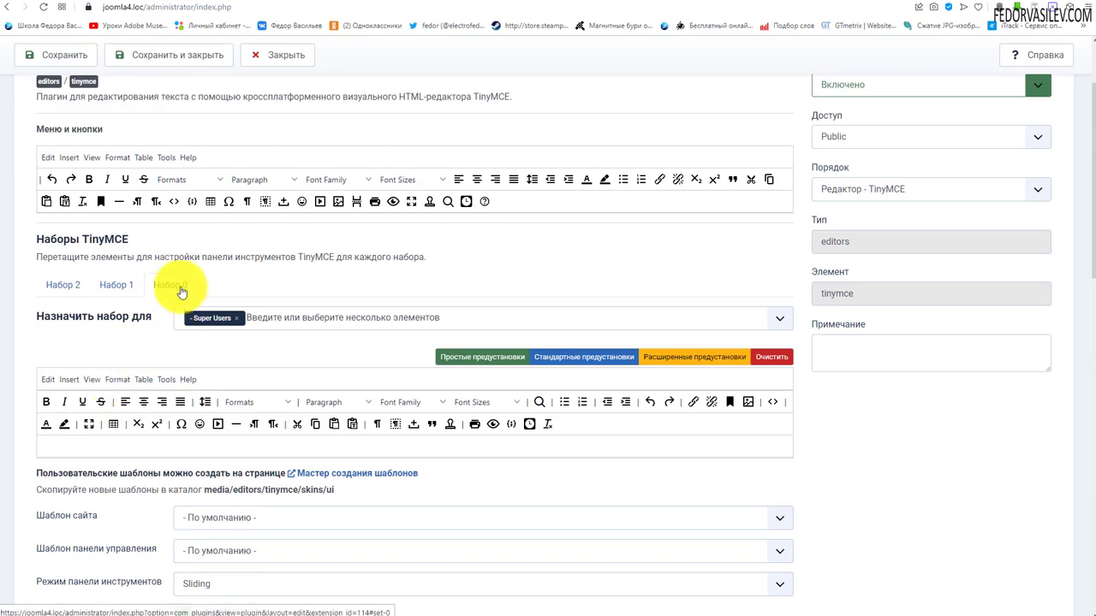
scroll(176, 301, down, 5)
scroll(175, 301, down, 4)
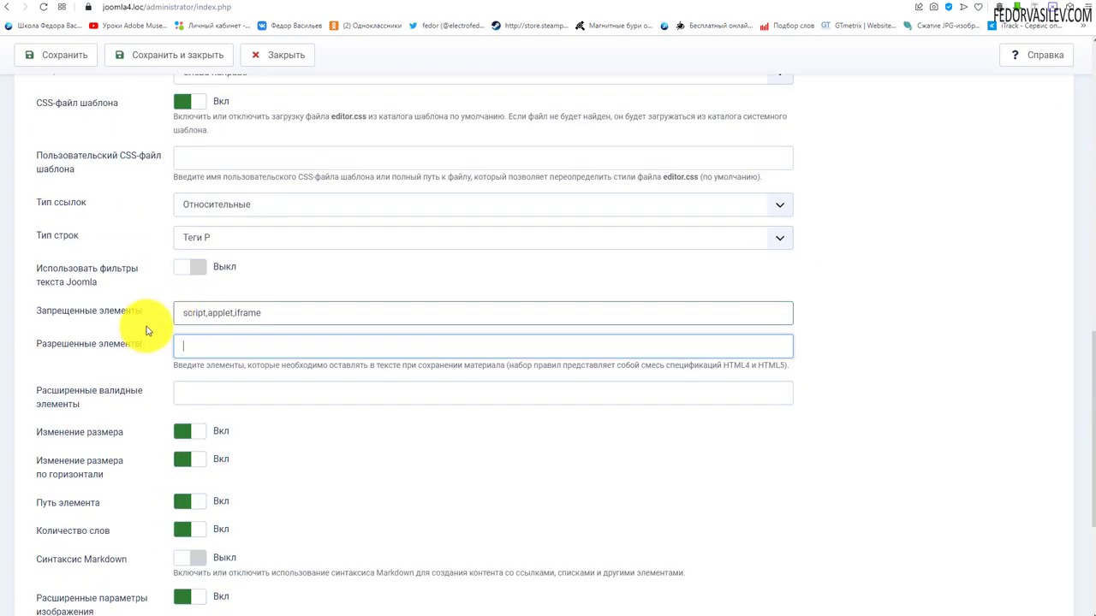
drag(286, 313, 103, 314)
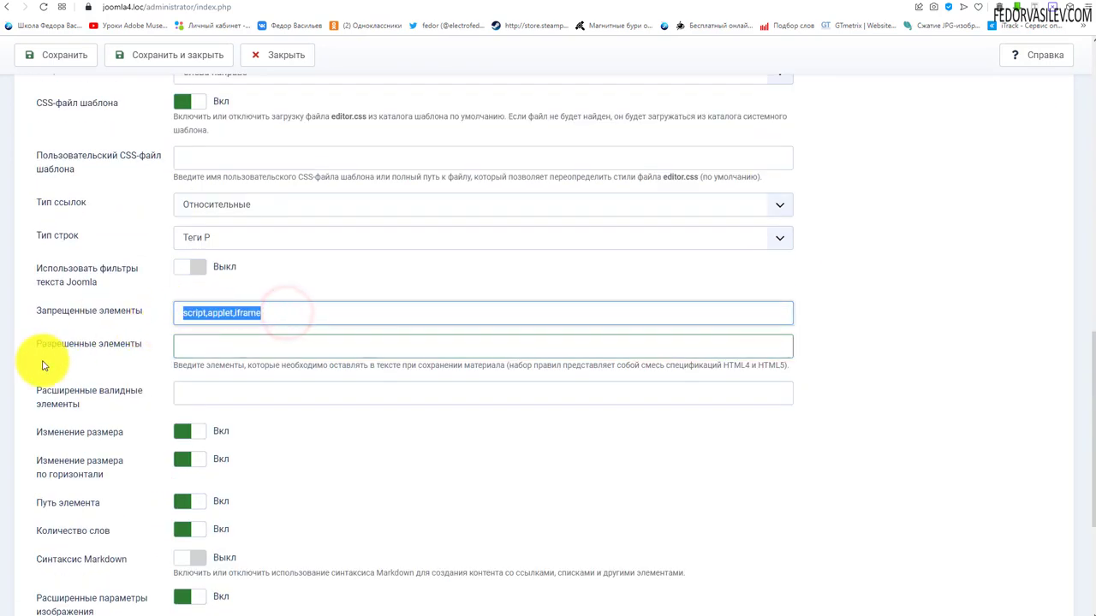
click(205, 301)
drag(278, 310, 114, 321)
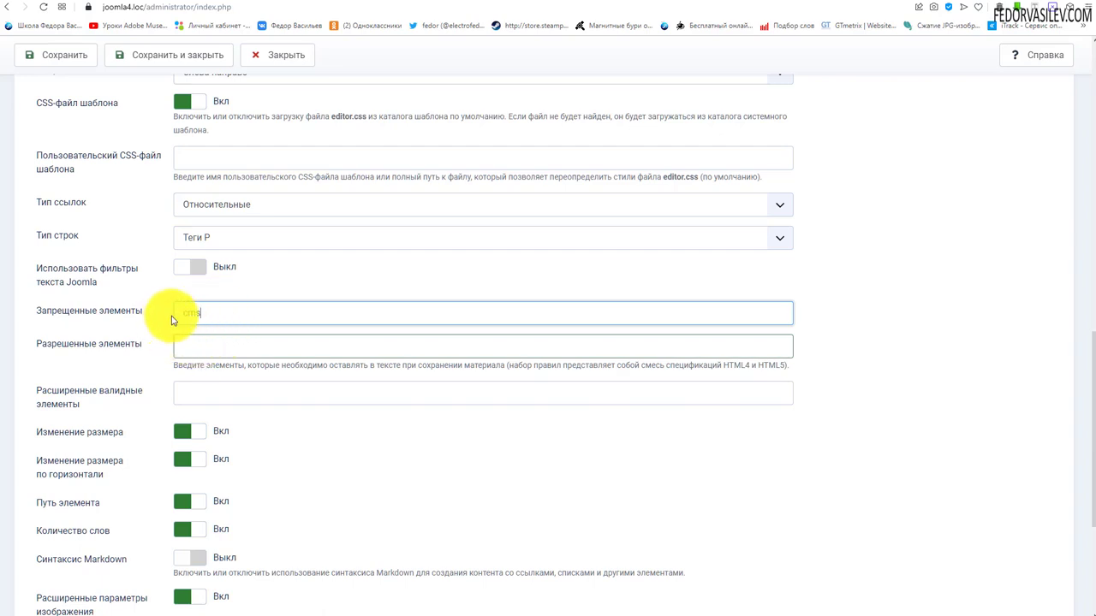
double_click(208, 314)
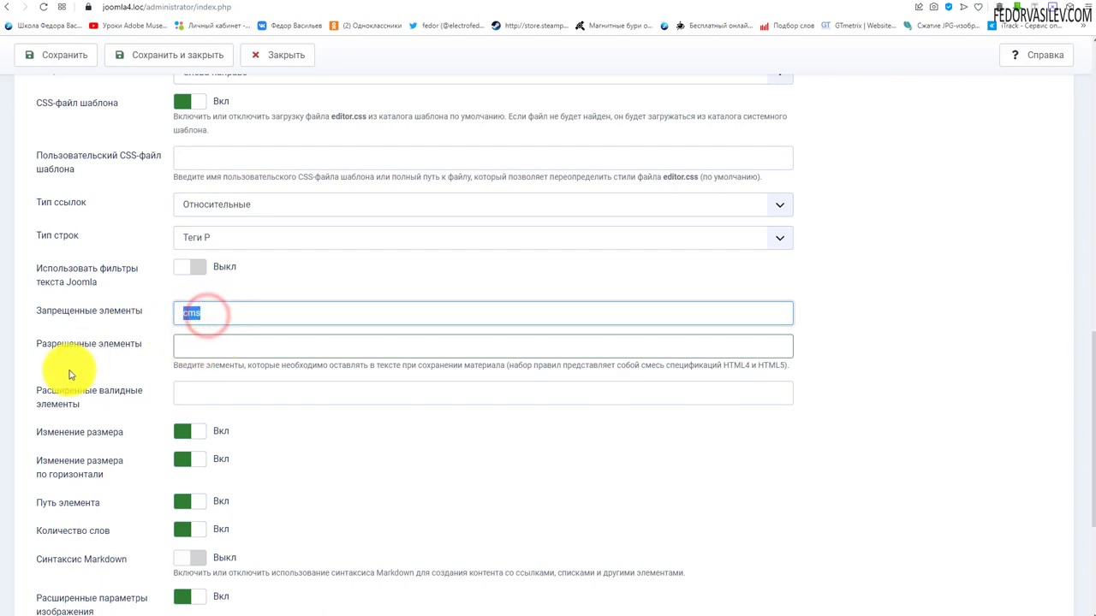
click(128, 323)
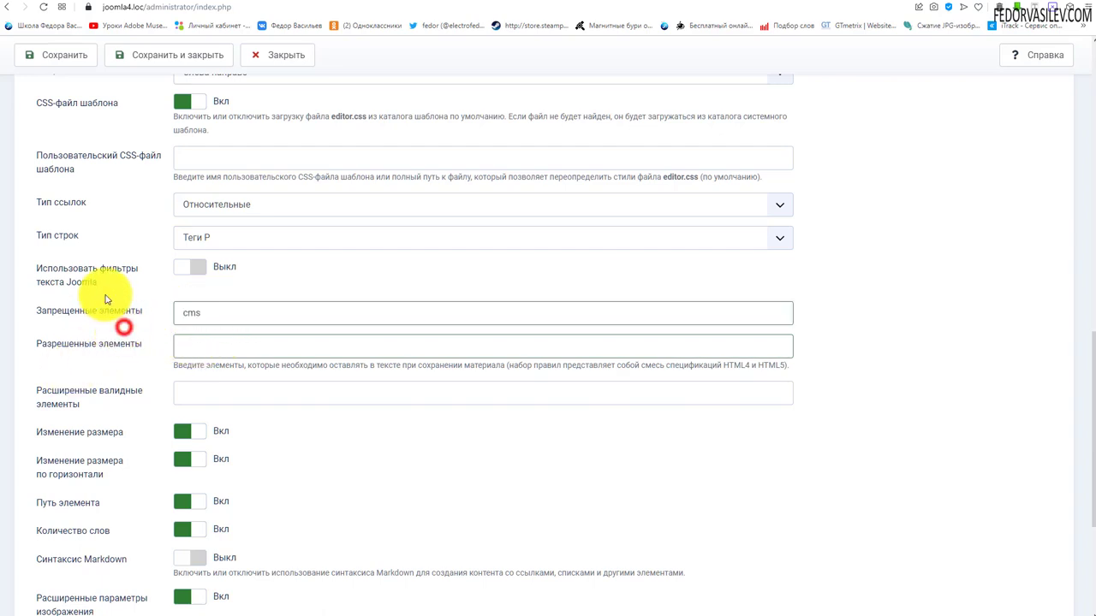
click(64, 56)
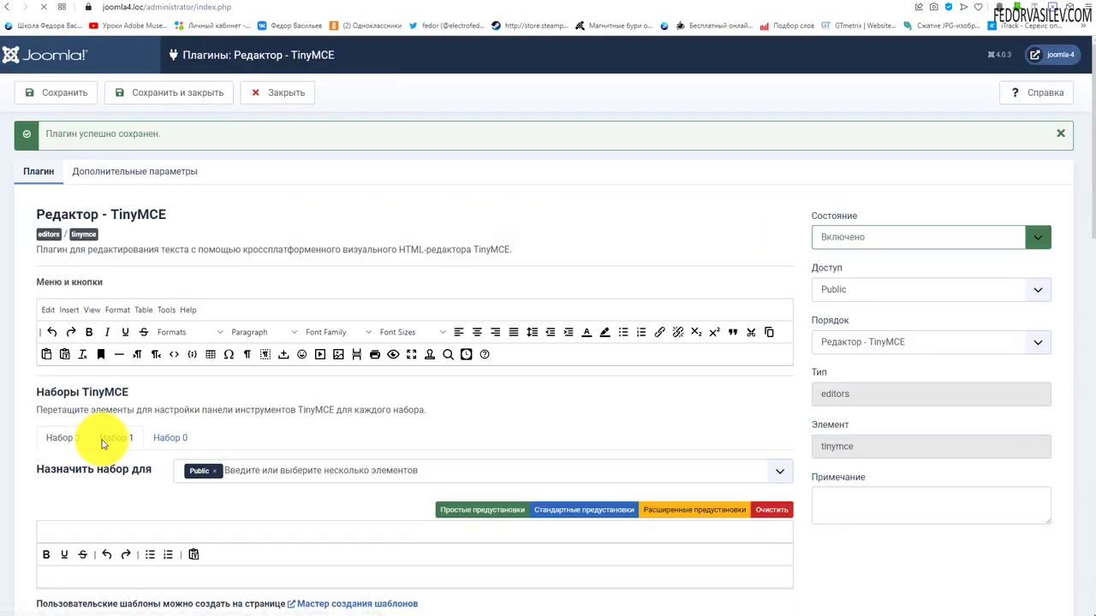
Step: Return to Набор 0 and check its saved Запрещенные элементы value
scroll(178, 286, down, 2)
click(172, 268)
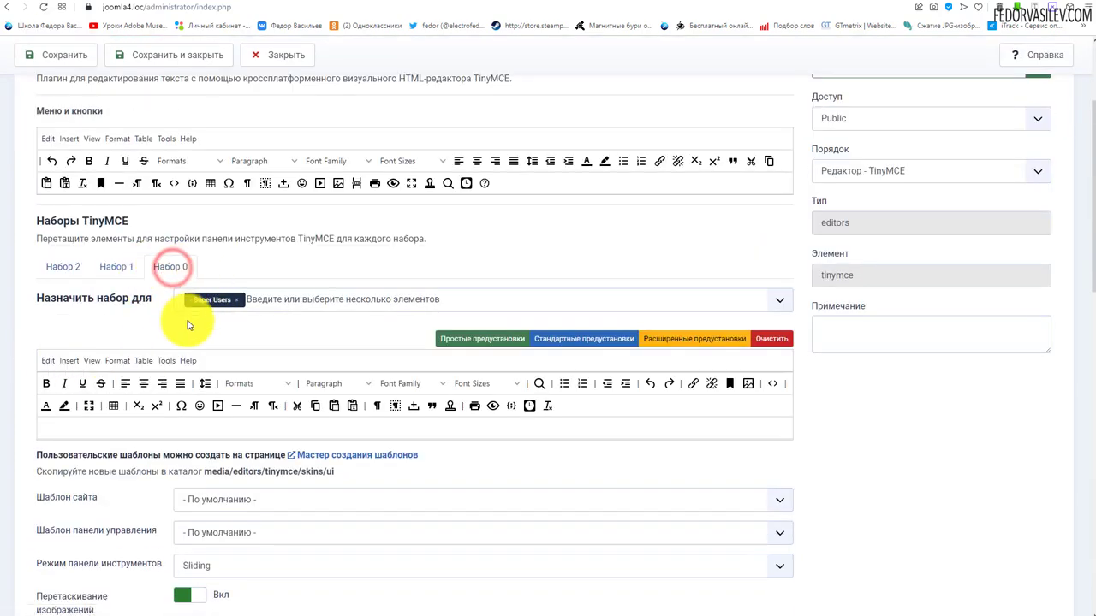
scroll(215, 309, down, 6)
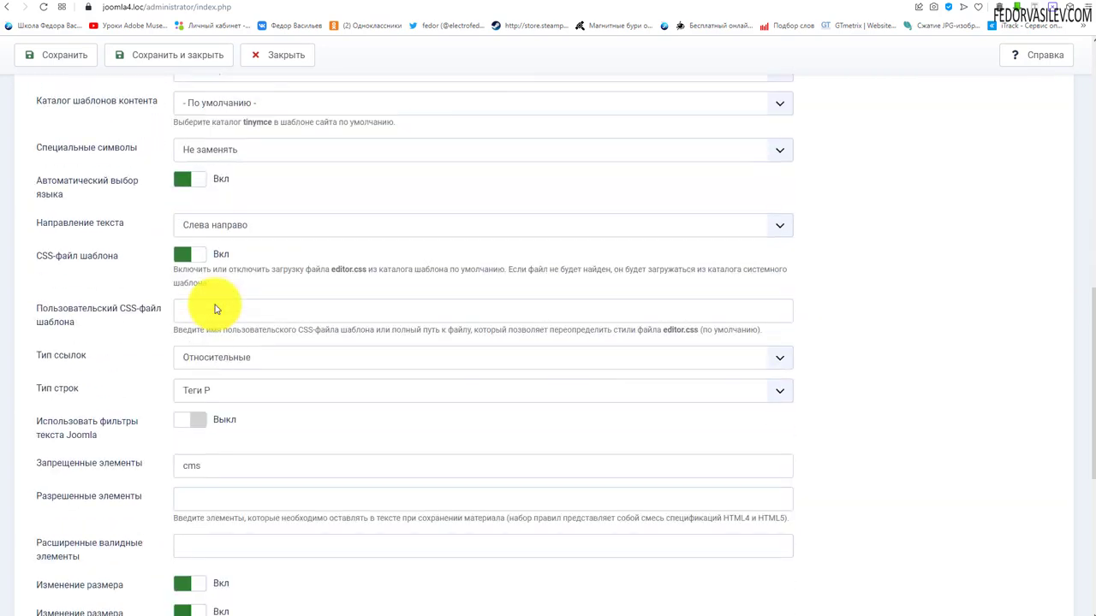
scroll(215, 309, down, 2)
double_click(210, 296)
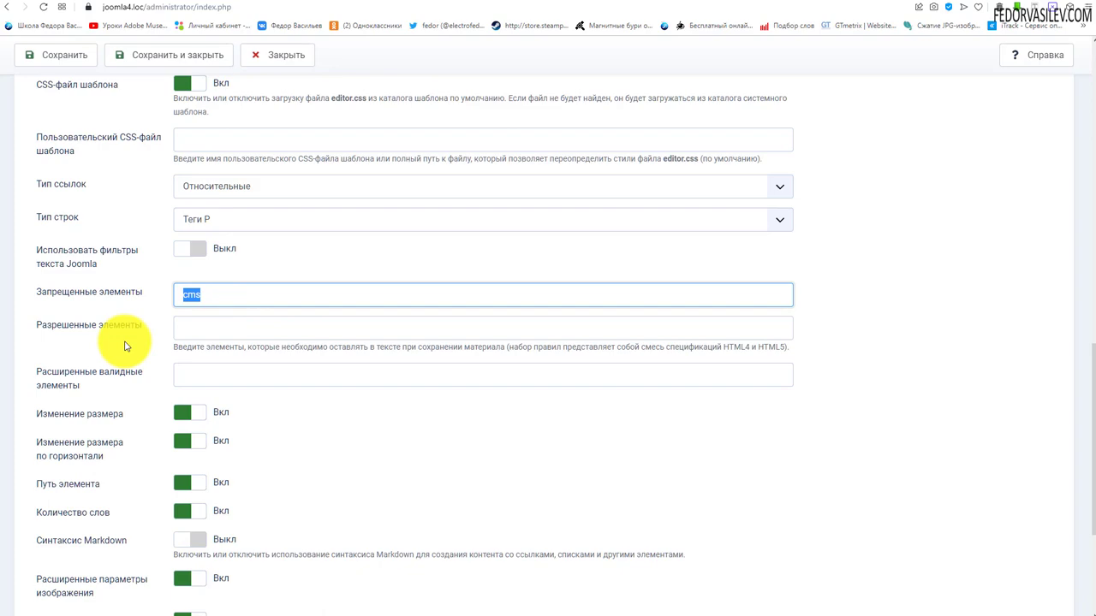
scroll(125, 345, up, 10)
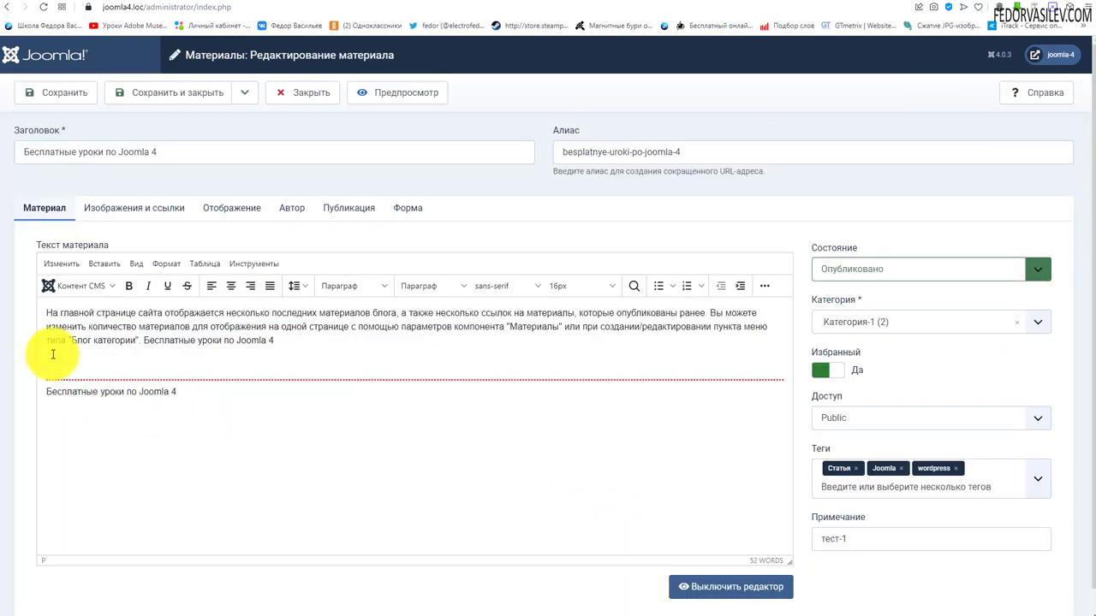
Step: Paste the copied YouTube iframe code into the article's source code directly after the system-readmore line and save the source
click(52, 354)
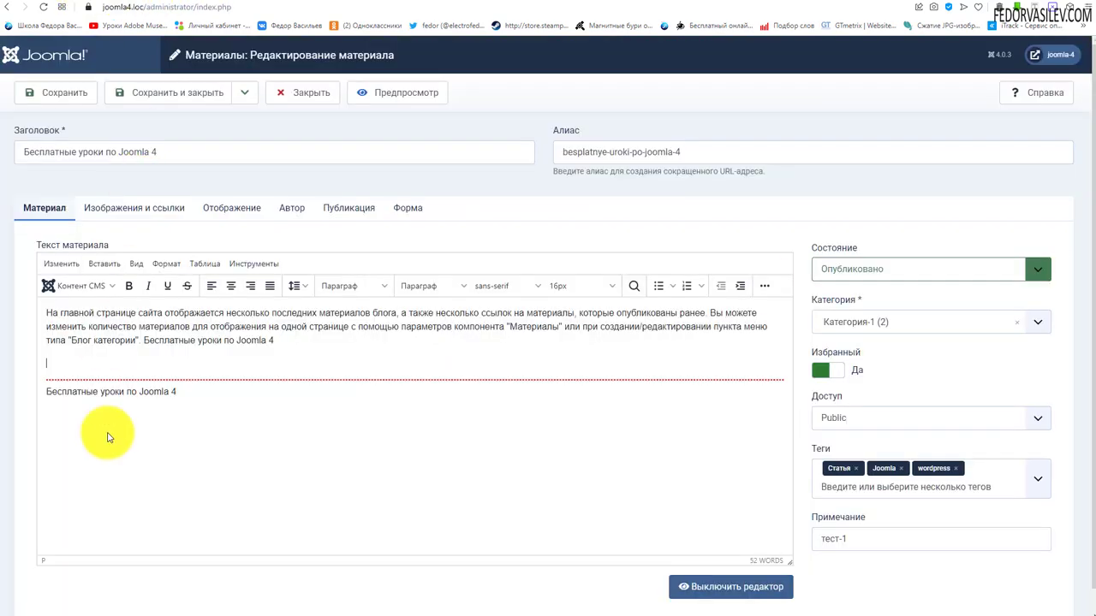
click(764, 285)
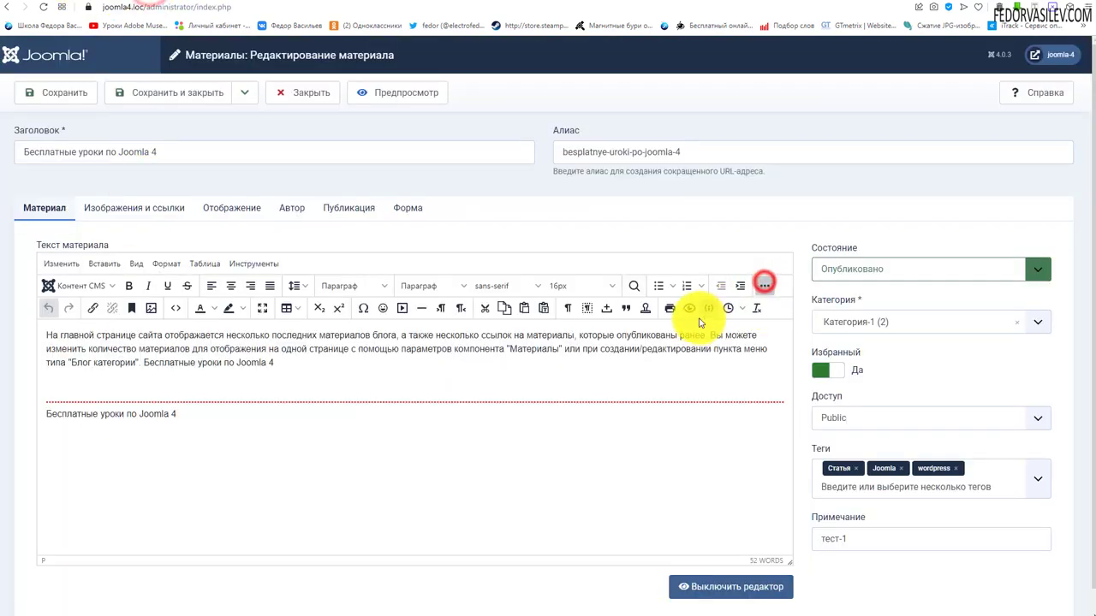
click(175, 307)
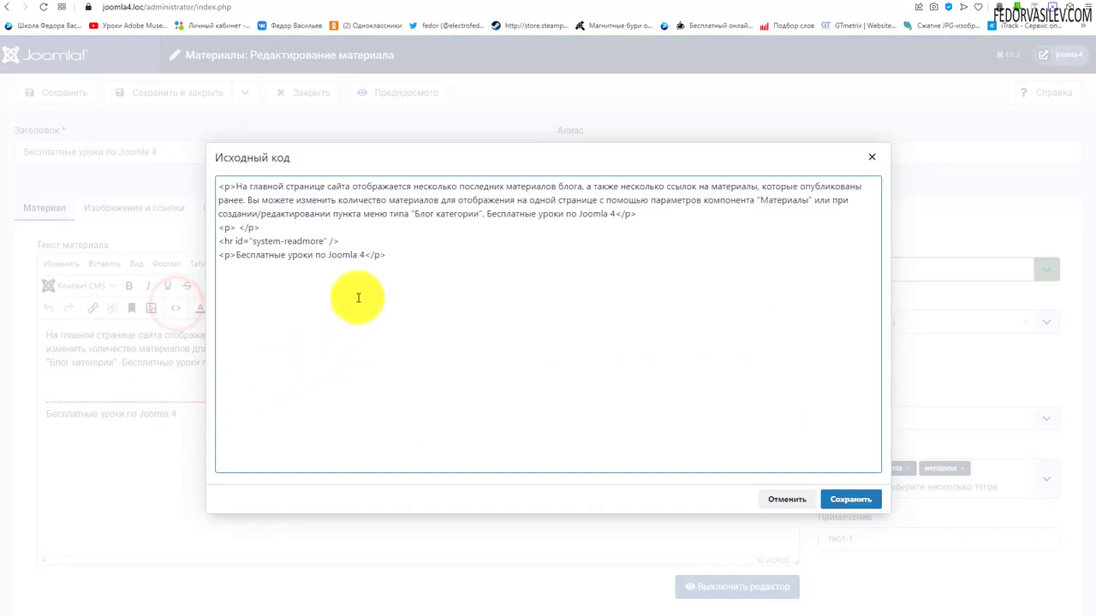
click(339, 241)
key(Return)
right_click(266, 256)
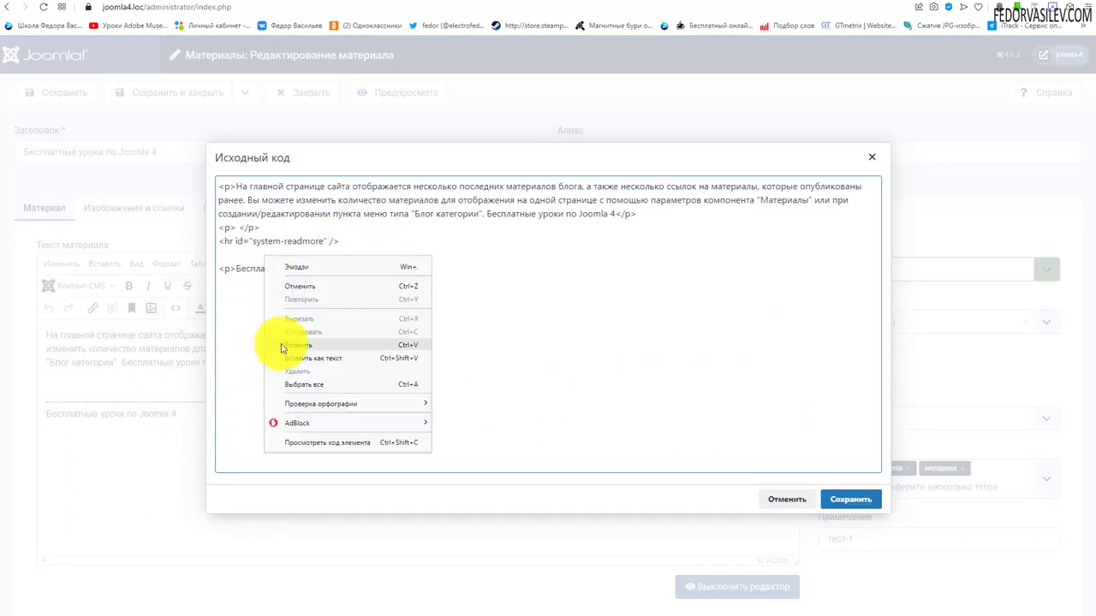
click(298, 344)
click(850, 499)
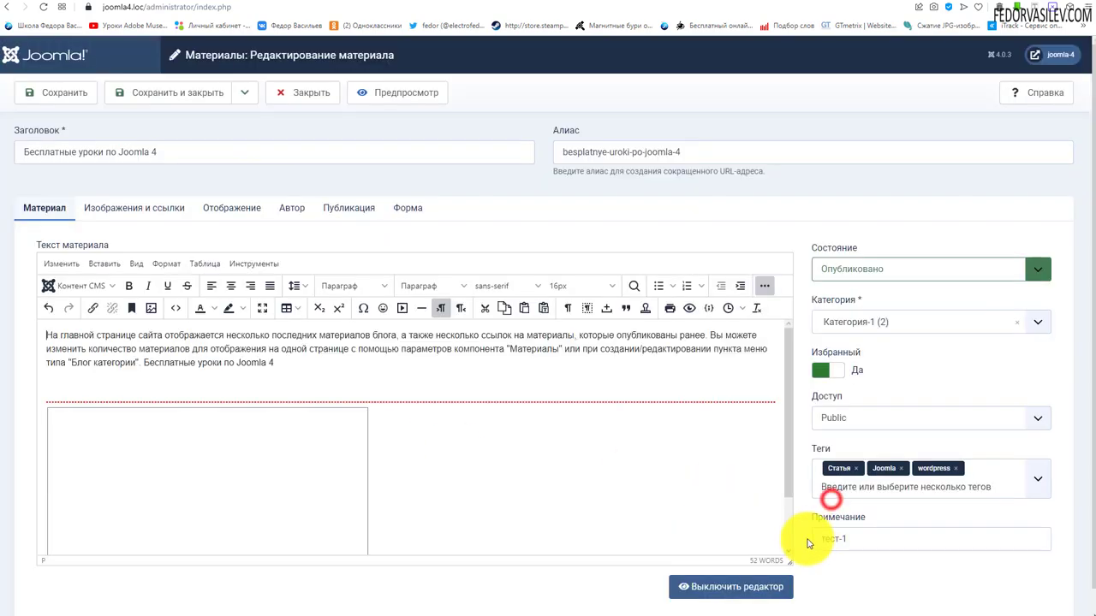
Step: Play the embedded YouTube video inside the article editor and pause it
scroll(428, 420, down, 3)
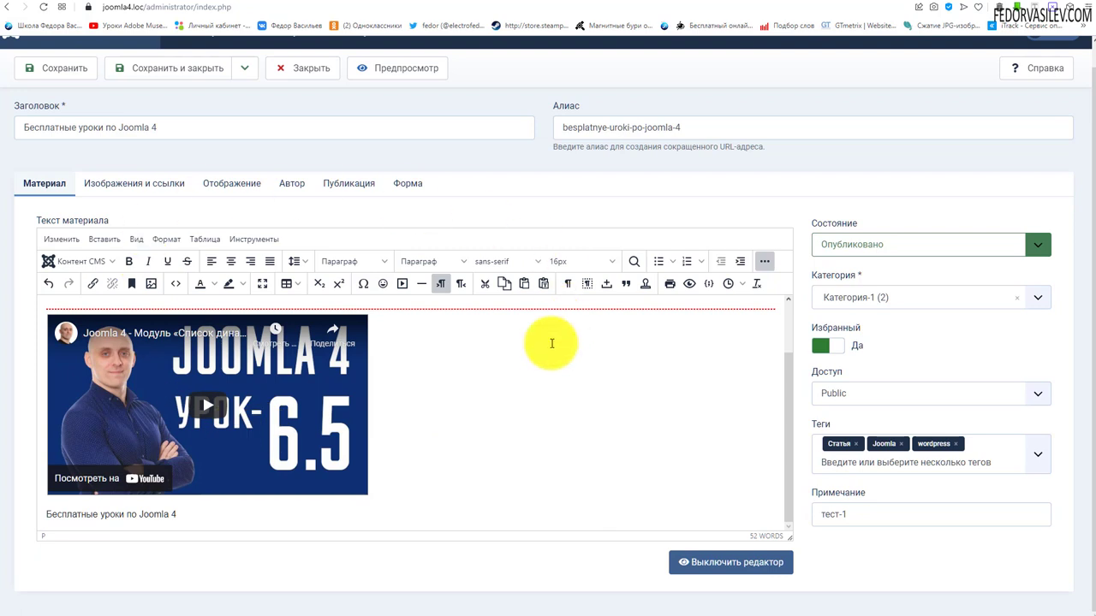
scroll(385, 381, up, 1)
click(268, 419)
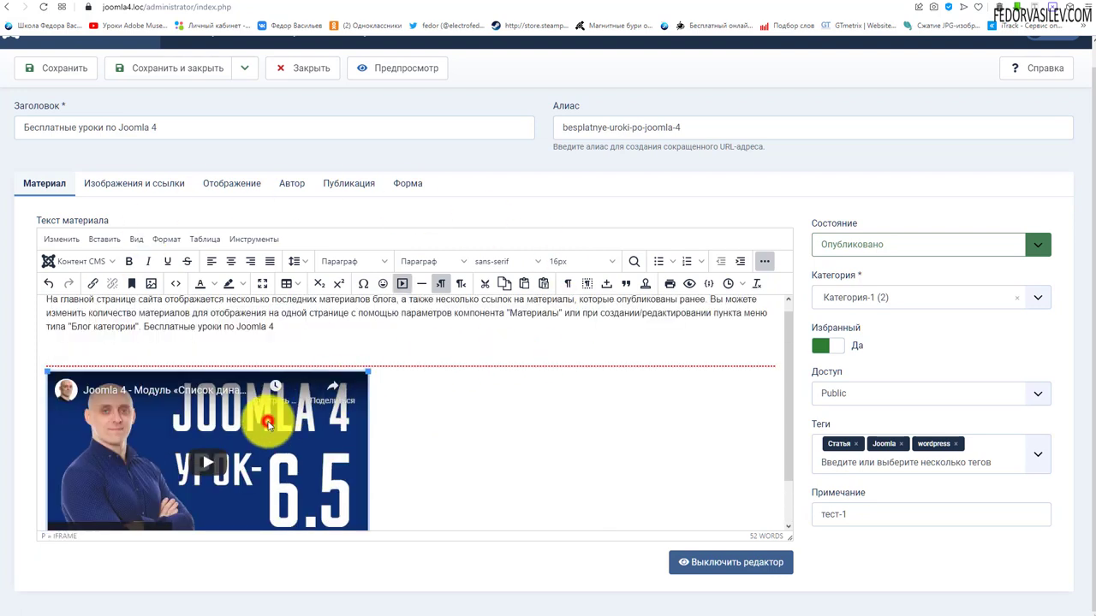
scroll(222, 419, down, 1)
click(199, 416)
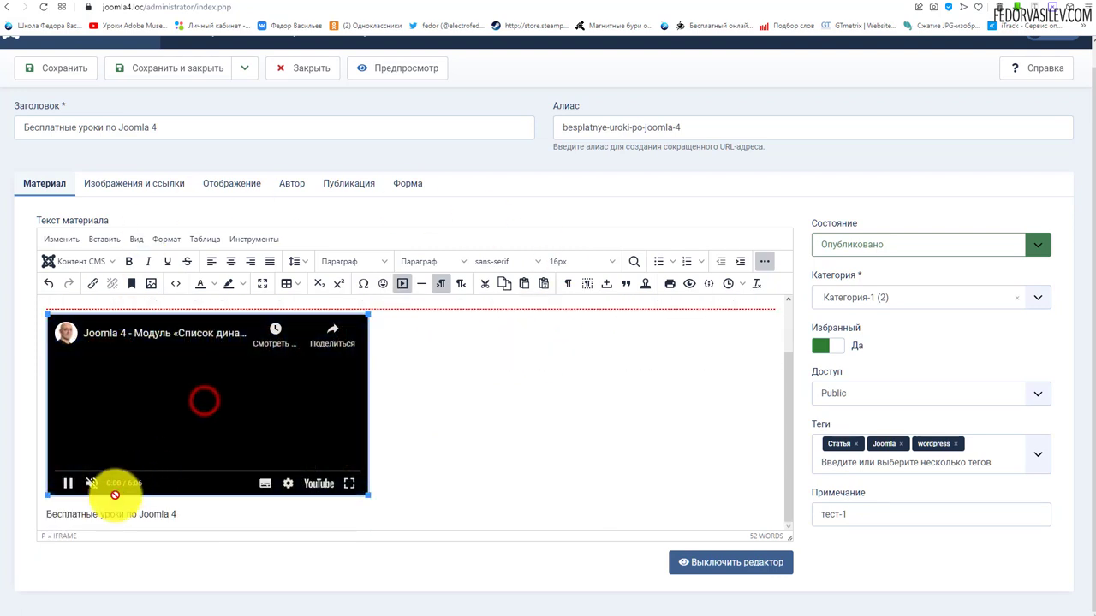
click(66, 484)
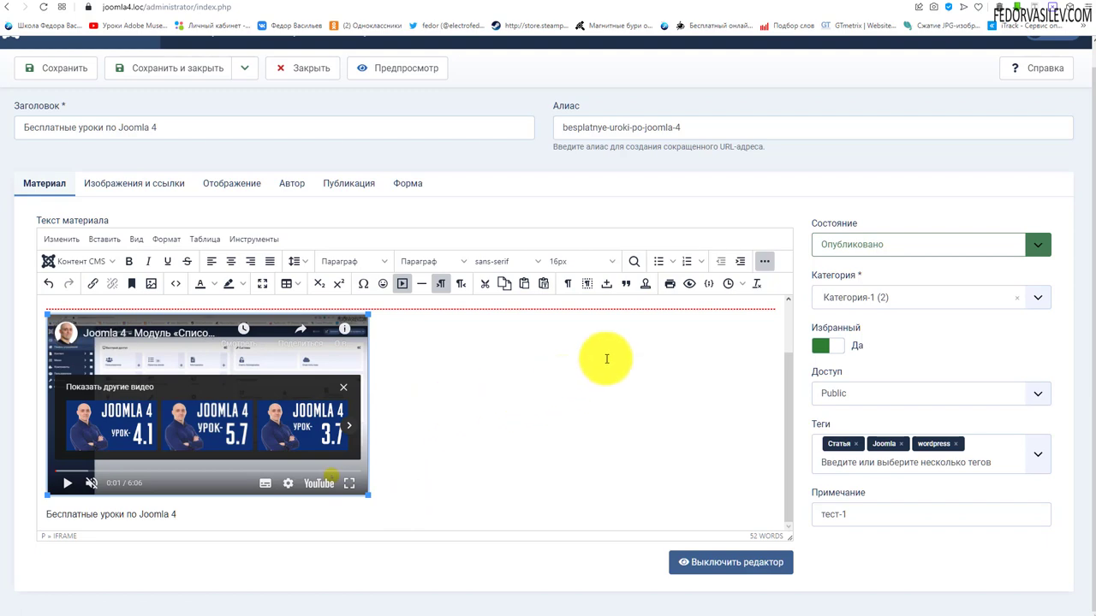
Step: Examine the iframe code in the article's source, including its width and height attributes, and close the source without changes
click(175, 284)
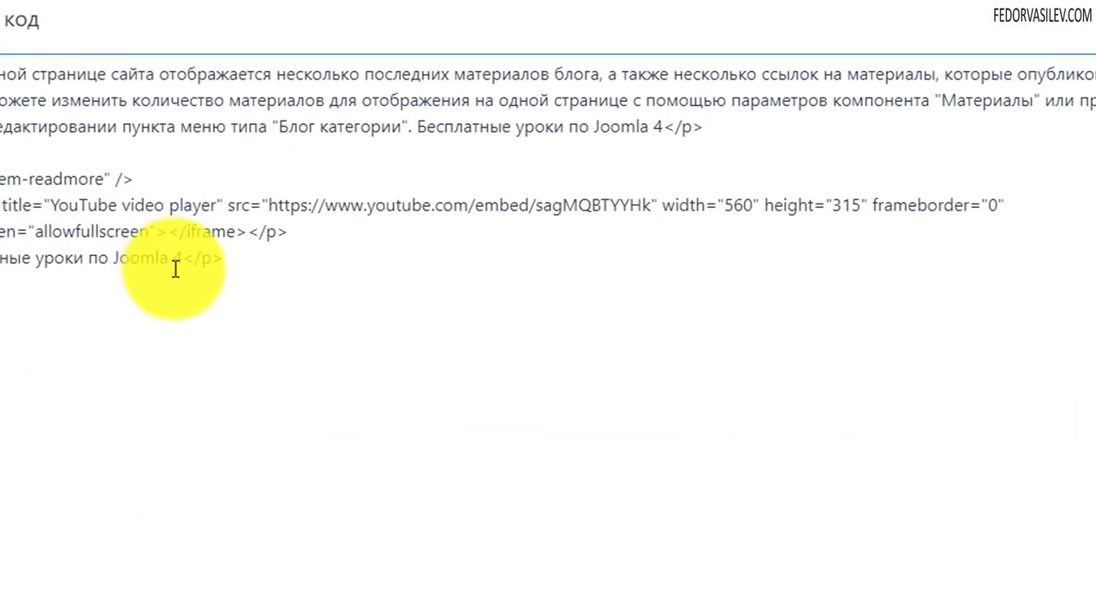
drag(249, 230, 2, 187)
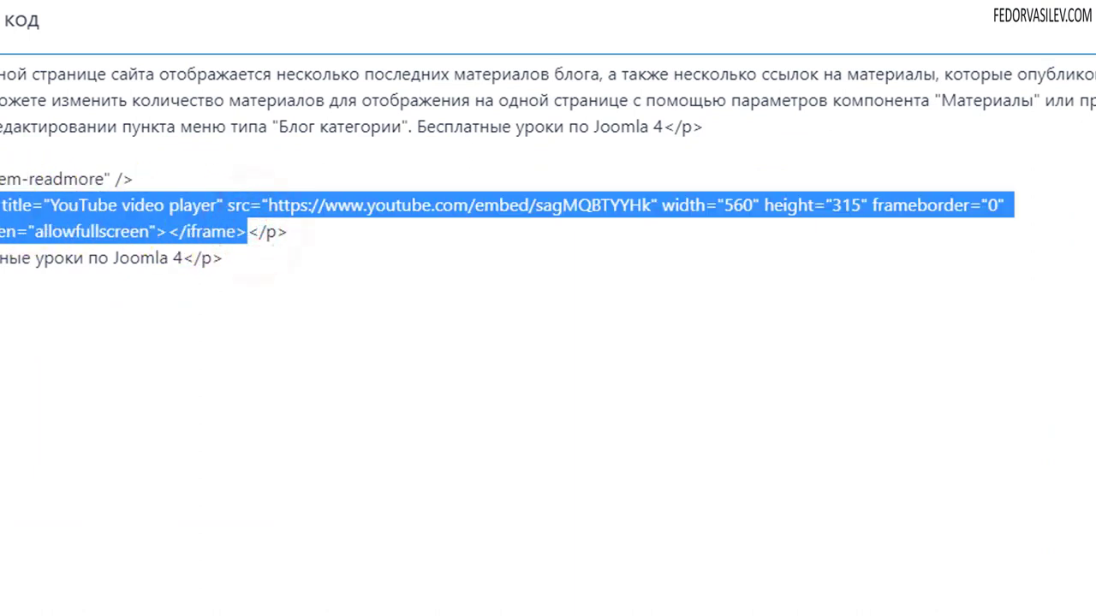
click(71, 233)
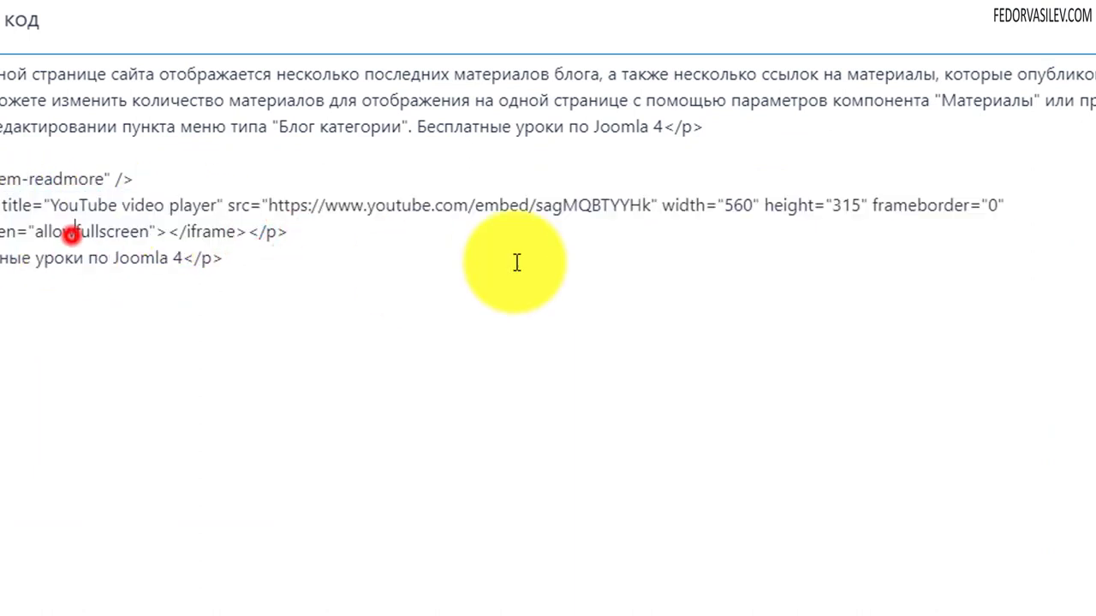
click(664, 206)
drag(664, 205, 757, 204)
click(736, 206)
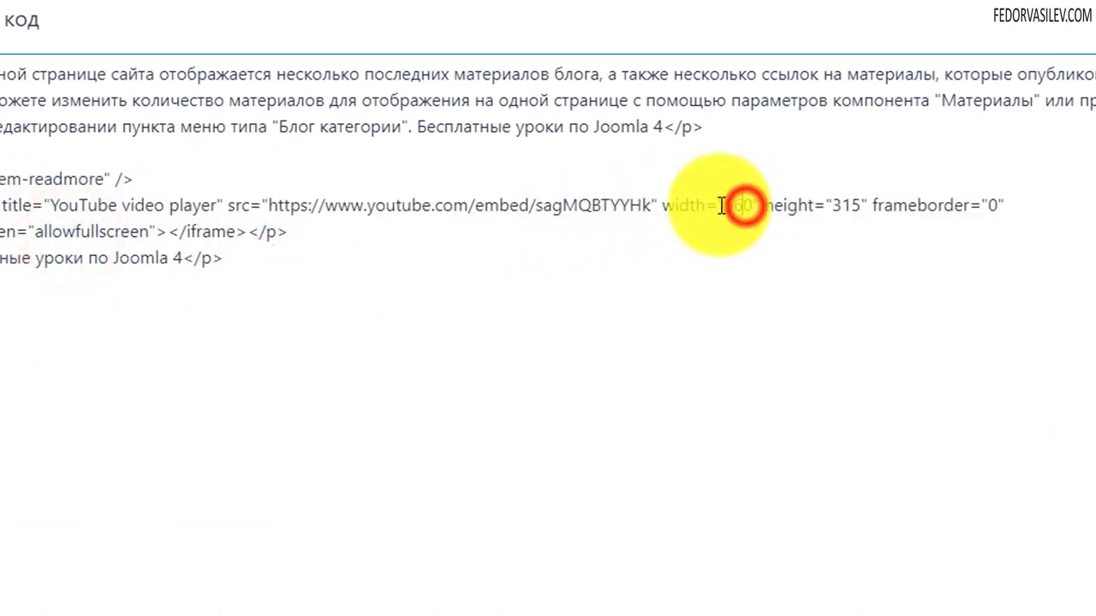
double_click(733, 205)
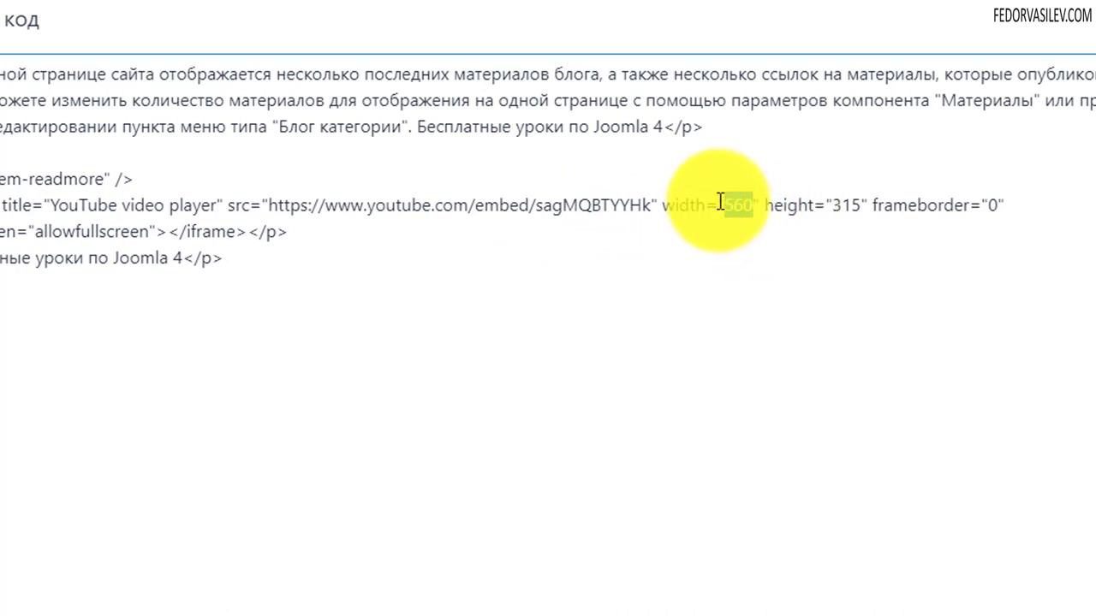
click(713, 203)
drag(670, 205, 868, 209)
click(763, 210)
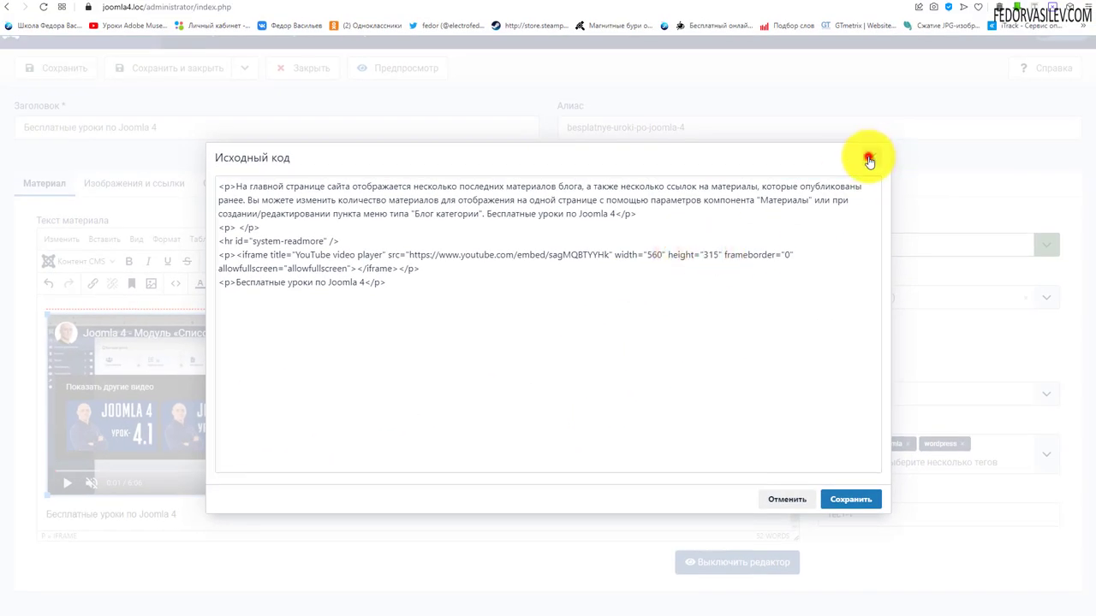
click(870, 157)
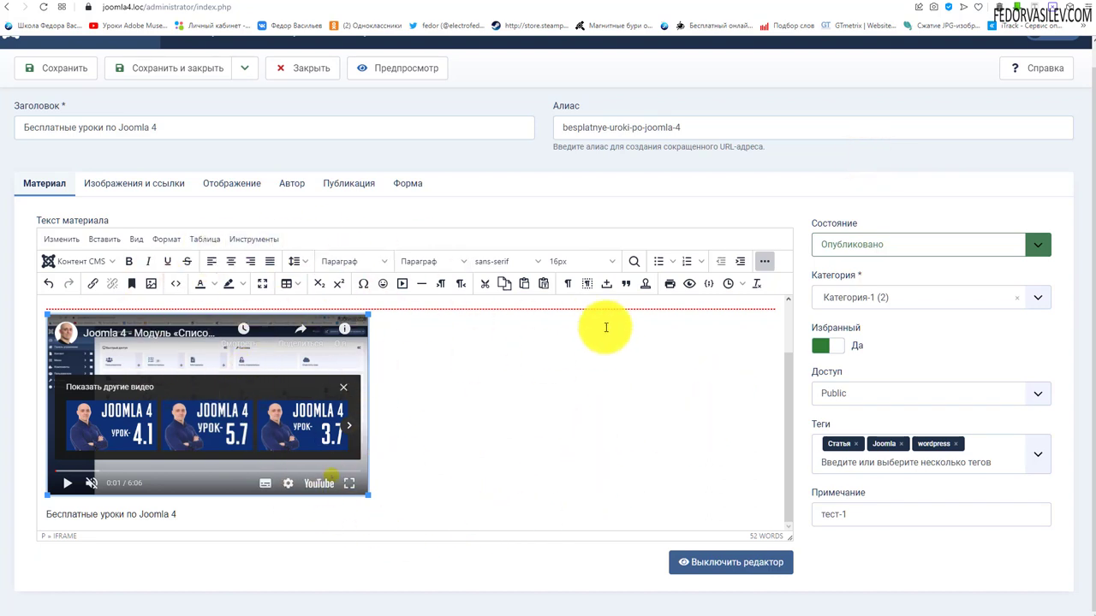
Step: Save the article and view it on the site front end, from Статьи to the Материал page with the embedded video
scroll(215, 203, up, 1)
click(47, 92)
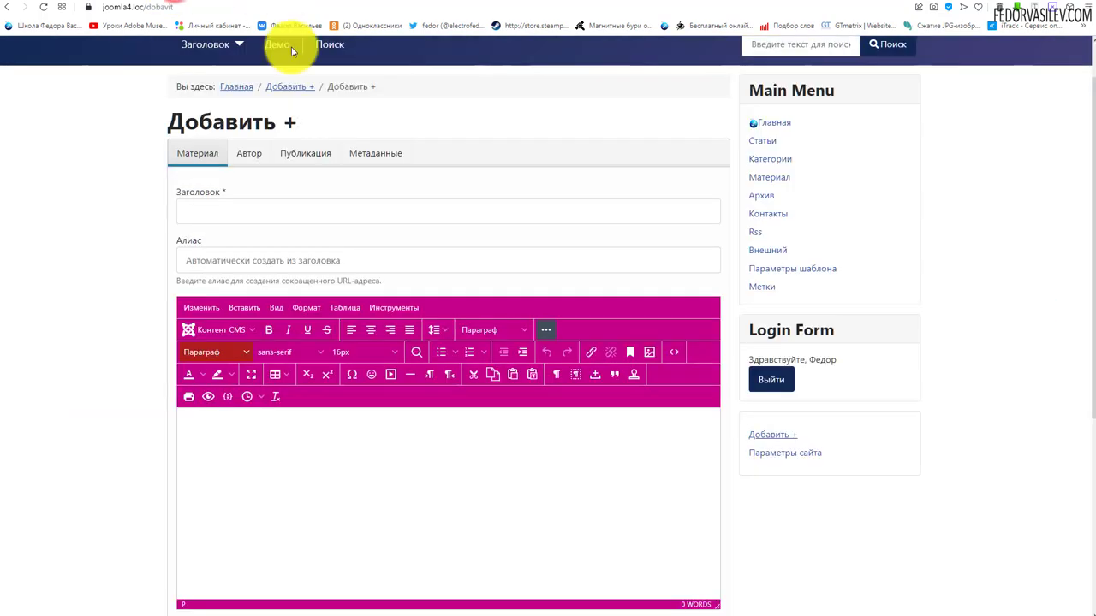
click(760, 142)
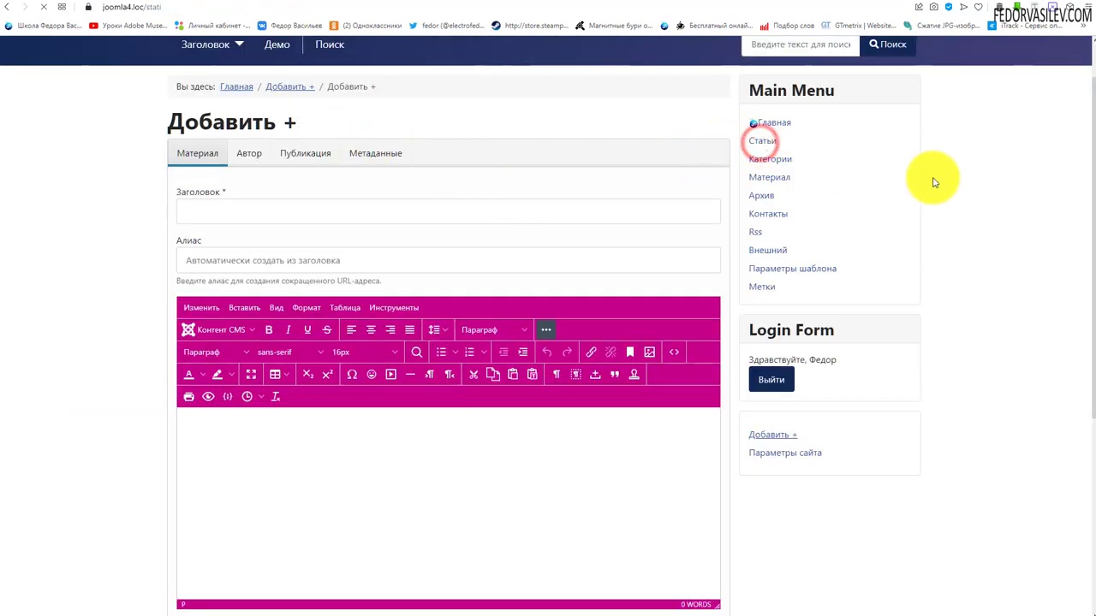
scroll(514, 220, down, 8)
scroll(520, 226, down, 6)
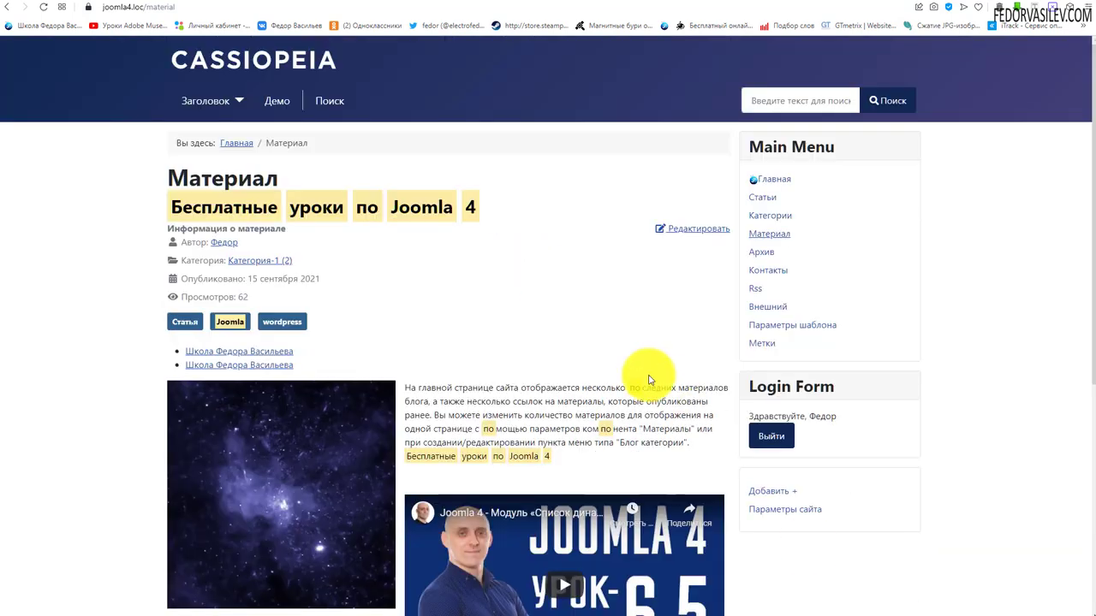
scroll(616, 411, down, 3)
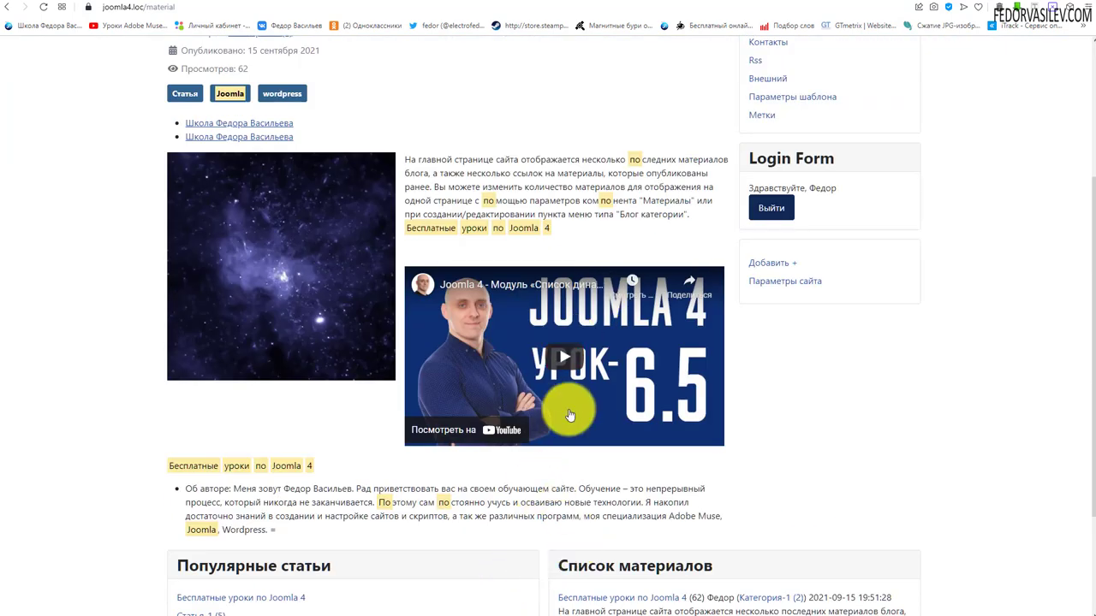
Step: Play the embedded video on the Материал page, try it in full screen, return to the page and pause playback
click(566, 355)
click(705, 435)
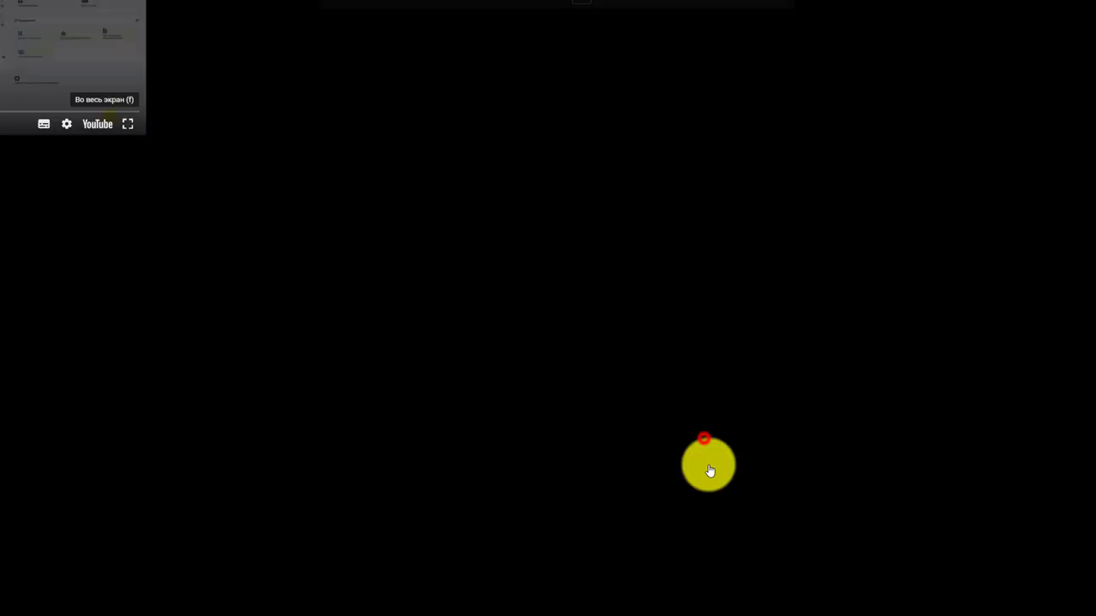
key(Escape)
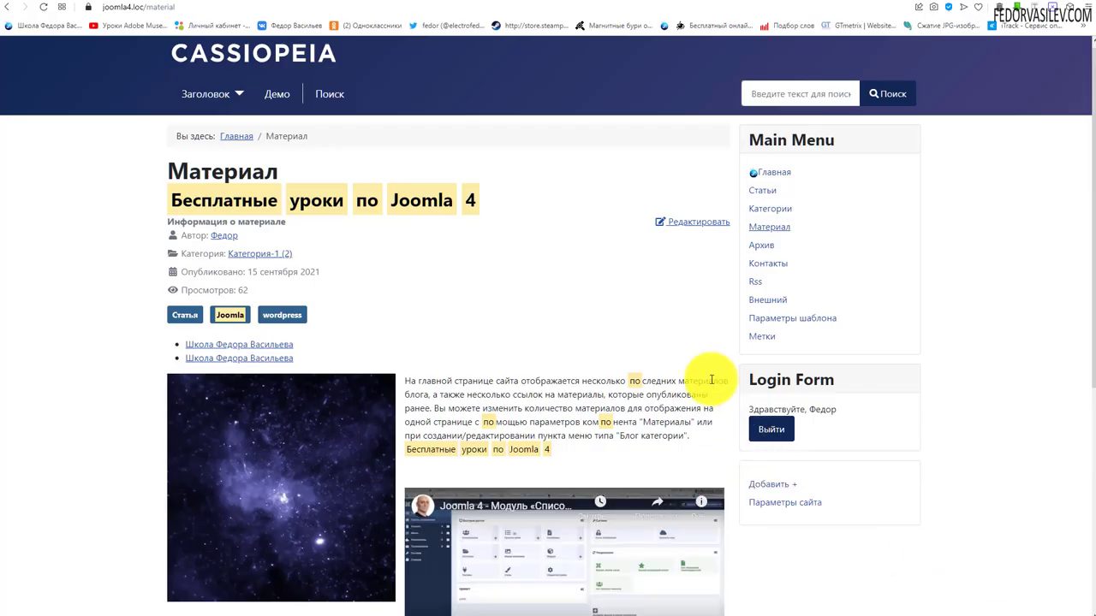
scroll(650, 300, down, 3)
click(422, 373)
scroll(318, 416, up, 1)
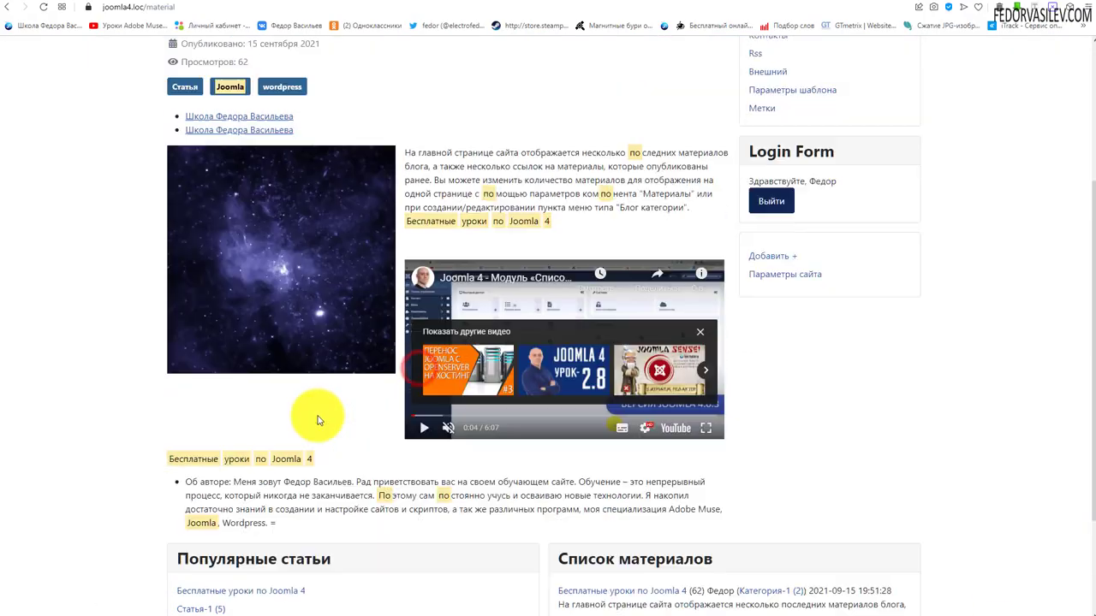
Step: Inspect the article page with the browser's developer tools and examine its mobile layout from the header down to the embedded video
right_click(778, 355)
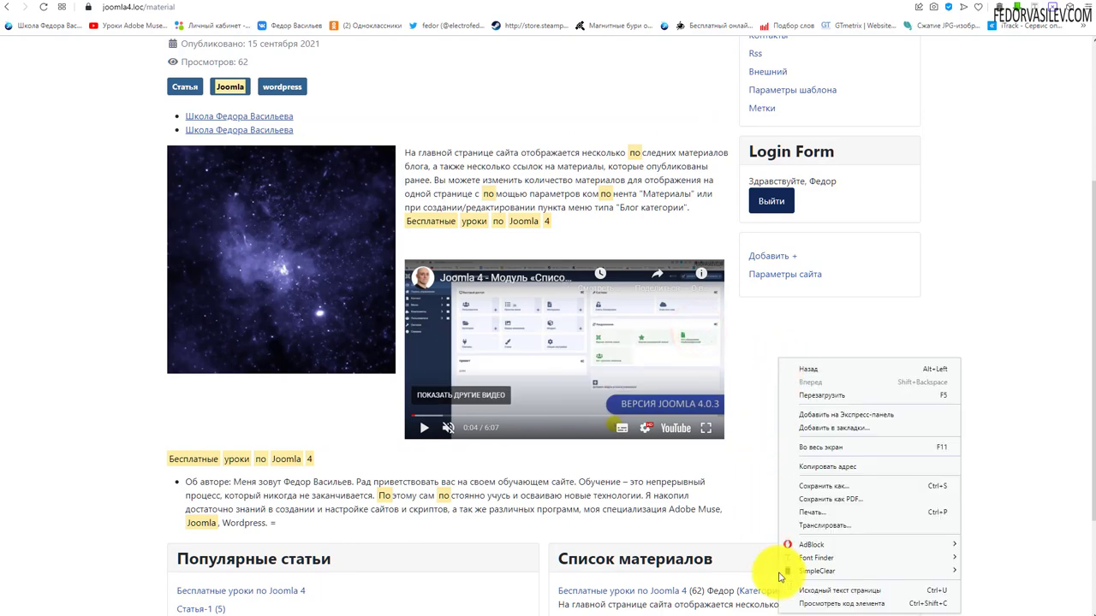
click(799, 603)
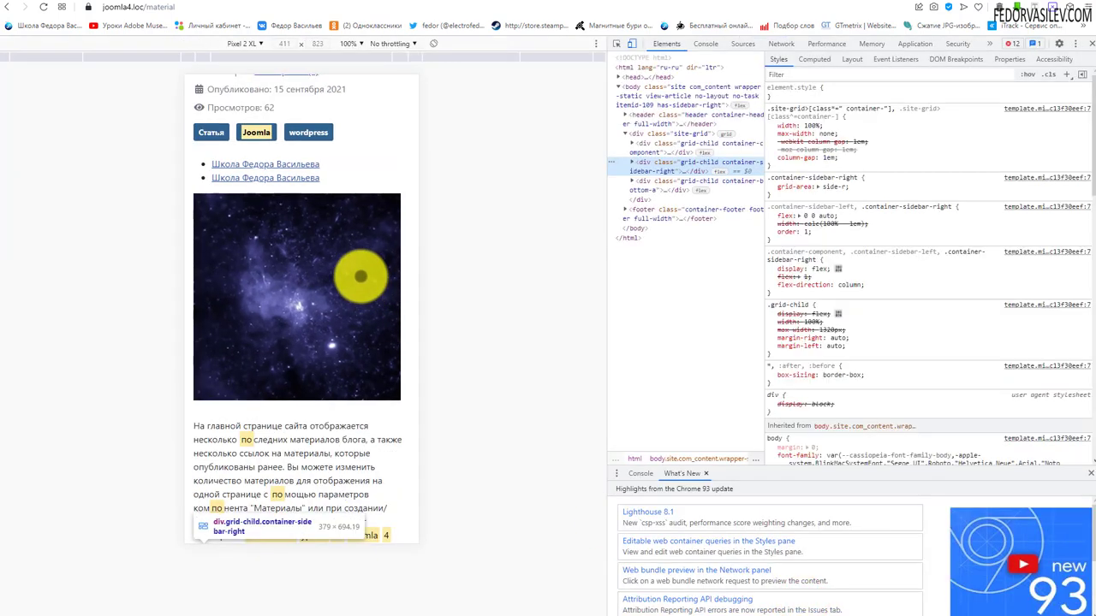
scroll(306, 245, up, 5)
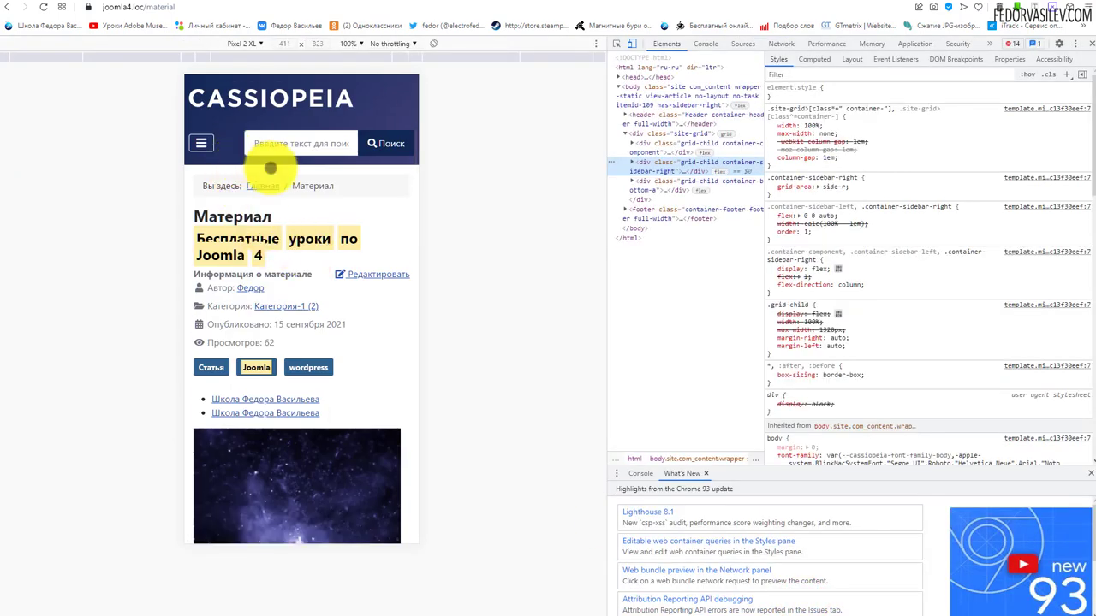
scroll(231, 226, down, 10)
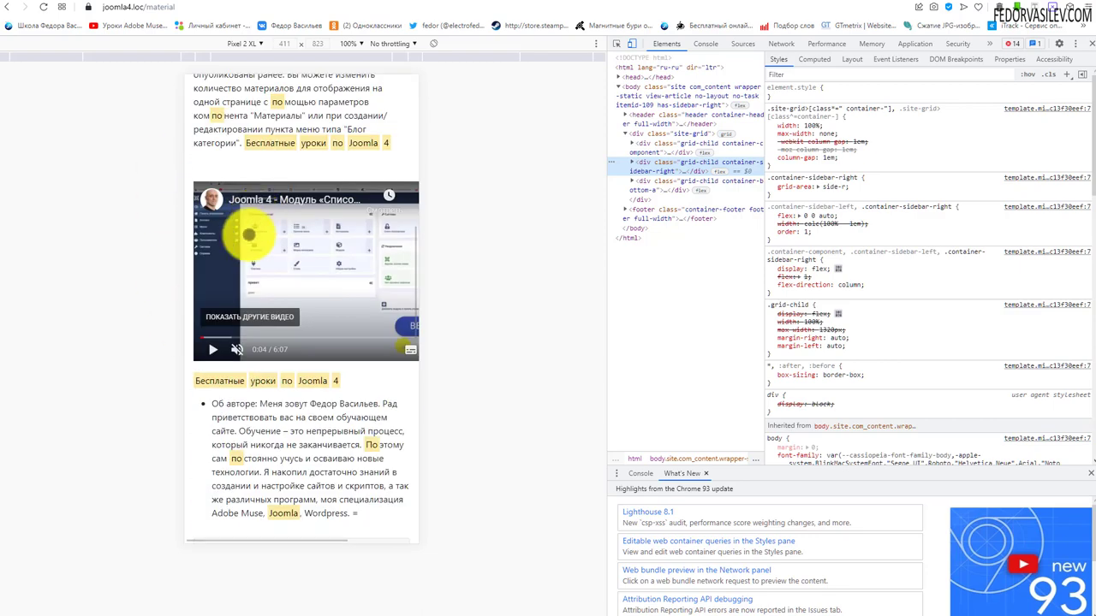
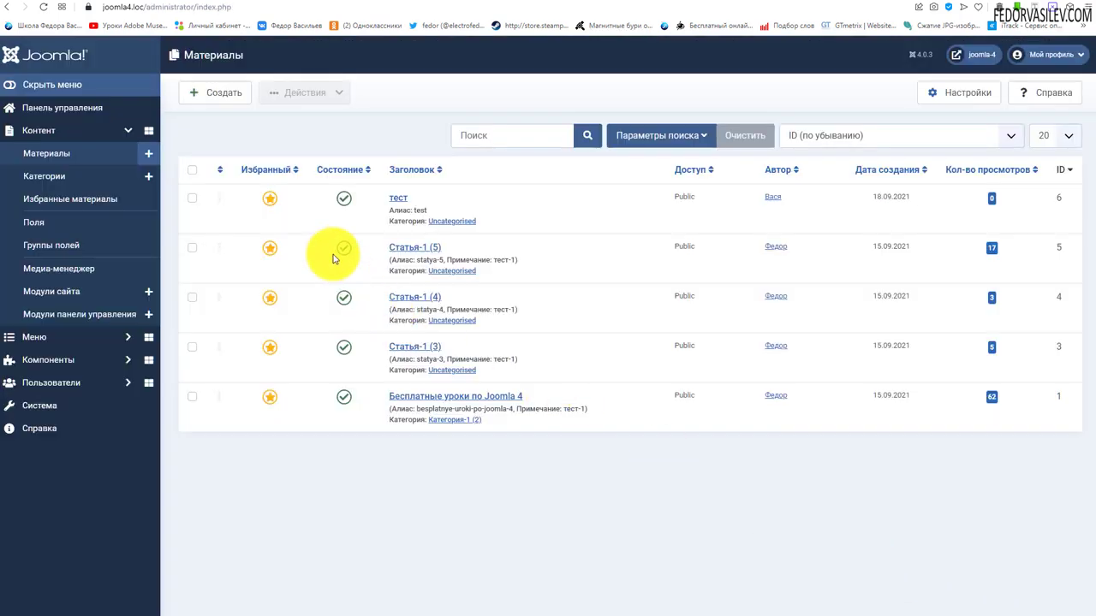
Step: Create a new article in Материалы, show the editor's additional tools, and enter the school's name as the body text
click(232, 101)
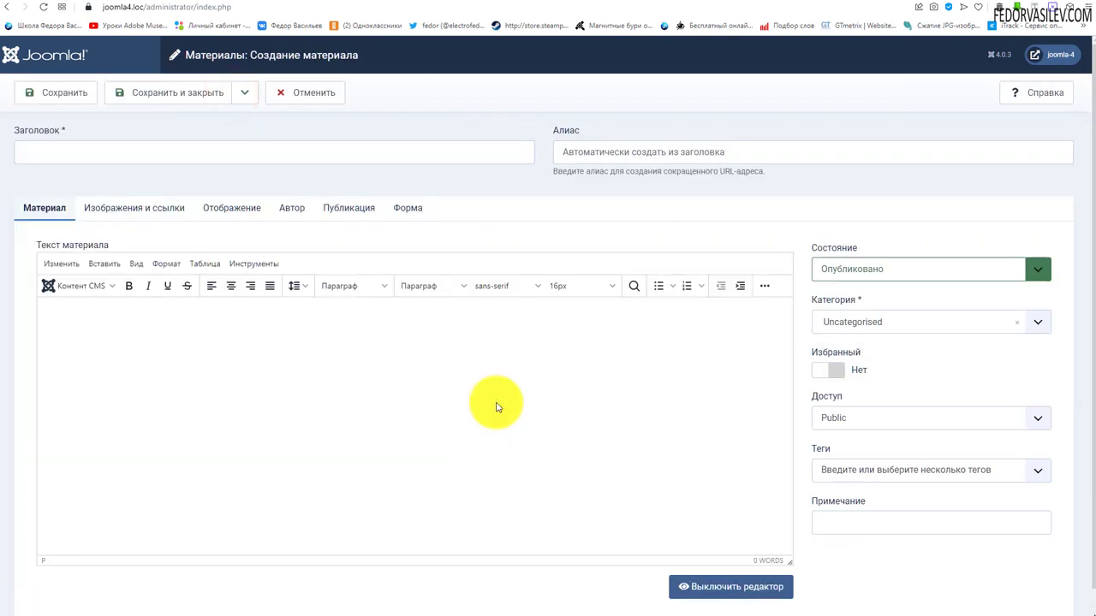
click(765, 286)
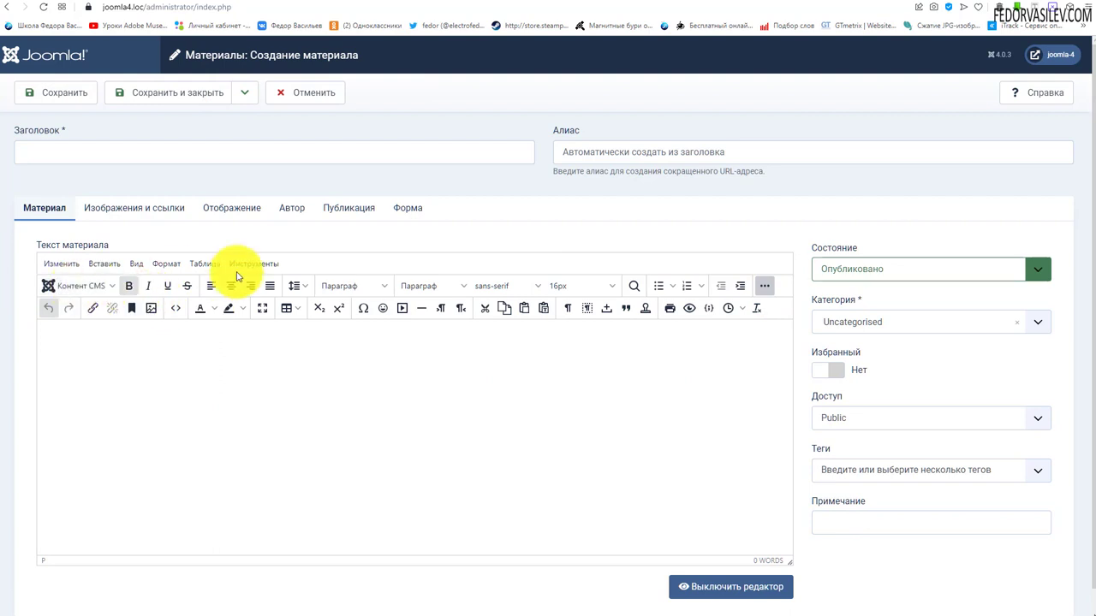
click(77, 399)
text(Школа Федора Васильева)
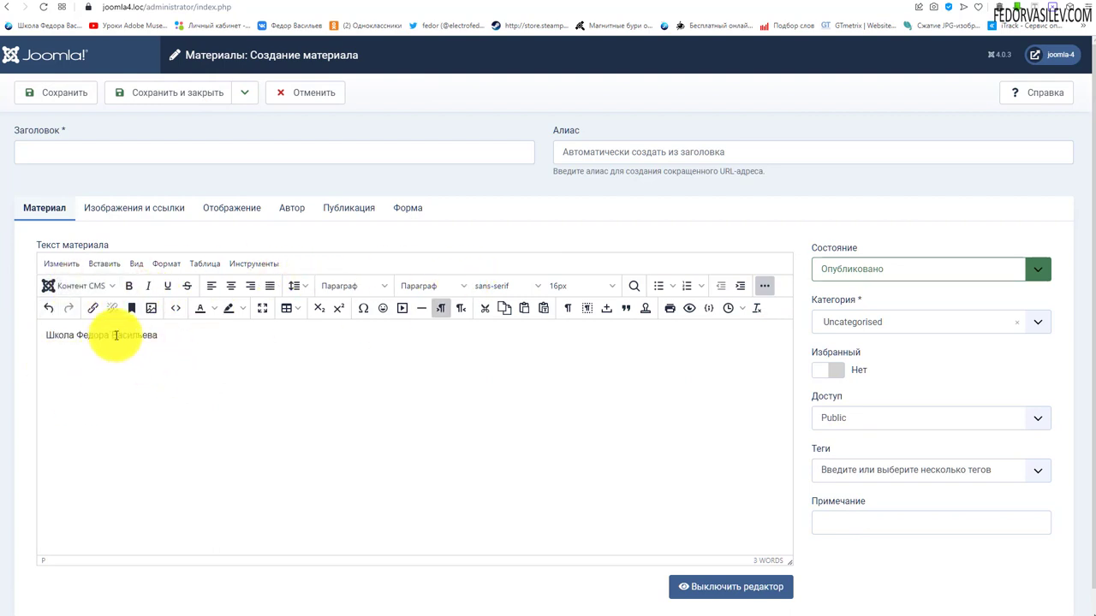
Step: Make the last word of the article text bold
drag(47, 334, 112, 335)
click(254, 382)
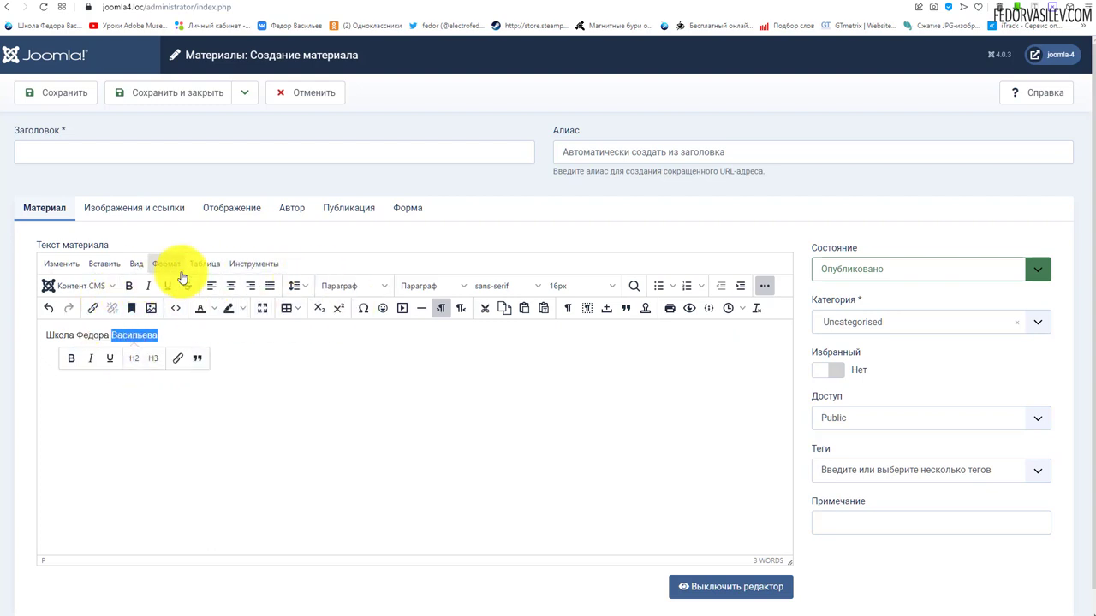
click(71, 359)
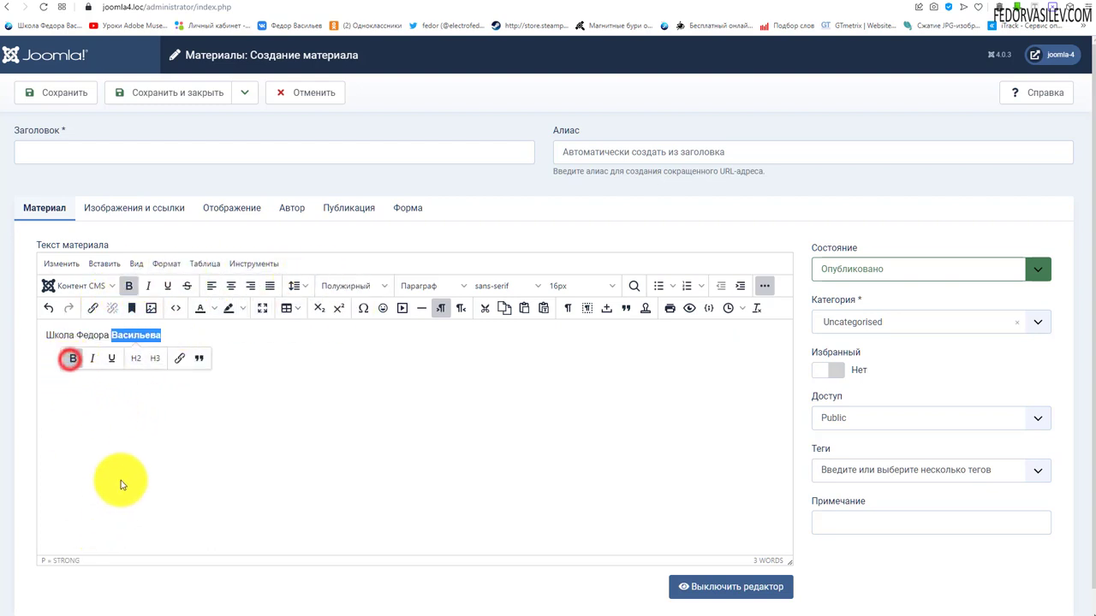
click(124, 471)
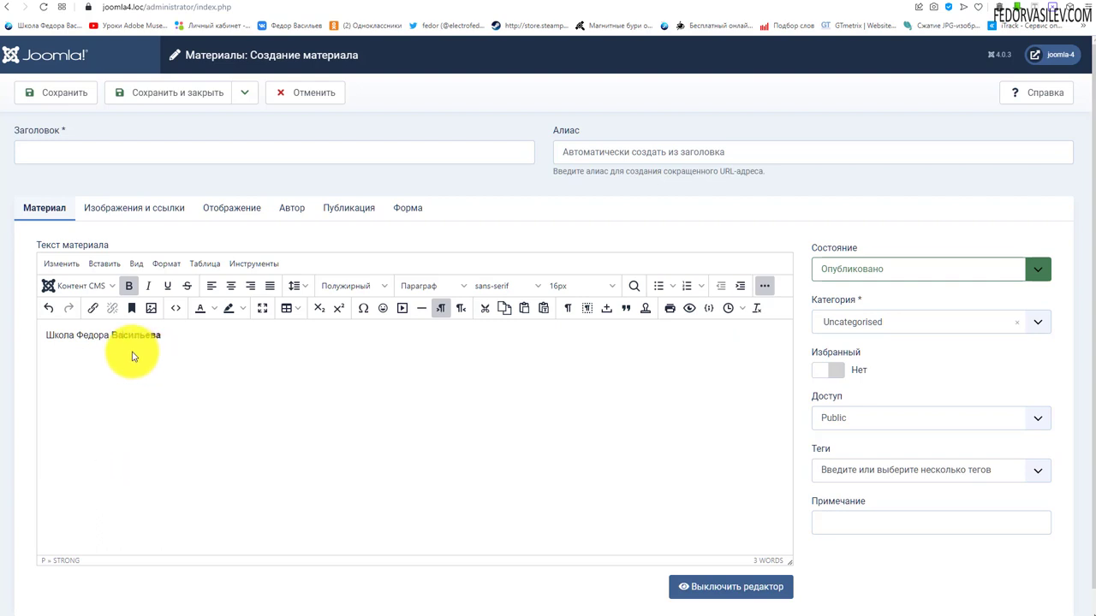
Step: Remove the bold formatting from the last word of the article text
click(105, 331)
drag(163, 335, 111, 335)
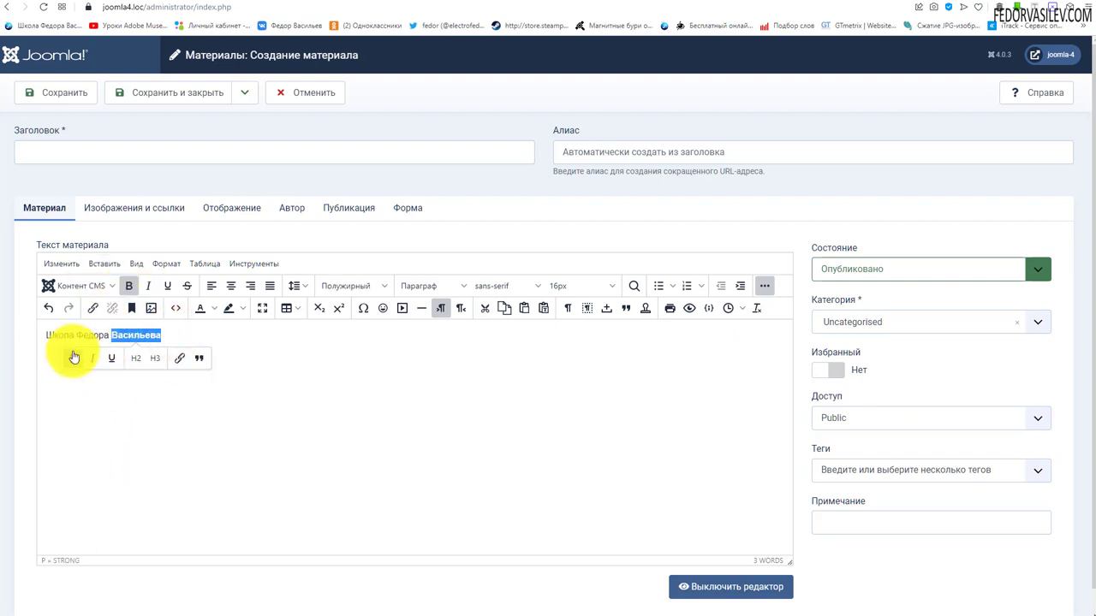
click(74, 357)
click(144, 423)
Step: Set the last word of the article text in italics and underline it
drag(163, 335, 114, 340)
click(90, 358)
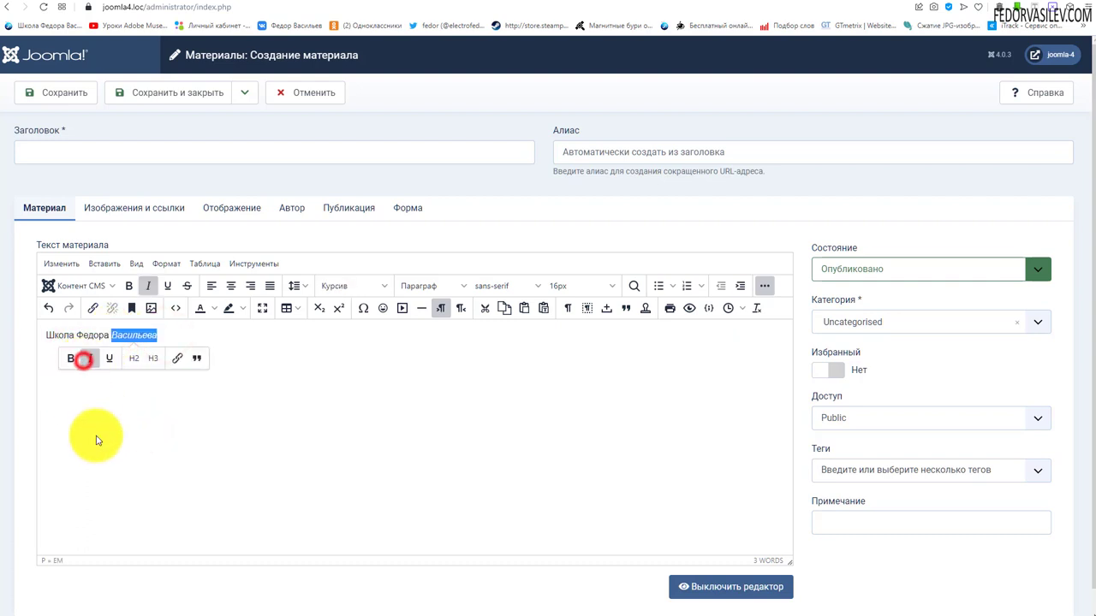
click(106, 424)
drag(161, 335, 110, 336)
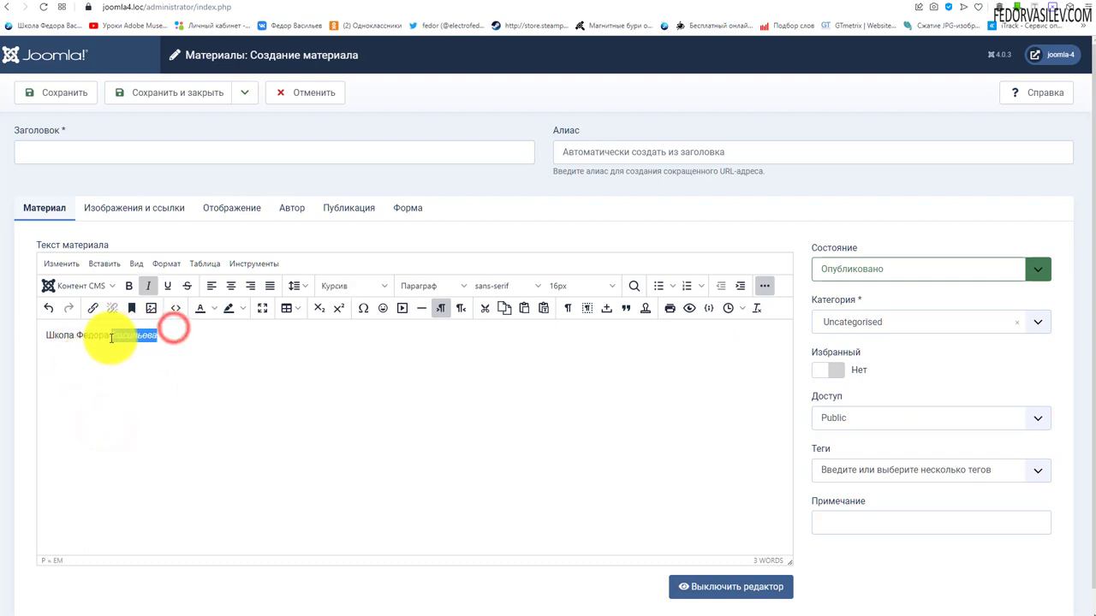
click(102, 361)
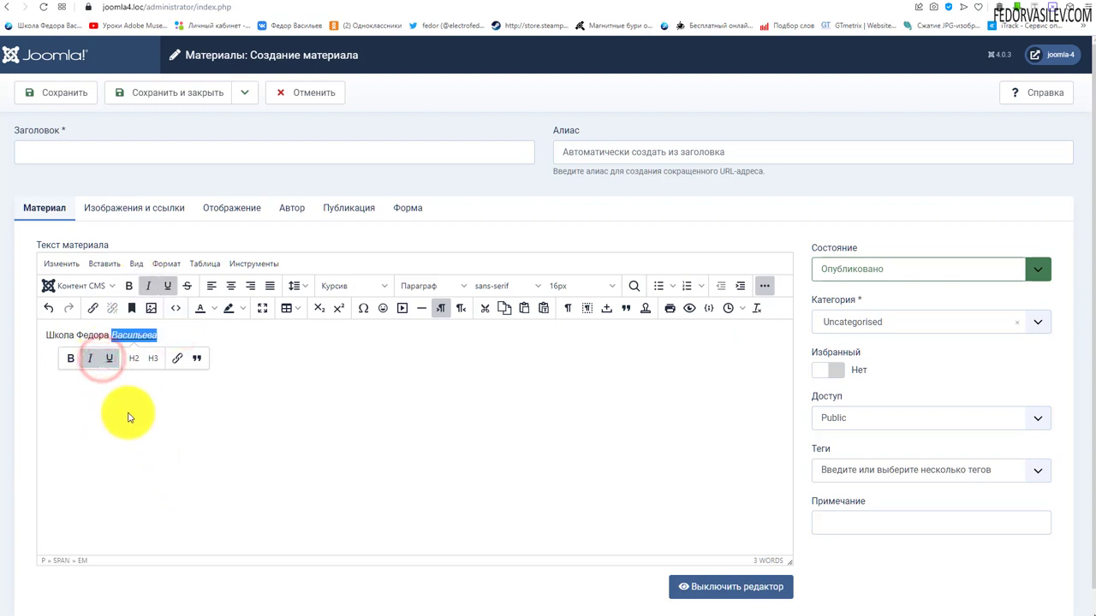
Step: Remove the underline and italics from the last word of the article text
click(108, 360)
click(90, 358)
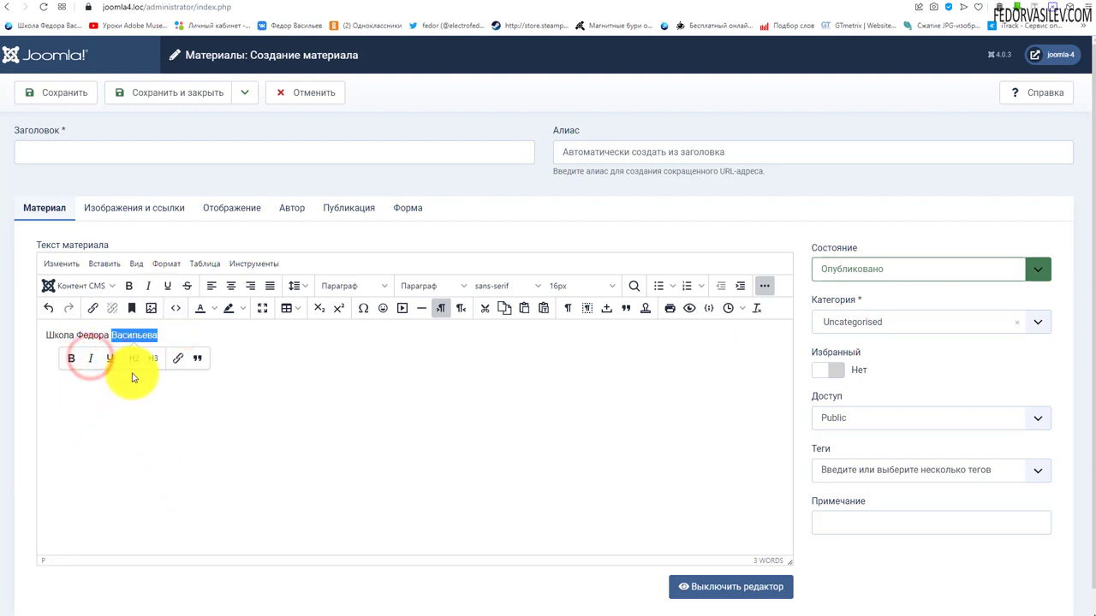
click(170, 400)
Step: Format the whole line of article text as a level 2 heading
triple_click(164, 333)
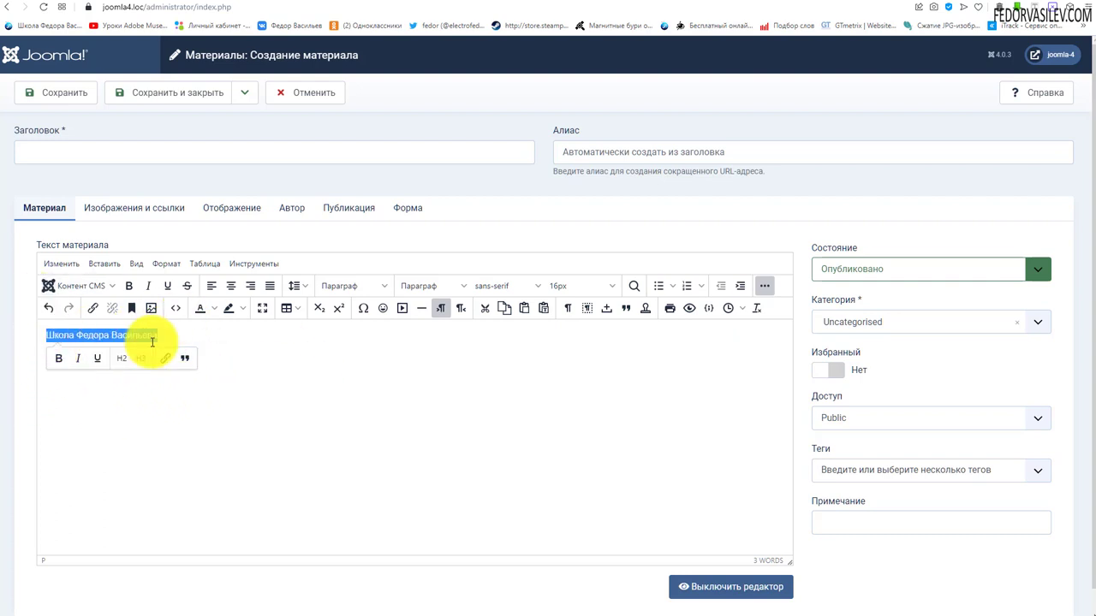
click(121, 358)
click(140, 438)
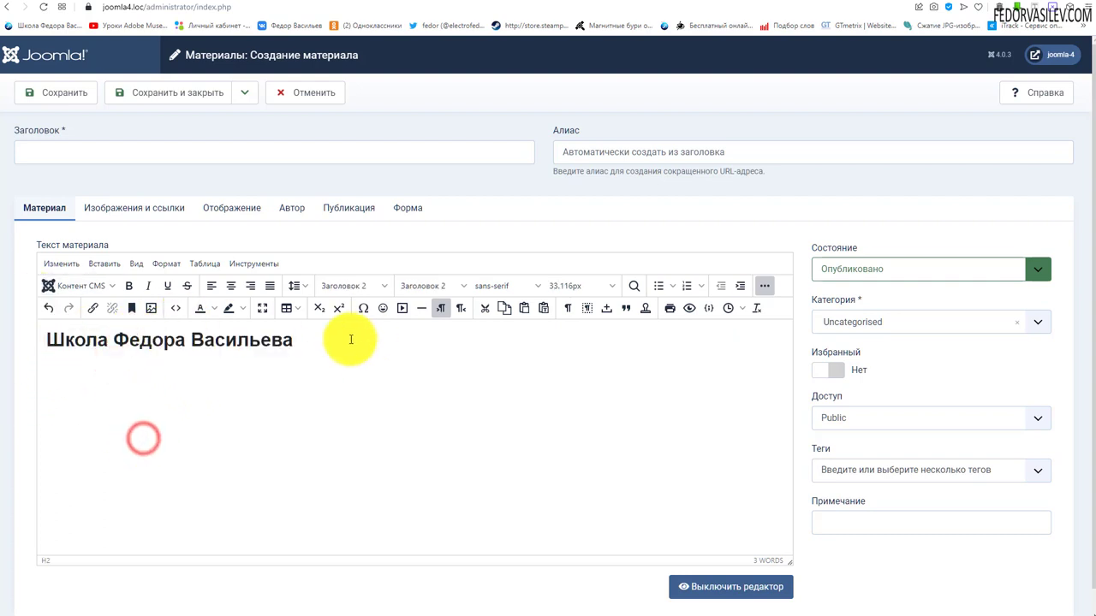
Step: Examine the opening and closing heading tags in the article's source code, and close the code view without changes
click(174, 308)
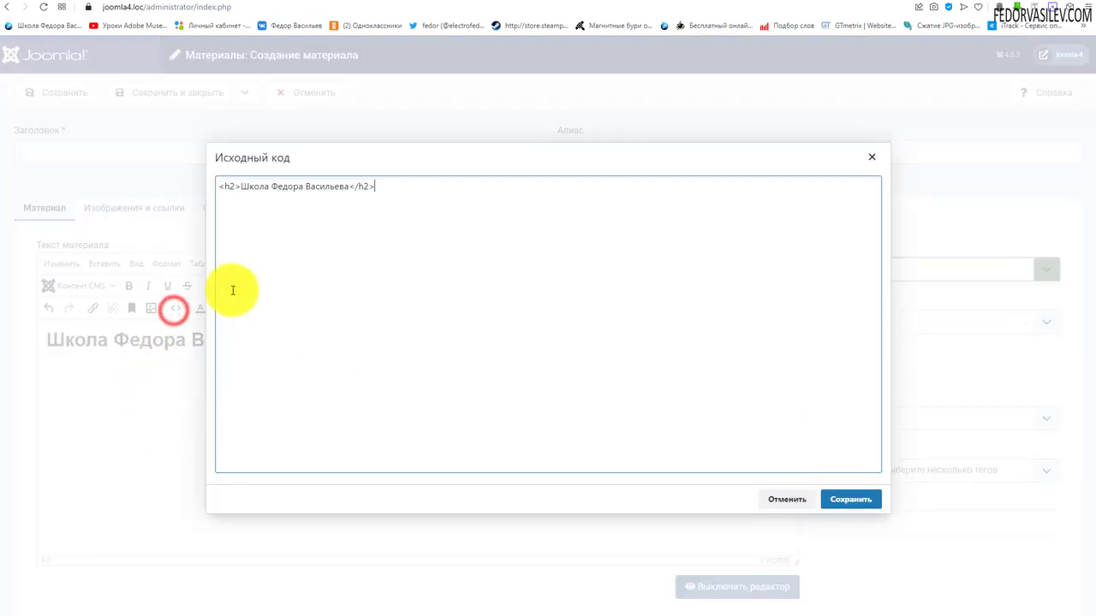
double_click(223, 187)
drag(222, 188, 241, 188)
drag(376, 188, 349, 187)
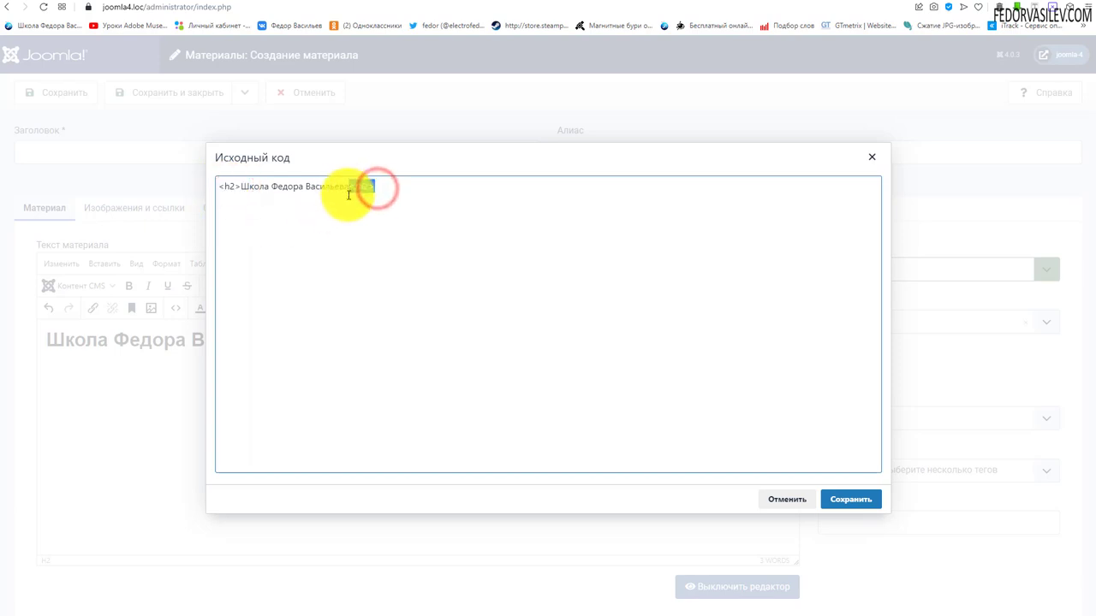
click(878, 155)
Step: Change the text line to a level 3 heading and switch it back to a normal paragraph
drag(298, 340, 29, 337)
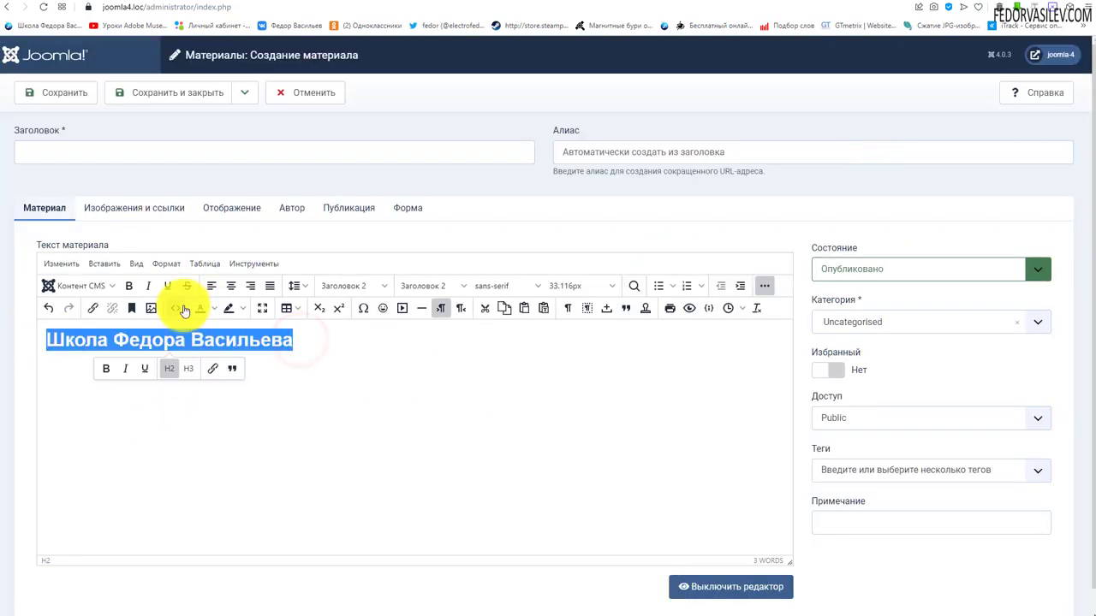
click(189, 368)
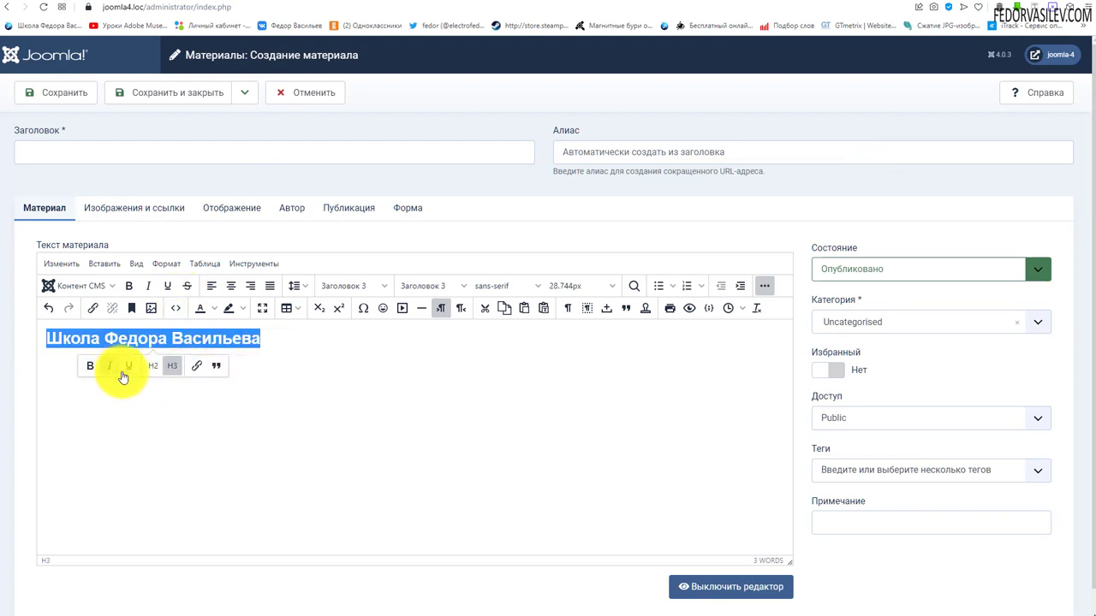
click(170, 366)
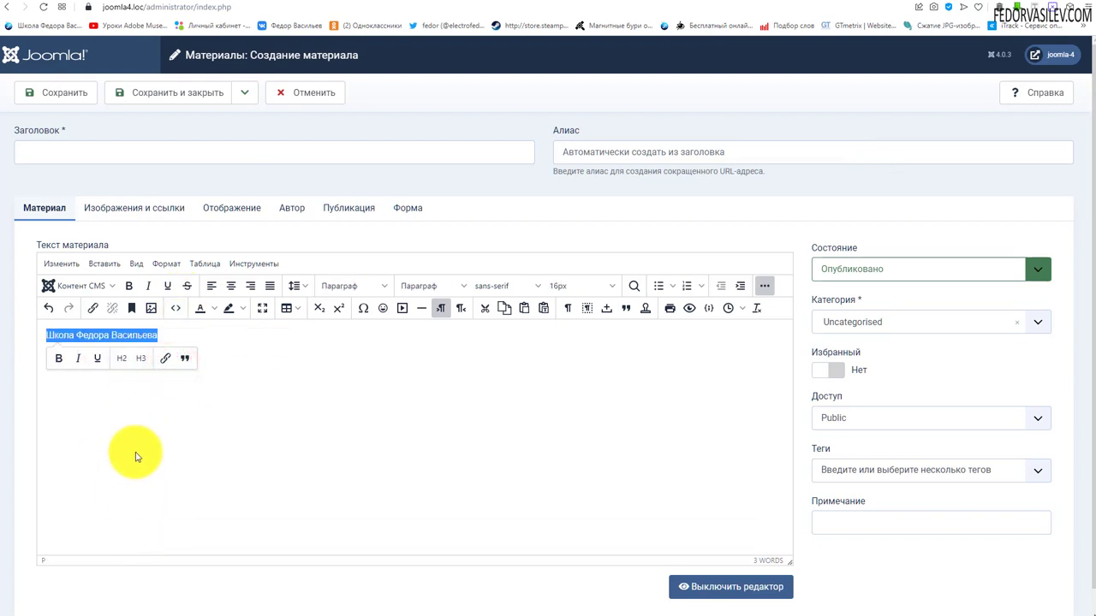
Step: Try to add a link without an address to the last word, set to open in a new window (В новом окне)
drag(180, 335, 112, 340)
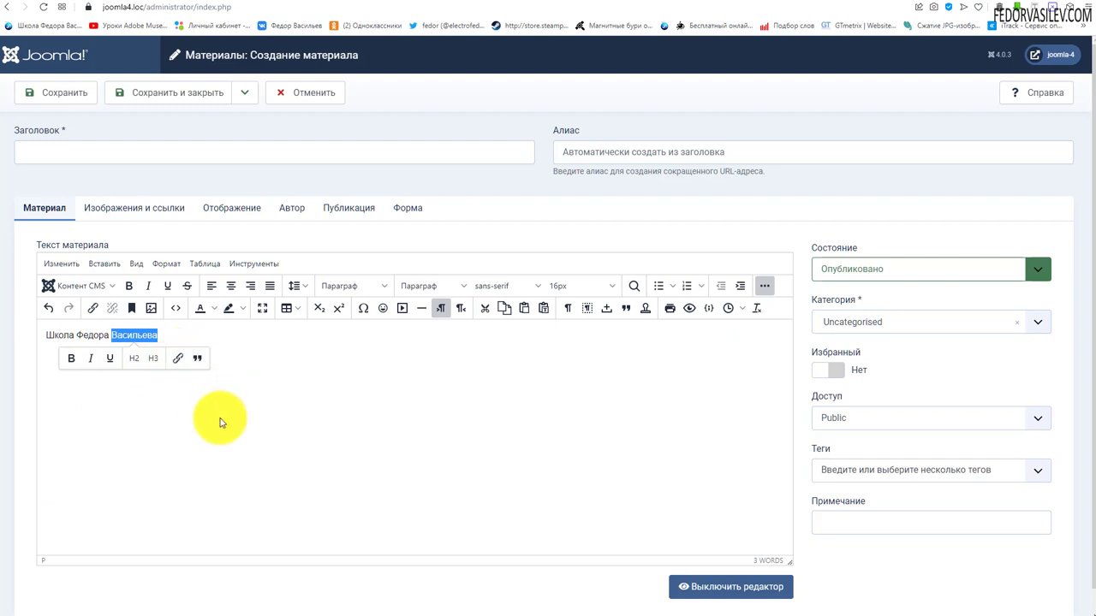
click(93, 310)
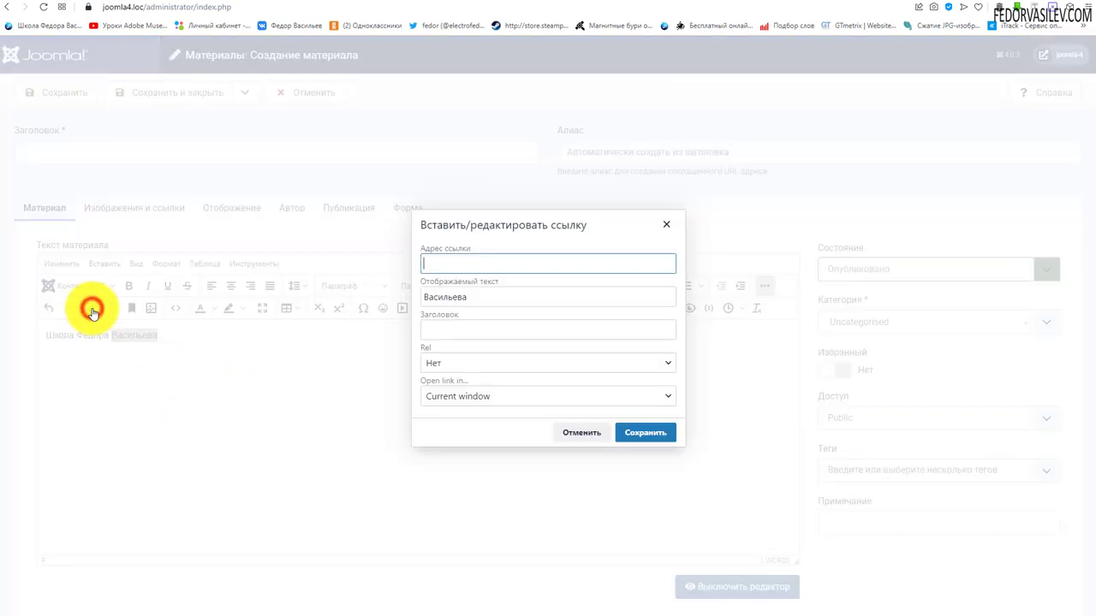
click(450, 264)
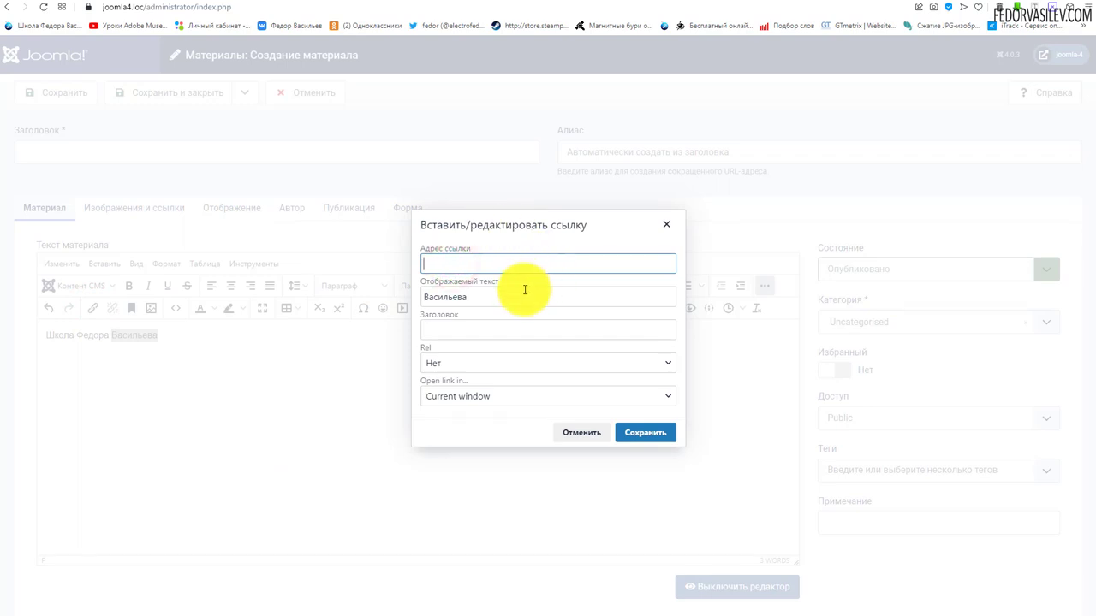
click(469, 396)
click(462, 437)
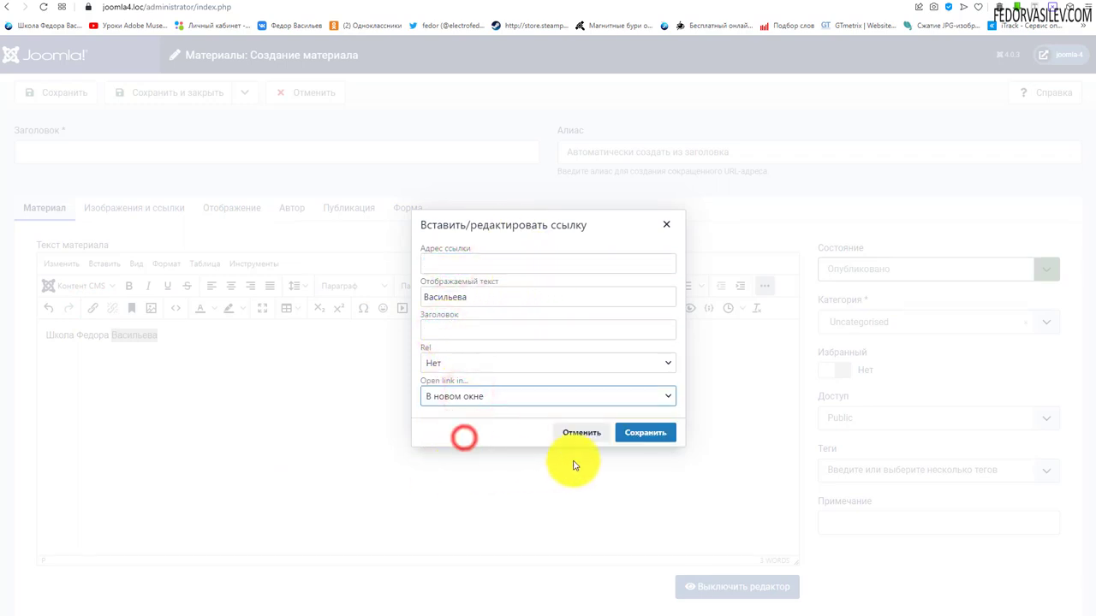
click(646, 435)
click(194, 424)
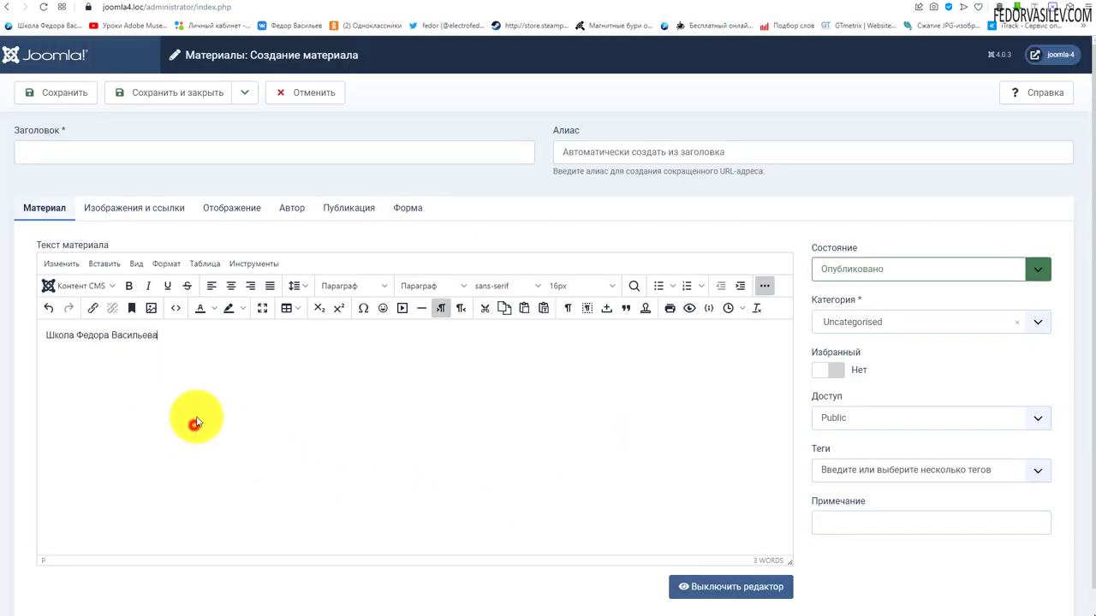
Step: Try to remove the link from the last word of the article text
drag(178, 334, 111, 336)
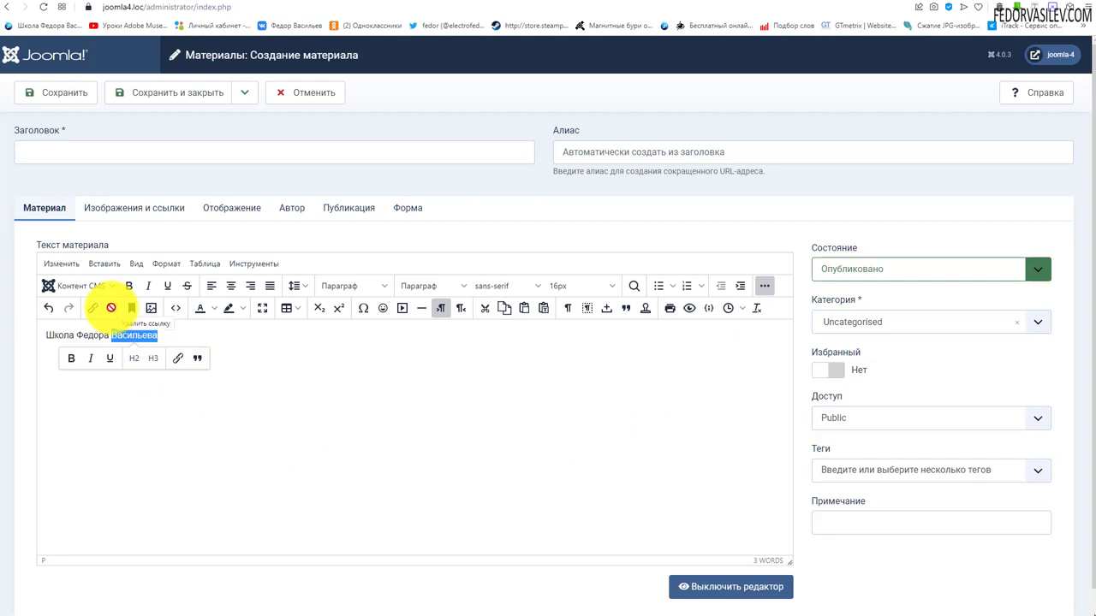
click(111, 308)
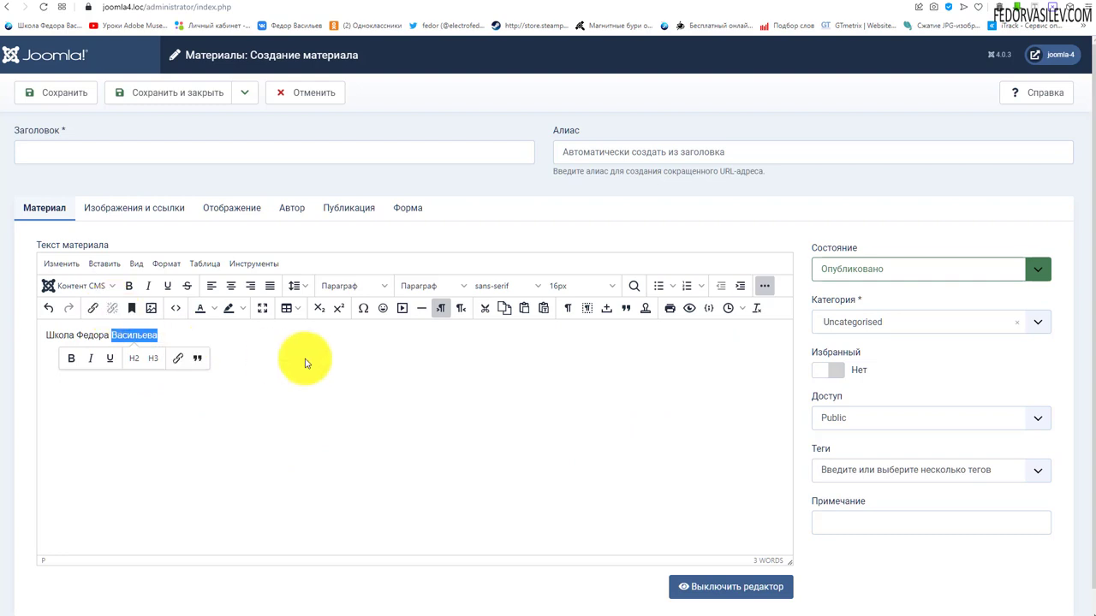
click(135, 416)
Step: Apply bold, italic and underline formatting together to the last word of the article text
drag(172, 336, 112, 338)
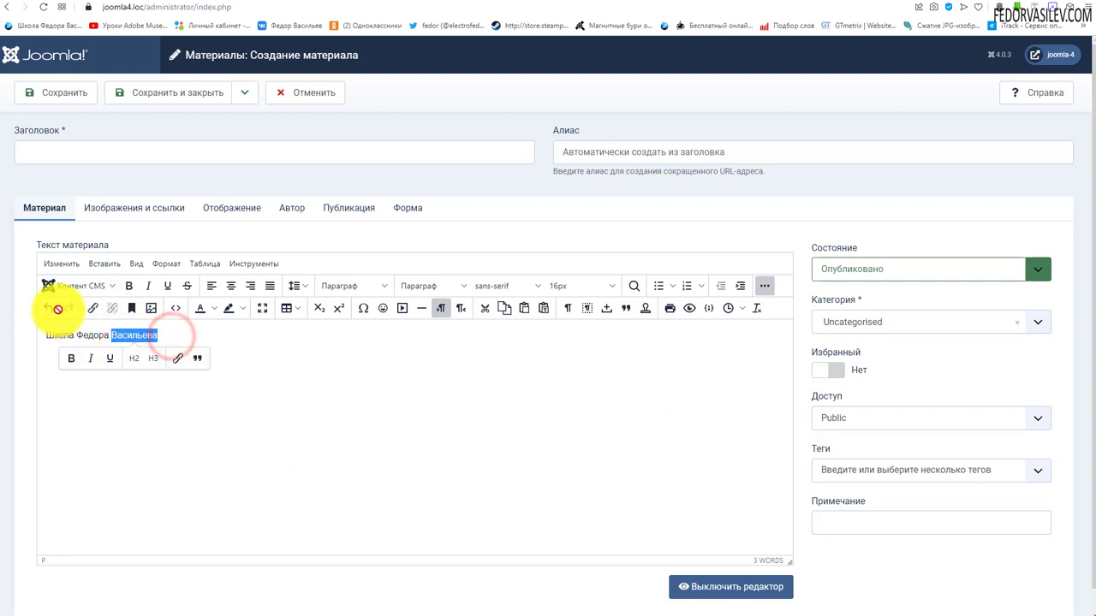
click(129, 287)
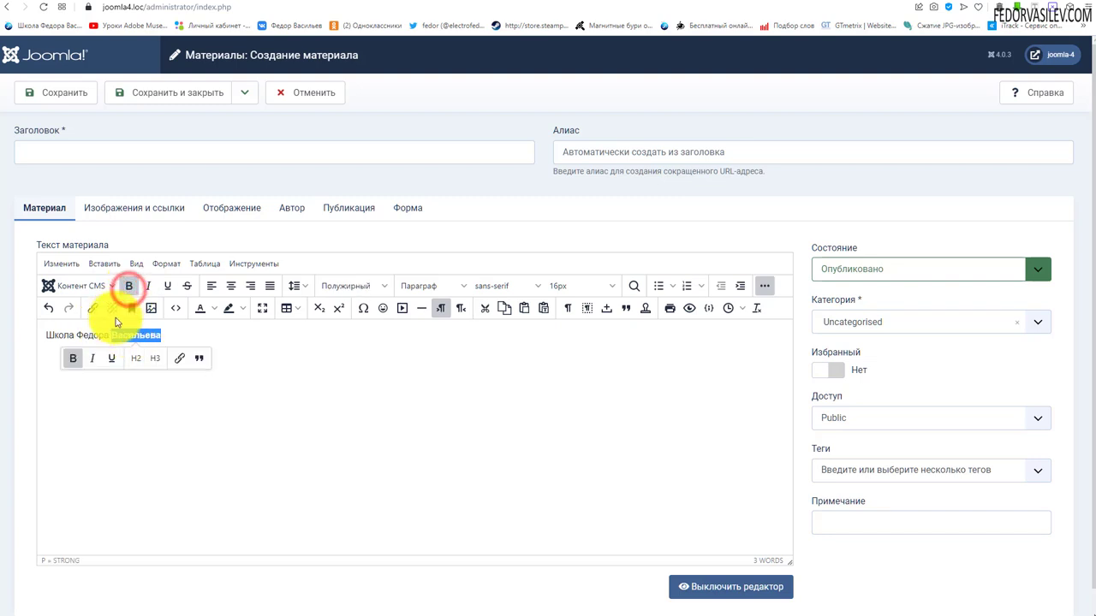
click(145, 287)
click(168, 287)
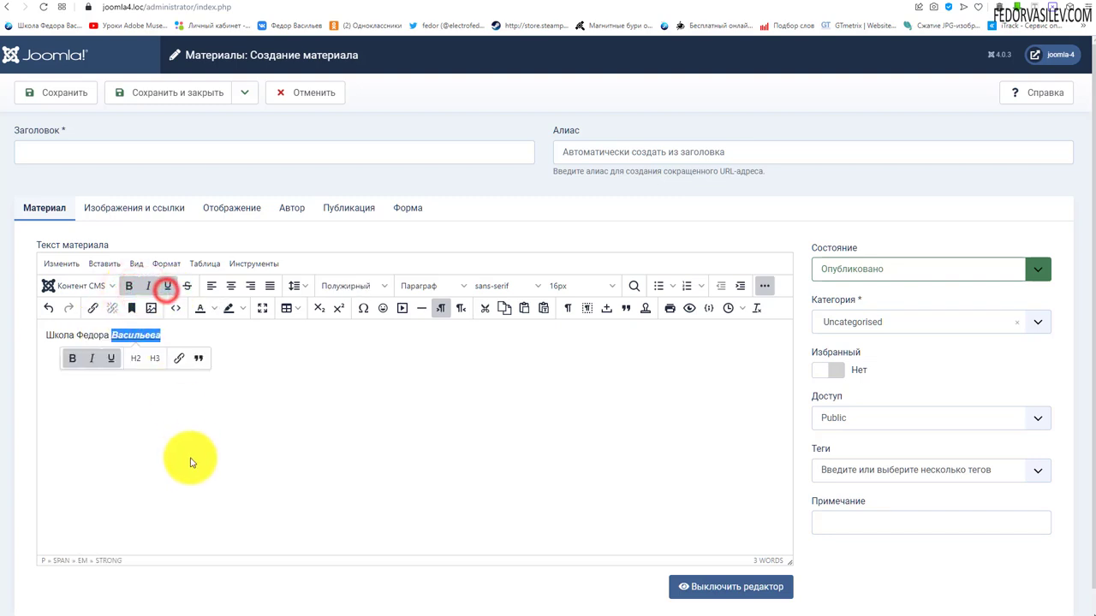
click(190, 454)
Step: Undo the underline, italic and bold formatting of the last word one after another
click(47, 308)
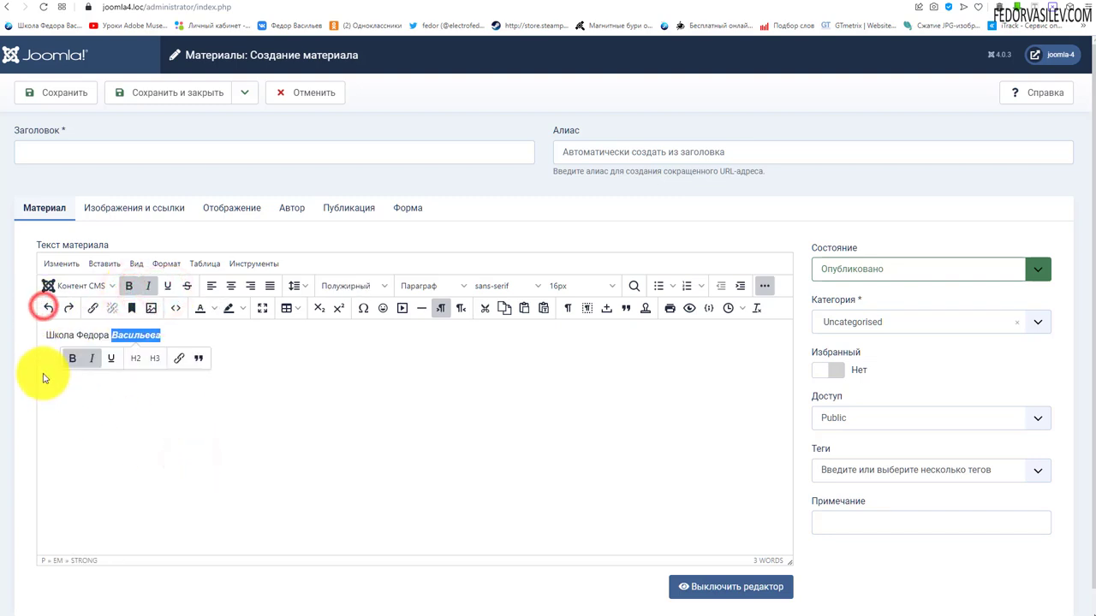
click(49, 308)
click(48, 308)
click(107, 453)
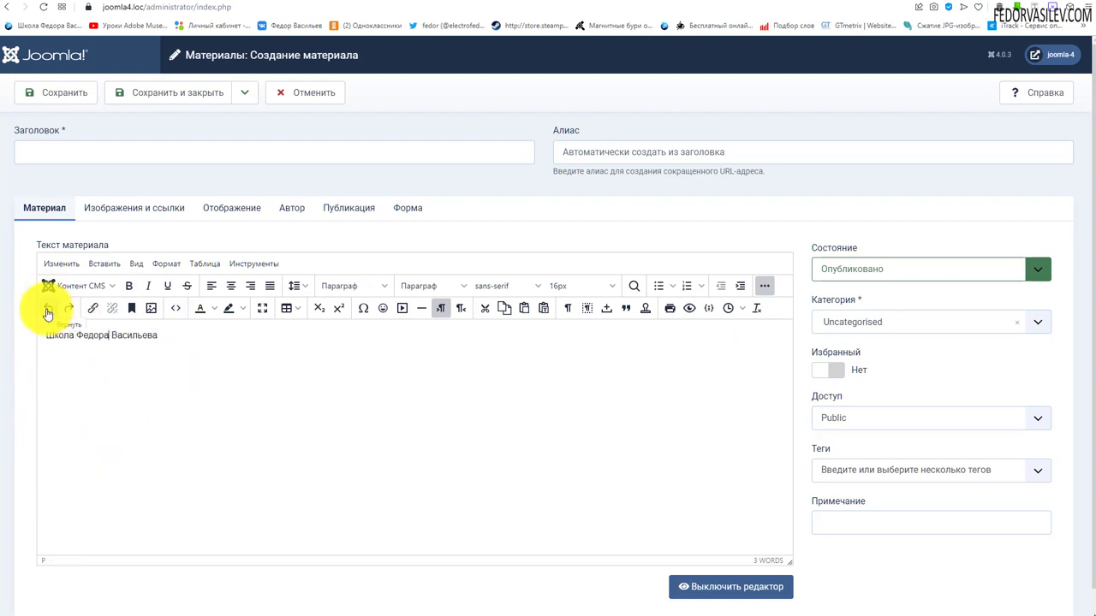
Step: Look over the source, width and height fields of the video insertion dialog and close it without inserting anything
click(401, 307)
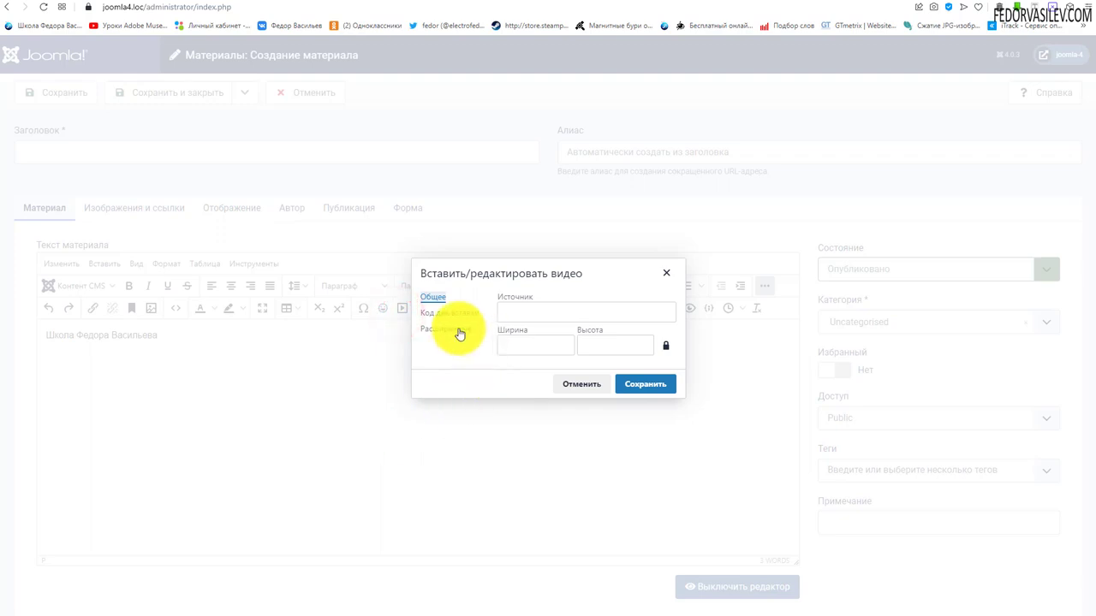
click(508, 342)
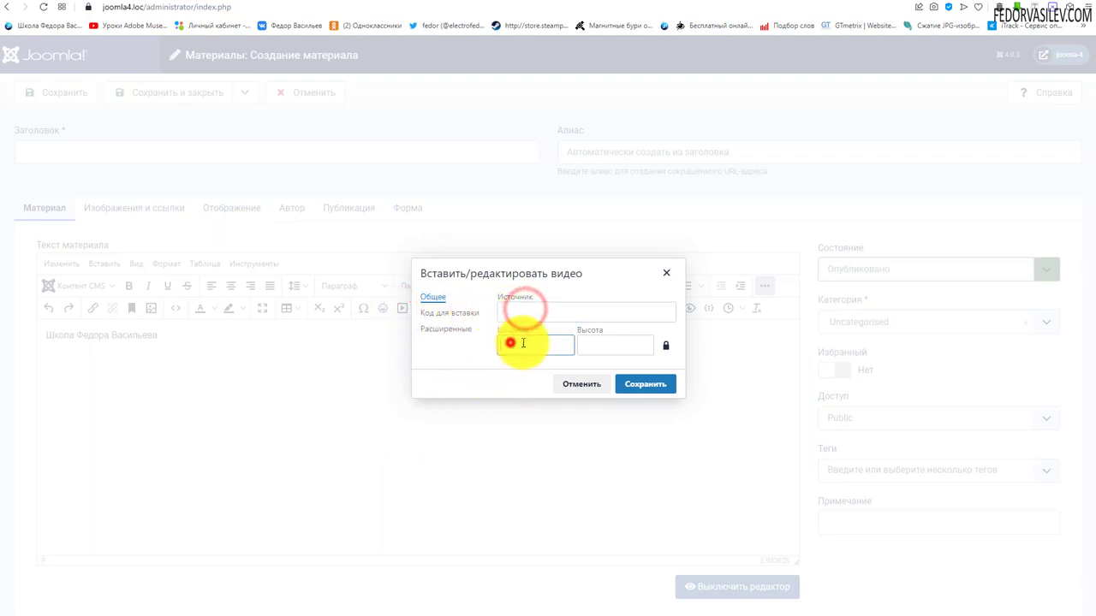
click(611, 337)
click(512, 313)
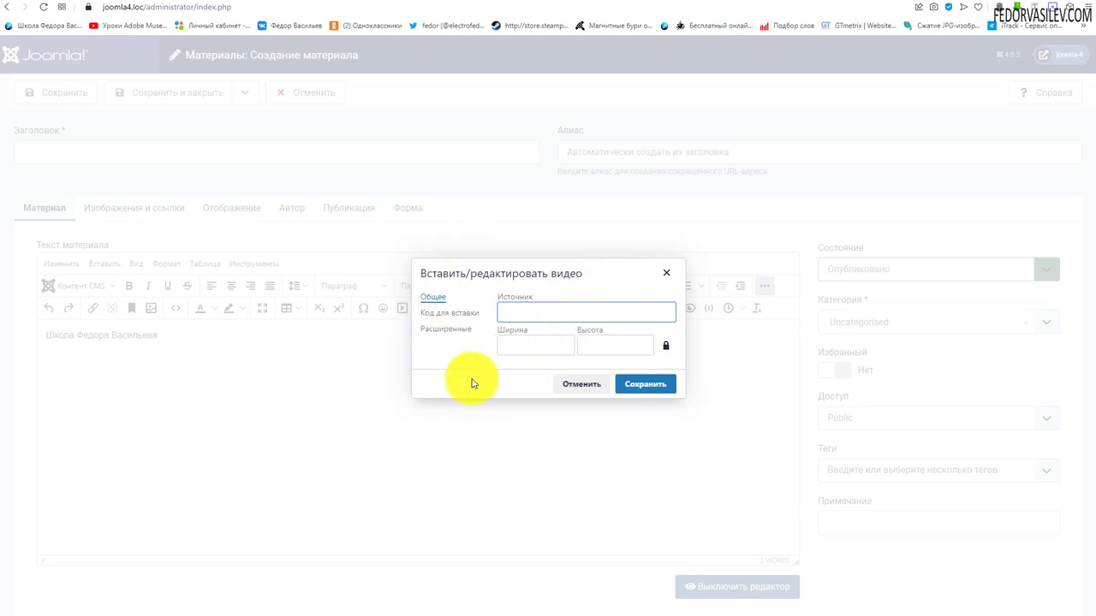
click(666, 275)
Step: Set the font size of the whole article text to 36px
drag(203, 333, 41, 336)
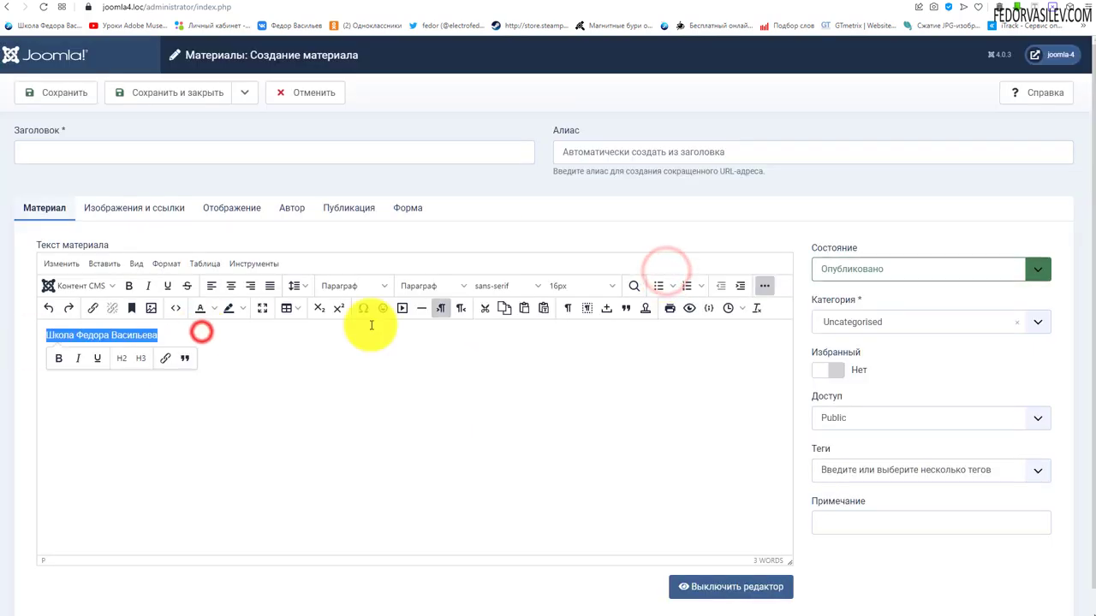
click(608, 287)
click(579, 417)
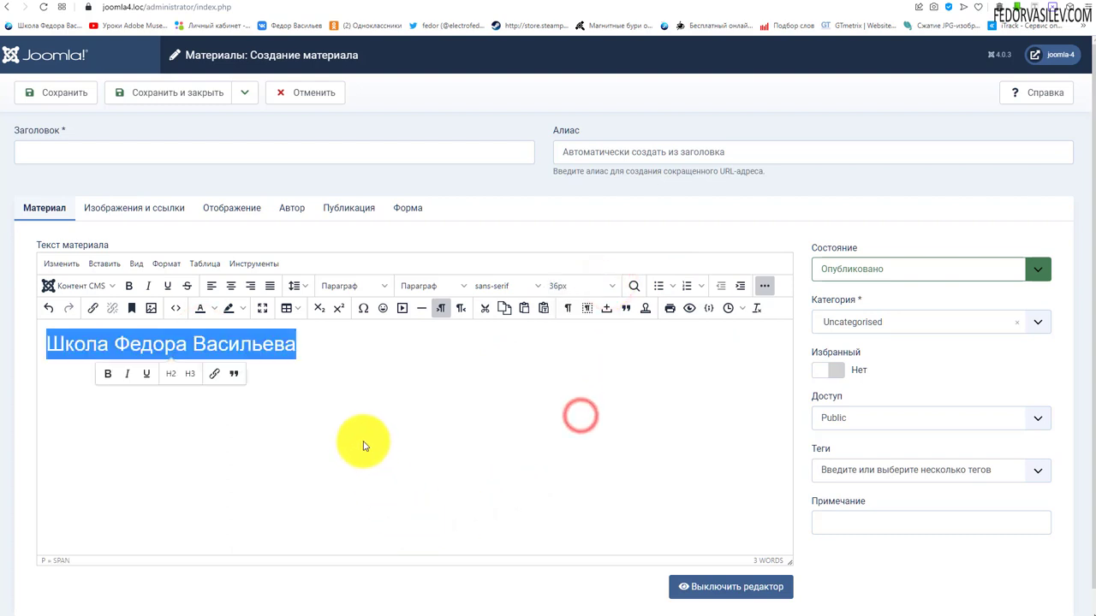
click(315, 417)
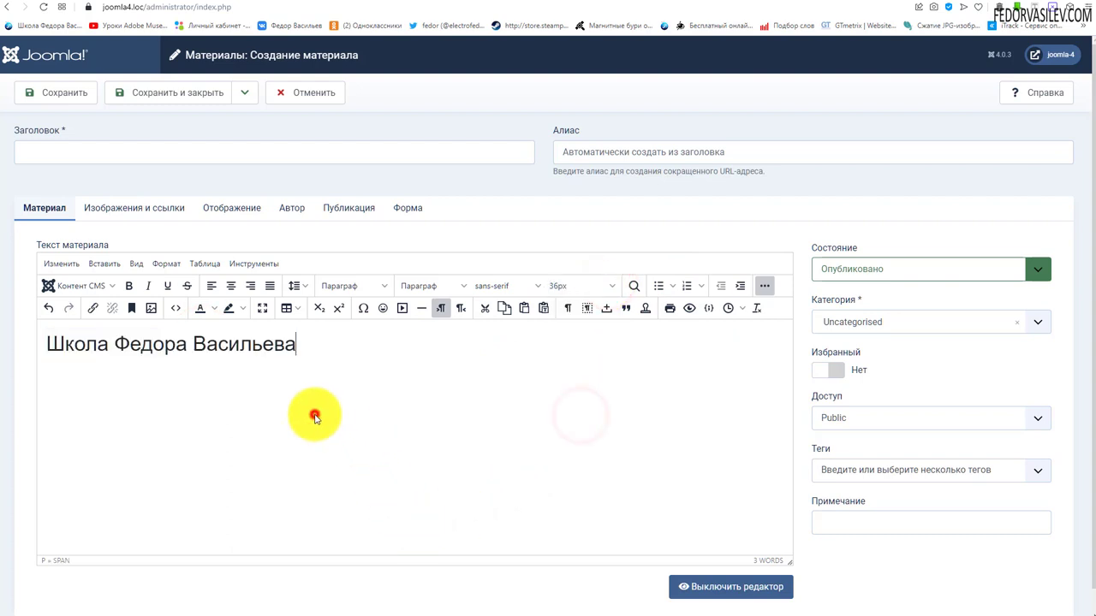
Step: Change the text's font size to 86px in the source code, save it, and undo that change in the editor
click(176, 308)
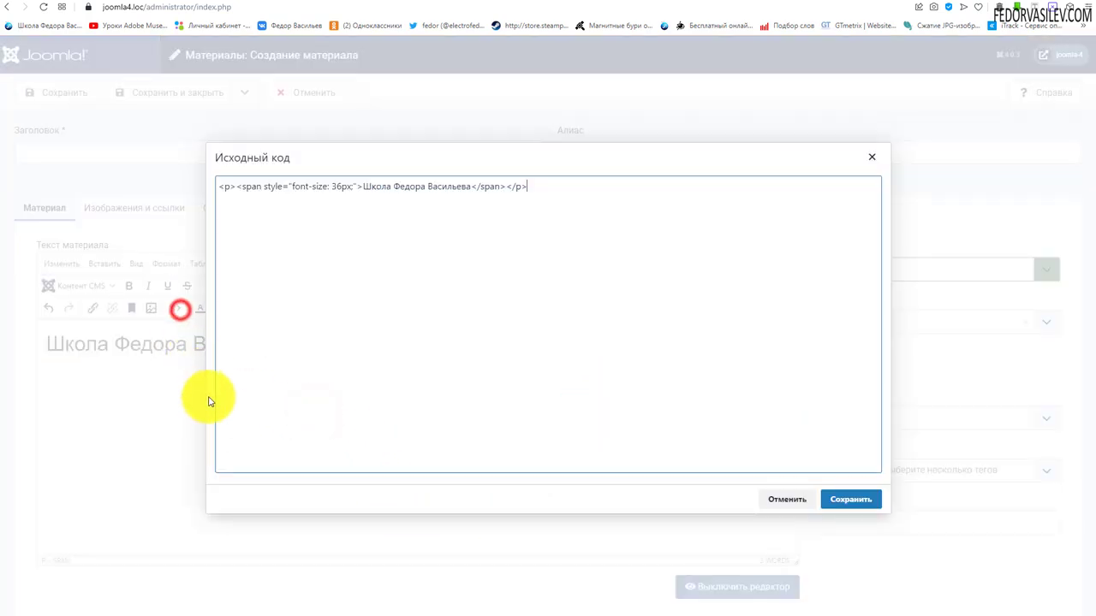
double_click(343, 186)
click(353, 239)
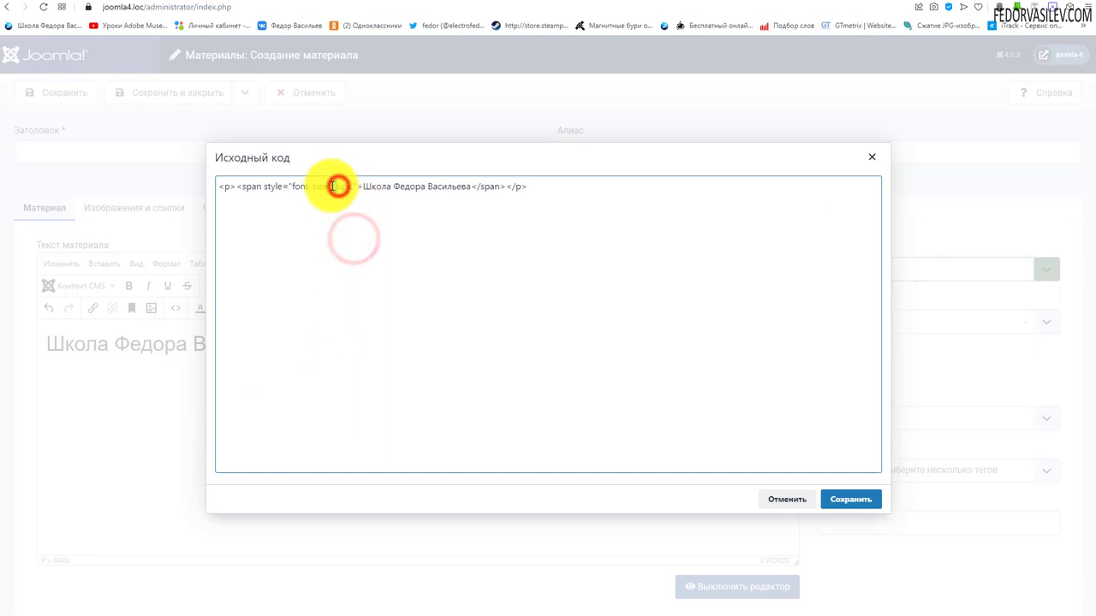
click(840, 501)
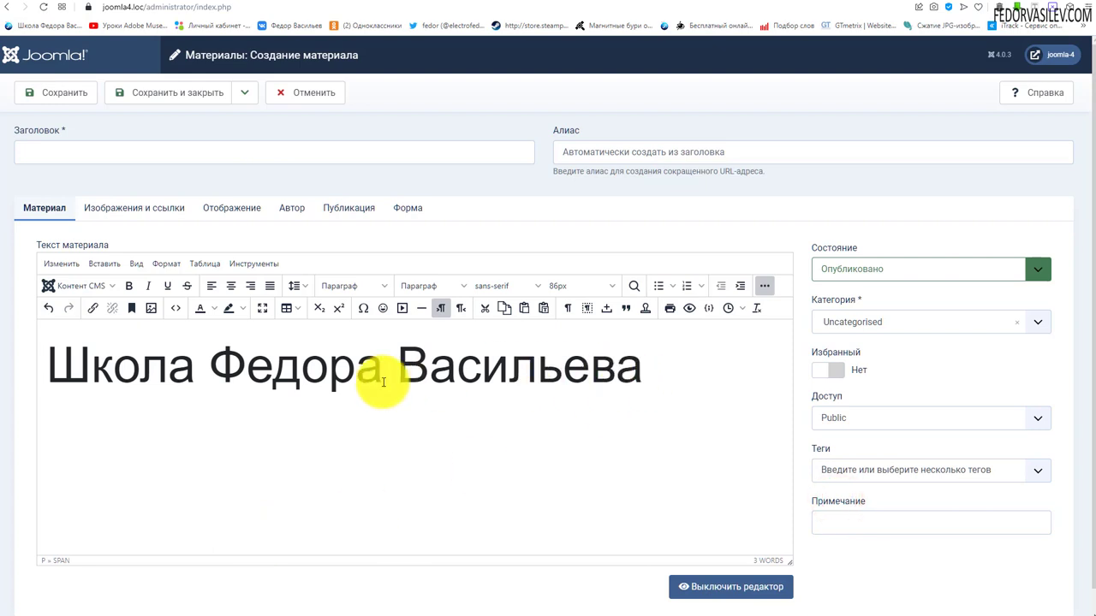
drag(673, 367, 48, 317)
click(48, 309)
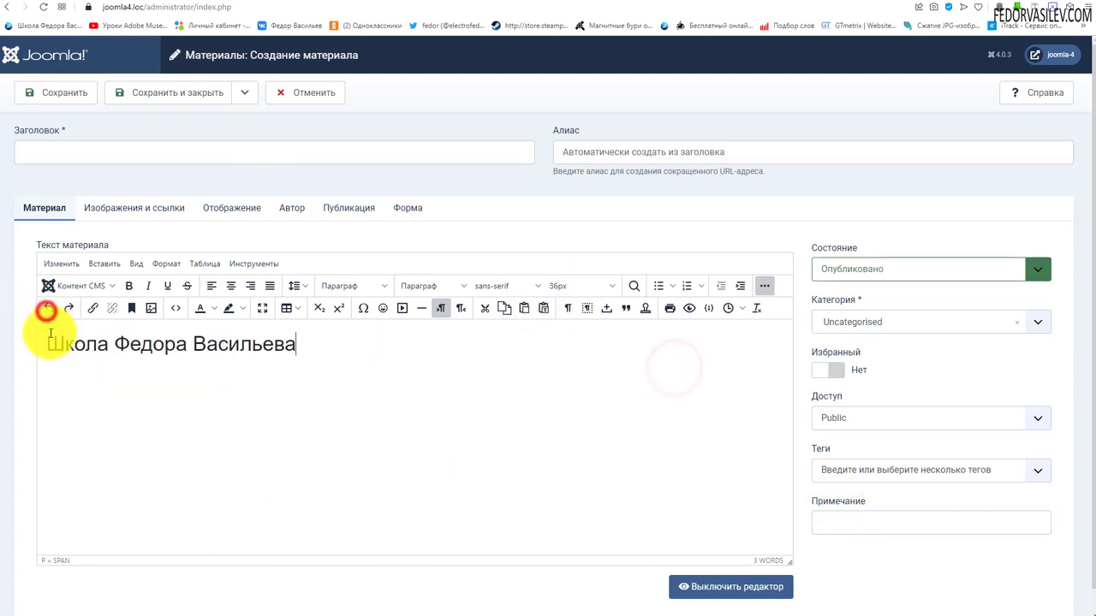
Step: Apply the Arial Black font to the whole article text
triple_click(347, 351)
click(491, 285)
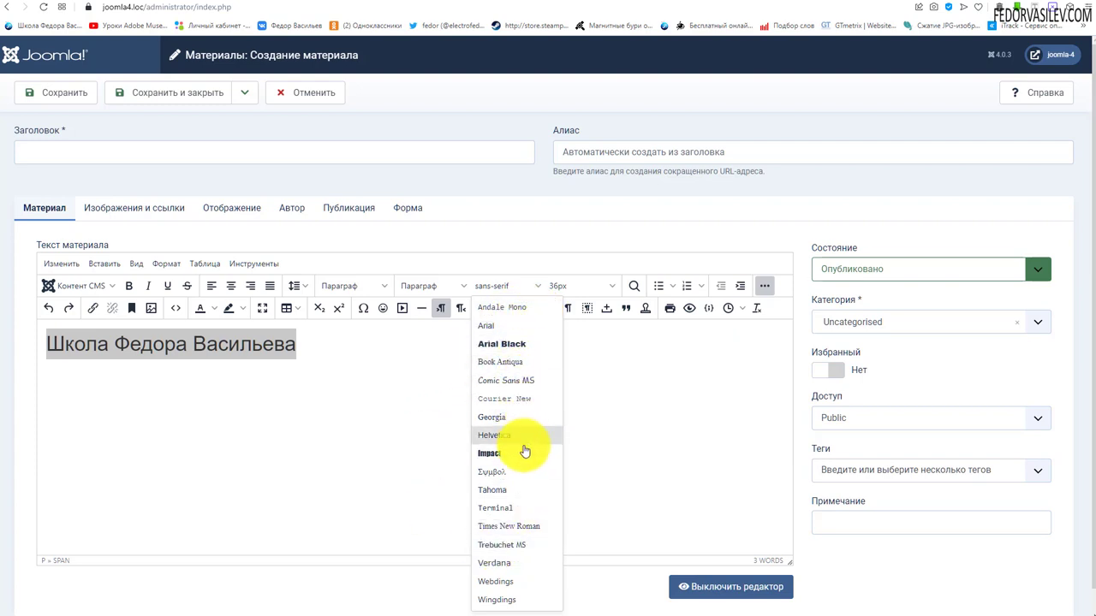
click(509, 343)
click(381, 411)
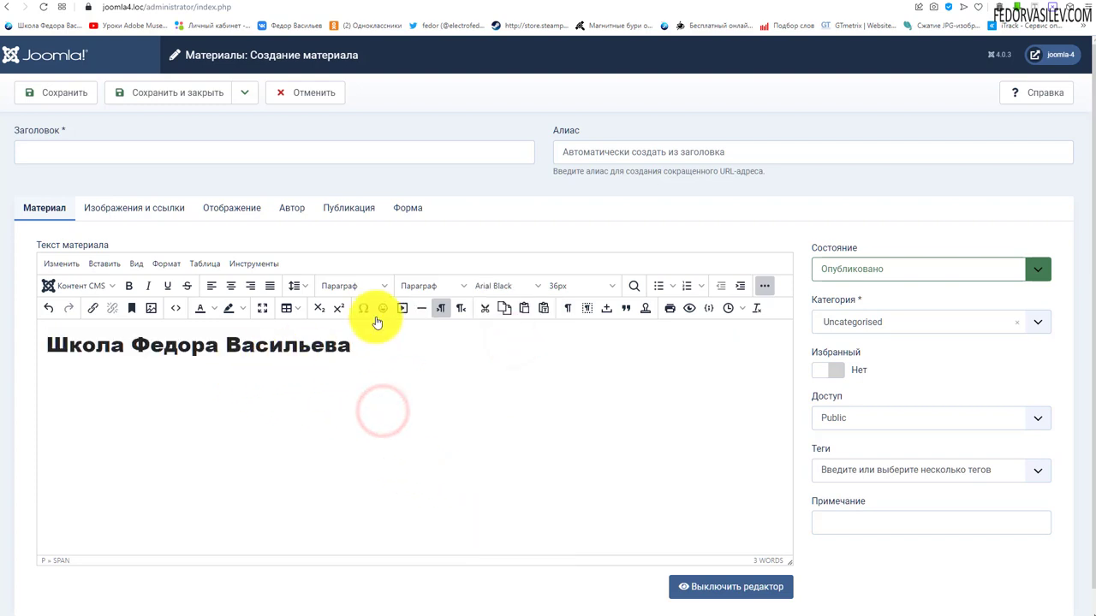
Step: Examine the font-size and font-family styles in the article's source code, and undo the font family change
click(170, 311)
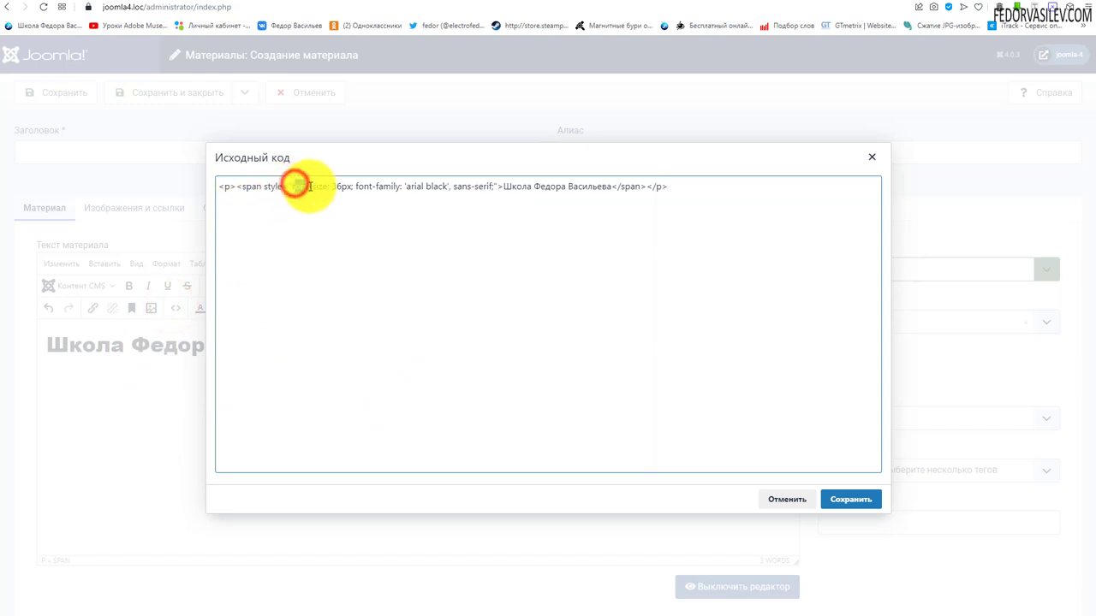
click(342, 186)
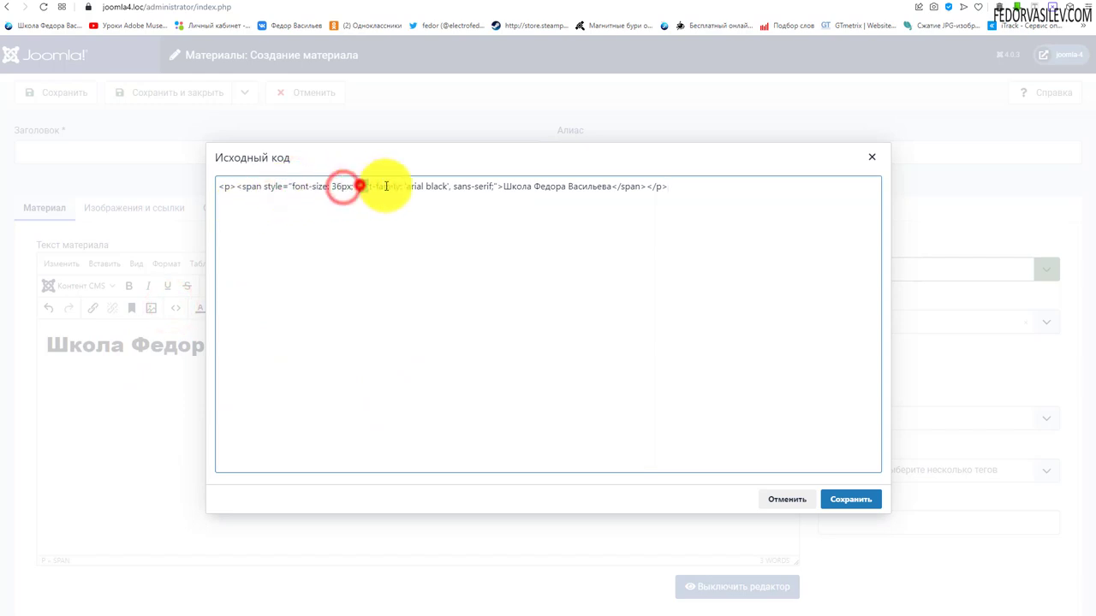
click(419, 236)
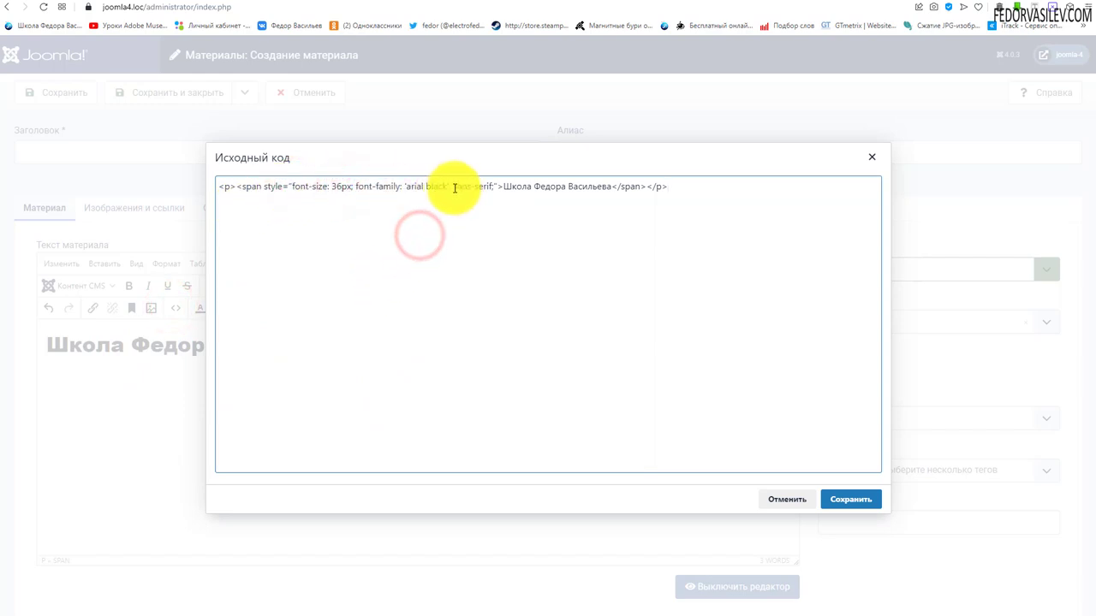
drag(452, 186, 488, 186)
click(873, 154)
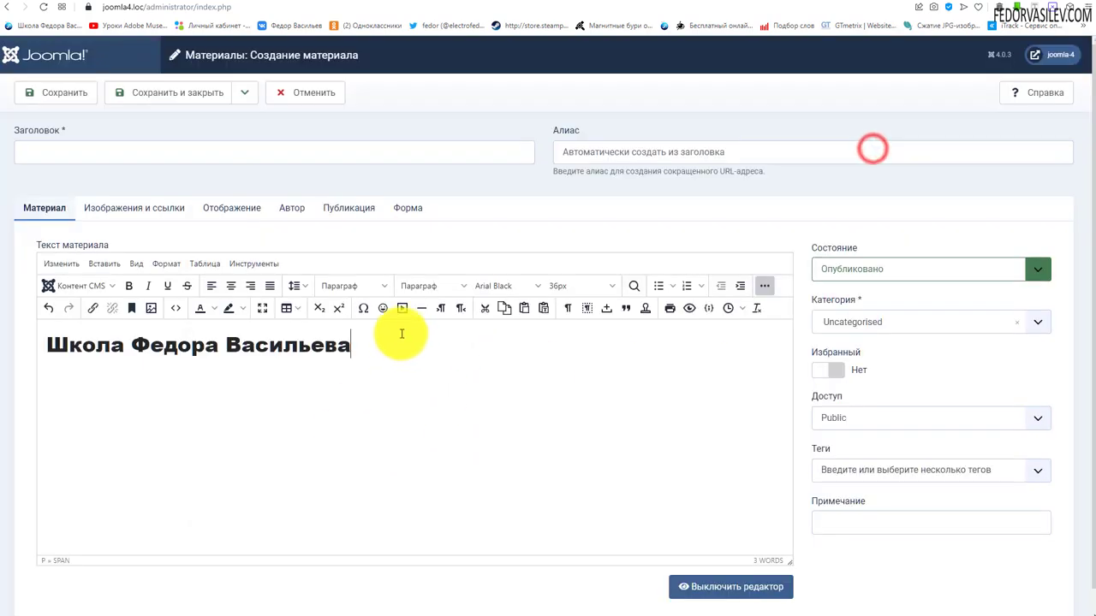
click(49, 308)
Step: Look through the heading levels and the inline (Строчные) and Align format options available for the text
click(438, 291)
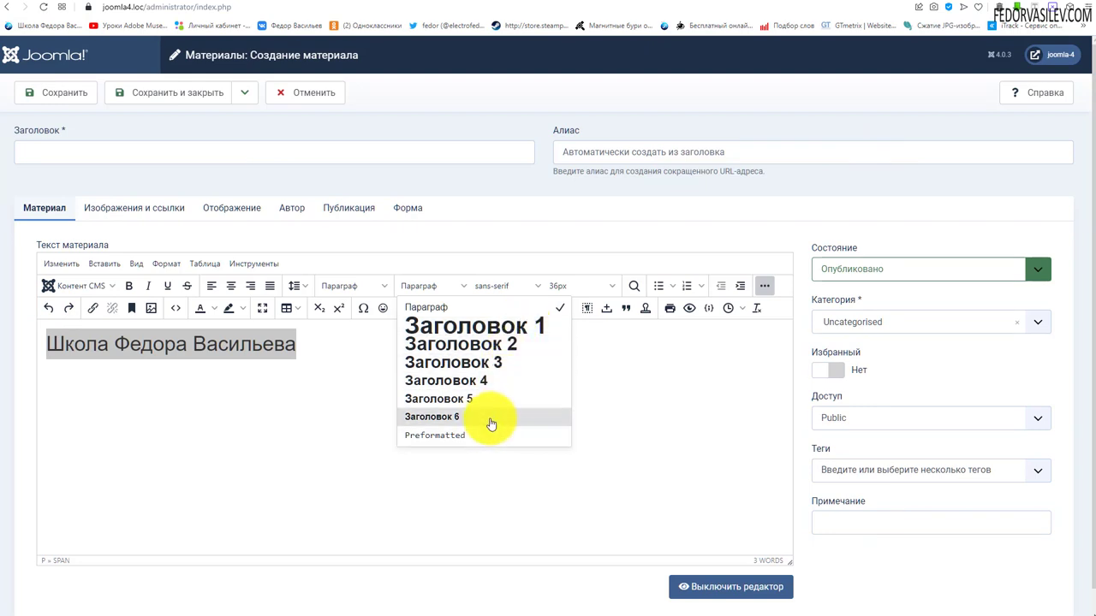
click(354, 286)
mouse_move(352, 334)
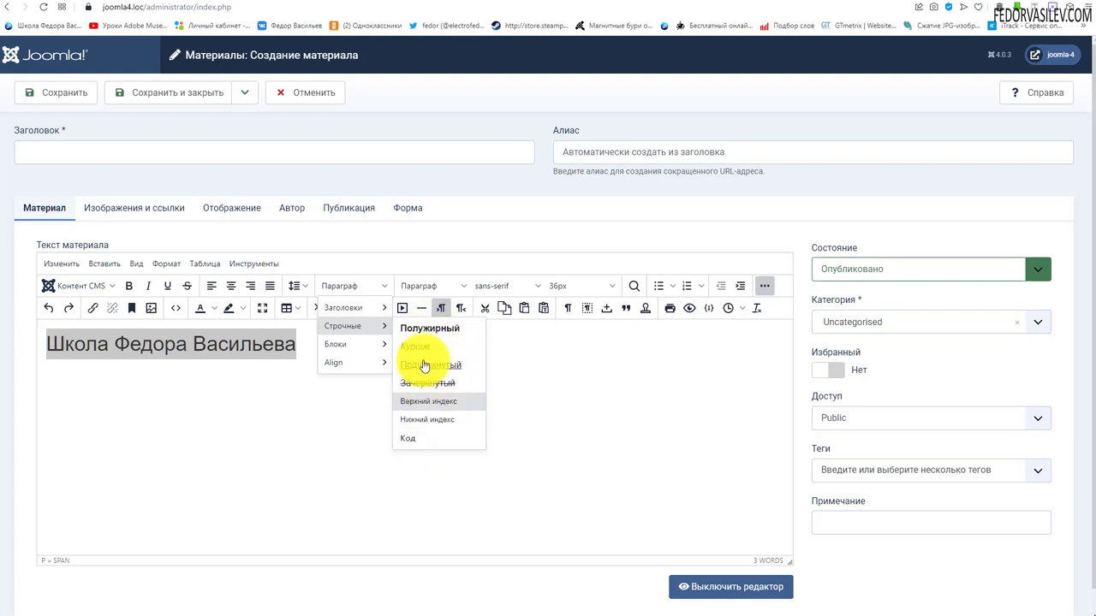
mouse_move(338, 362)
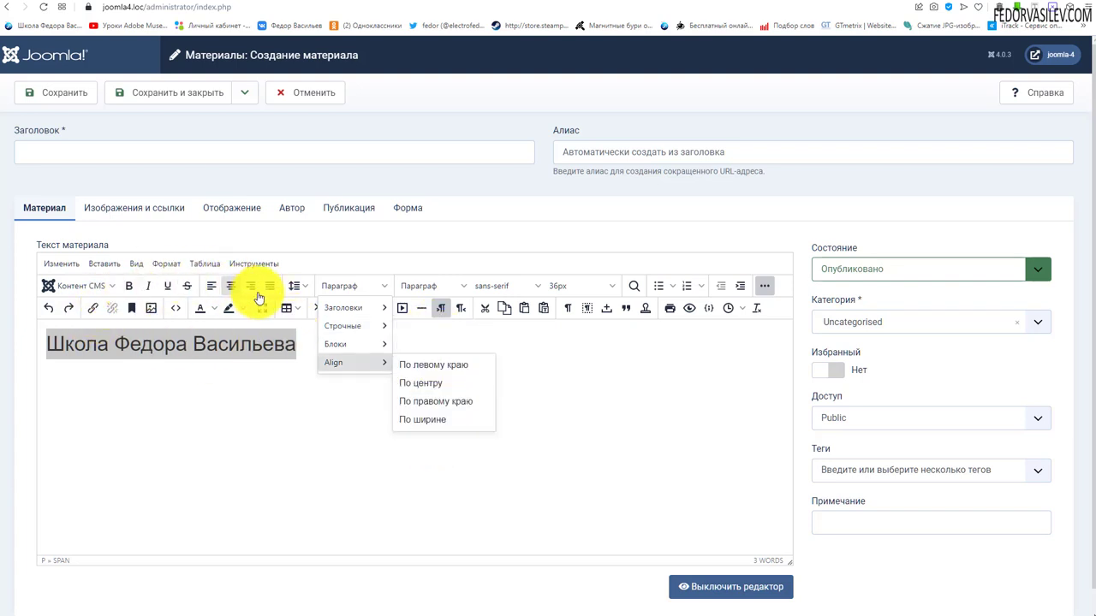
click(245, 492)
Step: Set the colour of the whole article text to red from the preset palette
triple_click(308, 343)
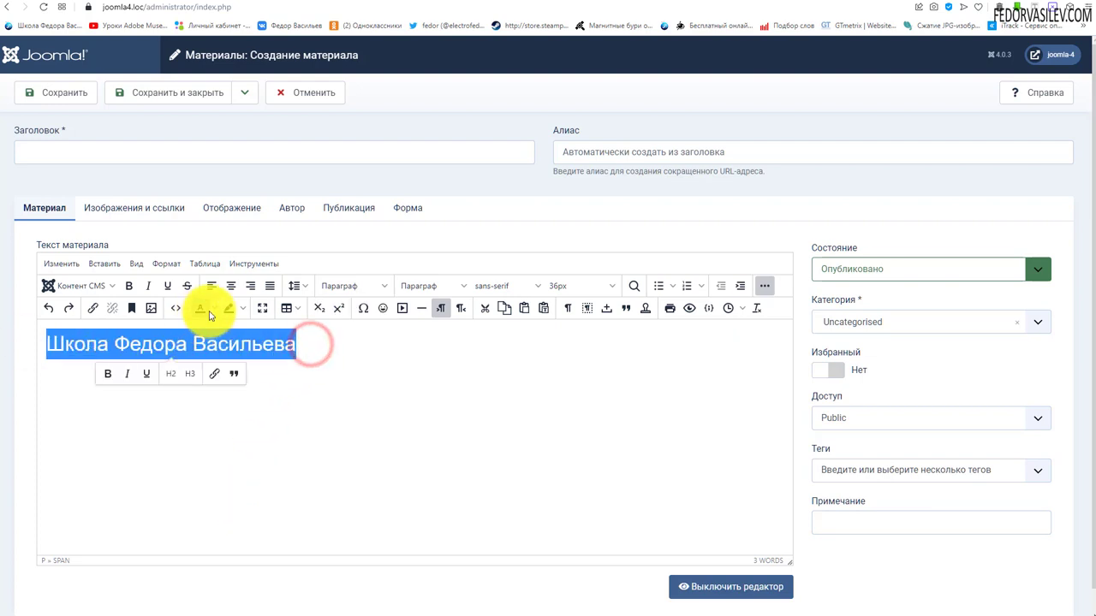
click(213, 310)
click(238, 346)
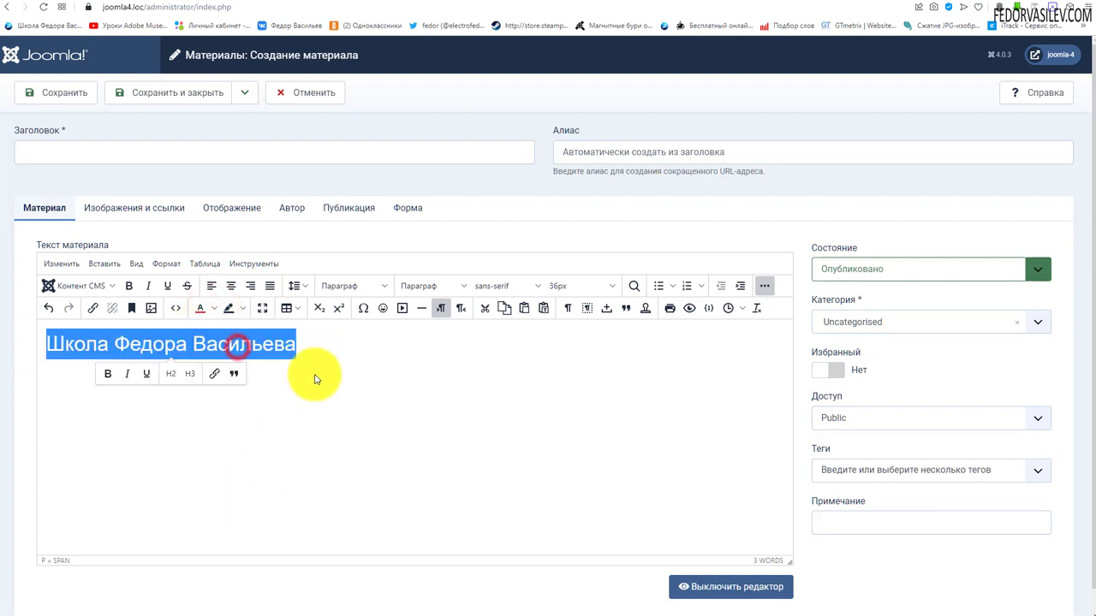
Step: Apply the custom colour 19EAFF to the whole article text using the Color Picker
drag(315, 364, 54, 344)
click(213, 310)
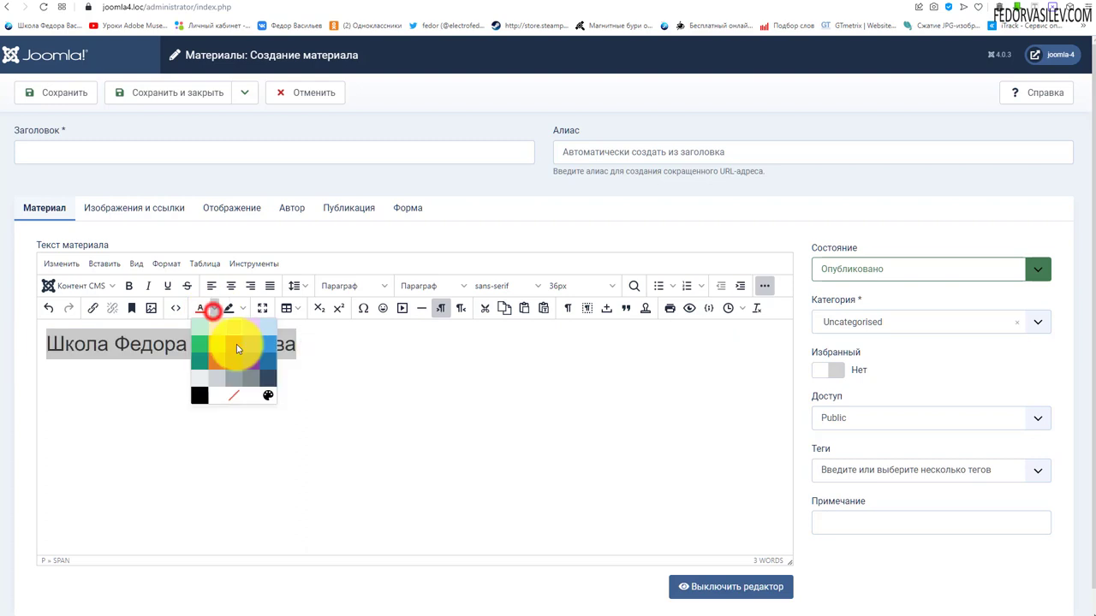
click(267, 402)
click(501, 362)
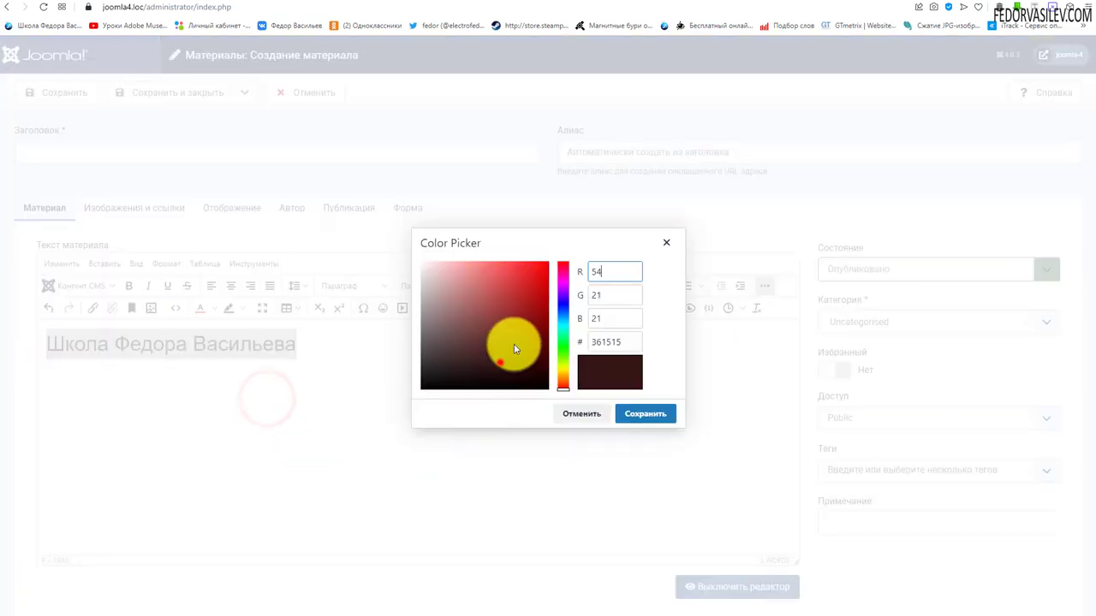
click(562, 323)
click(535, 262)
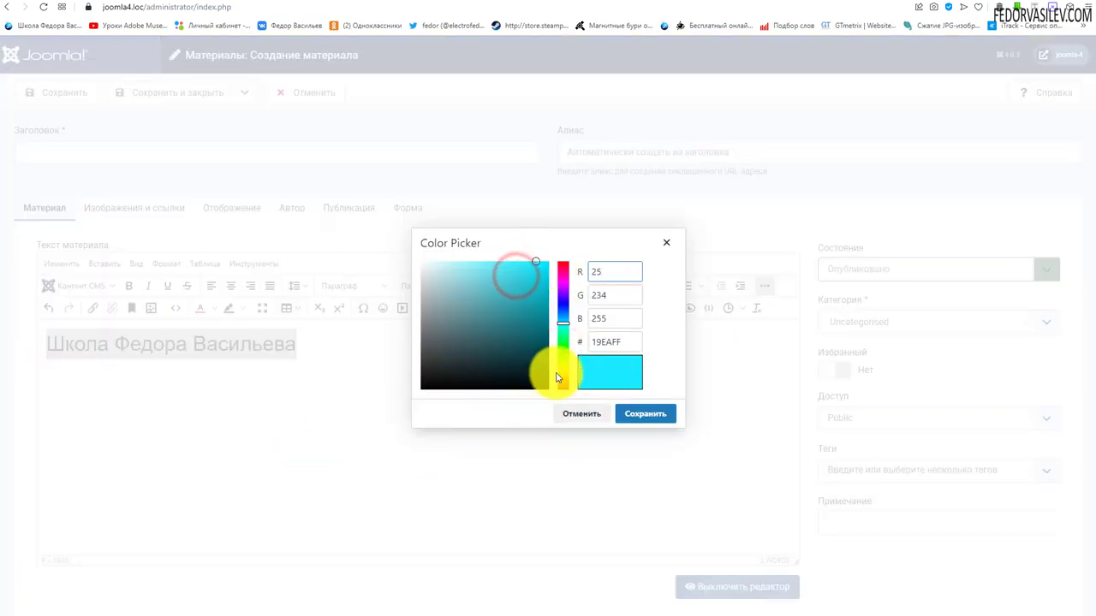
click(634, 342)
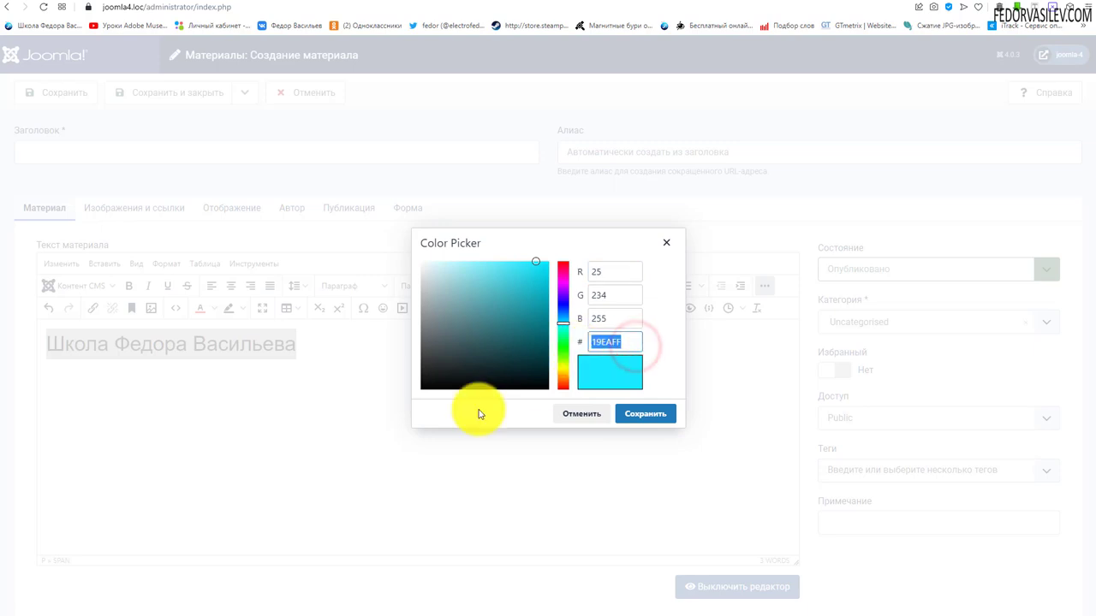
click(626, 417)
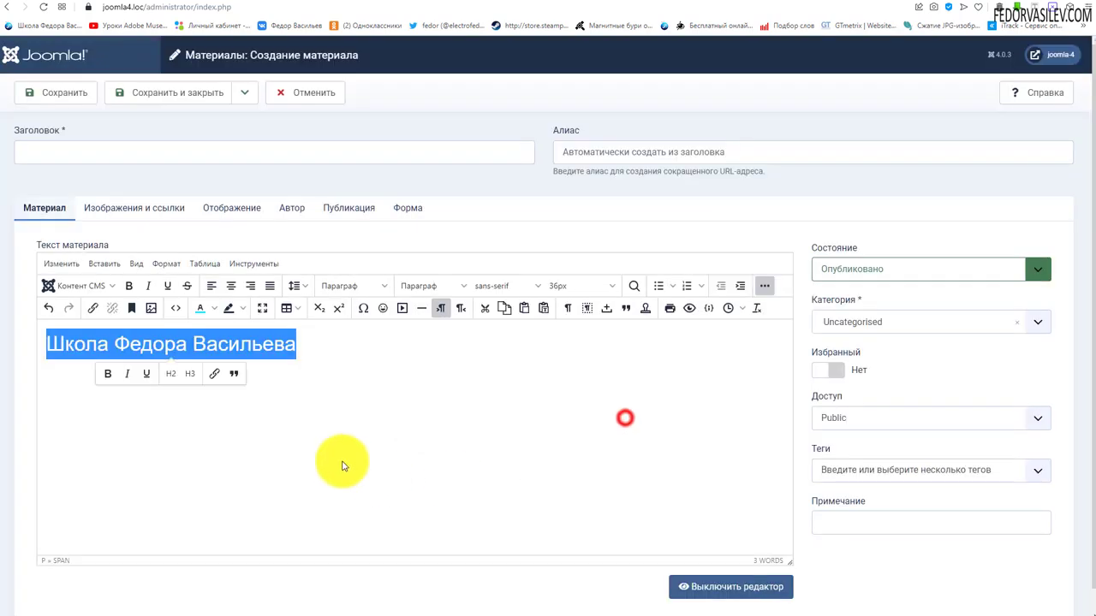
click(321, 397)
Step: Undo the custom text colour change
drag(364, 351, 4, 327)
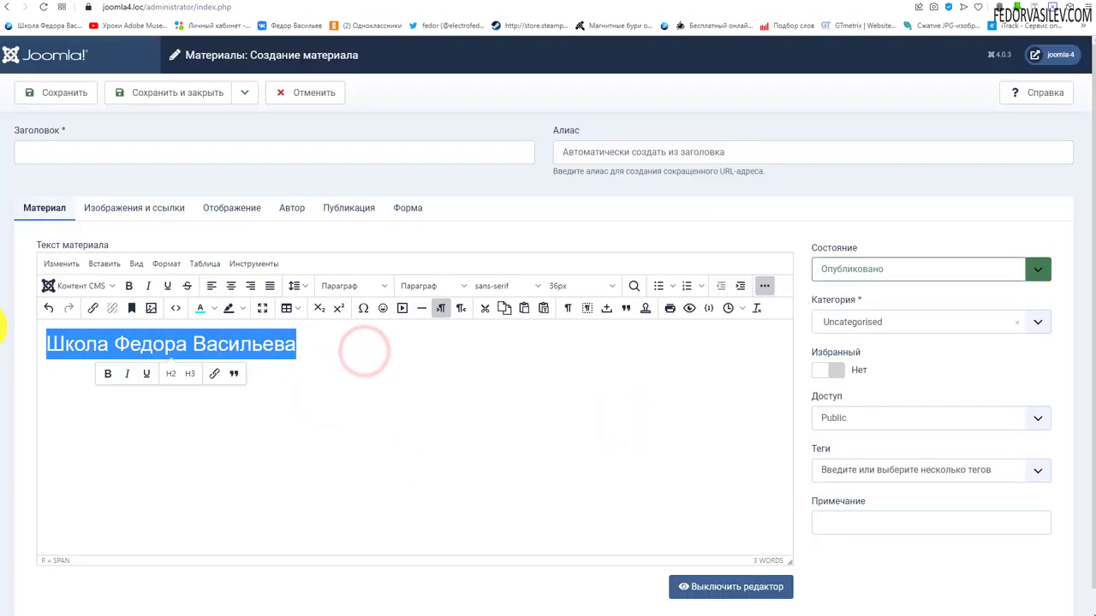
click(48, 309)
Step: Apply a yellow background colour to the whole article text
triple_click(346, 383)
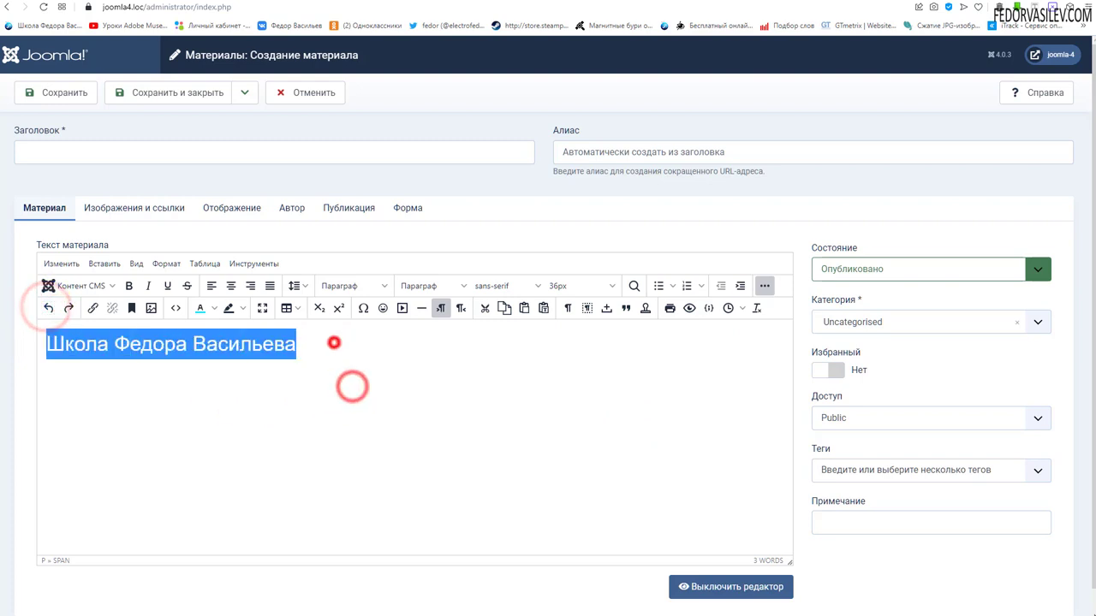
click(243, 308)
click(245, 360)
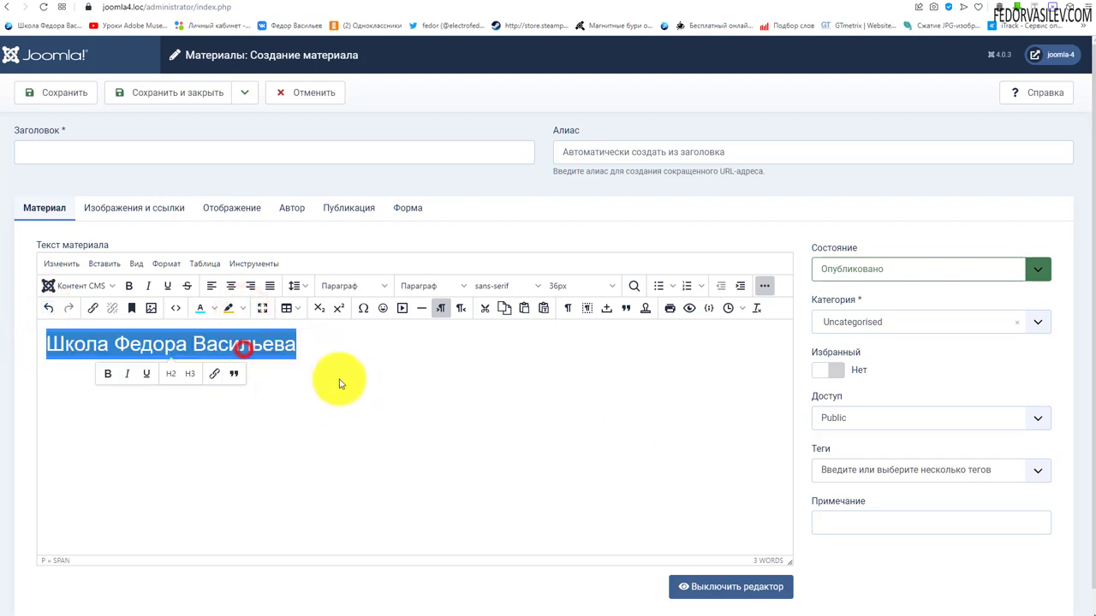
click(336, 377)
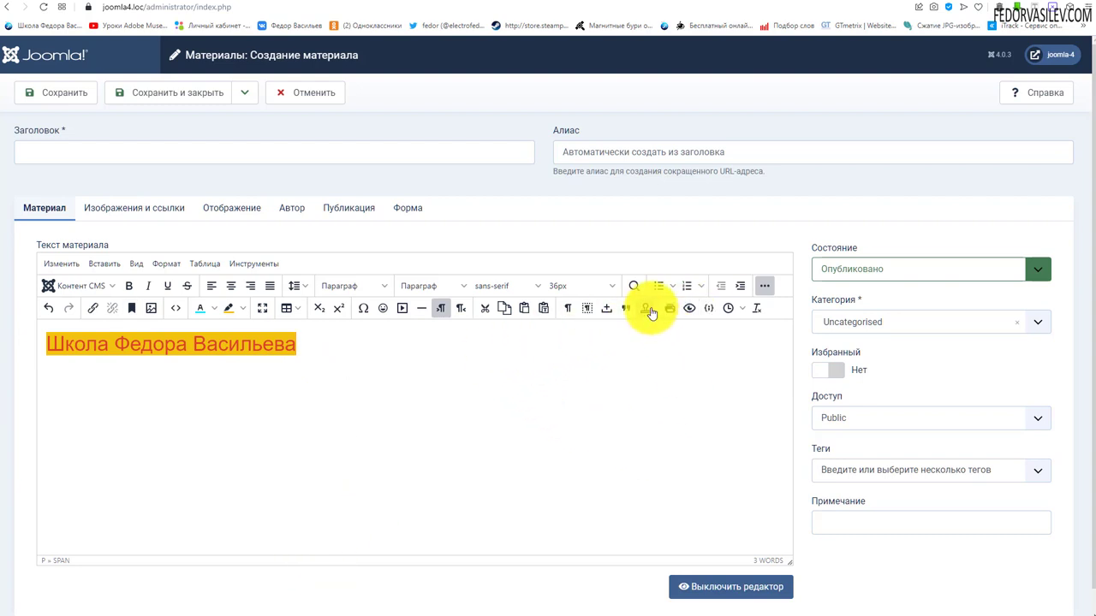
Step: Preview the formatted article text and close the preview
click(687, 309)
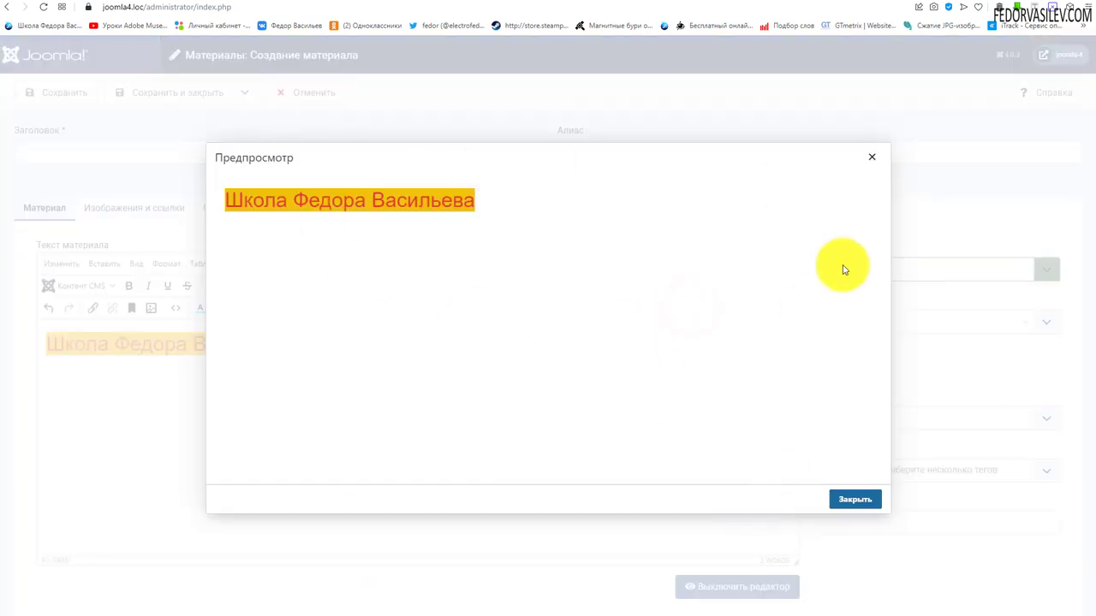
click(871, 158)
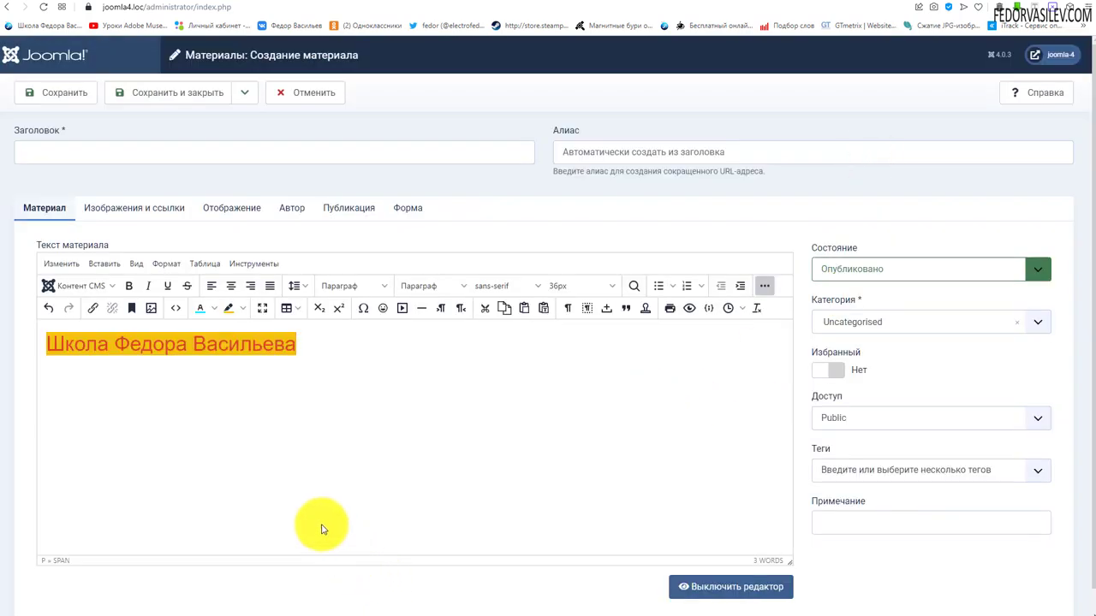
click(299, 483)
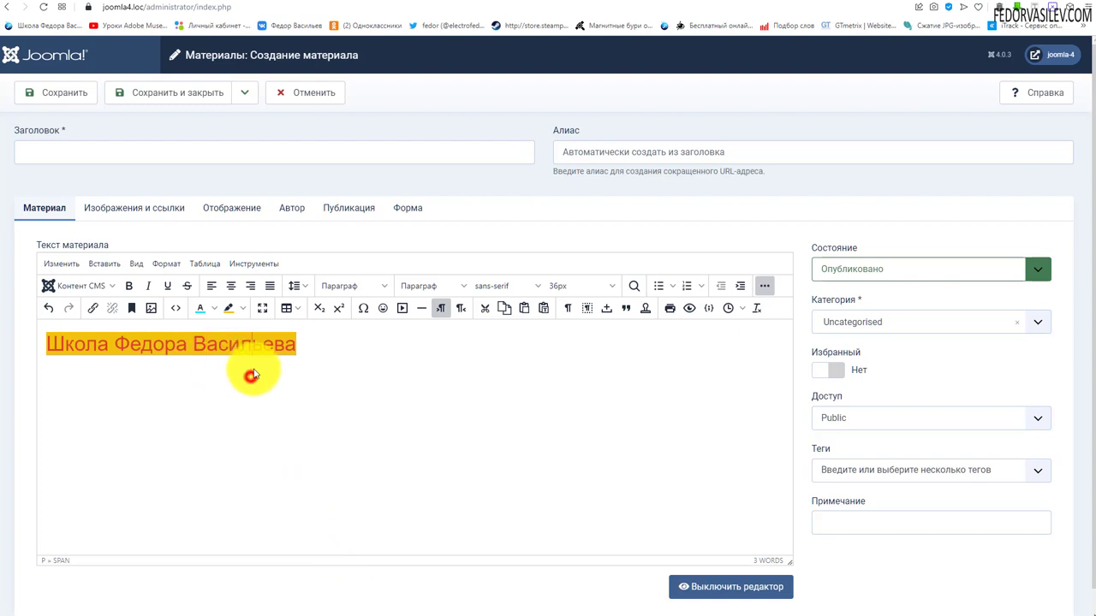
triple_click(317, 336)
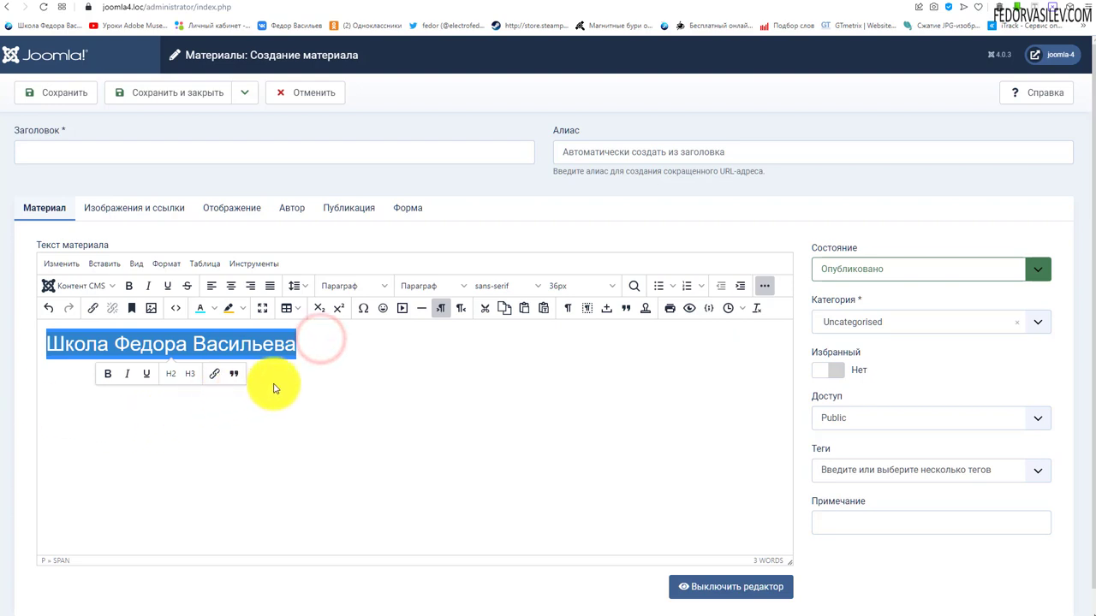
click(339, 372)
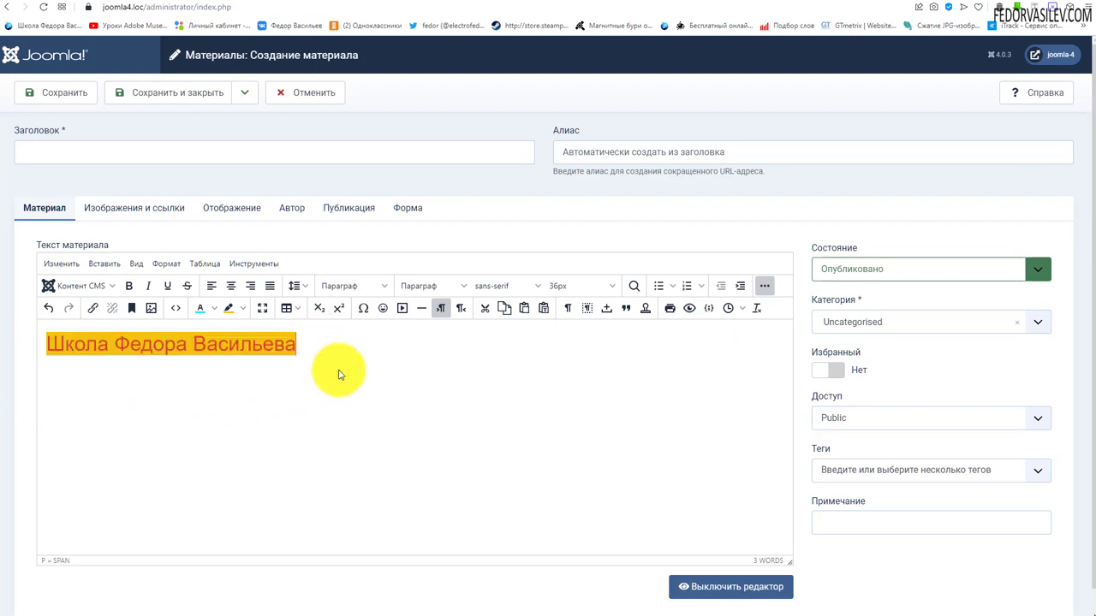
Step: Examine the opening and closing style tags around the article text in the source code, and close it without changes
click(176, 310)
drag(216, 186, 366, 185)
drag(517, 187, 194, 199)
click(497, 192)
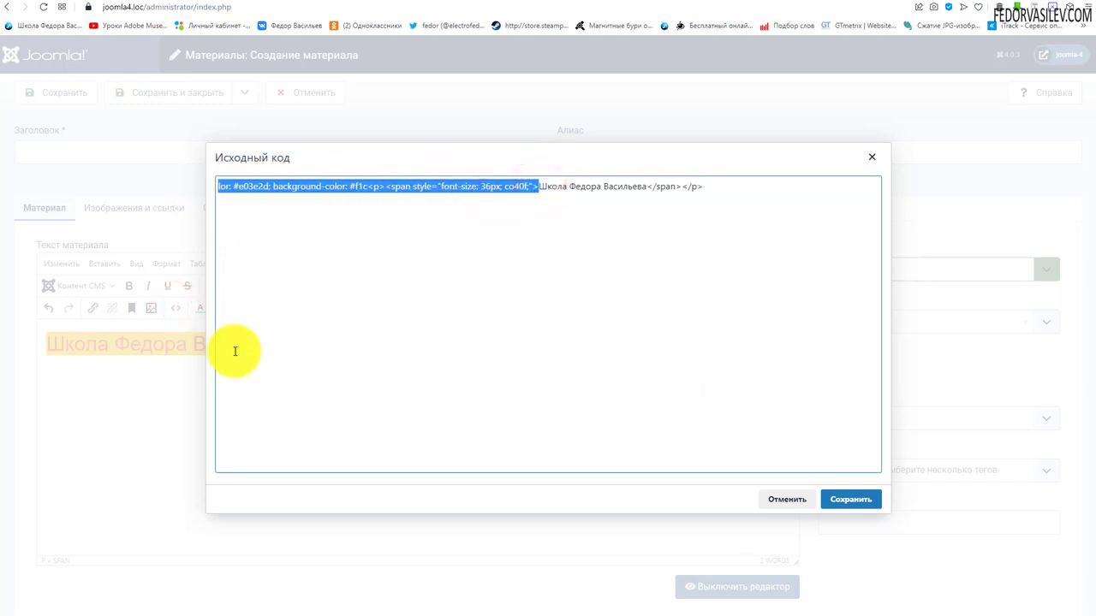
click(670, 262)
drag(649, 186, 709, 180)
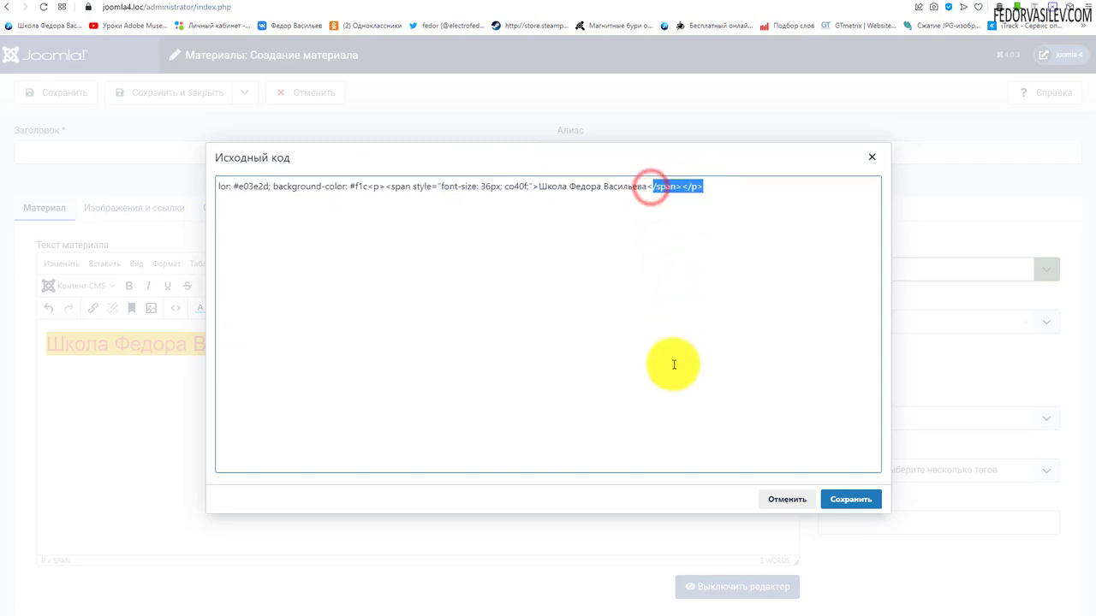
click(872, 157)
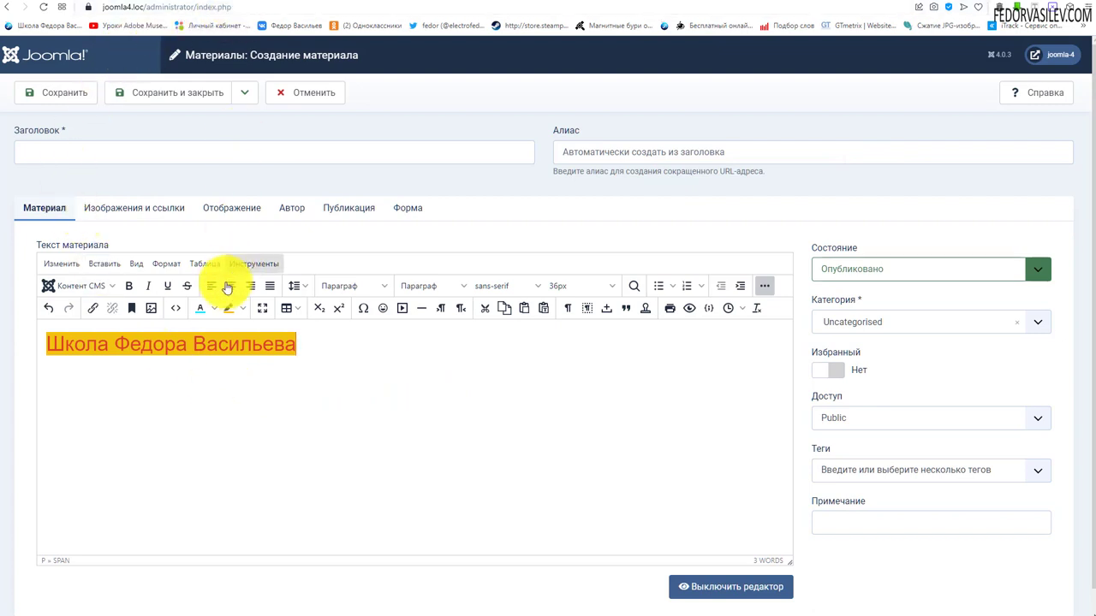
Step: Clear all formatting from the whole article text and check the resulting source code
click(296, 373)
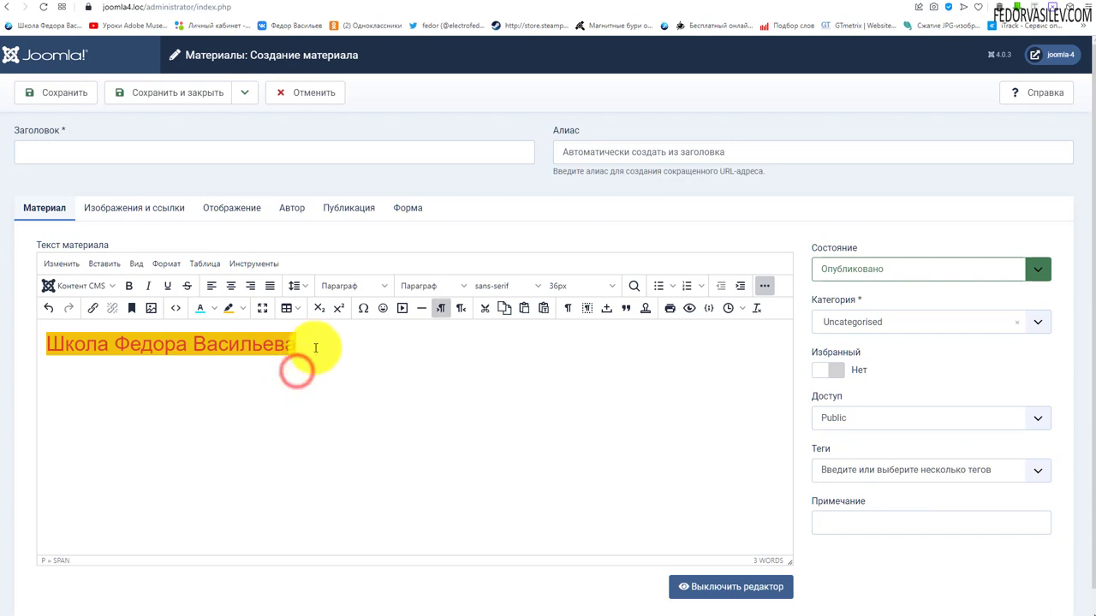
click(315, 345)
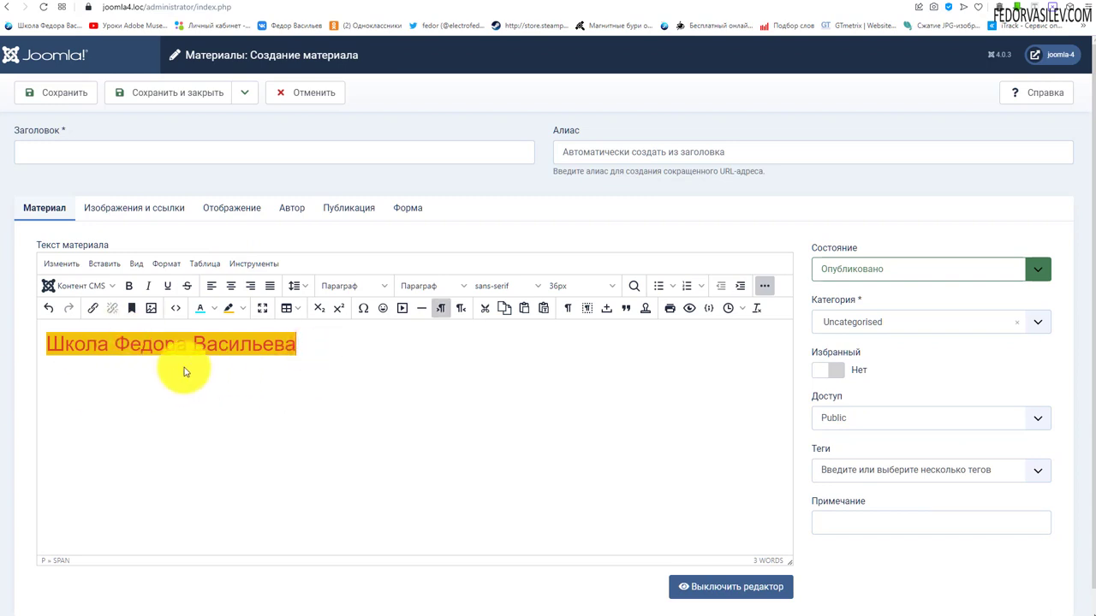
drag(278, 371, 307, 346)
triple_click(310, 345)
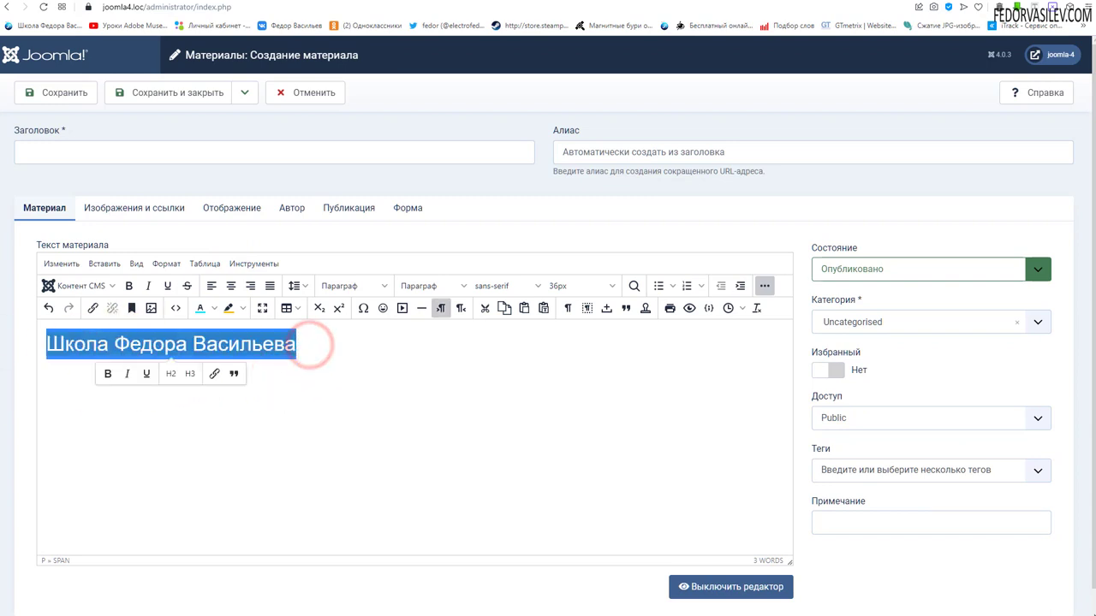
click(757, 313)
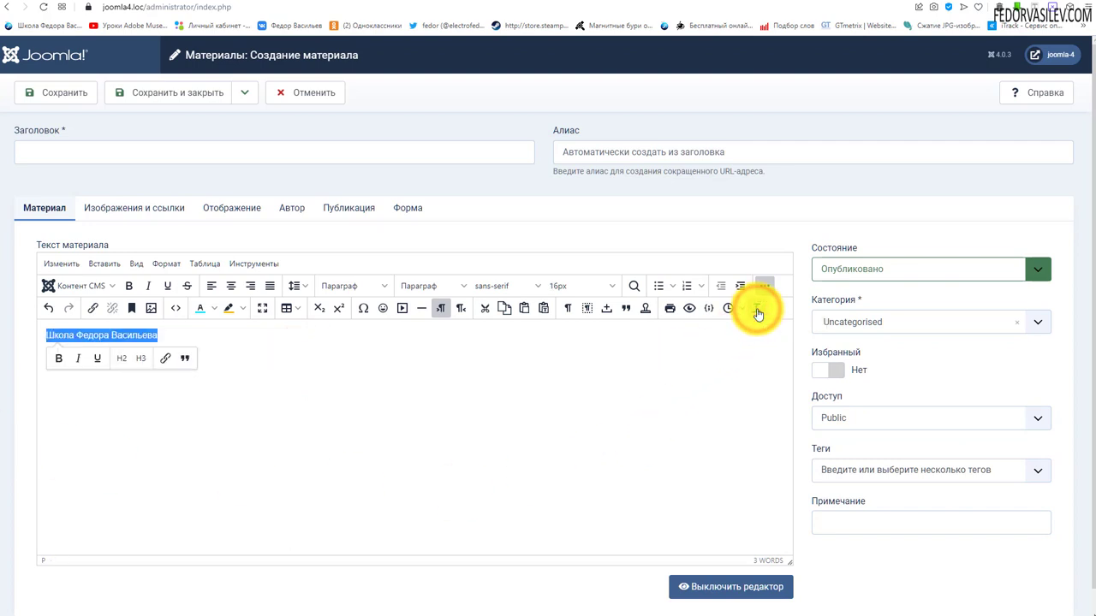
click(73, 330)
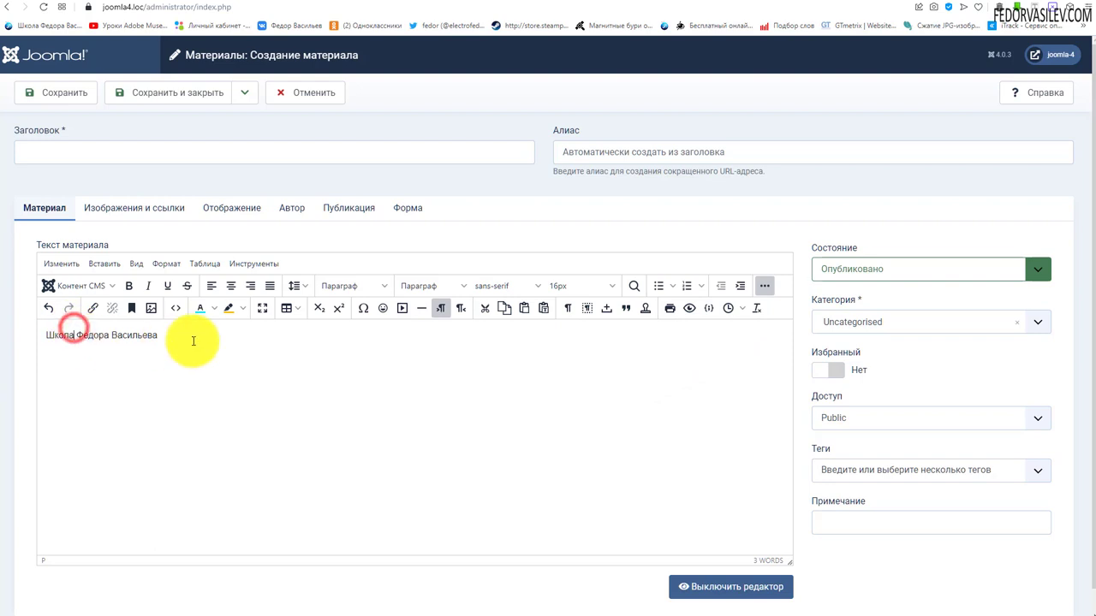
click(174, 315)
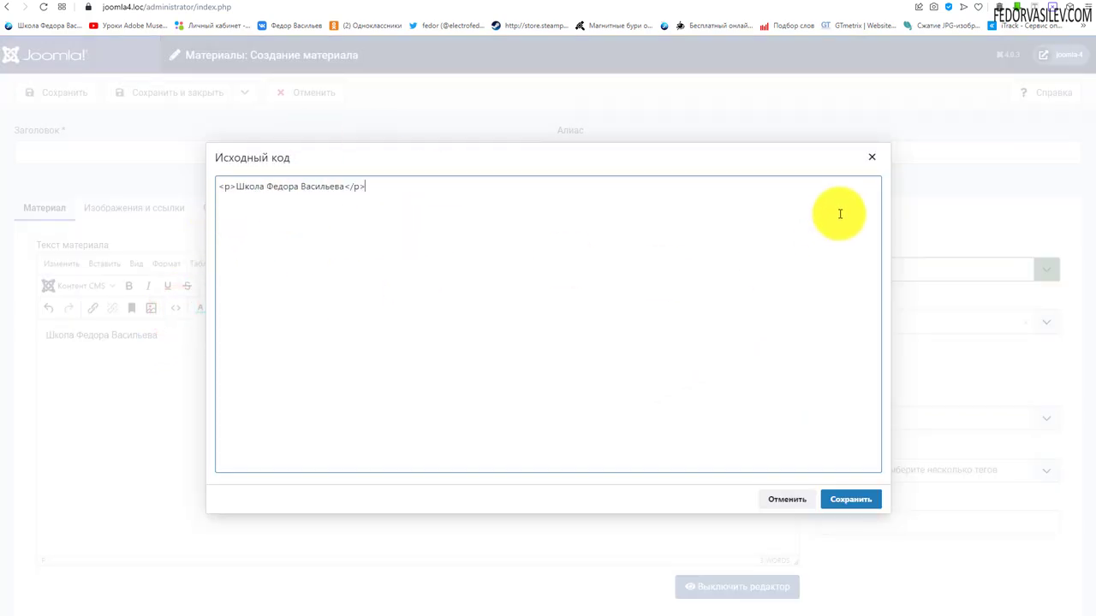
click(871, 159)
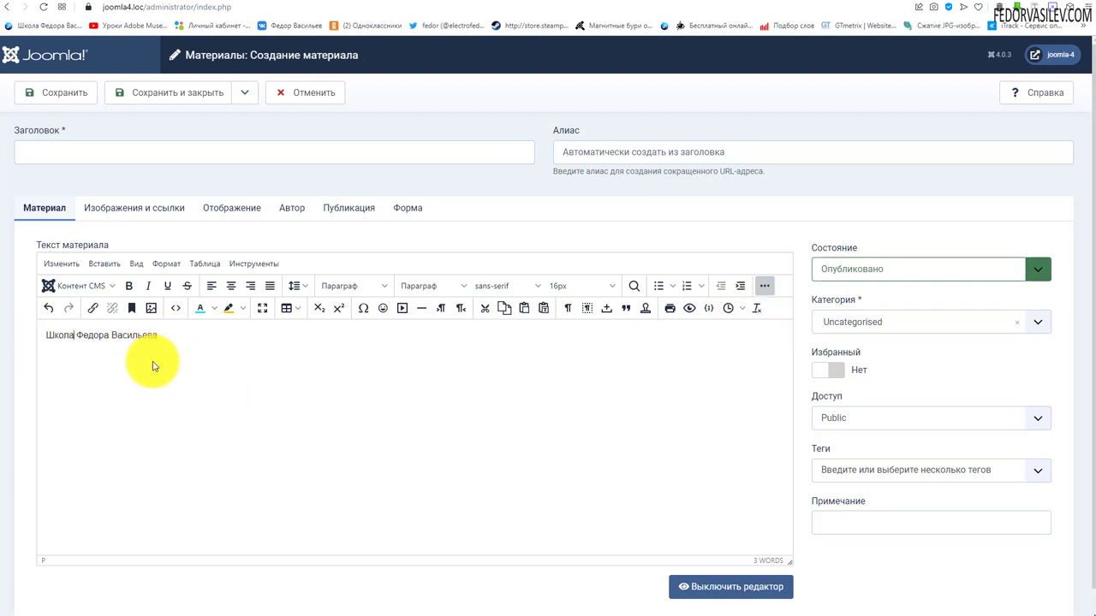
Step: View the text editor in full-screen mode and return to the normal view
click(262, 312)
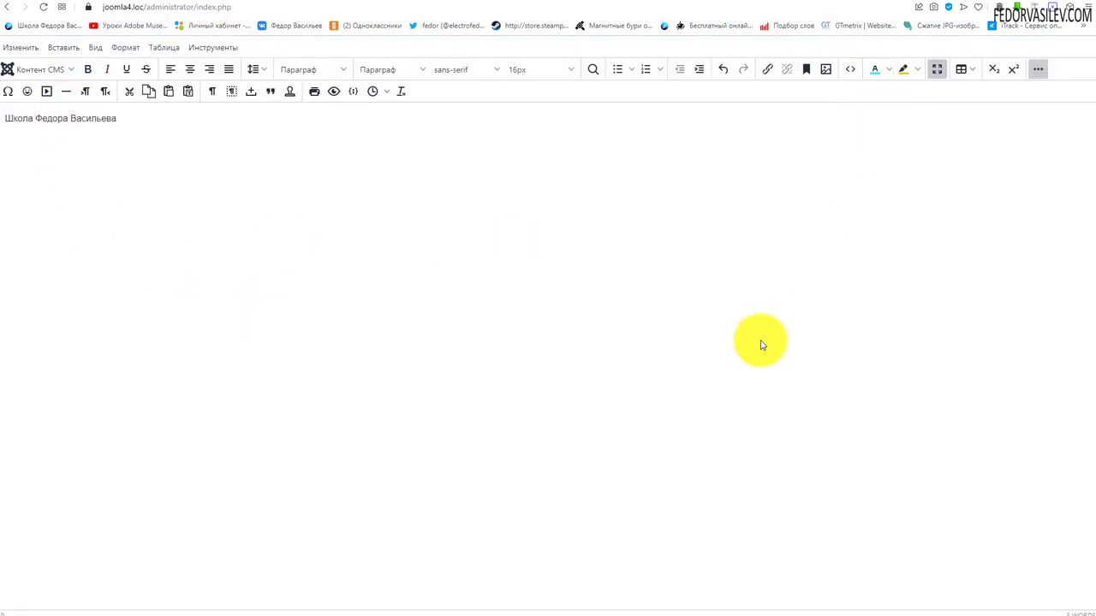
click(933, 72)
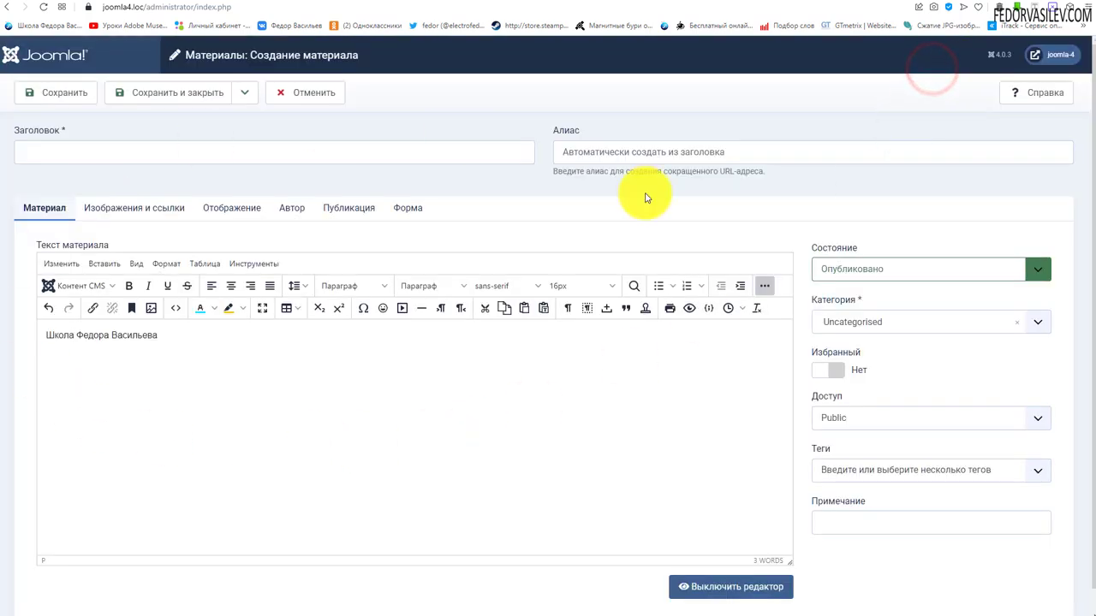
Step: Look through the numbered and bulleted list styles and the editor's tools, table and formatting options
click(704, 291)
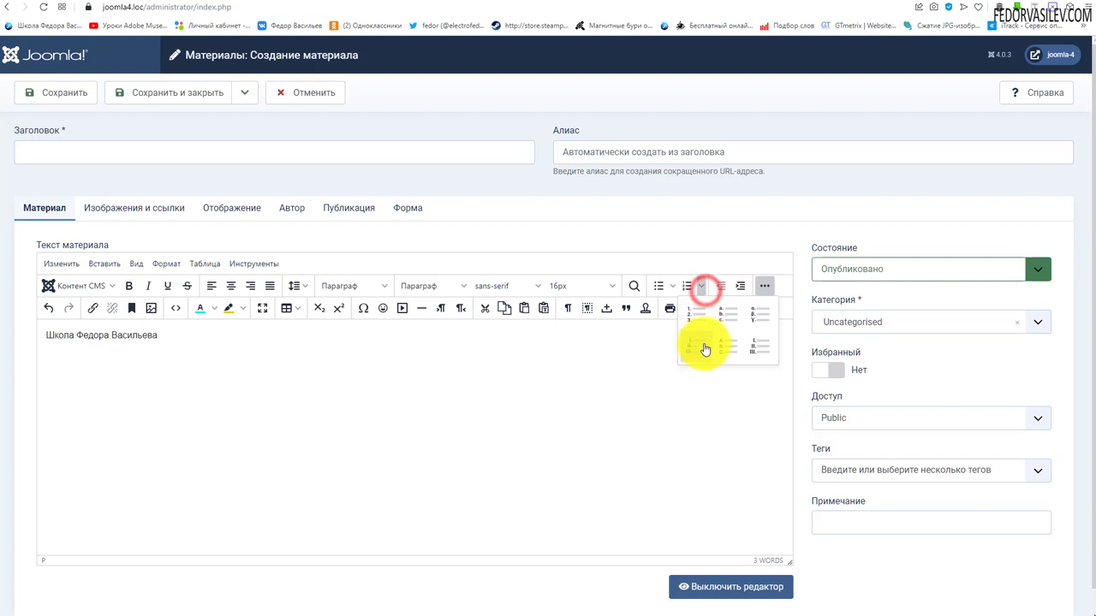
click(673, 288)
click(504, 367)
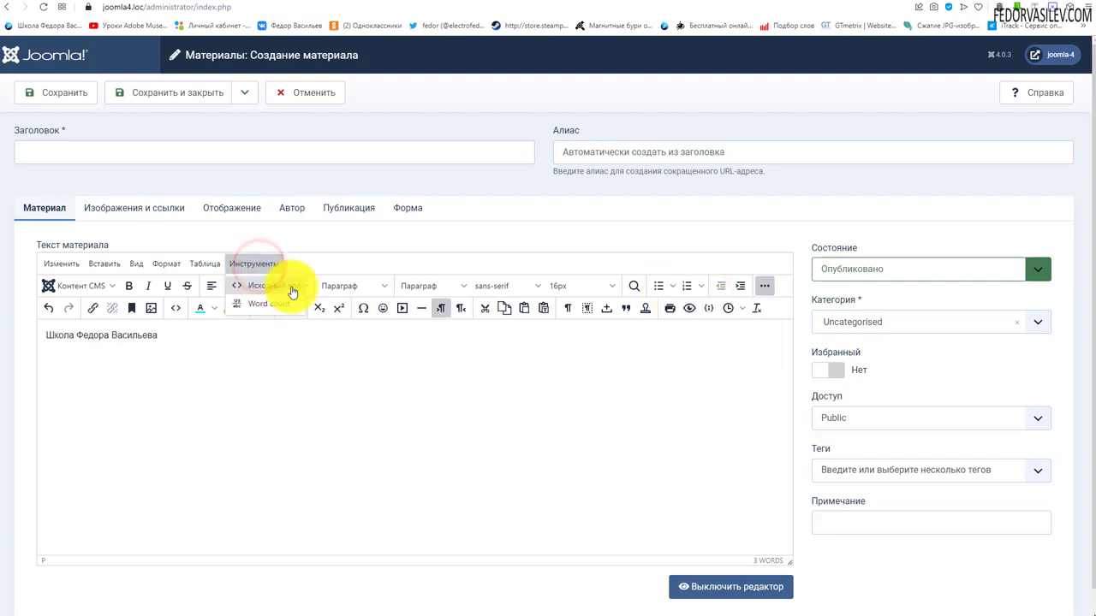
click(209, 264)
click(209, 264)
mouse_move(216, 295)
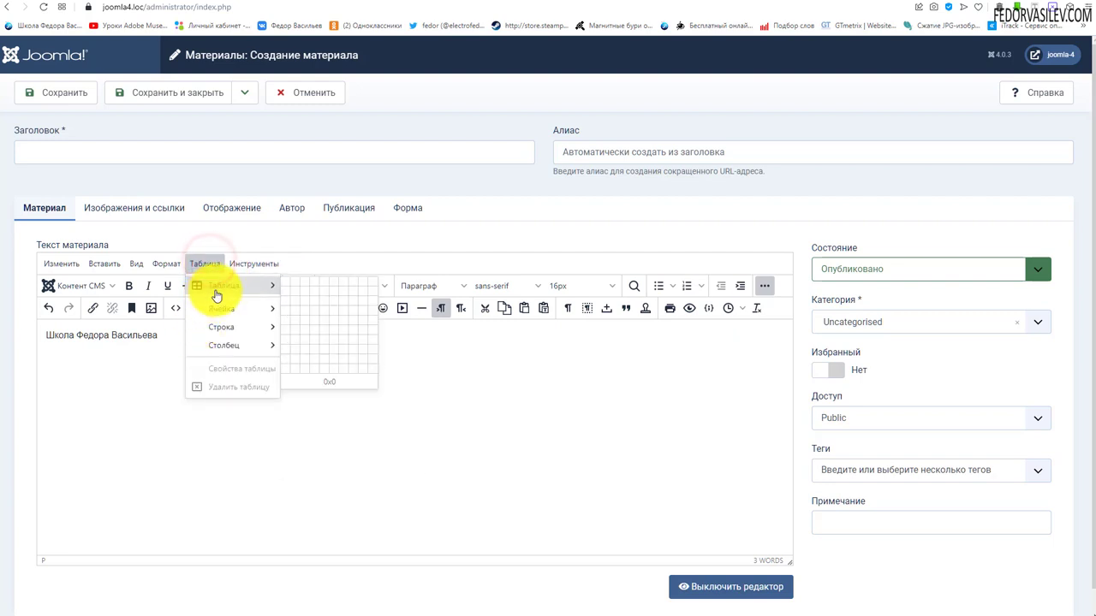
mouse_move(229, 328)
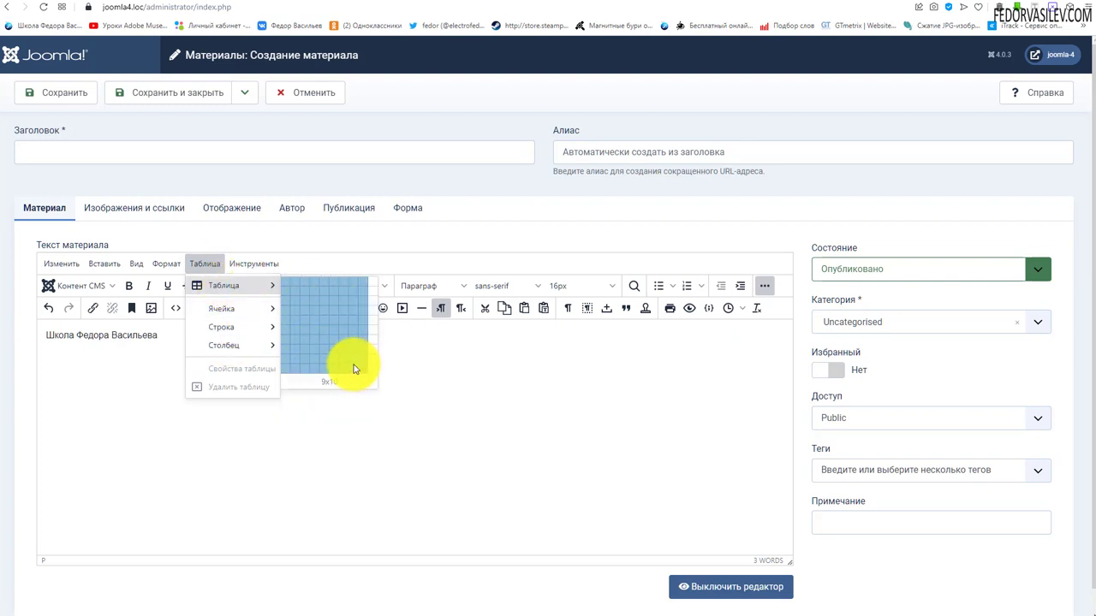
mouse_move(160, 267)
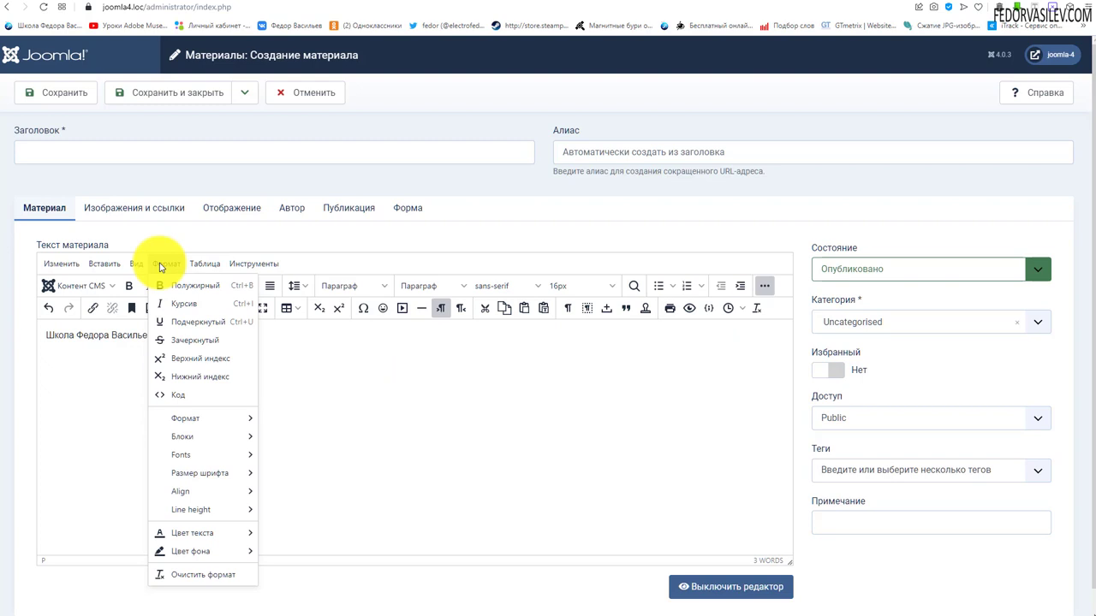
mouse_move(198, 477)
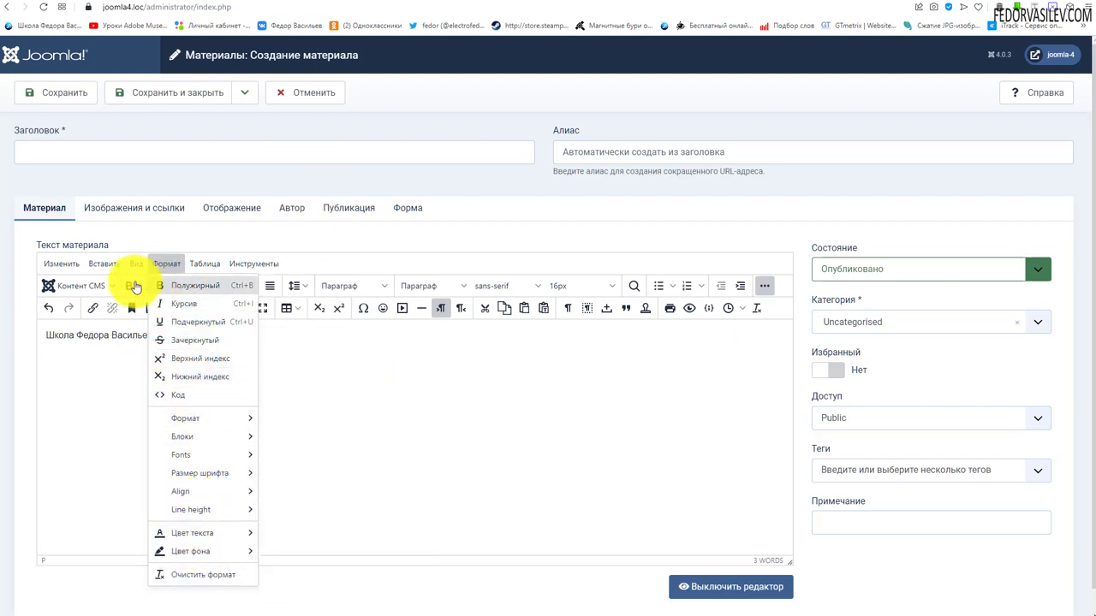
click(54, 398)
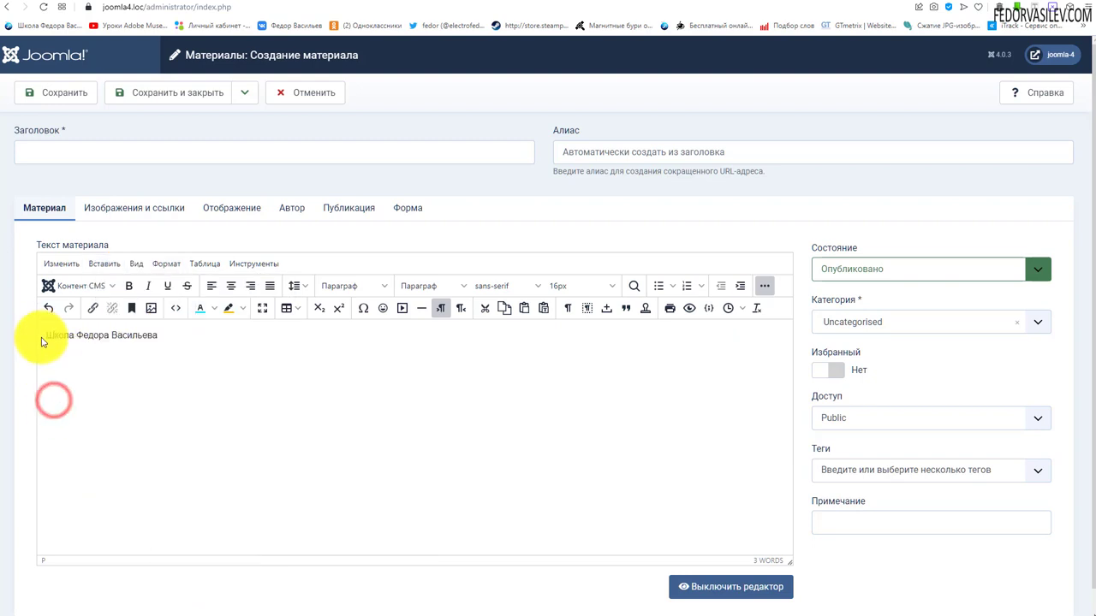
Step: Insert a read-more separator (Подробнее) on a new line below the article text
click(106, 291)
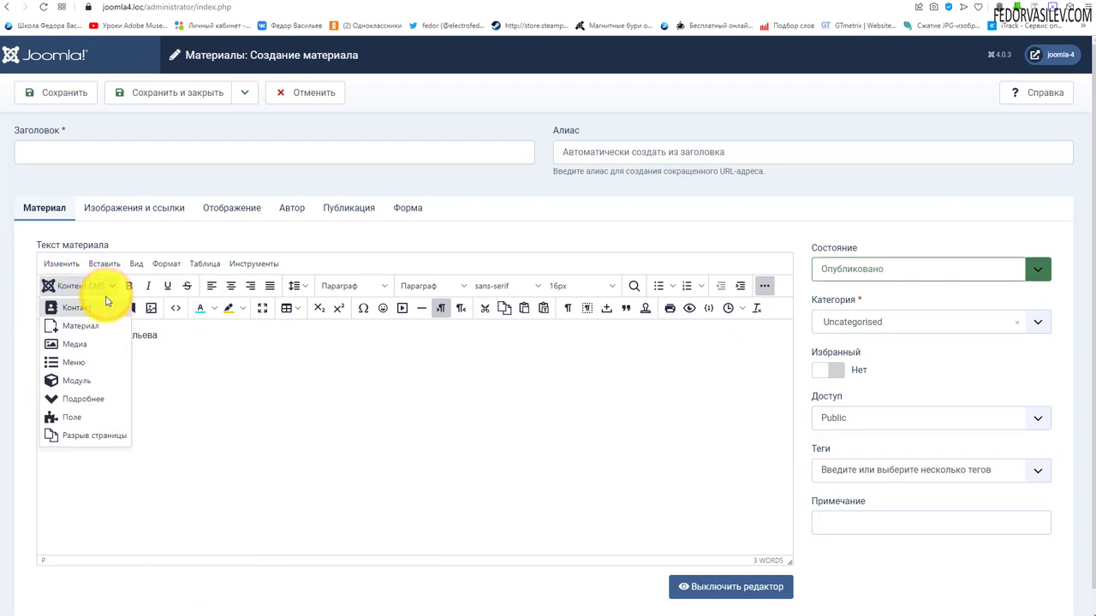
click(221, 429)
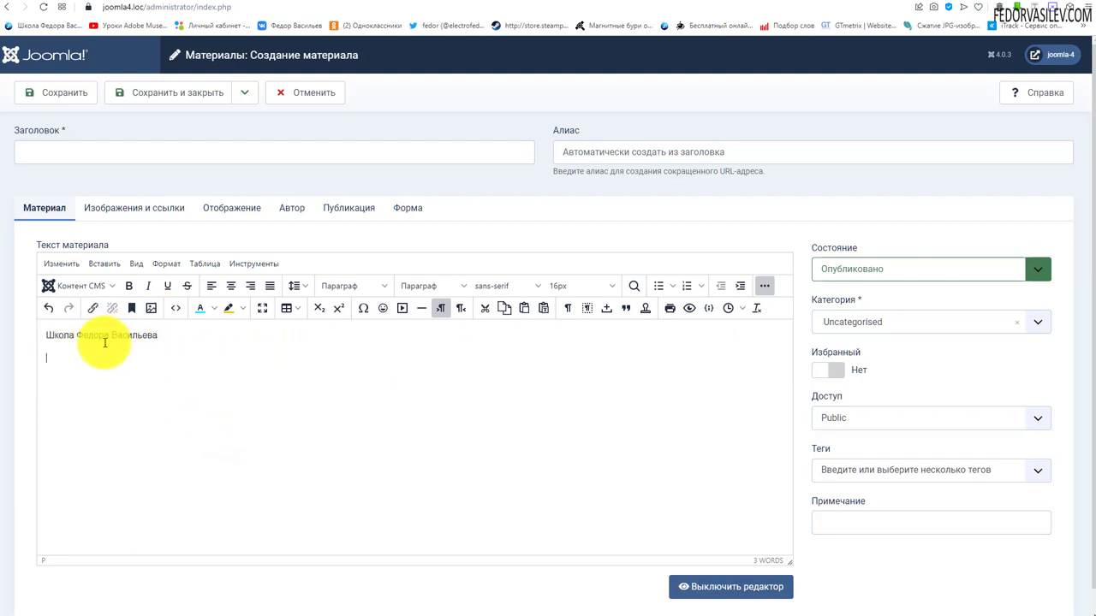
click(86, 291)
click(90, 399)
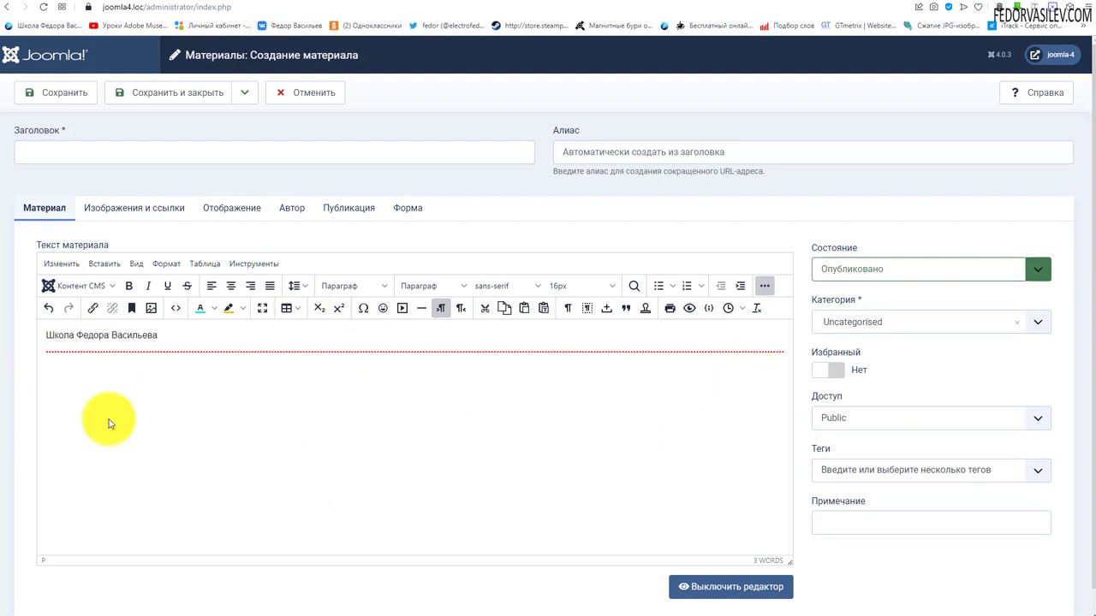
Step: Delete the <hr id="system-readmore" /> line from the article's source code and save the code
click(175, 307)
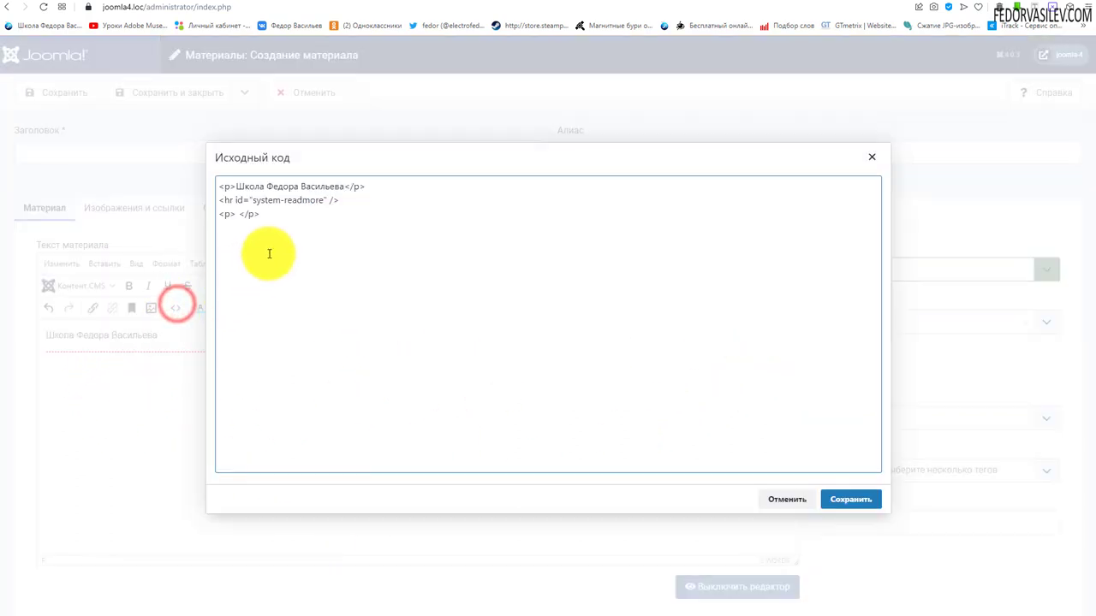
drag(342, 199, 205, 205)
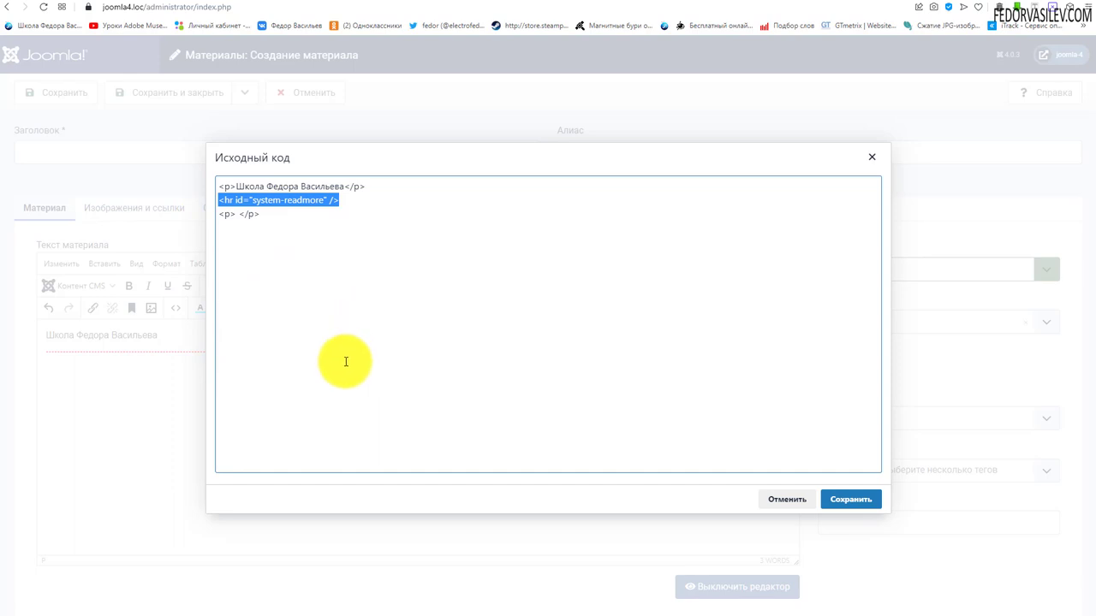
key(Delete)
click(838, 499)
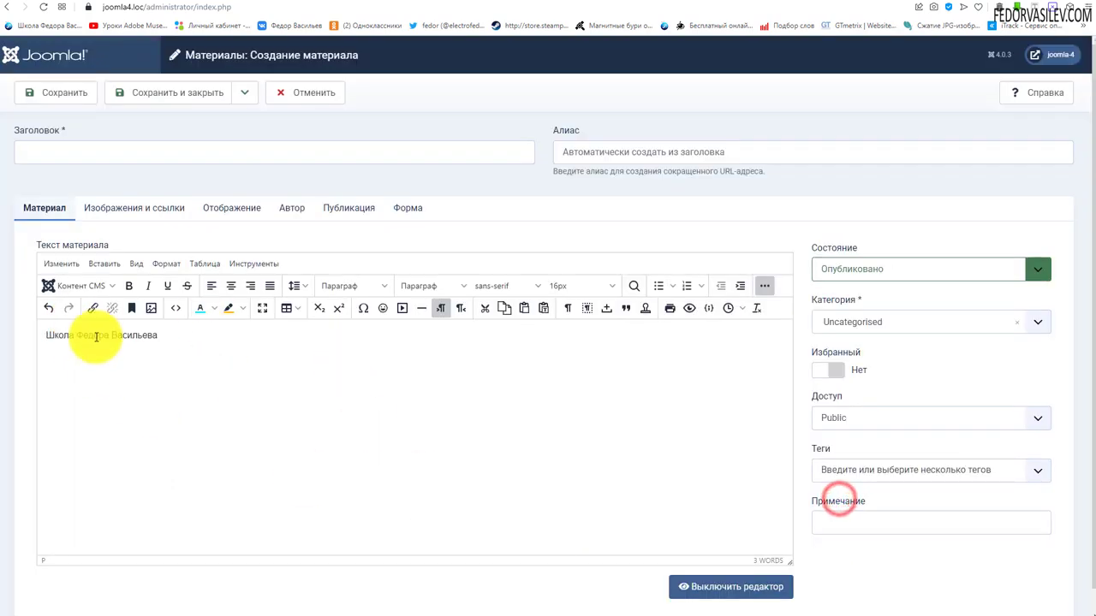
Step: Try inserting the read-more separator (Подробнее) again on a new line below the text
click(168, 341)
key(Return)
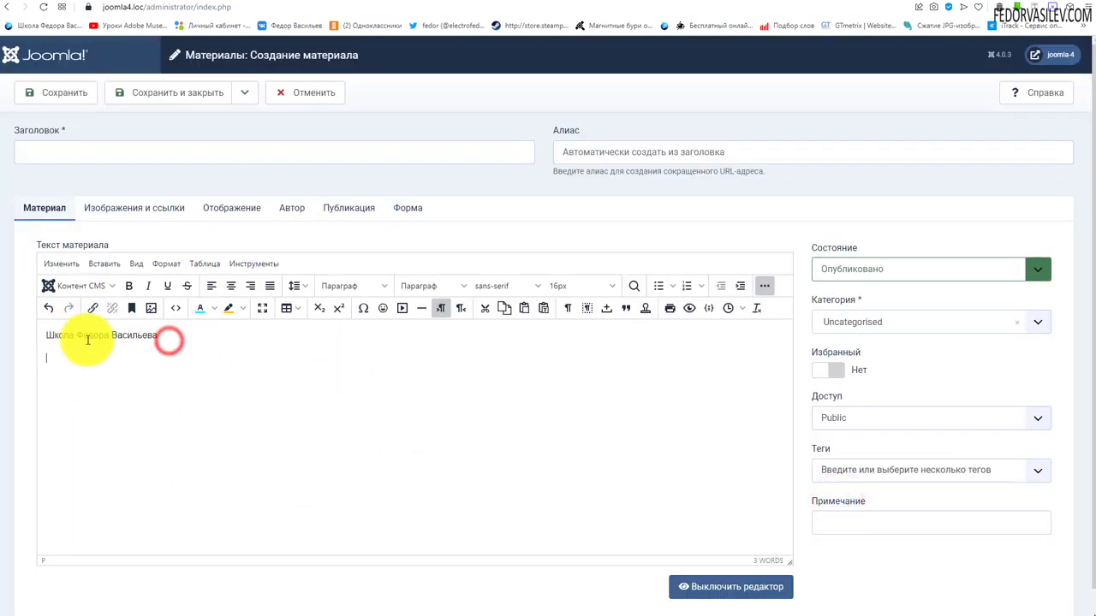
click(75, 285)
click(98, 400)
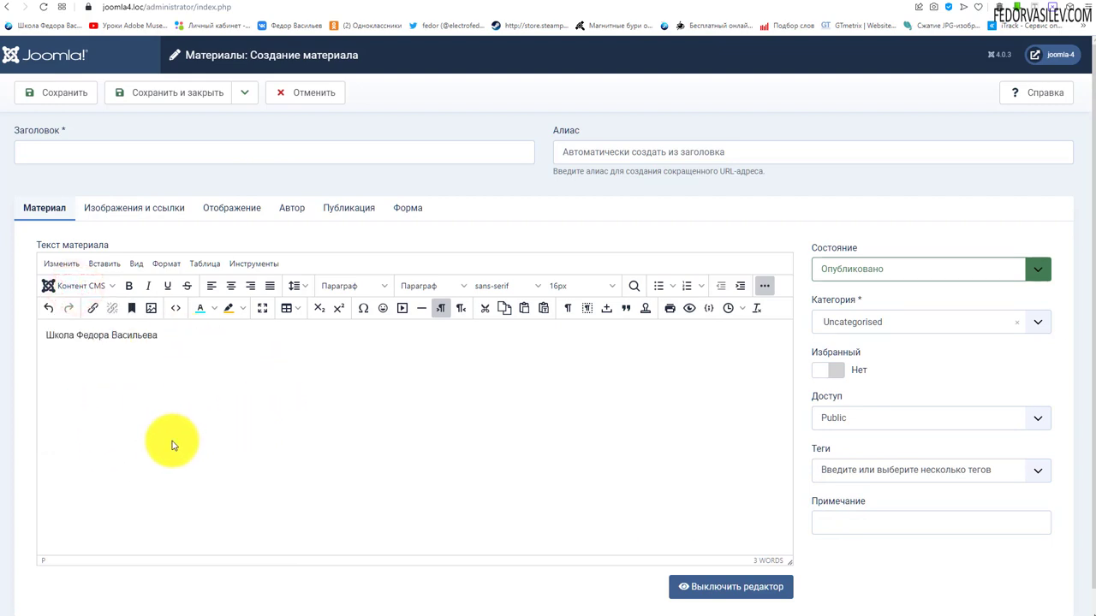
Step: Look at the page break (Разрыв страницы) title settings and close them without inserting a break
click(108, 291)
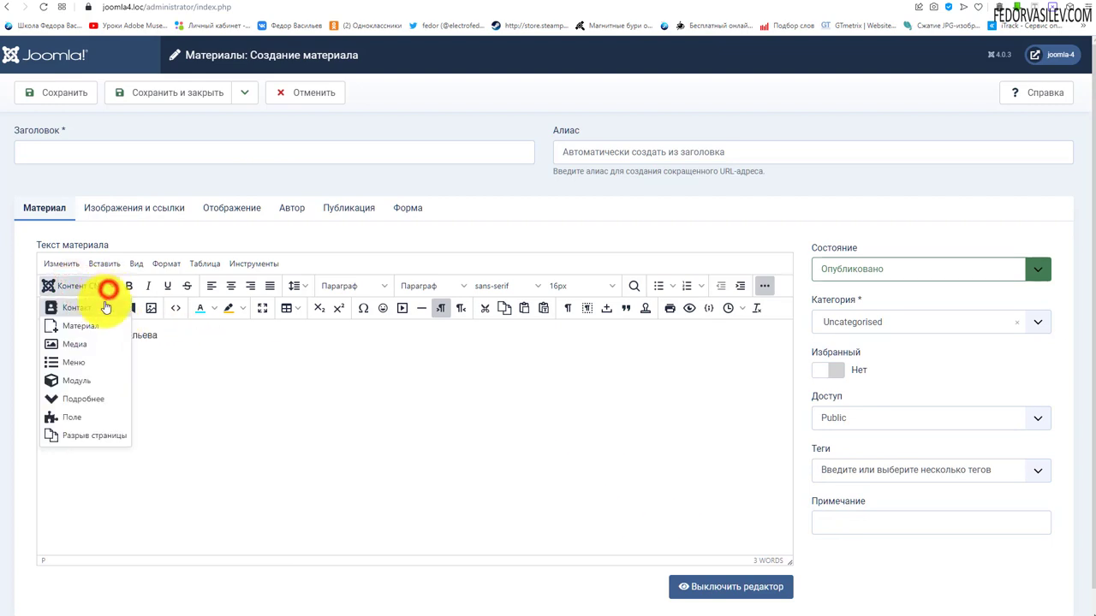
click(96, 441)
click(340, 105)
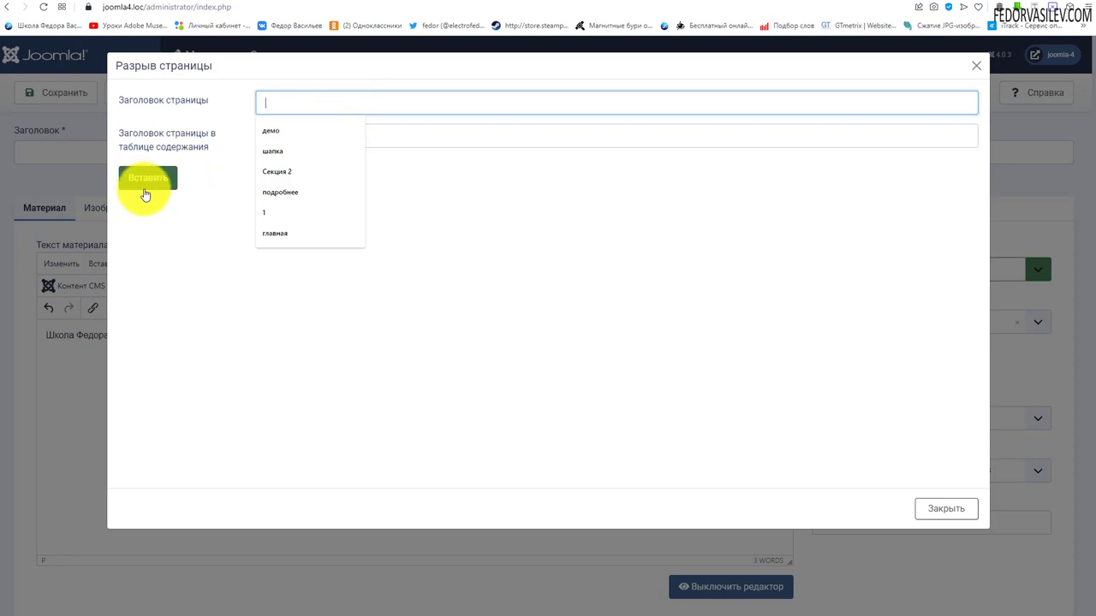
click(945, 508)
Step: Insert the custom field "Об авторе" into the article text
click(75, 287)
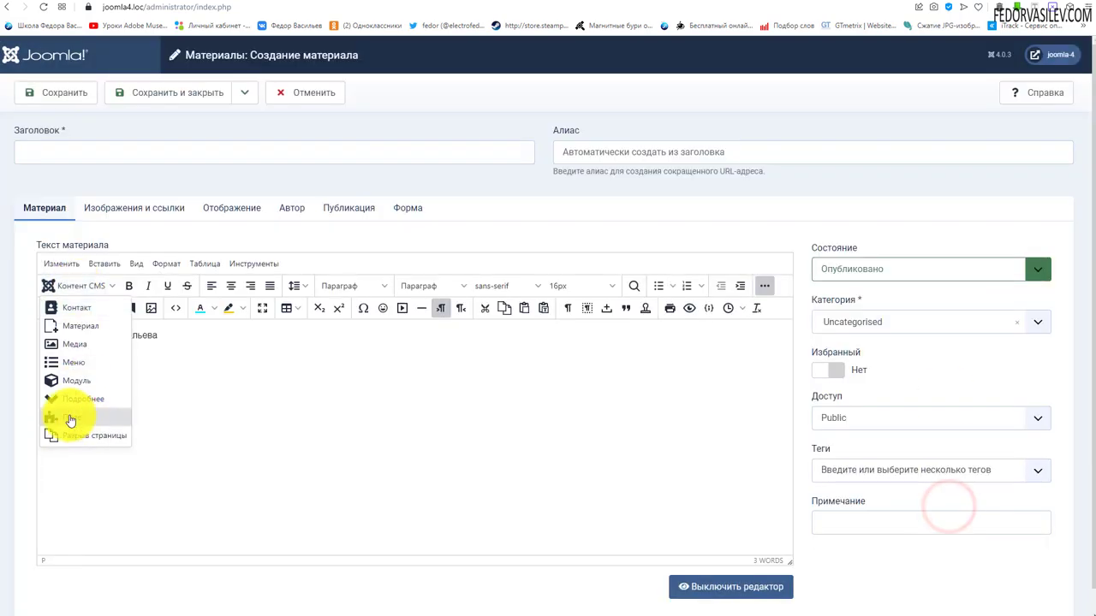
click(73, 420)
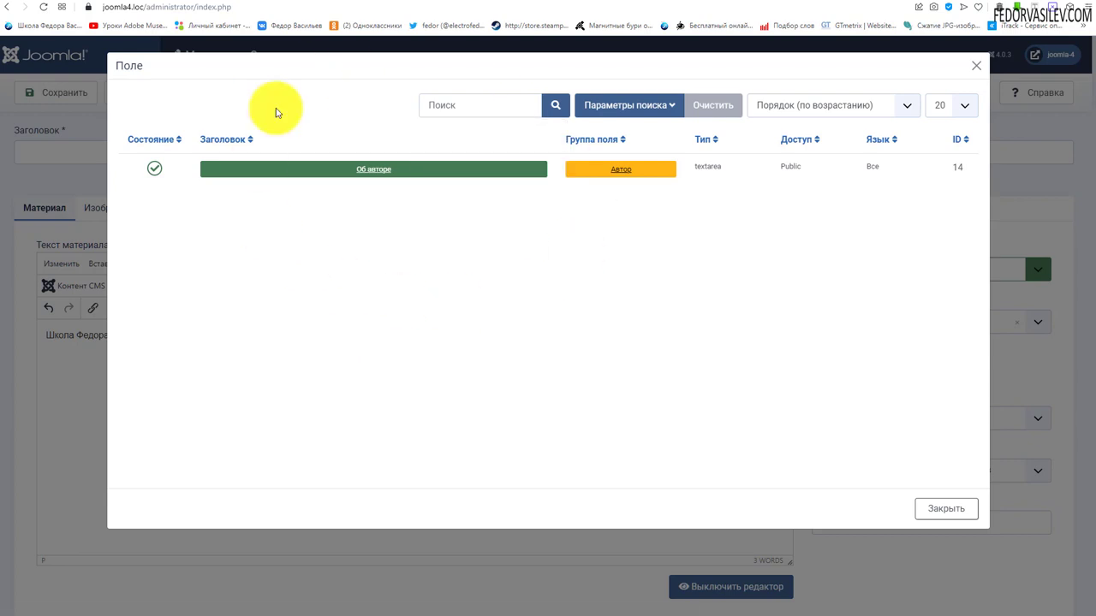
click(370, 176)
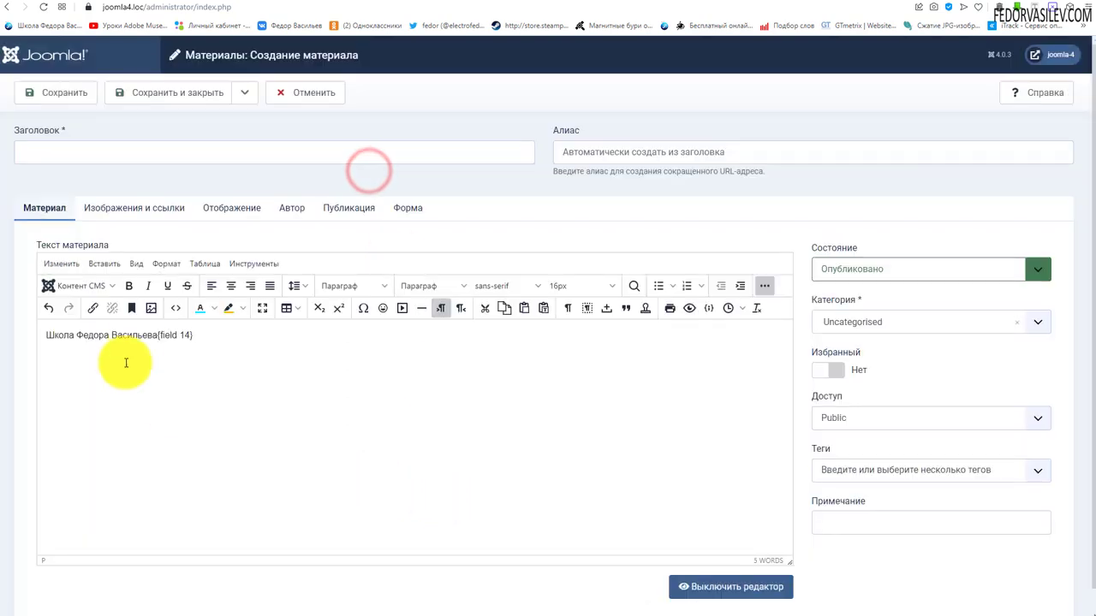
Step: Move the {field 14} tag onto its own line below the article text
drag(159, 335, 49, 362)
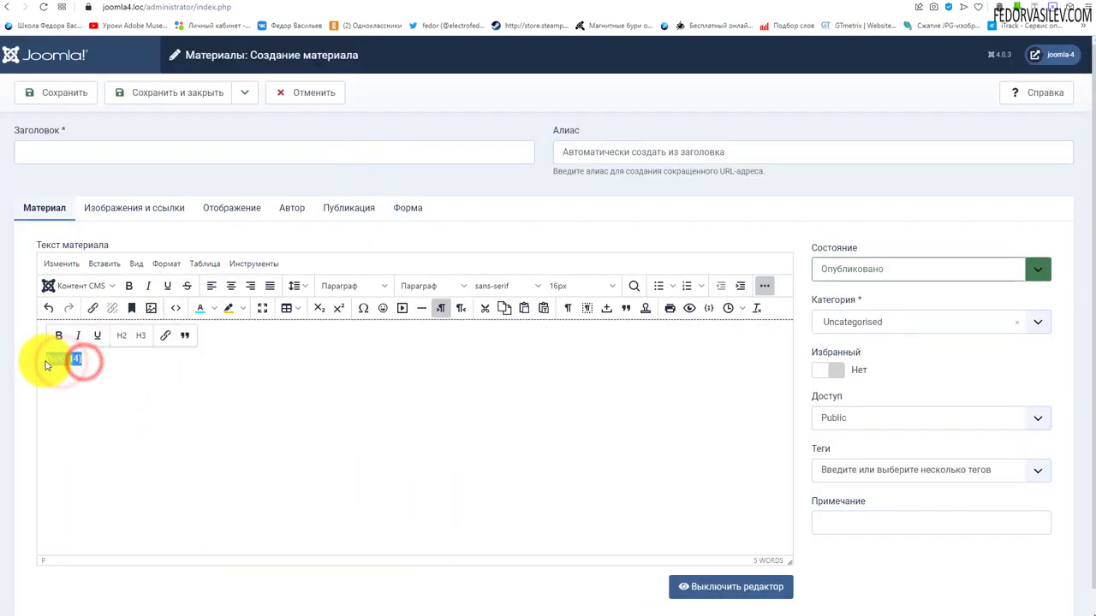
click(44, 383)
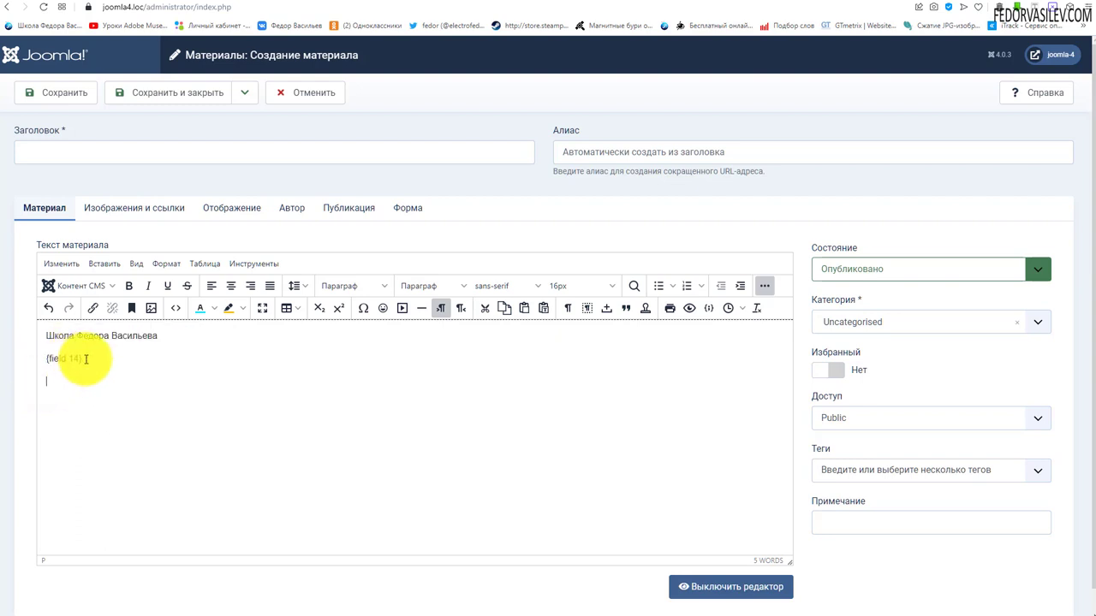
mouse_move(47, 366)
mouse_down()
mouse_move(65, 370)
mouse_move(49, 360)
mouse_up()
click(67, 366)
click(137, 410)
click(50, 389)
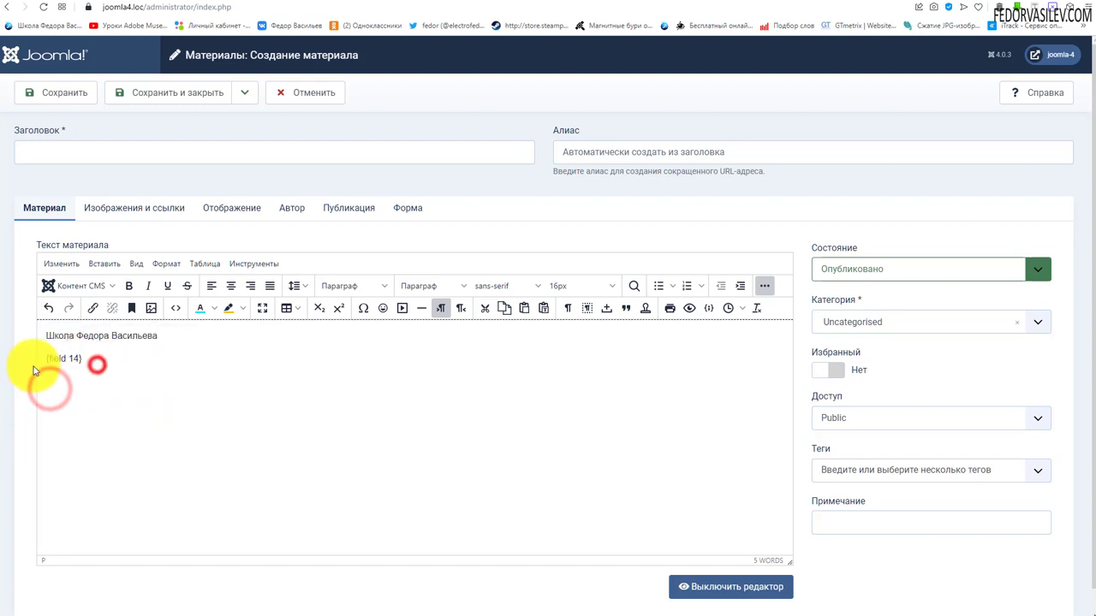
Step: Insert the module "Популярные статьи" on the line below the article text
click(79, 285)
click(86, 386)
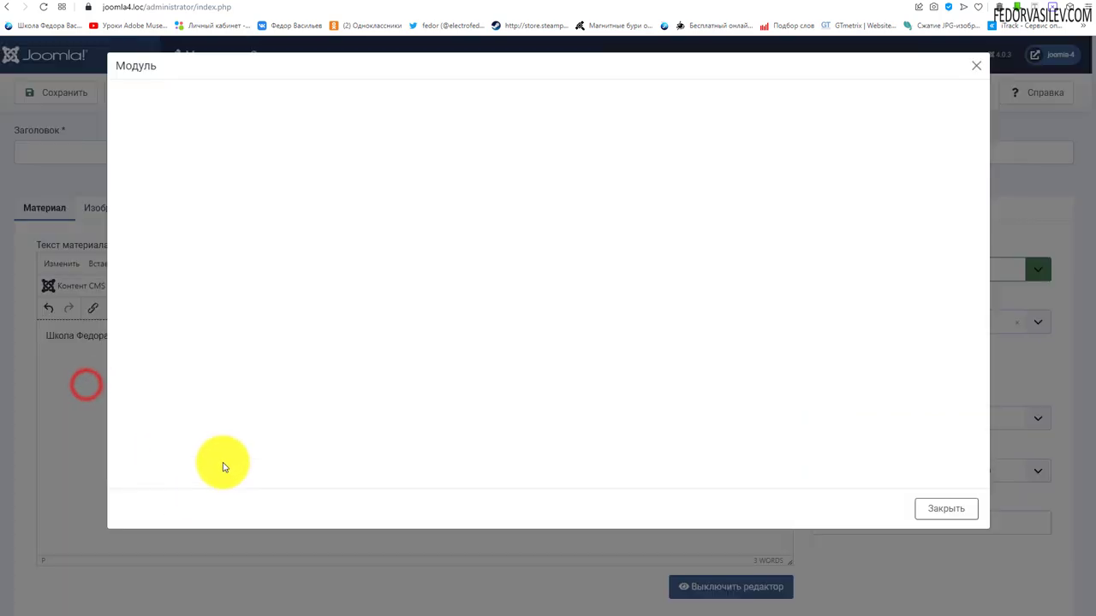
scroll(261, 242, down, 2)
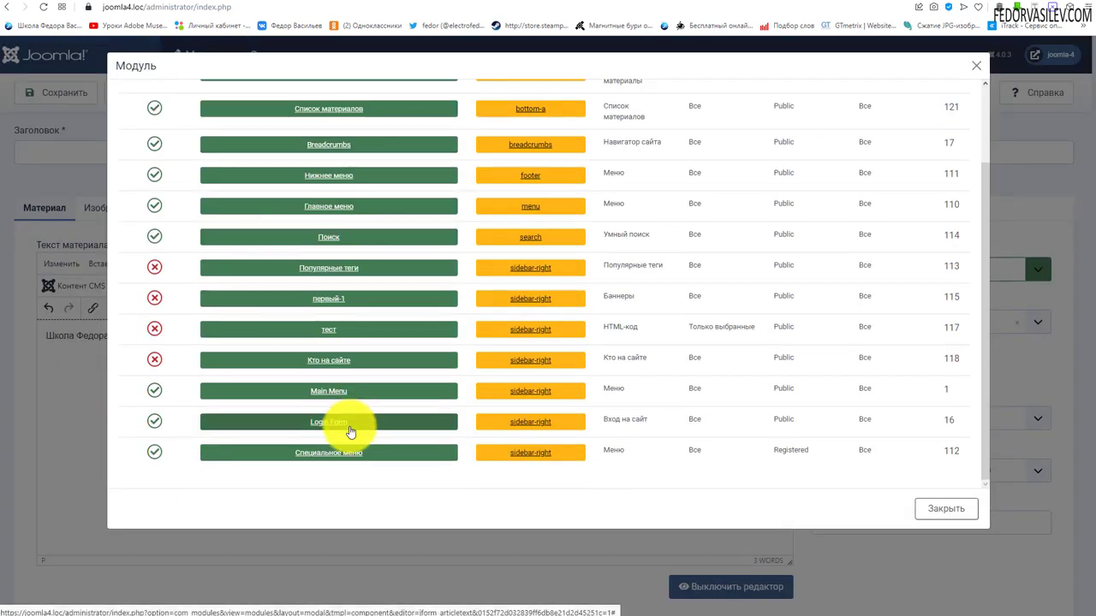
scroll(343, 342, up, 2)
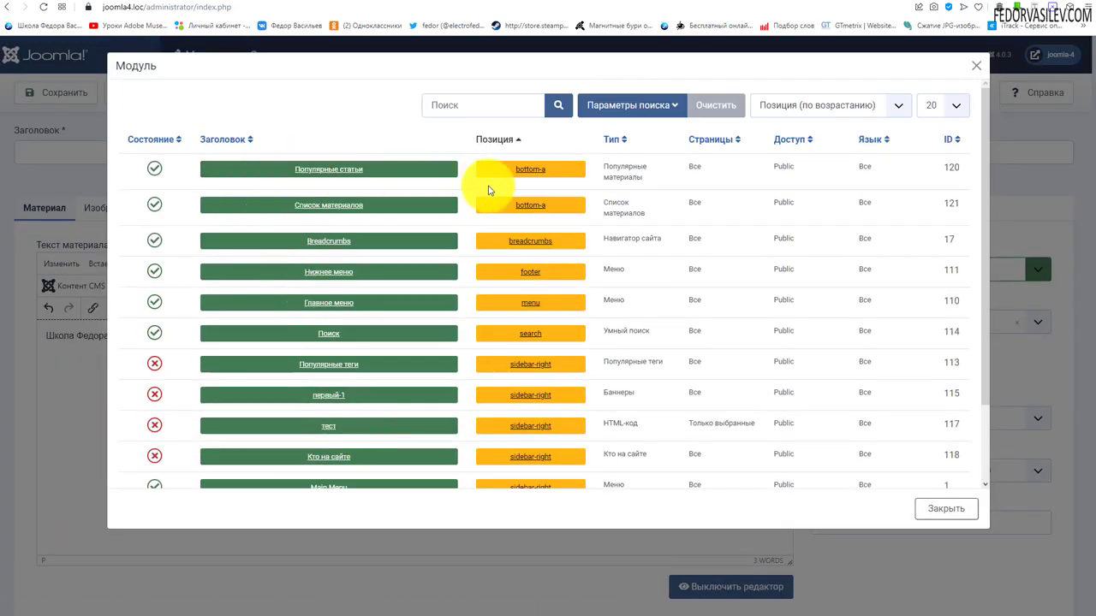
drag(643, 175, 603, 167)
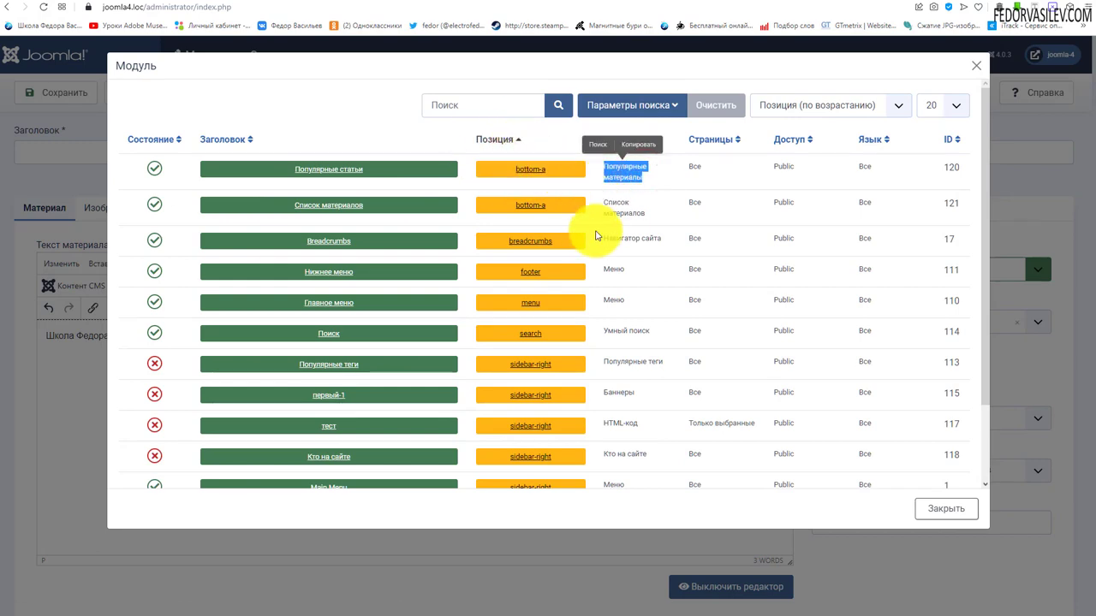
click(304, 177)
Step: Delete the {loadmoduleid 120} tag from the article, keeping the first text line
drag(140, 360, 47, 367)
click(76, 396)
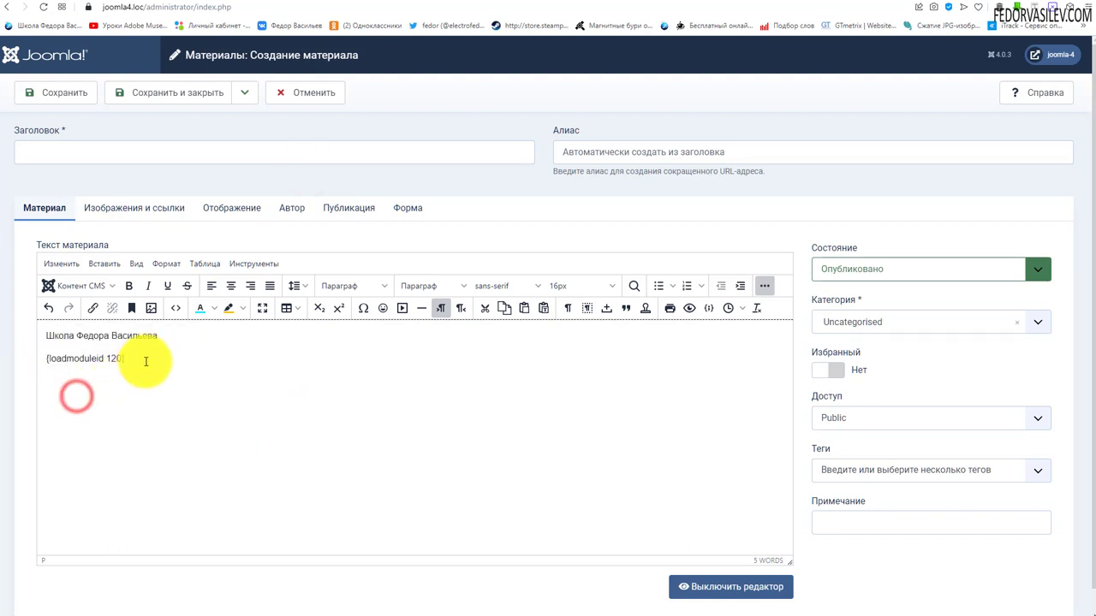
drag(142, 359, 34, 362)
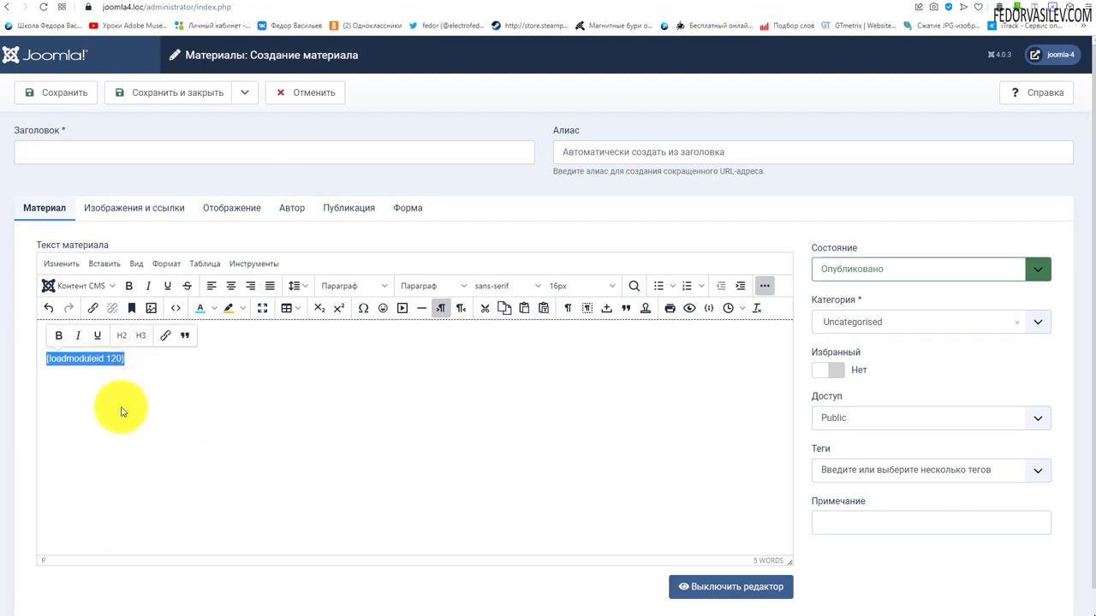
click(194, 414)
drag(150, 360, 44, 362)
text(Школа Федора Васильева)
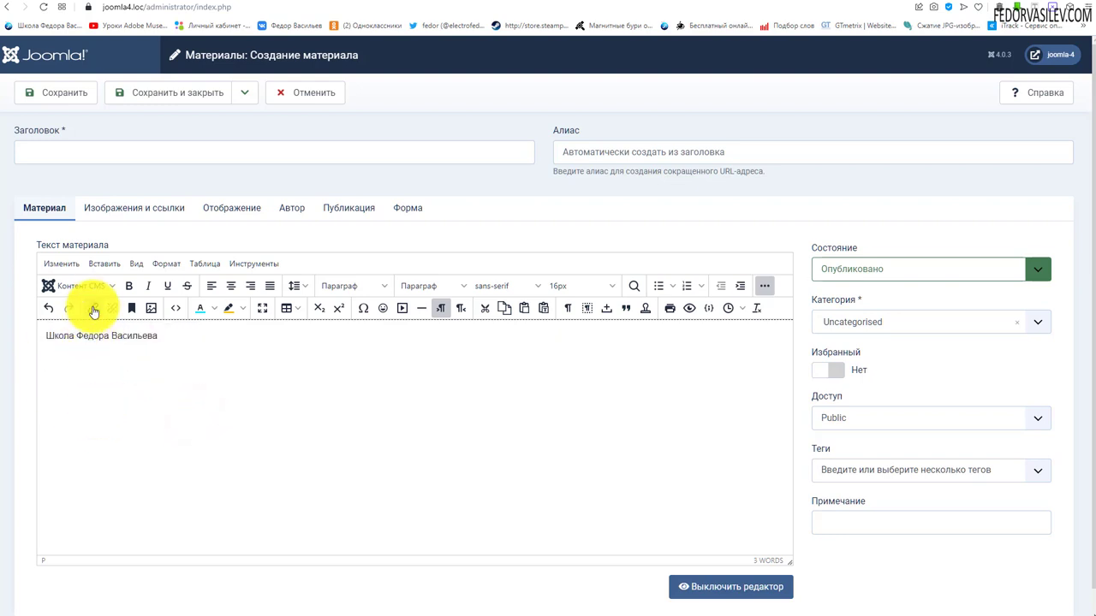
Step: Insert the image logo-2015-2.png from the CMS media library below the article text
click(114, 288)
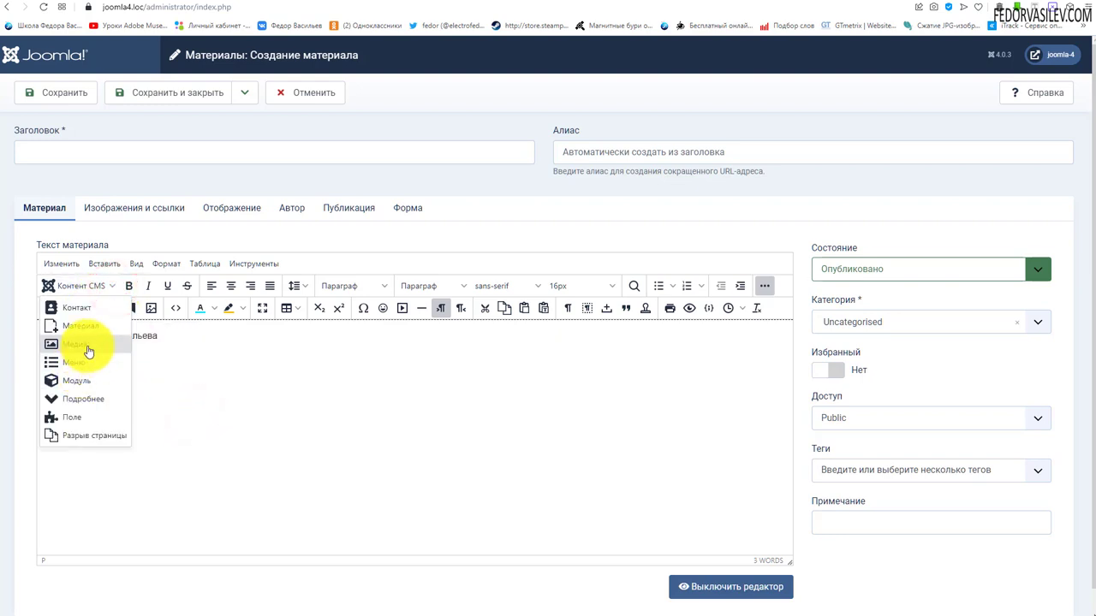
click(84, 346)
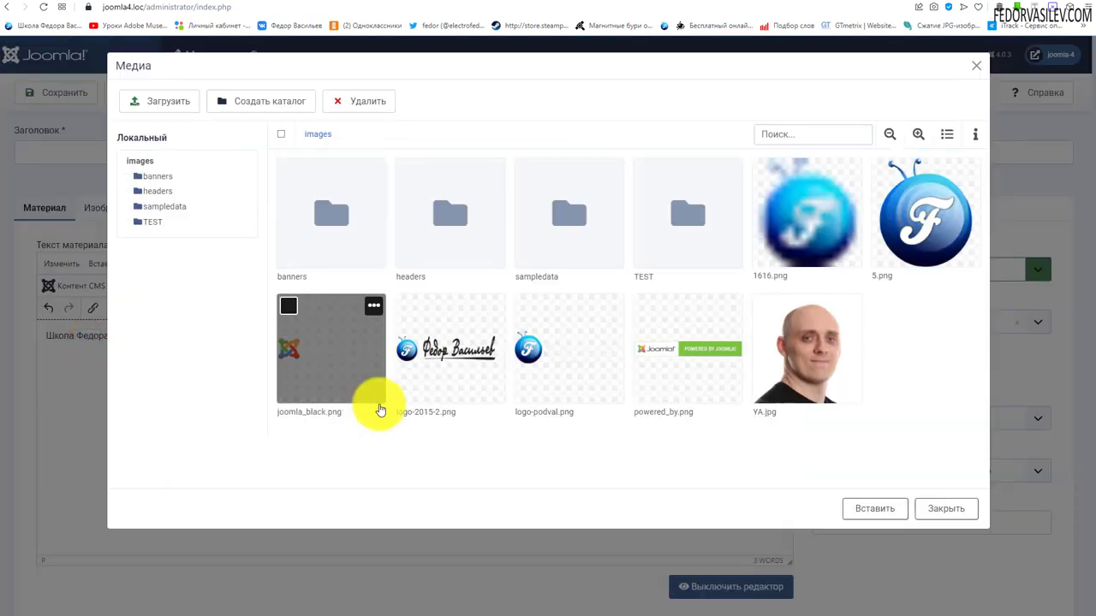
click(434, 354)
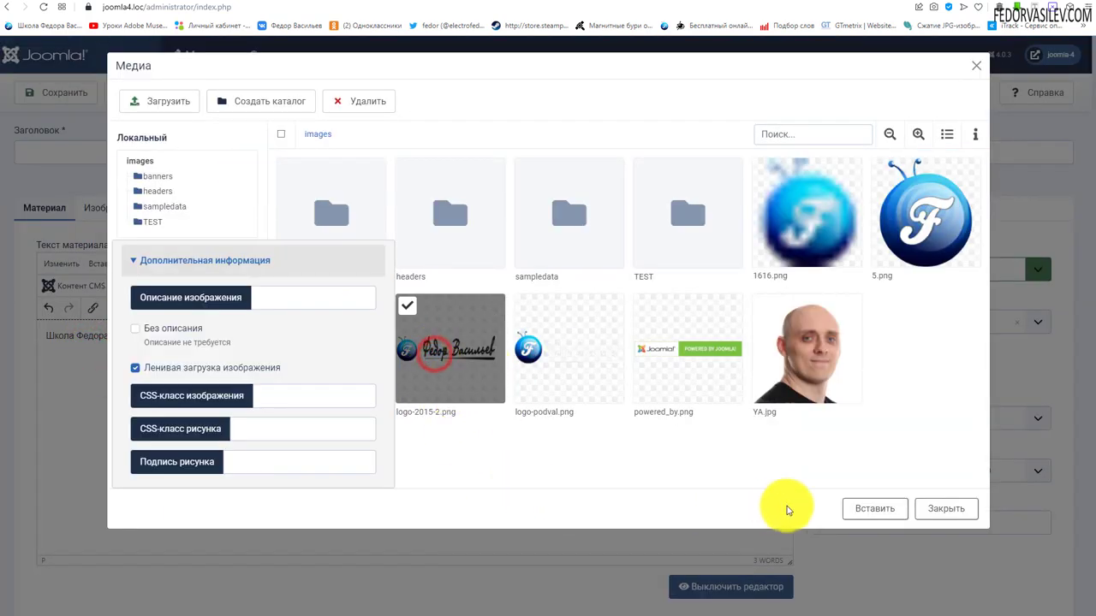
click(875, 509)
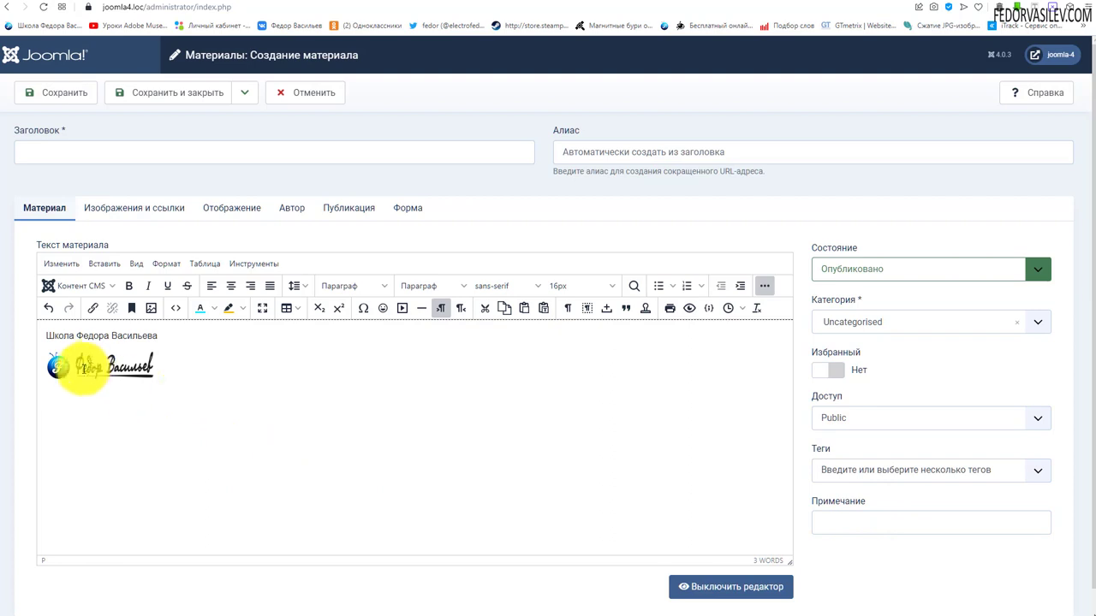
Step: Review the article's intro image, full-text image and link settings, and return to the article content
click(142, 208)
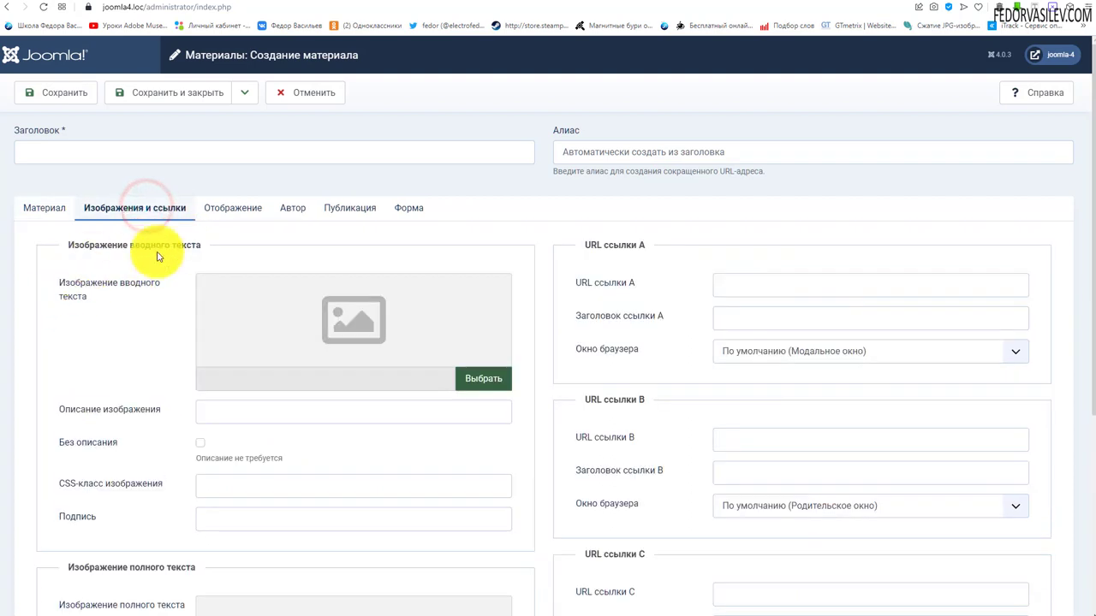
scroll(345, 343, down, 4)
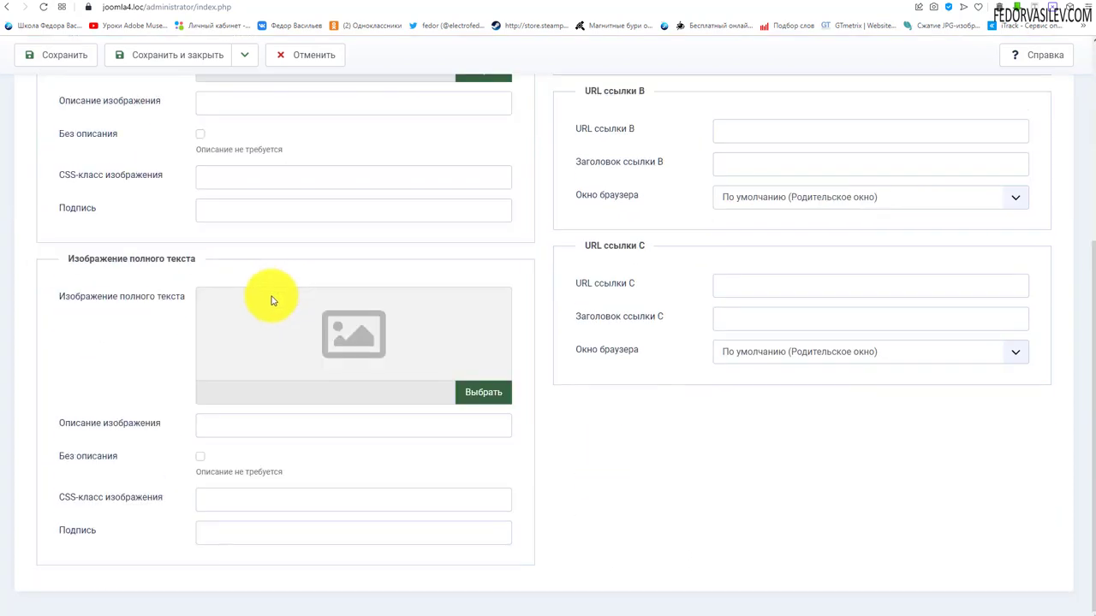
scroll(267, 501, up, 4)
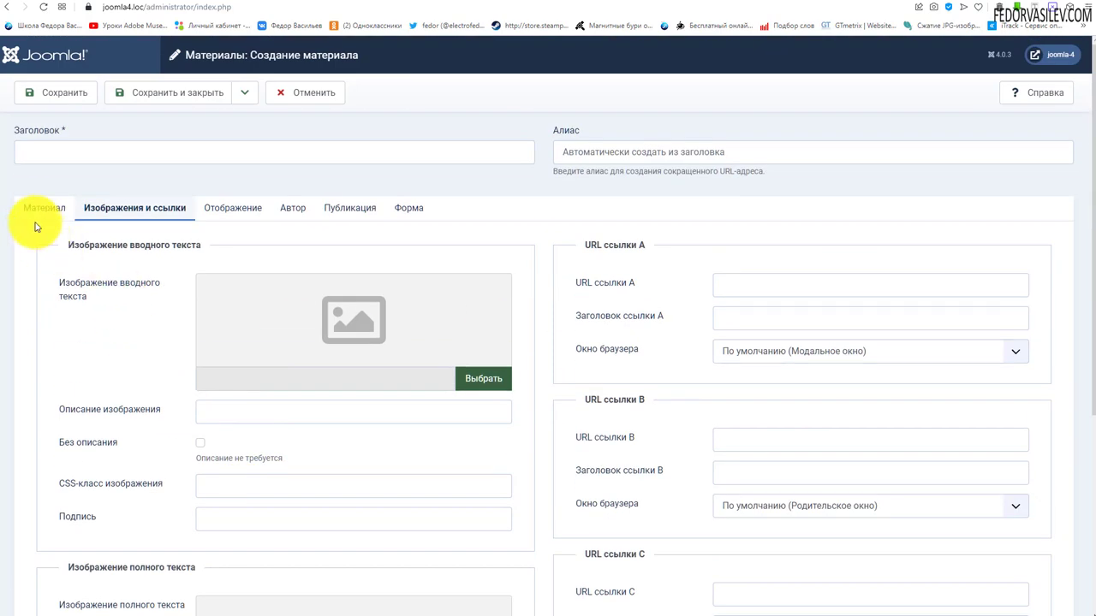
click(39, 208)
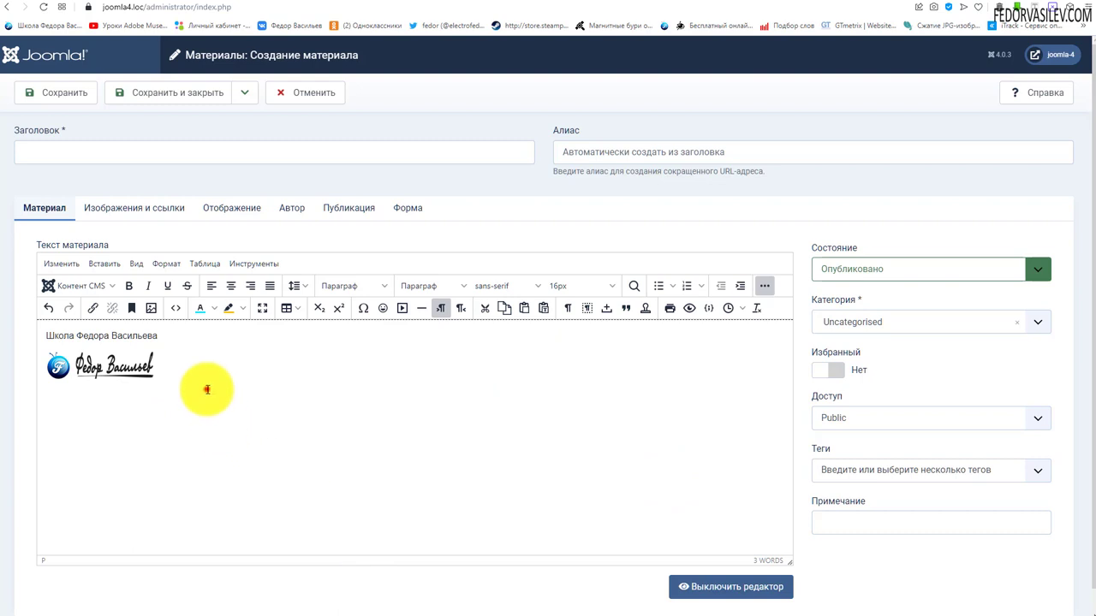
Step: Delete the logo image from the article text
click(120, 366)
drag(164, 378, 195, 385)
key(Delete)
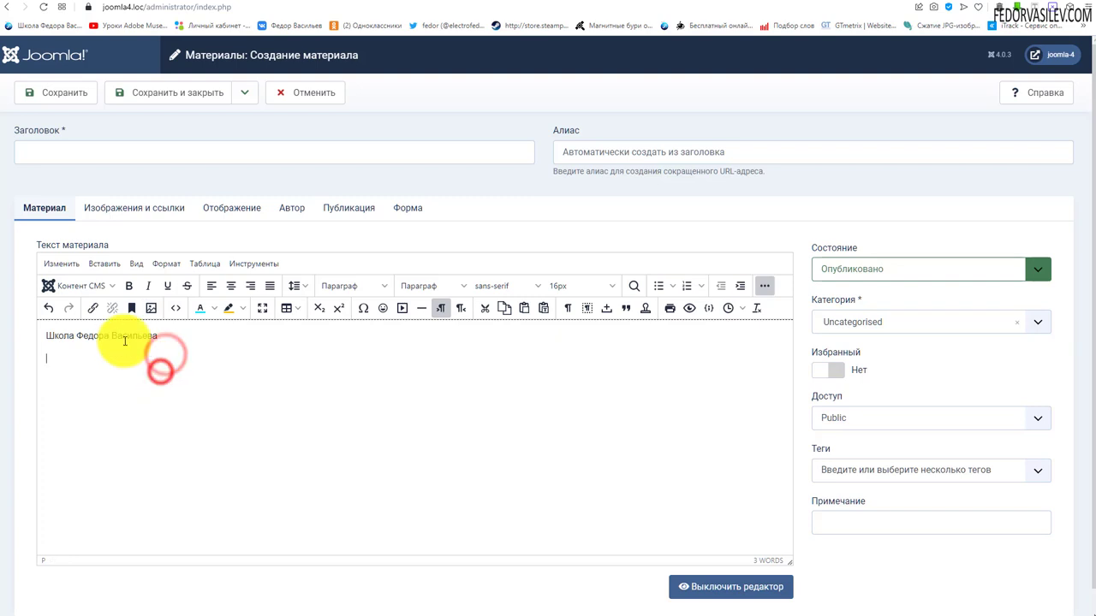
Step: Compare the editor's own image insertion dialog with the CMS media library, closing both without inserting an image
click(68, 285)
click(234, 364)
click(149, 308)
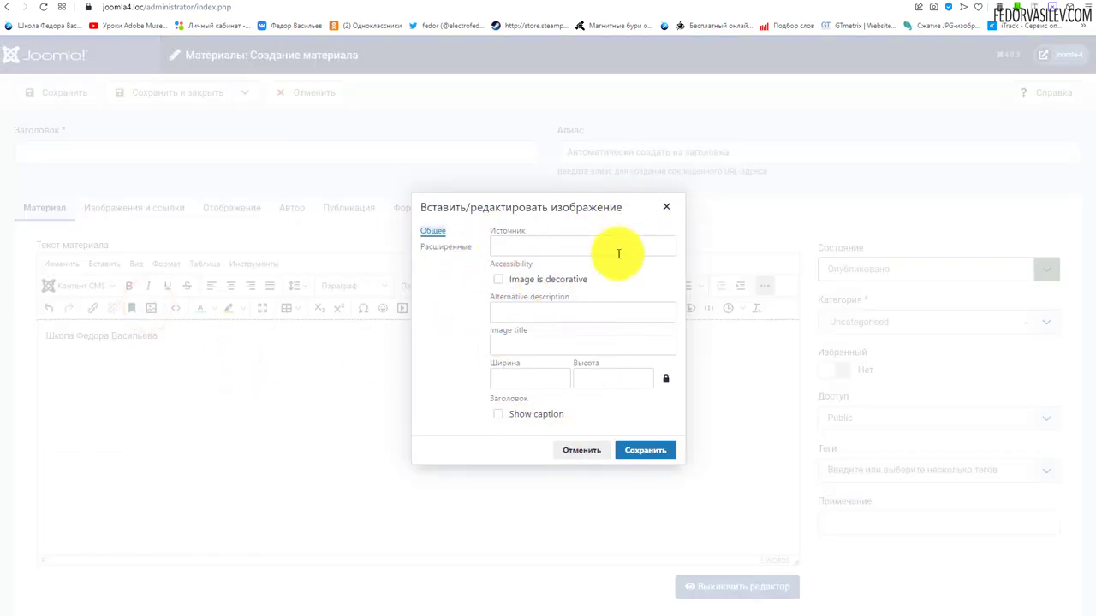
click(668, 210)
click(85, 286)
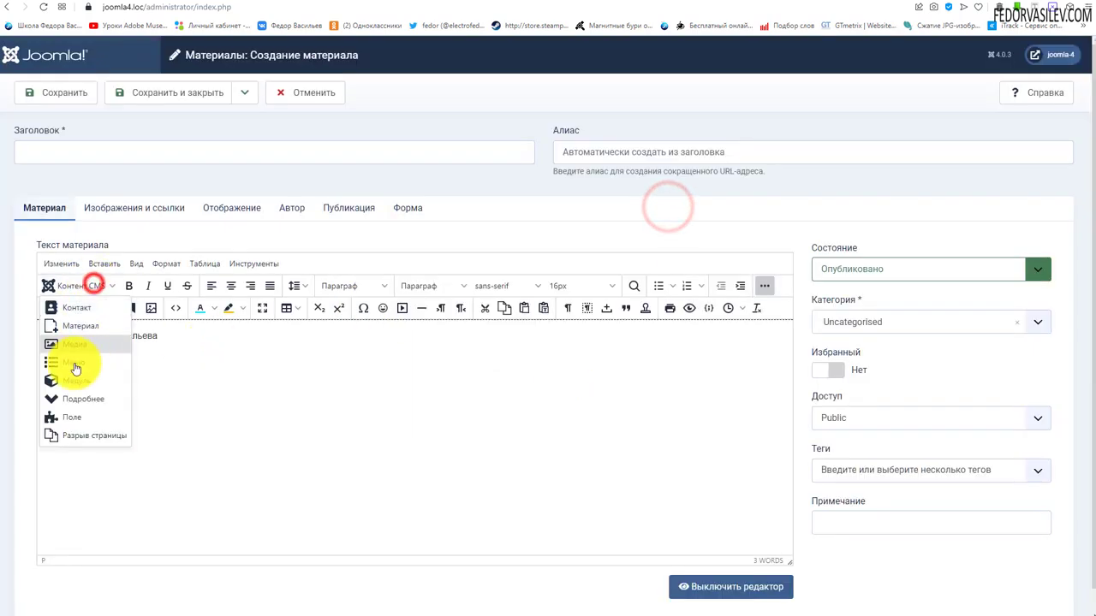
click(85, 350)
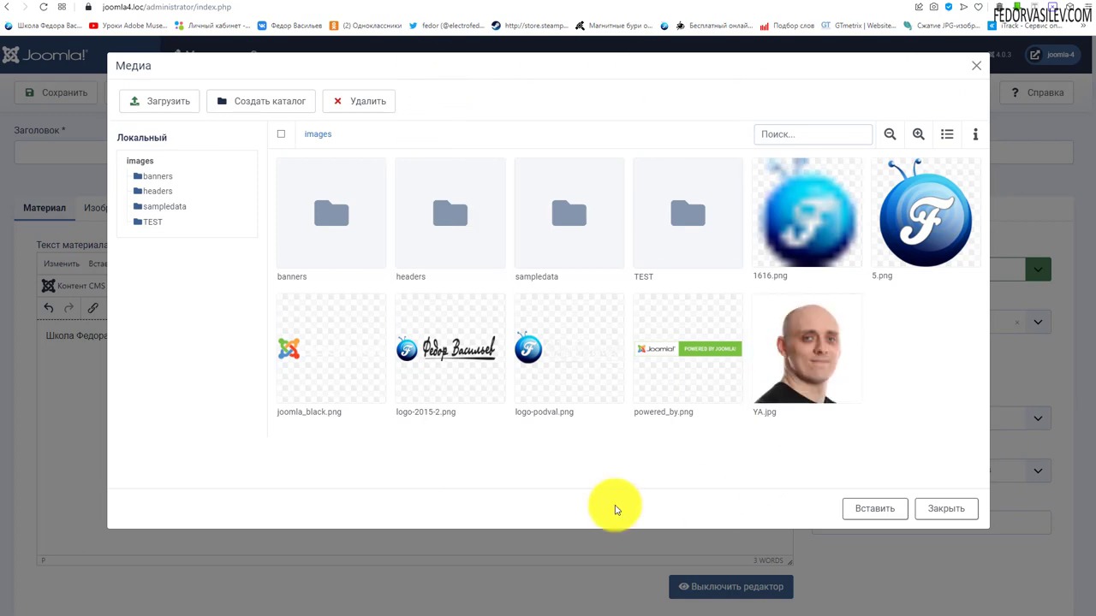
click(975, 64)
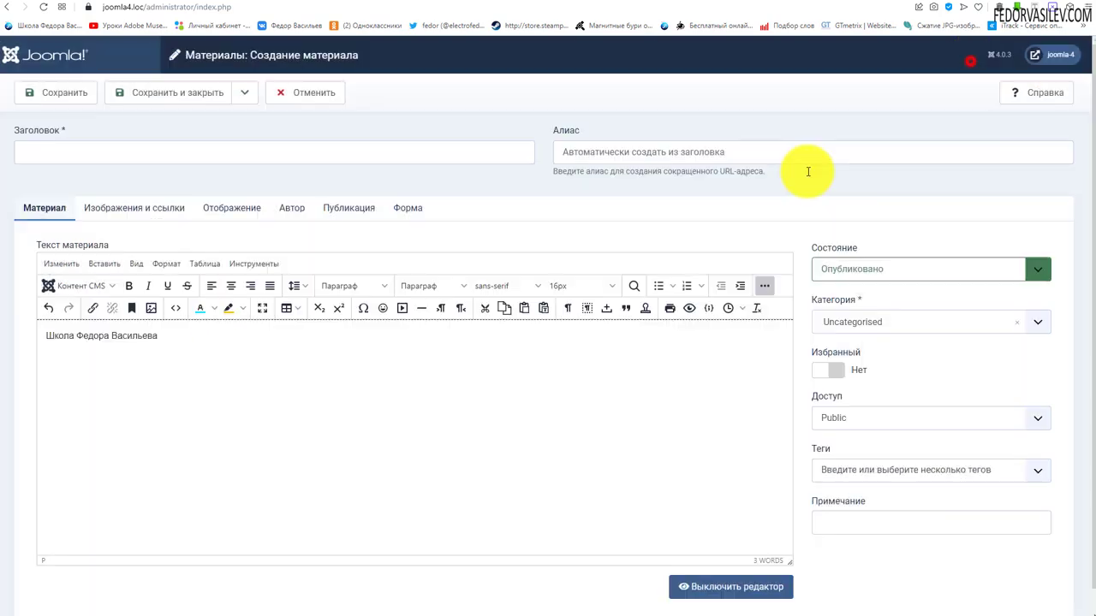
Step: Insert a link to the article "Статья-1 (5)" below the article text
click(81, 286)
click(85, 329)
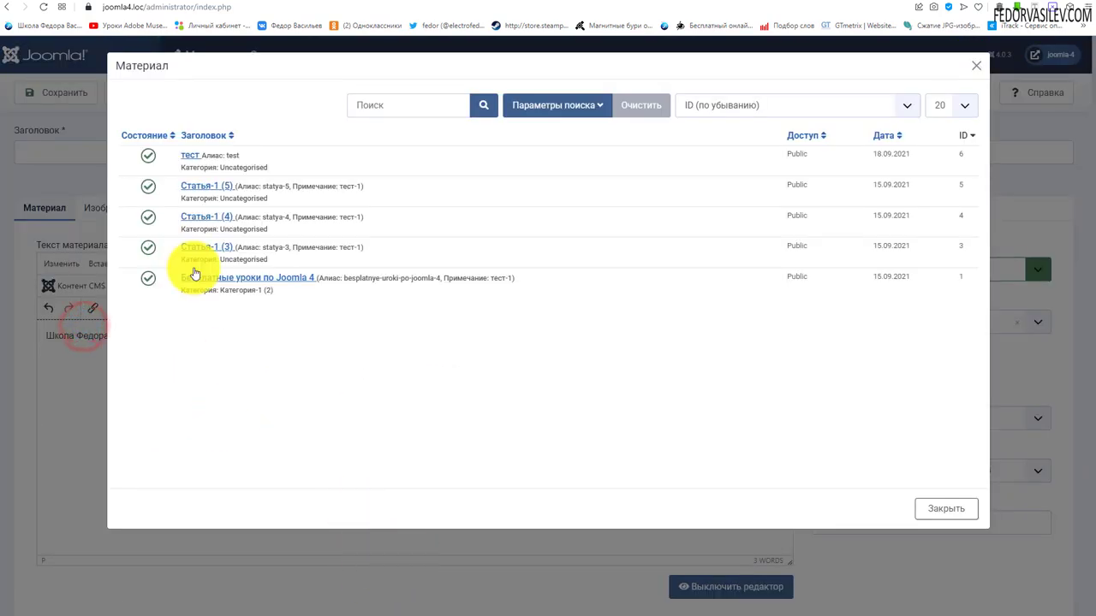
click(197, 190)
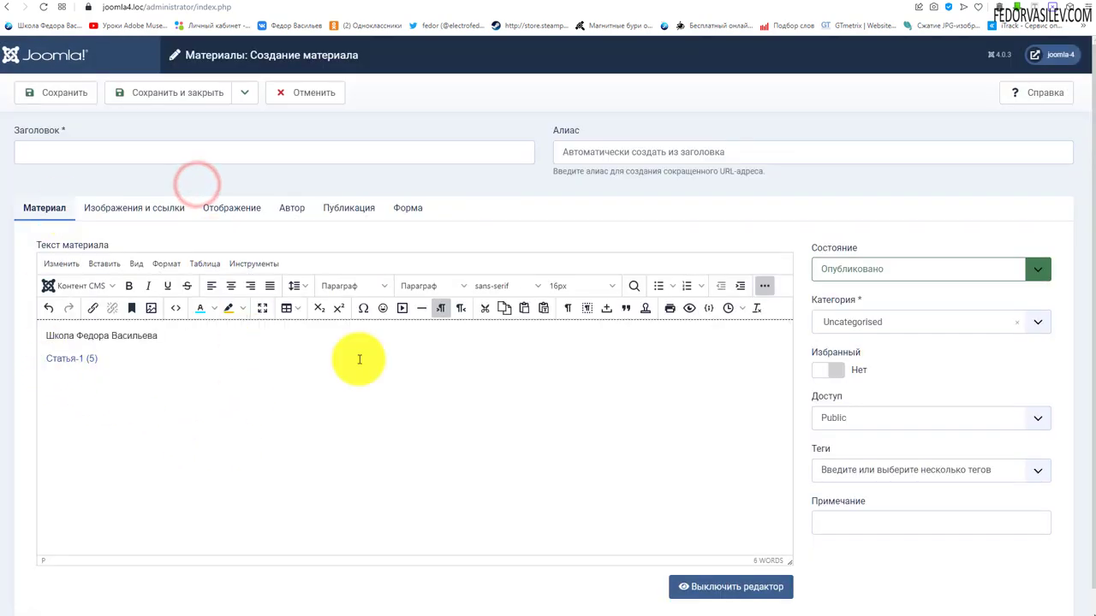
Step: Insert a link to the contact from the Администраторы category, and delete both the article and contact links
click(115, 289)
click(68, 306)
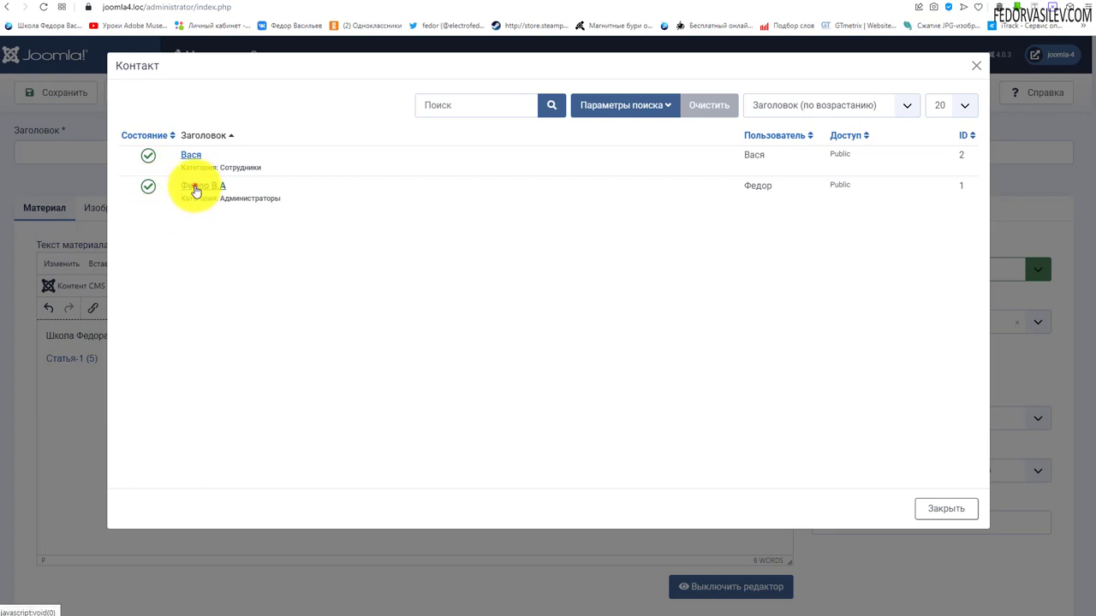
click(195, 190)
drag(171, 362, 47, 359)
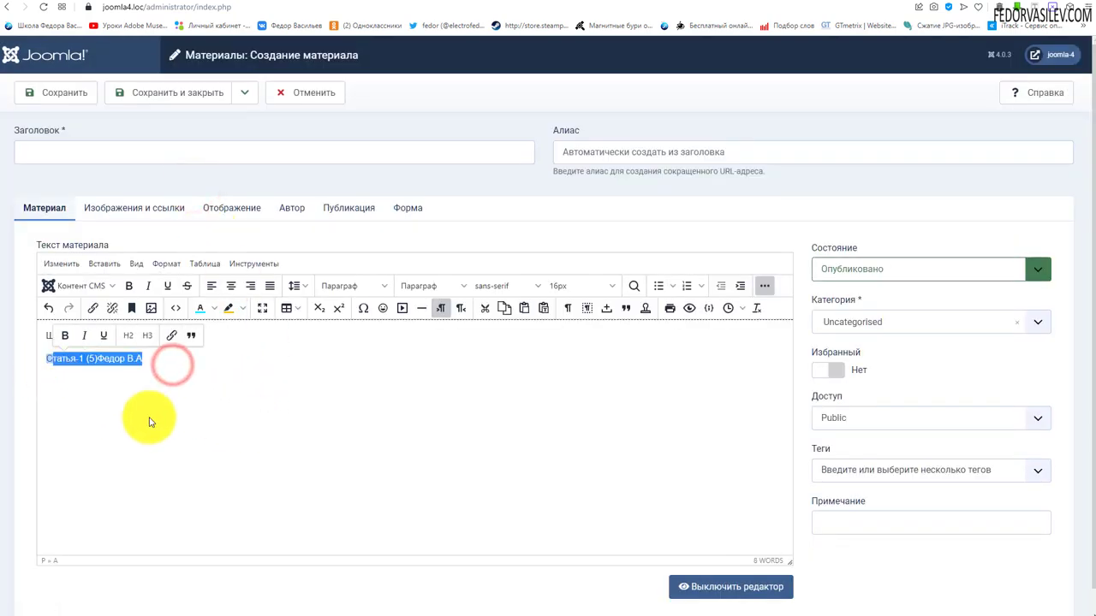
key(BackSpace)
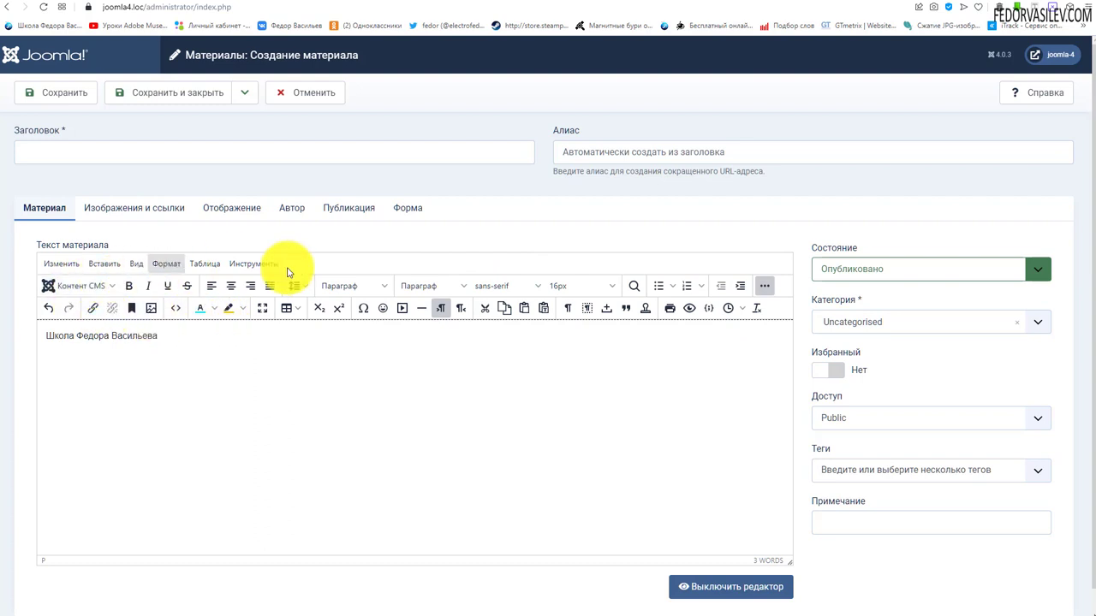
Step: Browse the emoji collection and close it without adding an emoji
click(386, 312)
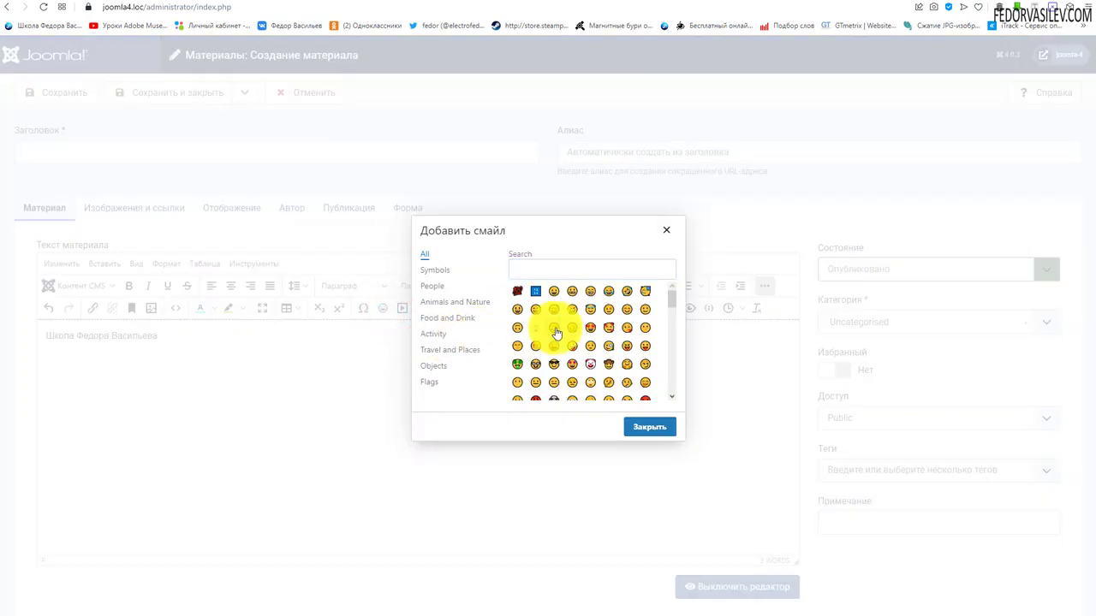
scroll(582, 368, down, 3)
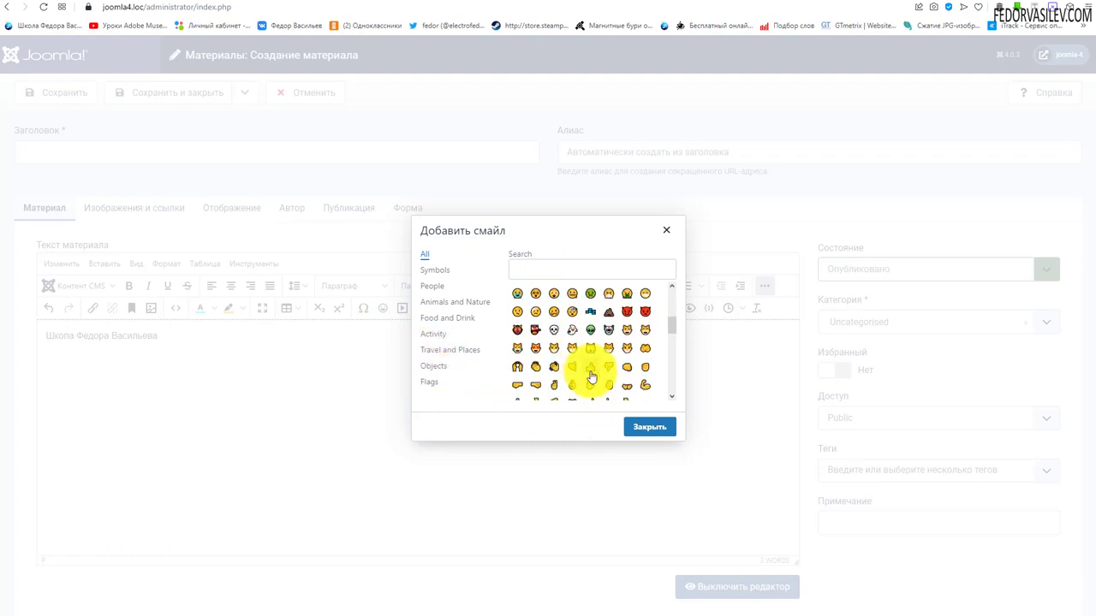
scroll(591, 377, up, 3)
click(666, 229)
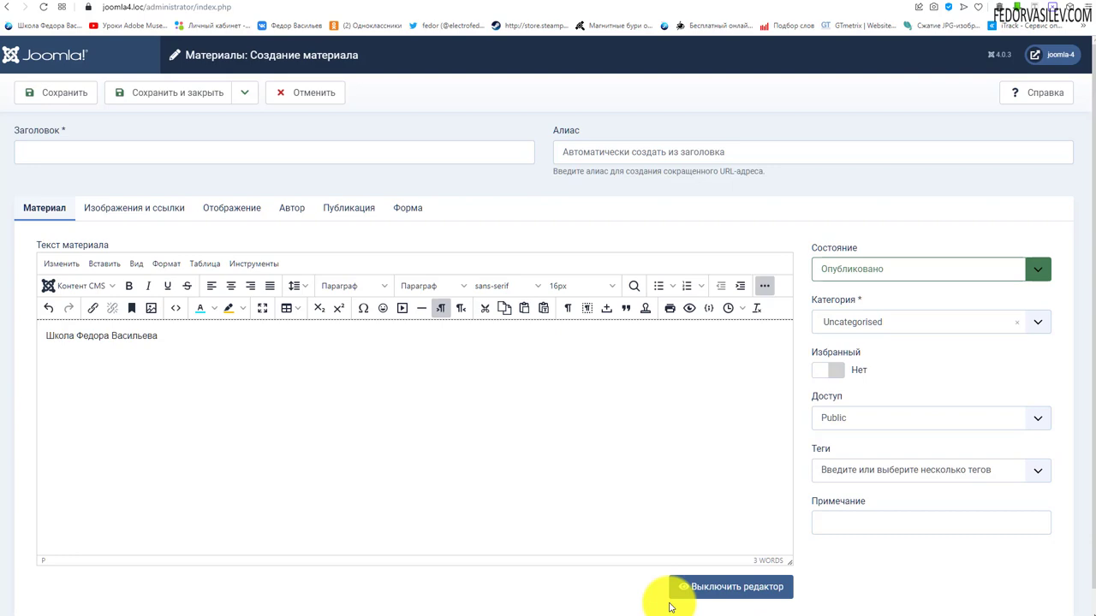
Step: Switch to the public site, open its "Добавить +" article form and expand the full editor toolbar
click(235, 2)
scroll(368, 317, up, 10)
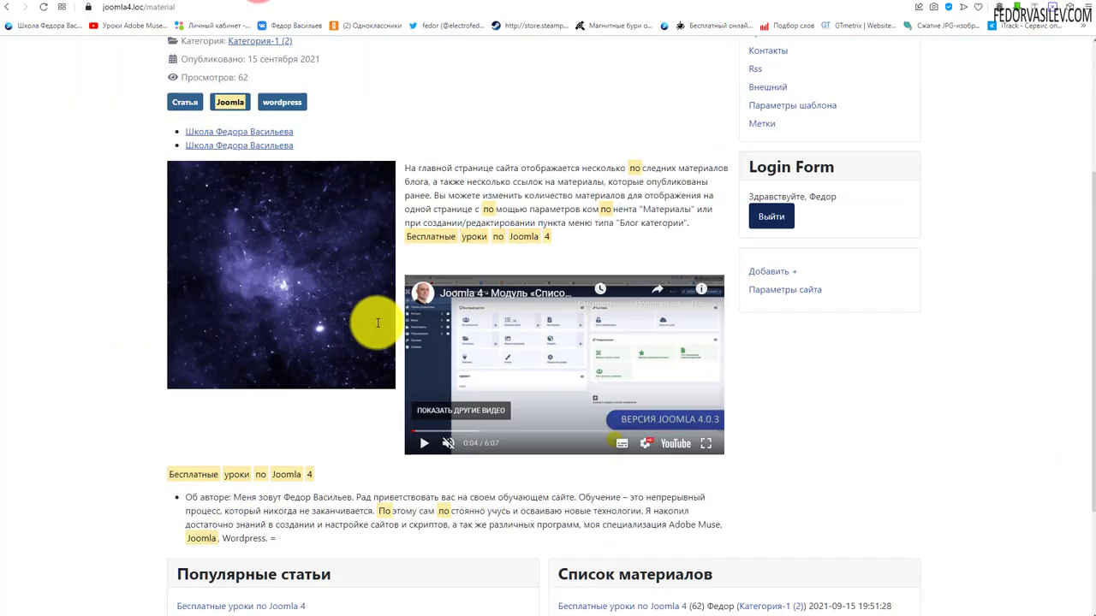
click(766, 492)
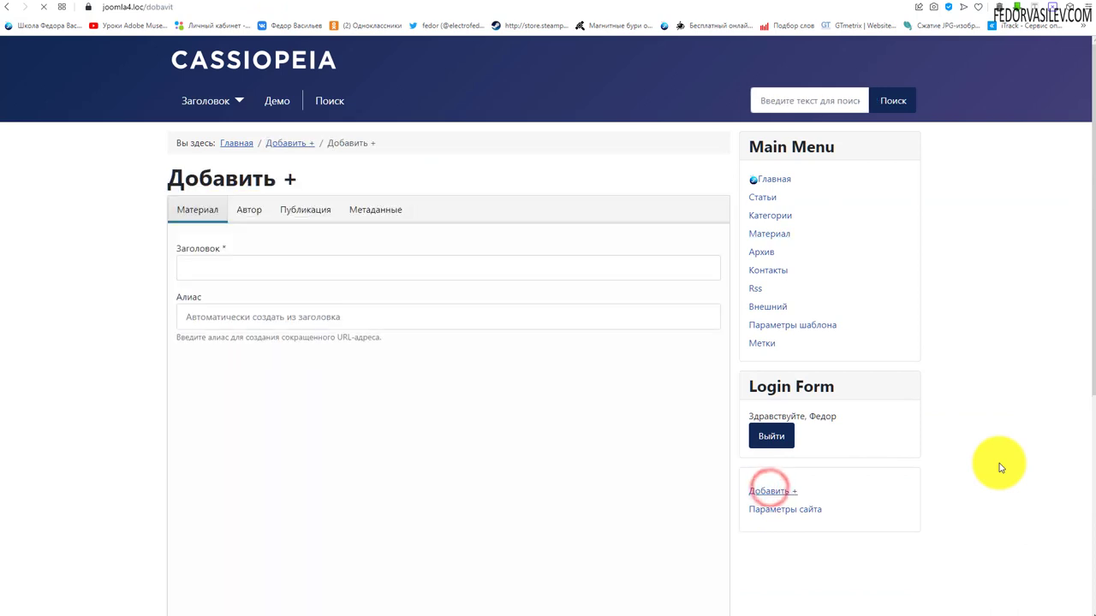
click(546, 386)
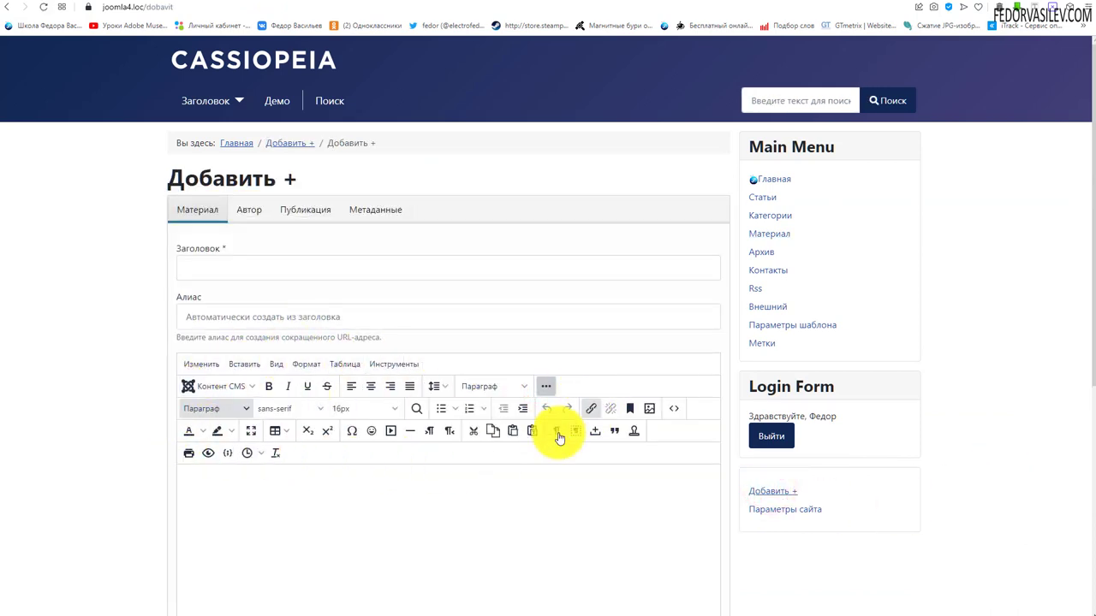
Step: Look at the font size choices in the front-end article editor
scroll(206, 351, down, 1)
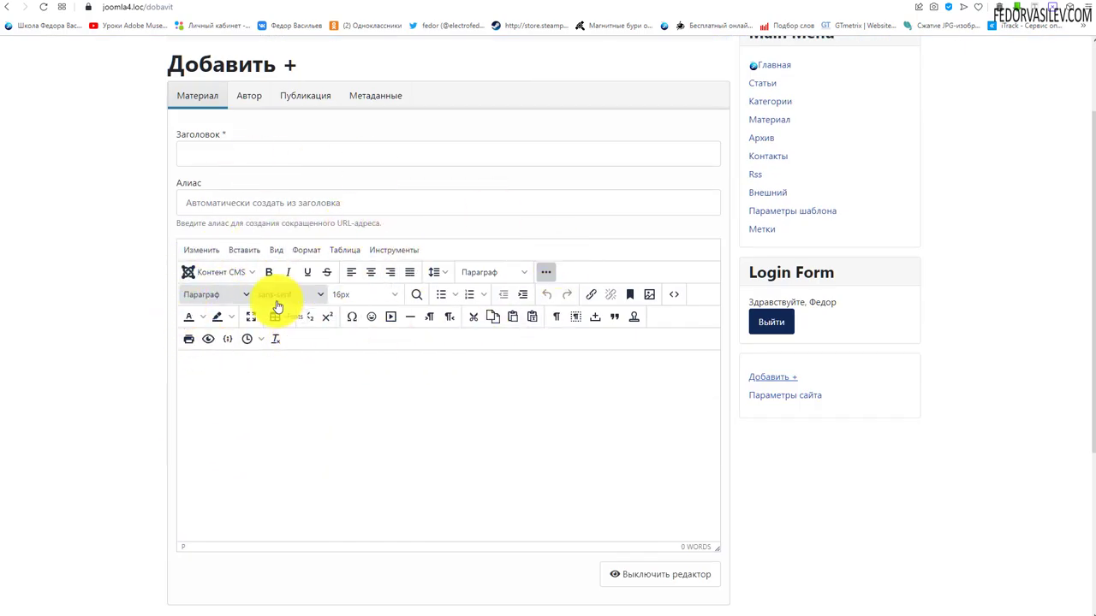
click(354, 296)
click(396, 294)
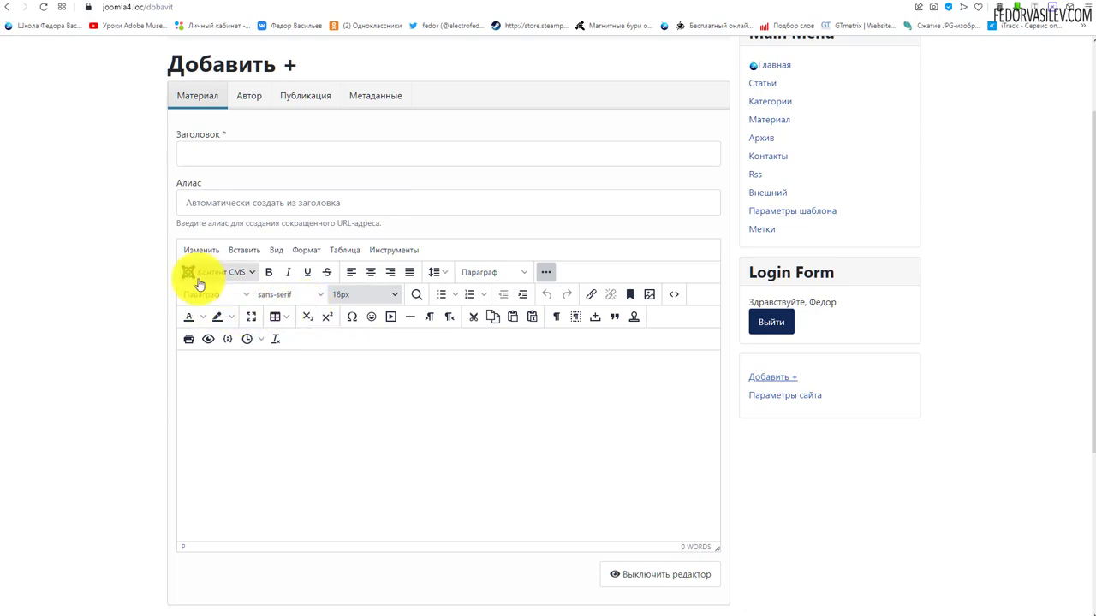
Step: Switch to the "Редактор - TinyMCE" plugin settings and close them
scroll(403, 286, up, 1)
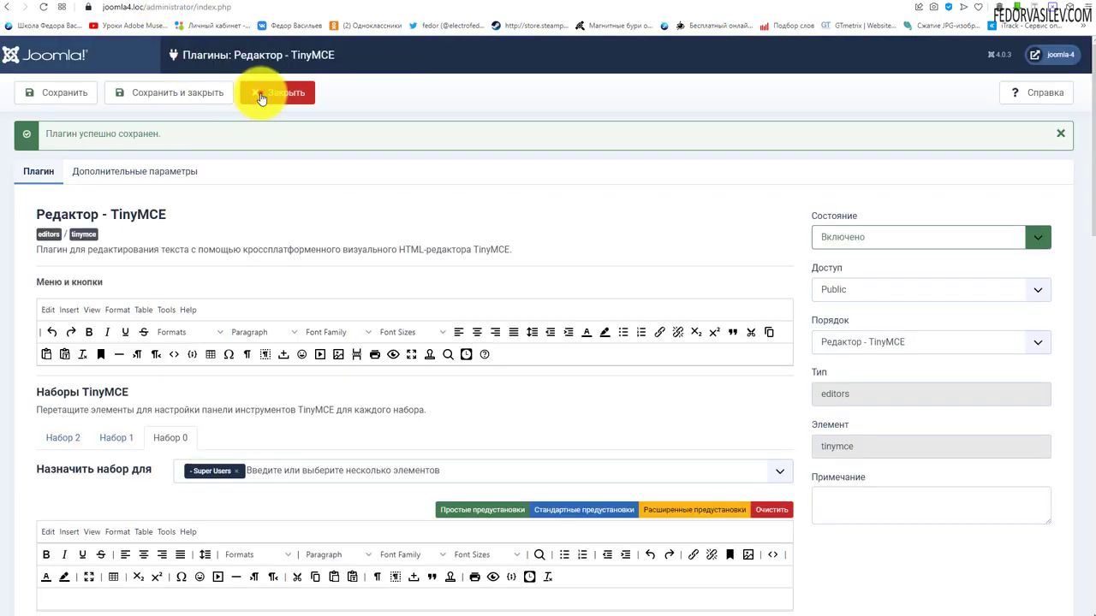
click(257, 91)
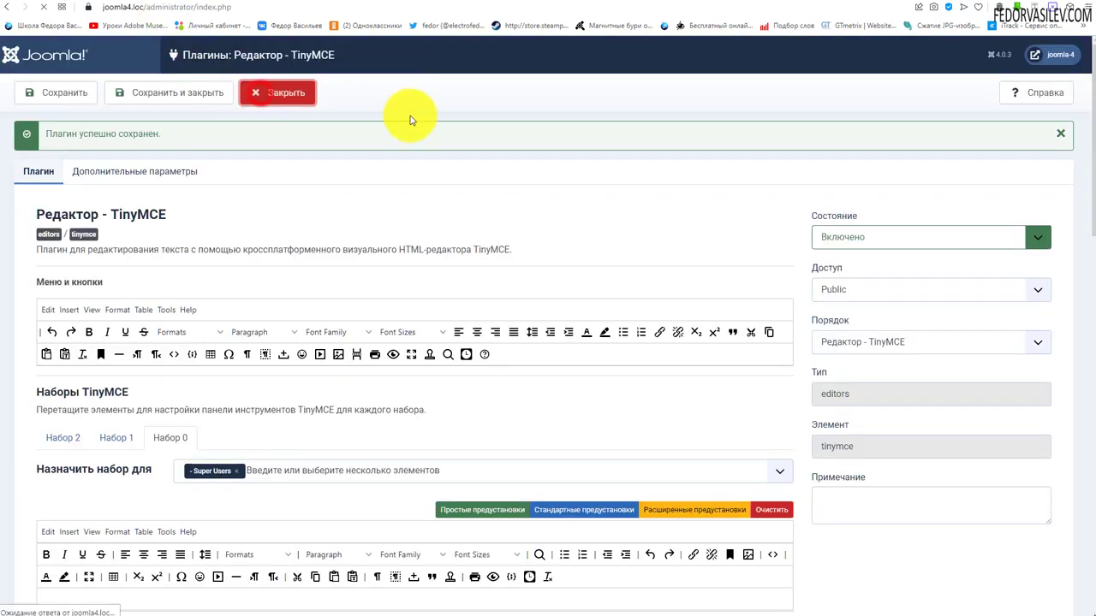
Step: Open the list of registered users and examine the test account's user group and login
click(86, 266)
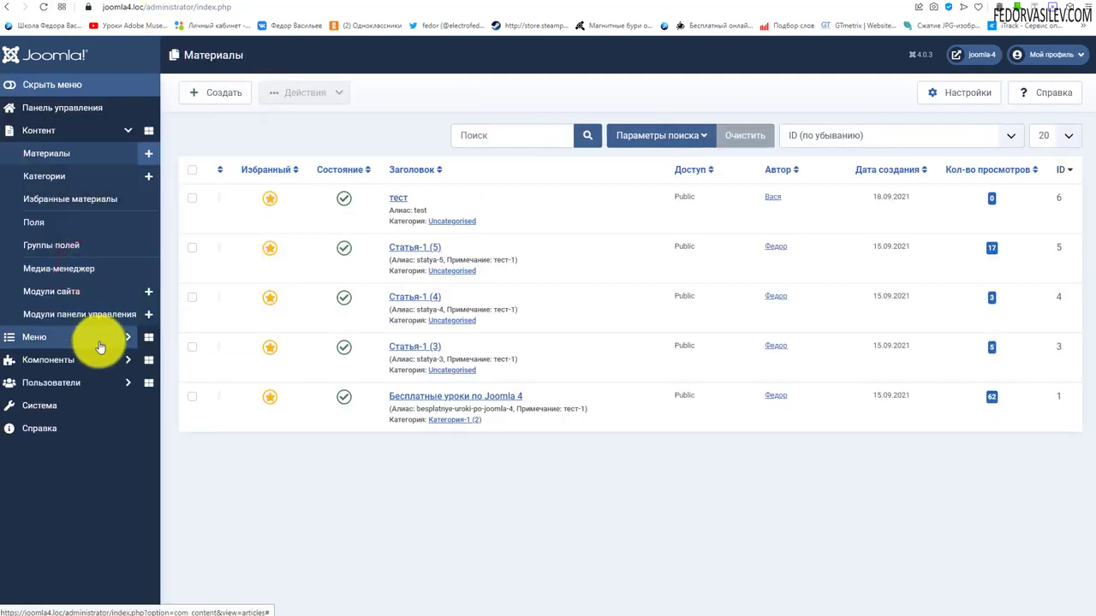
click(43, 385)
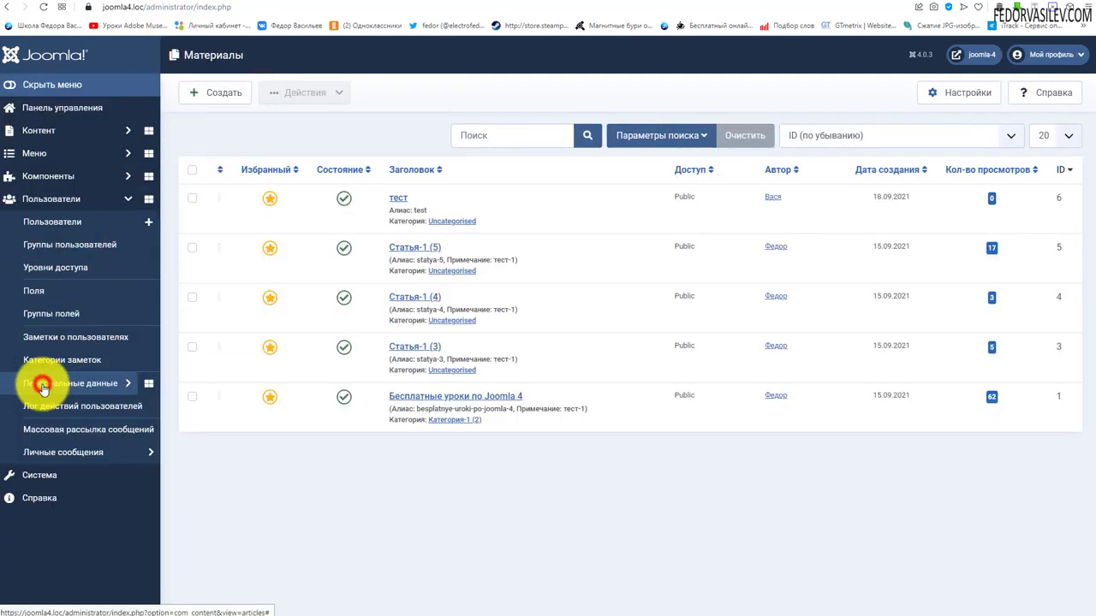
click(46, 221)
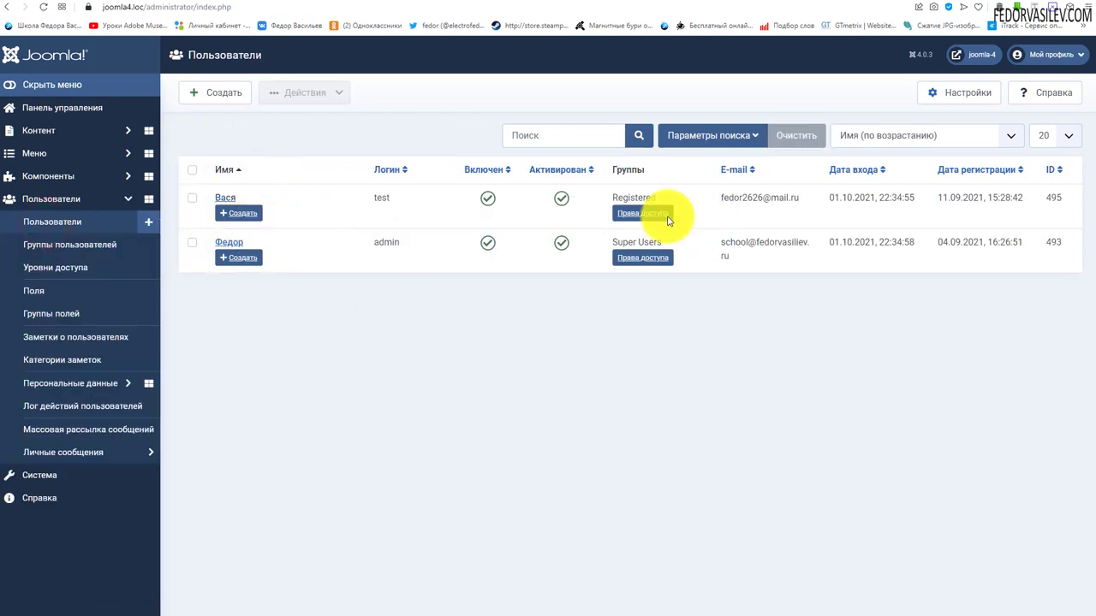
click(192, 198)
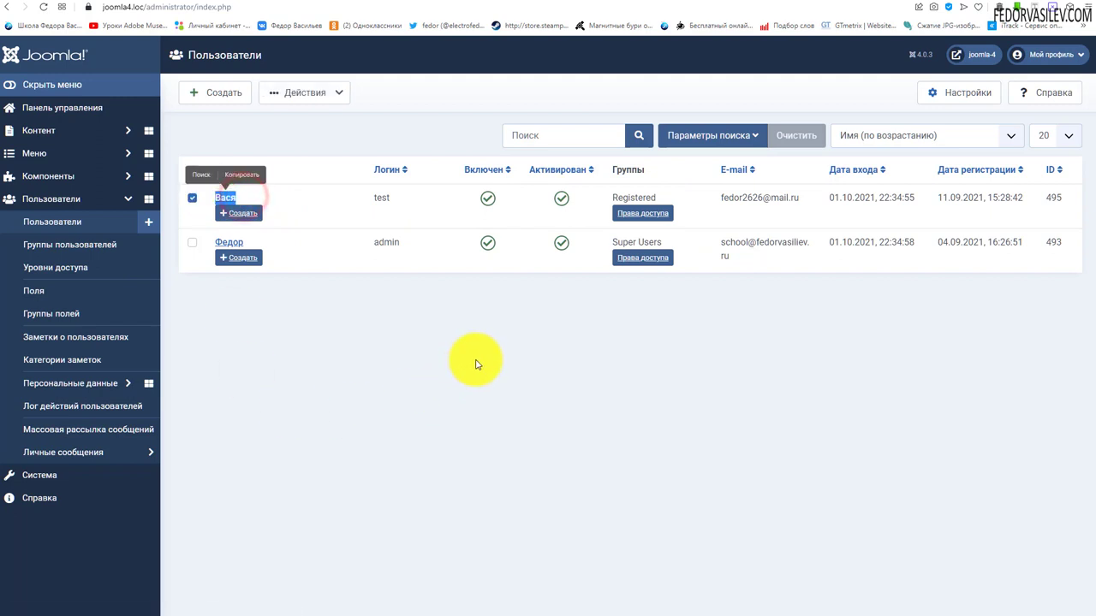
click(659, 197)
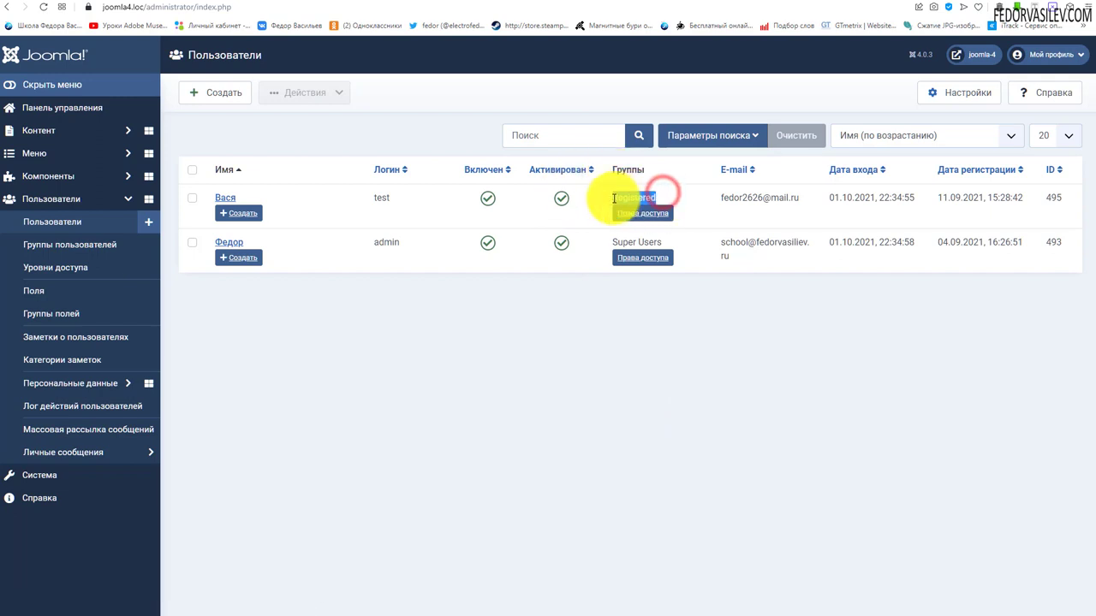
drag(663, 198, 614, 199)
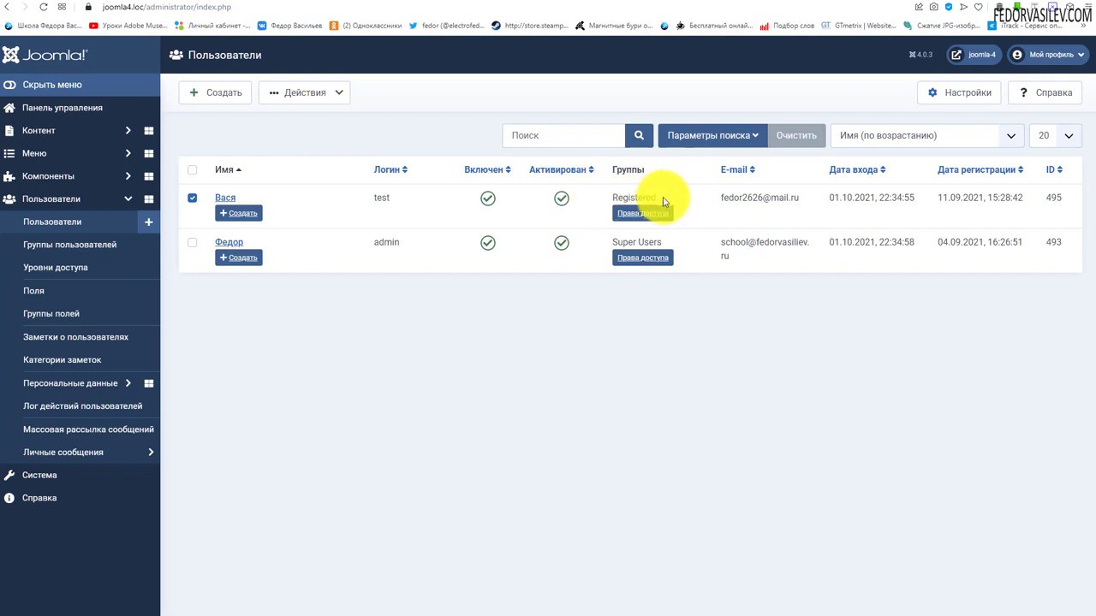
drag(660, 195, 599, 200)
click(602, 339)
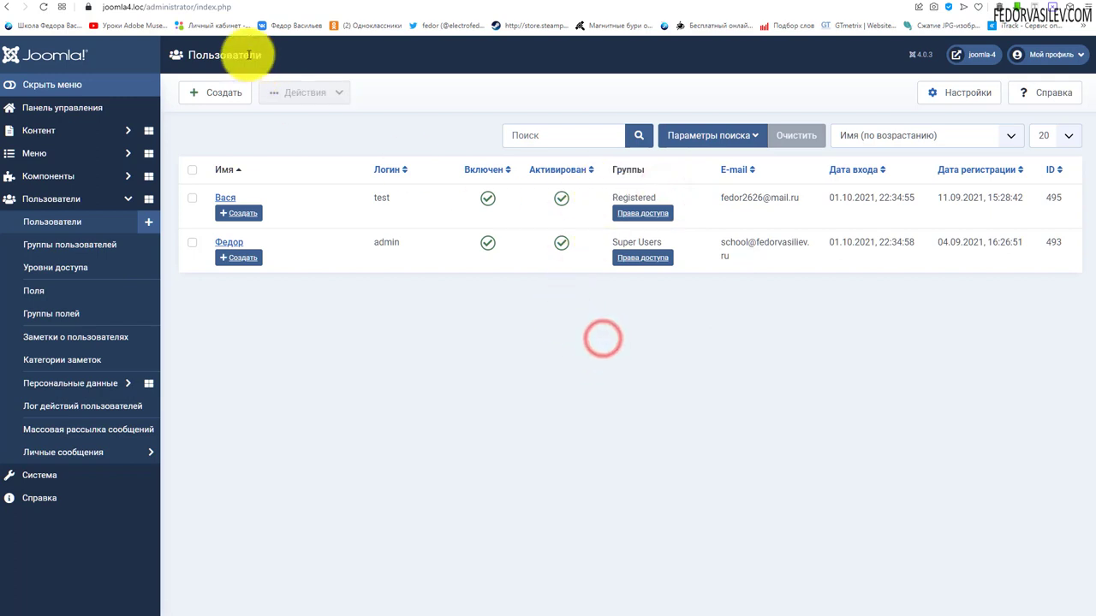
double_click(389, 197)
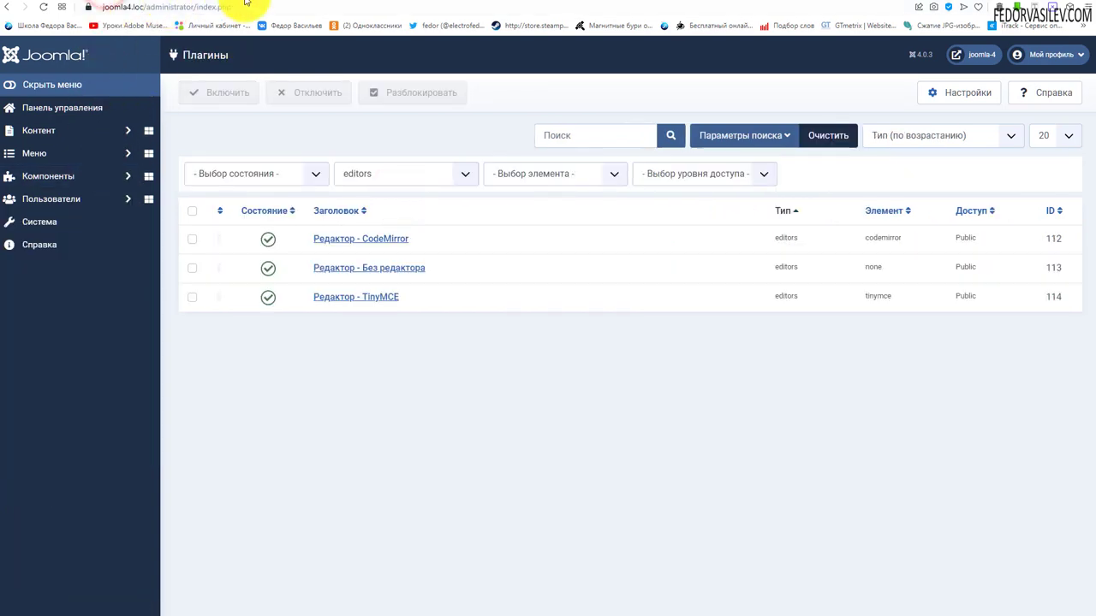
Step: Switch to the public site, log out the administrator and log in with the test account
click(248, 3)
click(771, 381)
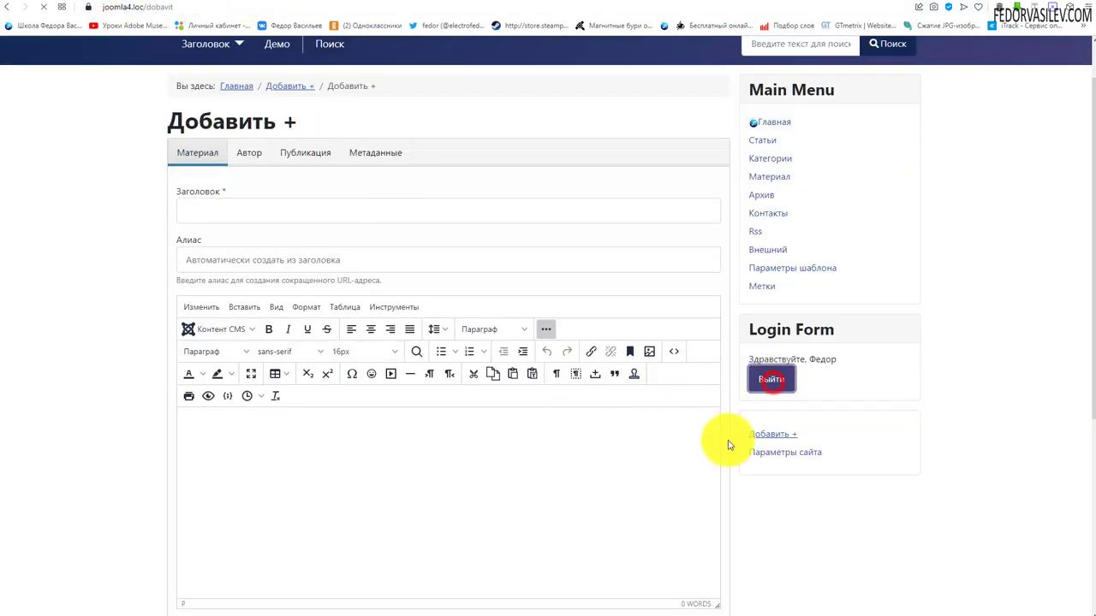
scroll(762, 342, down, 2)
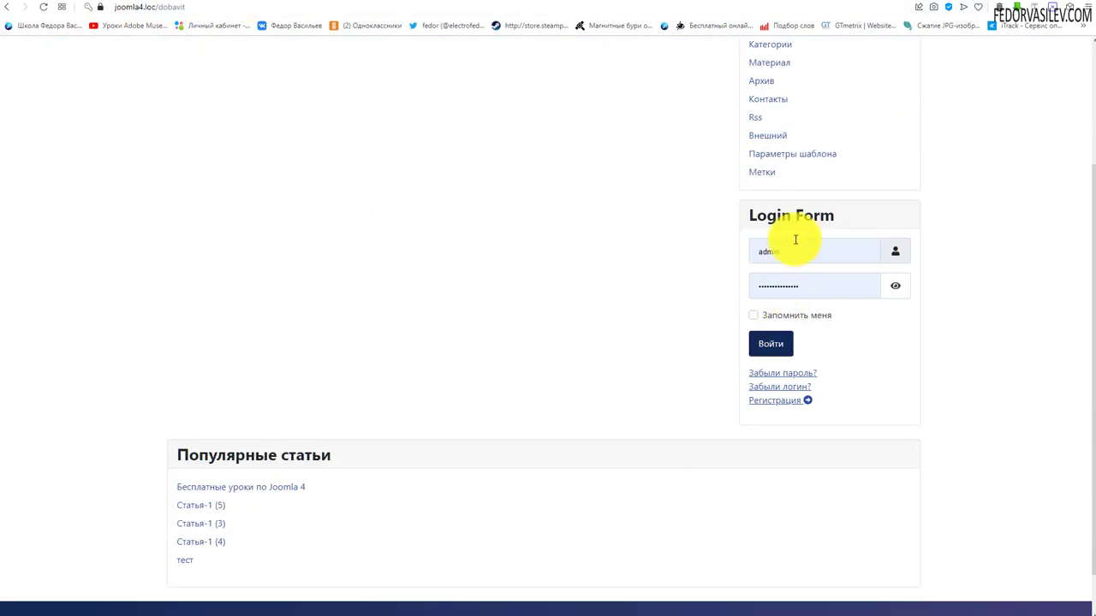
click(794, 257)
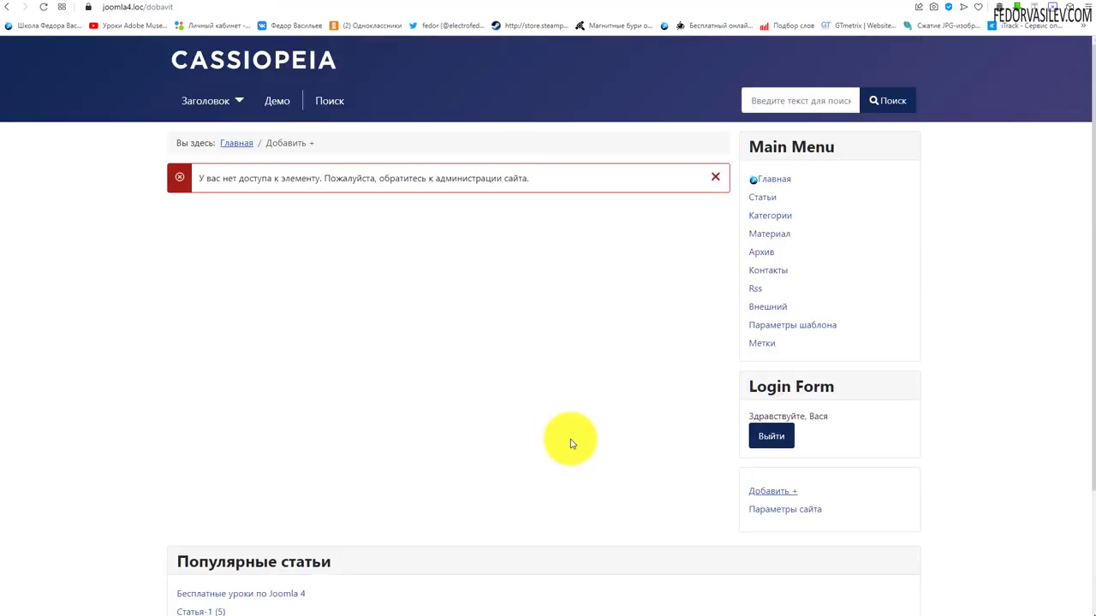
Step: Open the "Добавить +" page with the test account and read the notice it shows
click(765, 493)
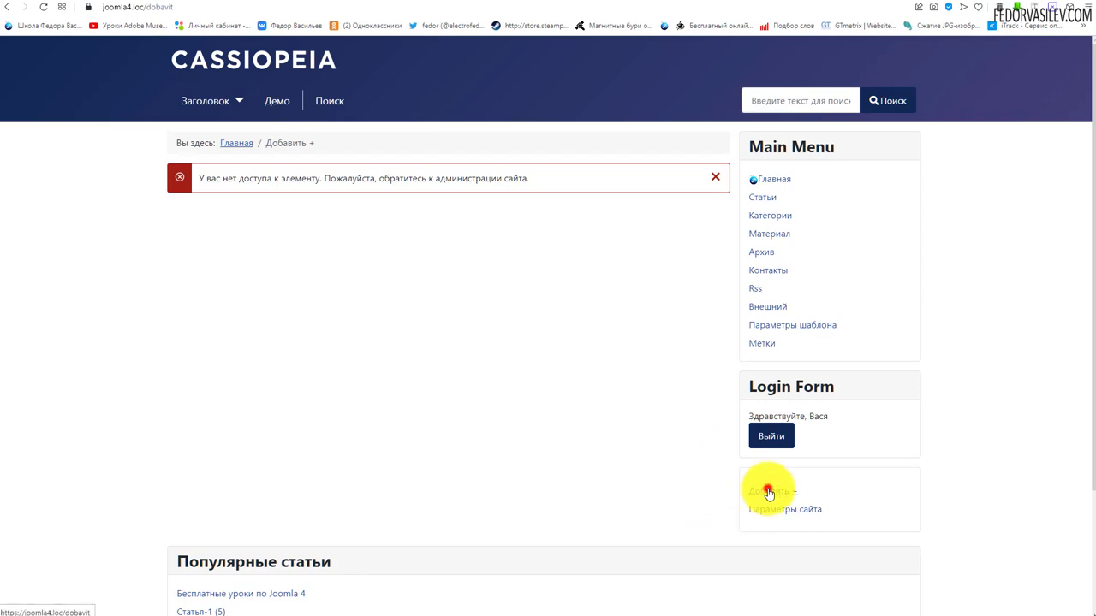
drag(208, 178, 528, 180)
click(419, 299)
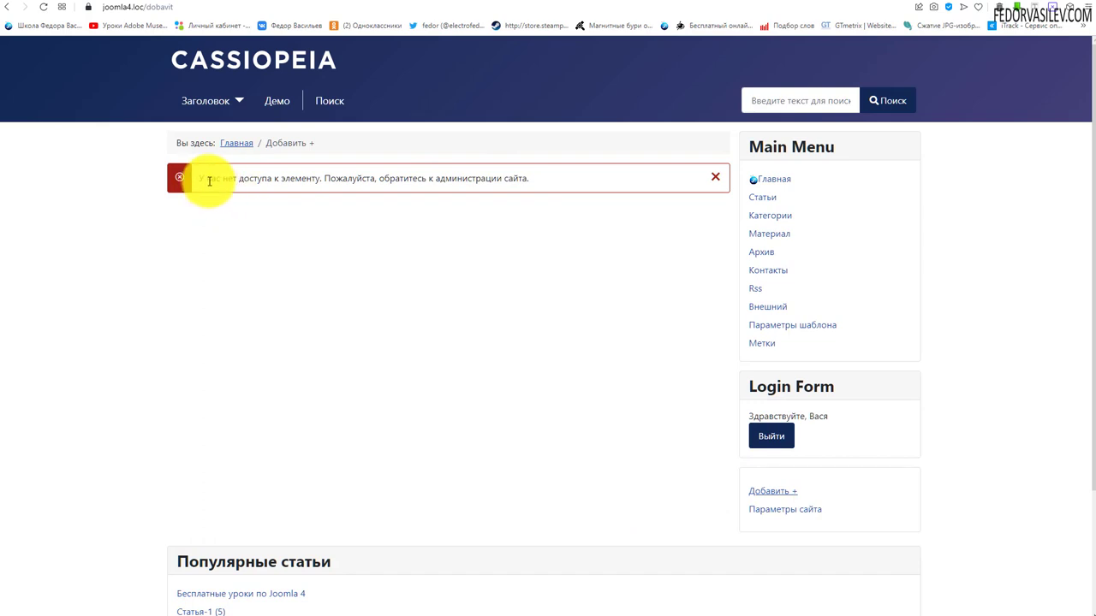
drag(209, 179, 528, 179)
click(466, 256)
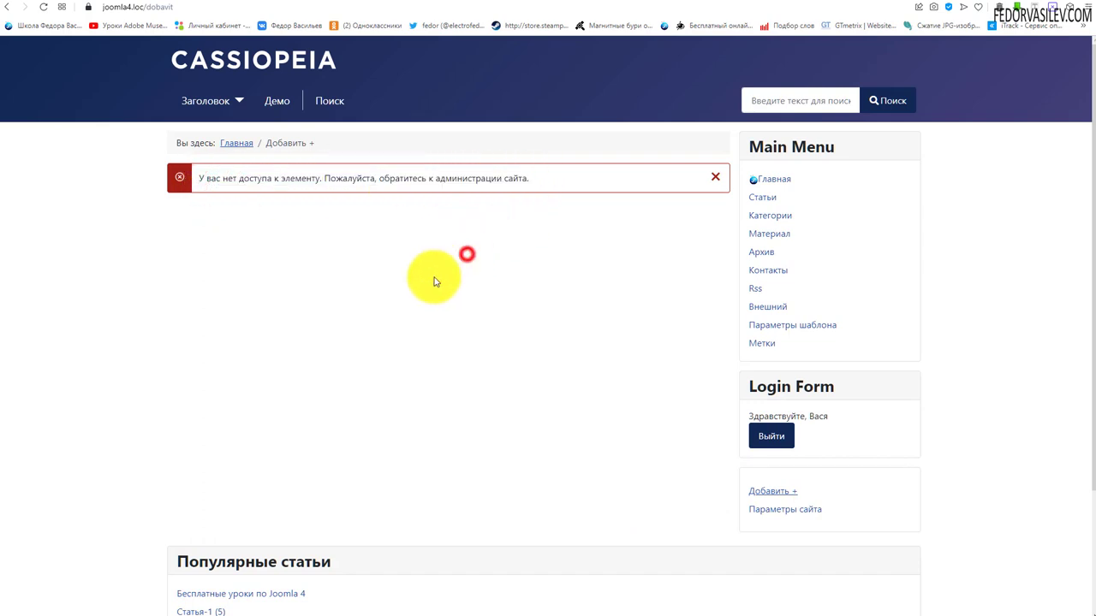
drag(203, 179, 524, 178)
click(466, 236)
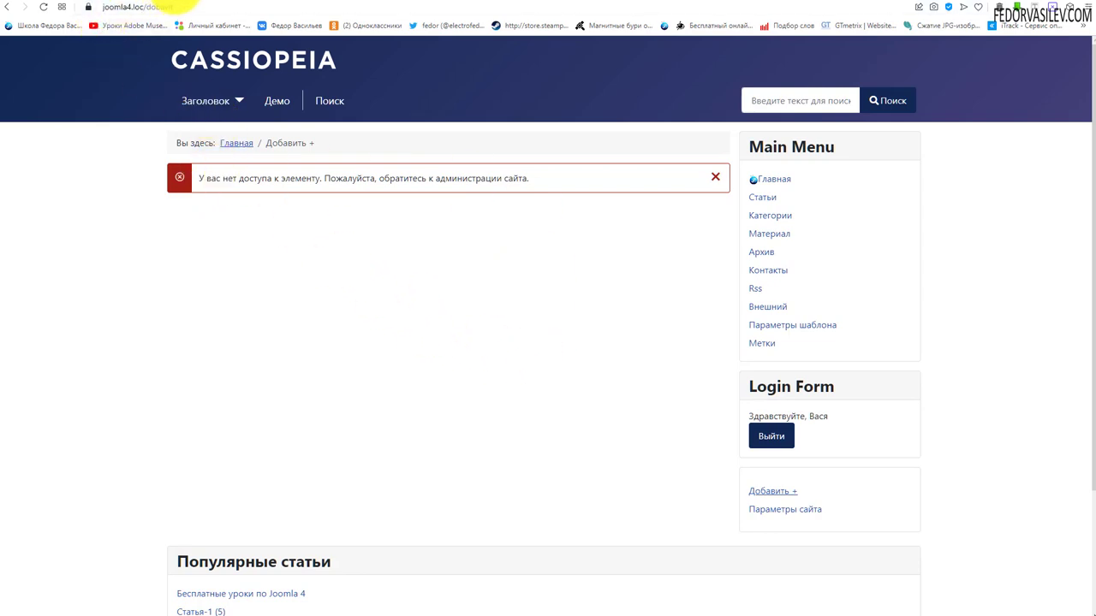
Step: In the administration's global permissions, set "Создать" to "Разрешено" for the Registered group and save
click(172, 3)
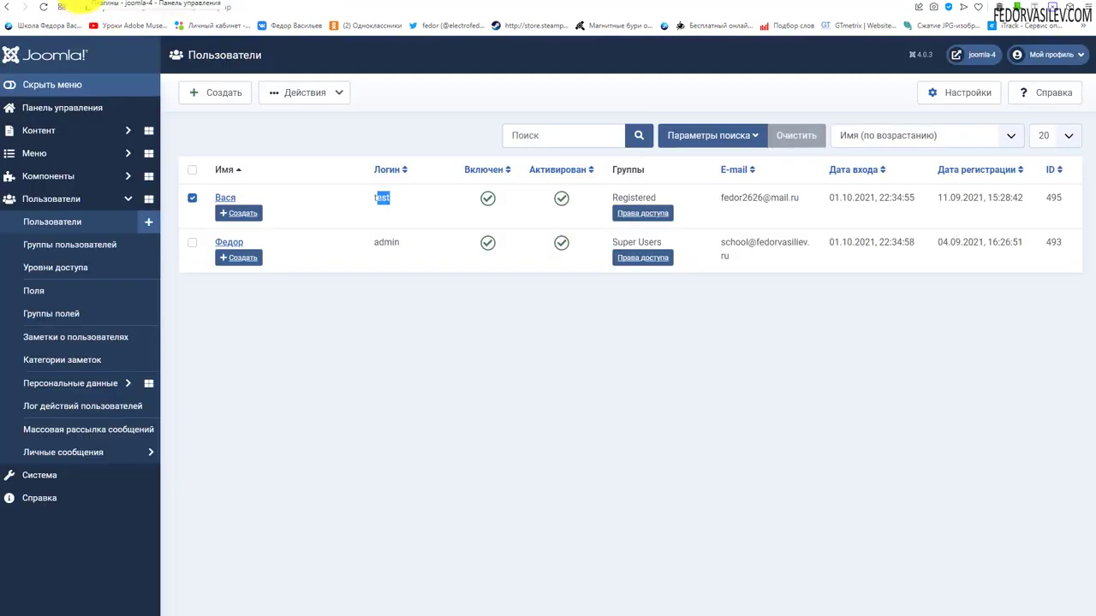
click(60, 107)
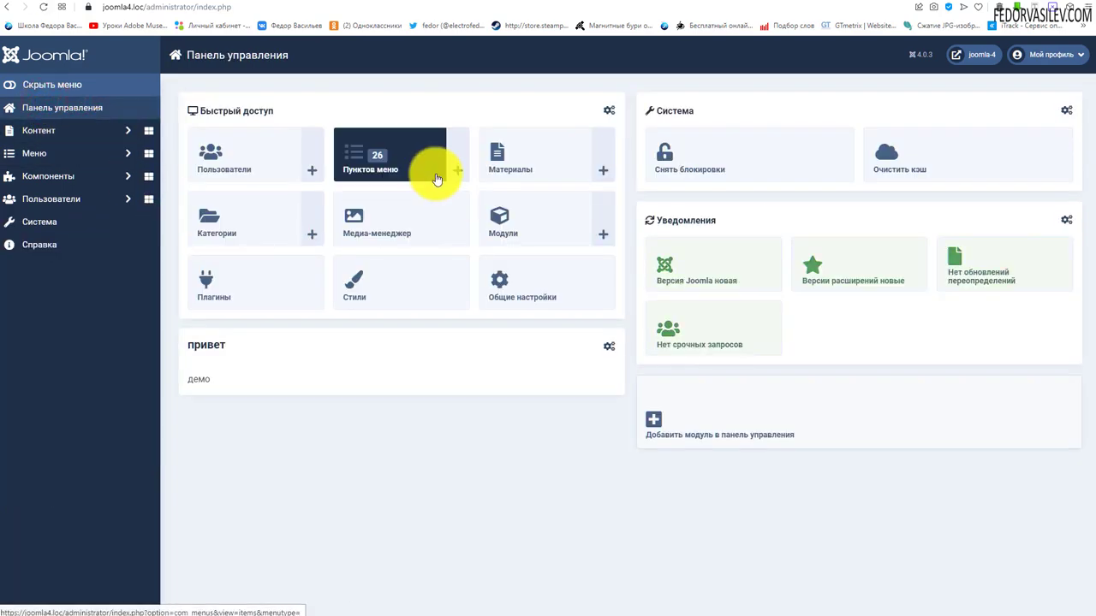
click(499, 279)
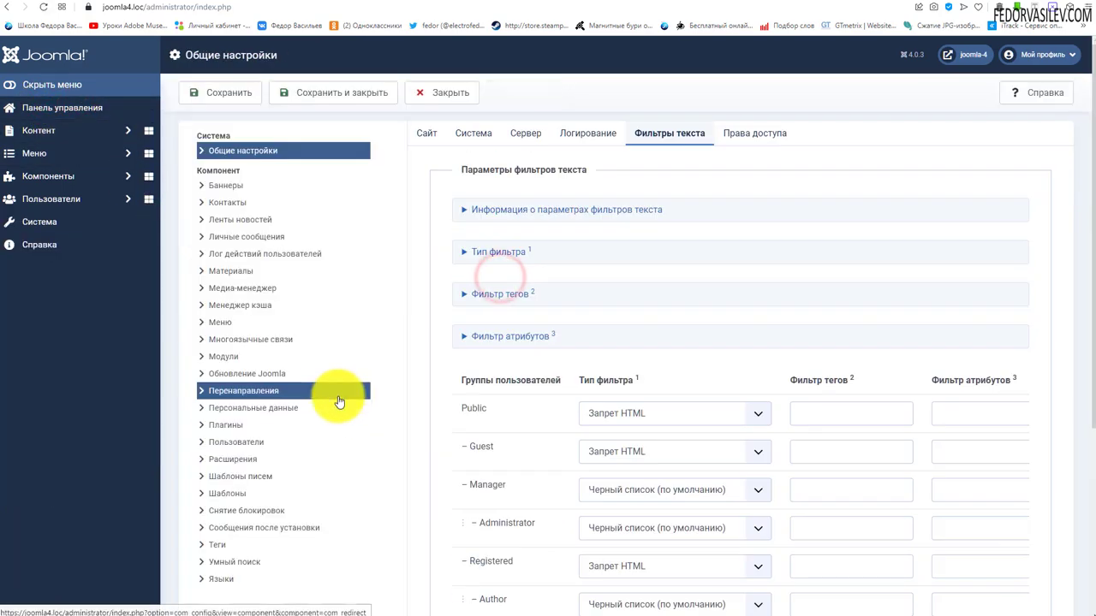
click(752, 135)
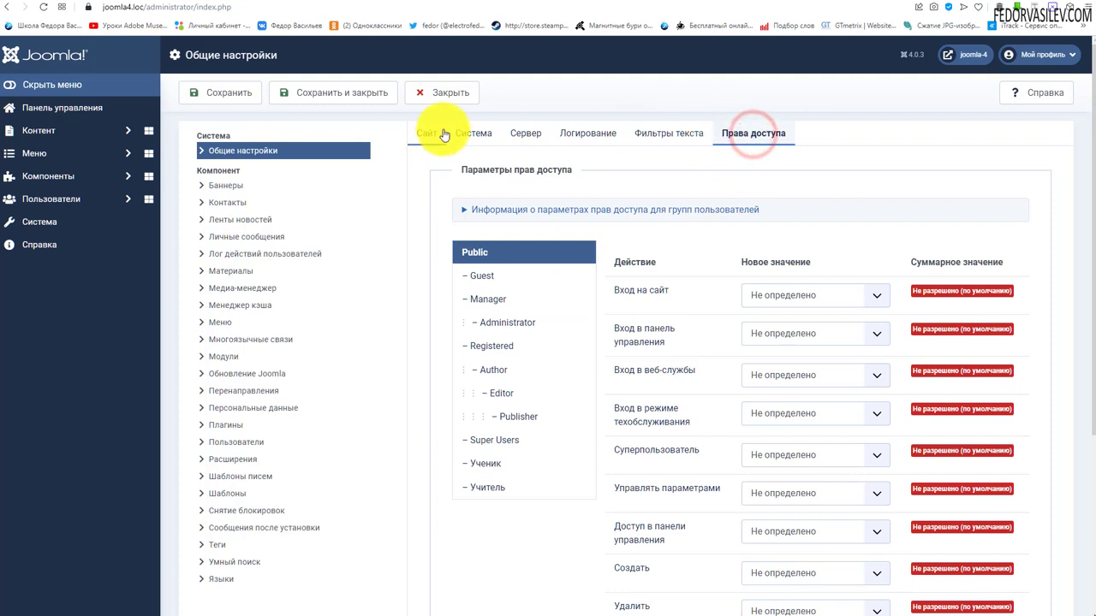
click(466, 347)
scroll(530, 432, down, 1)
scroll(530, 433, down, 3)
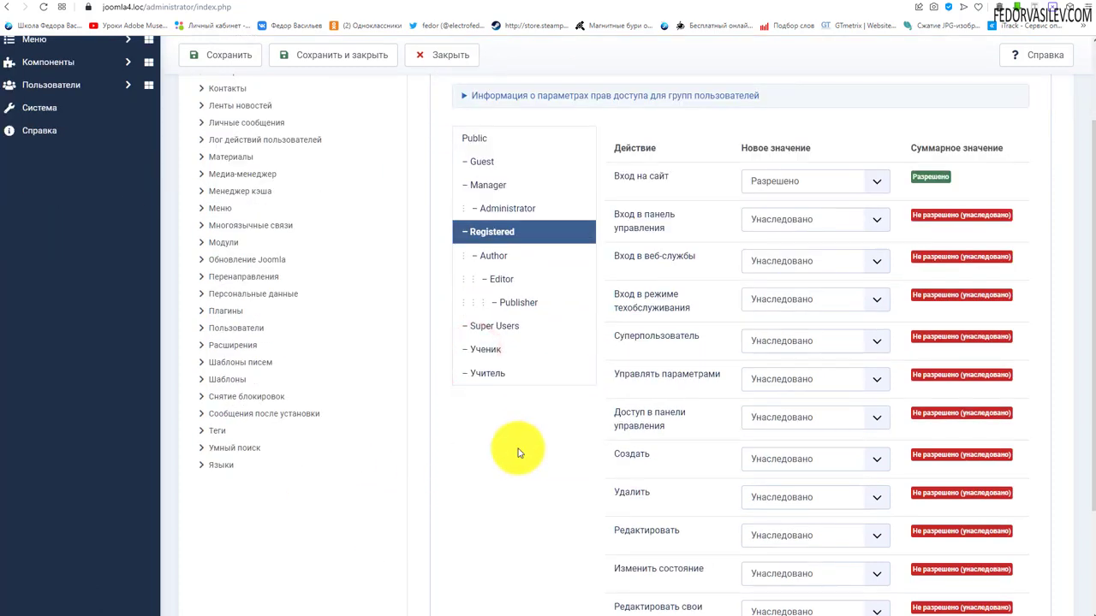
double_click(633, 341)
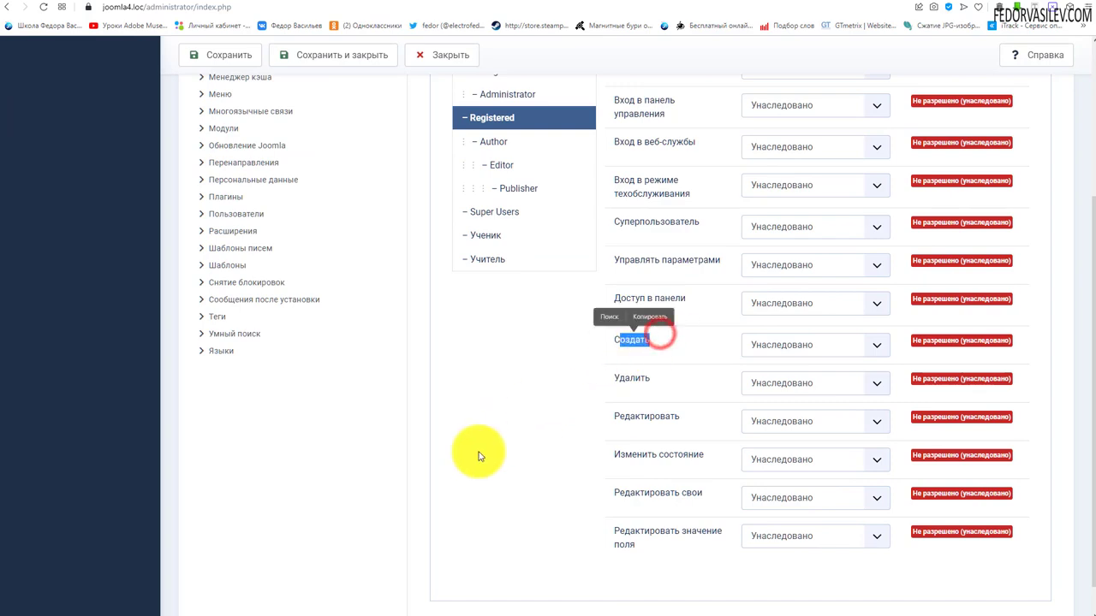
click(803, 344)
click(781, 377)
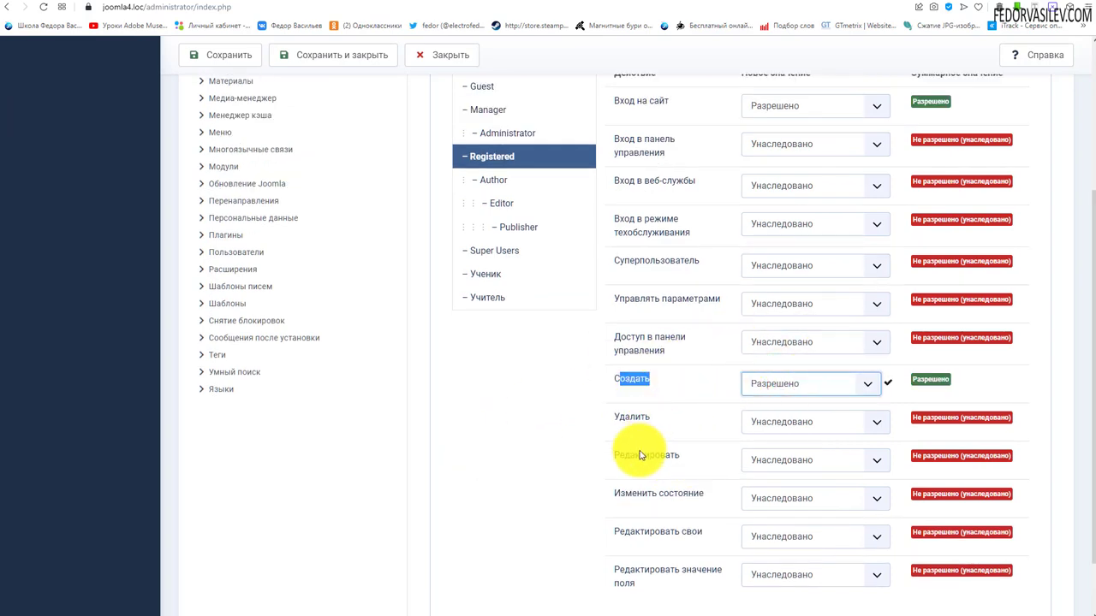
Step: Switch to the public site, reload the "Добавить +" page and check which account is logged in
click(270, 4)
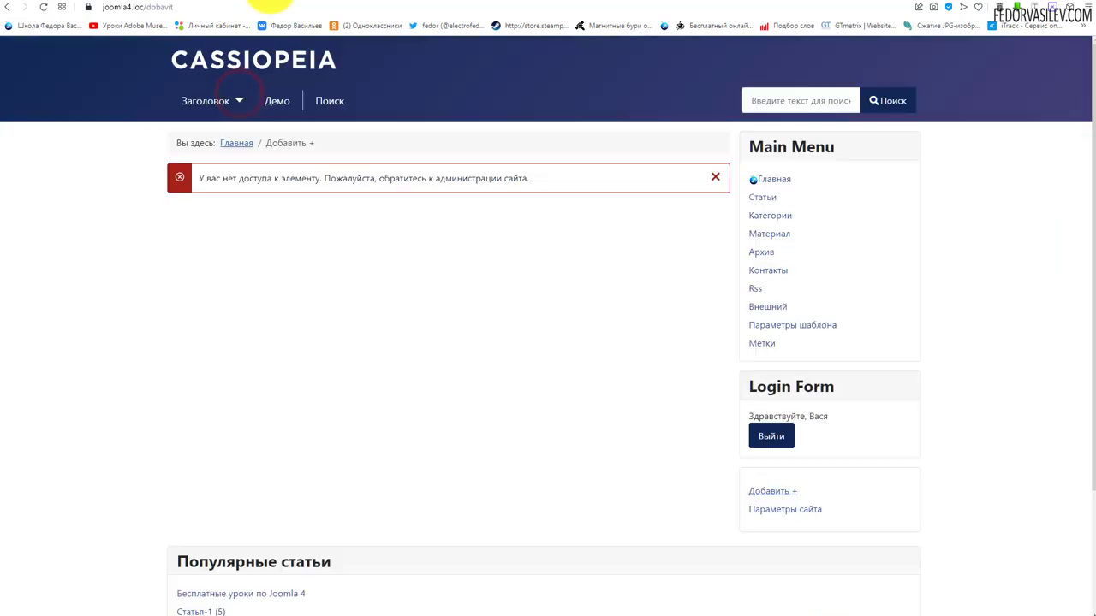
click(43, 9)
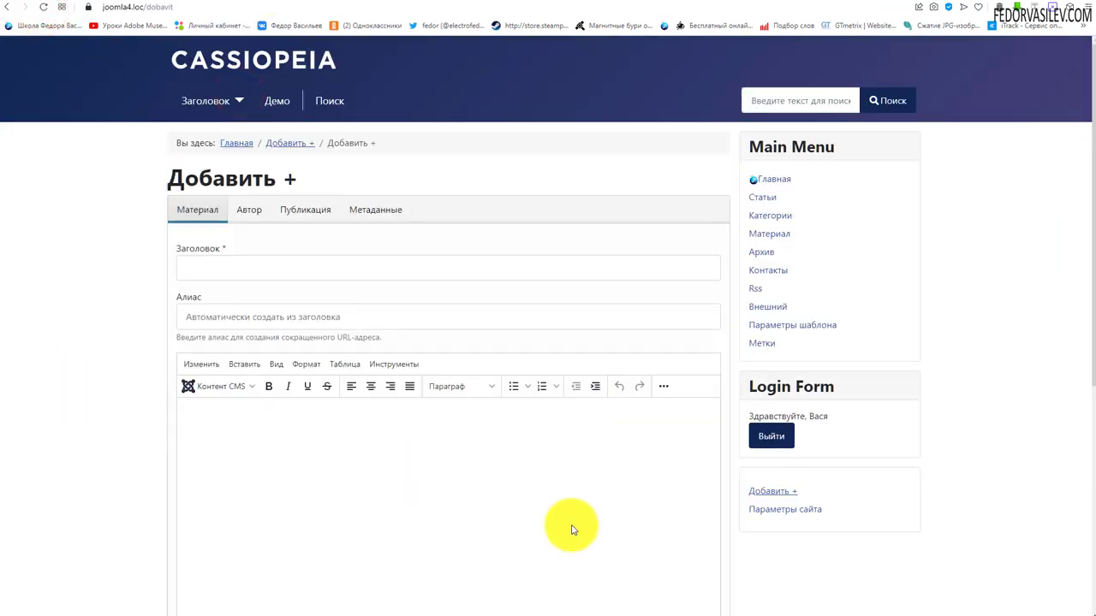
drag(830, 415, 798, 417)
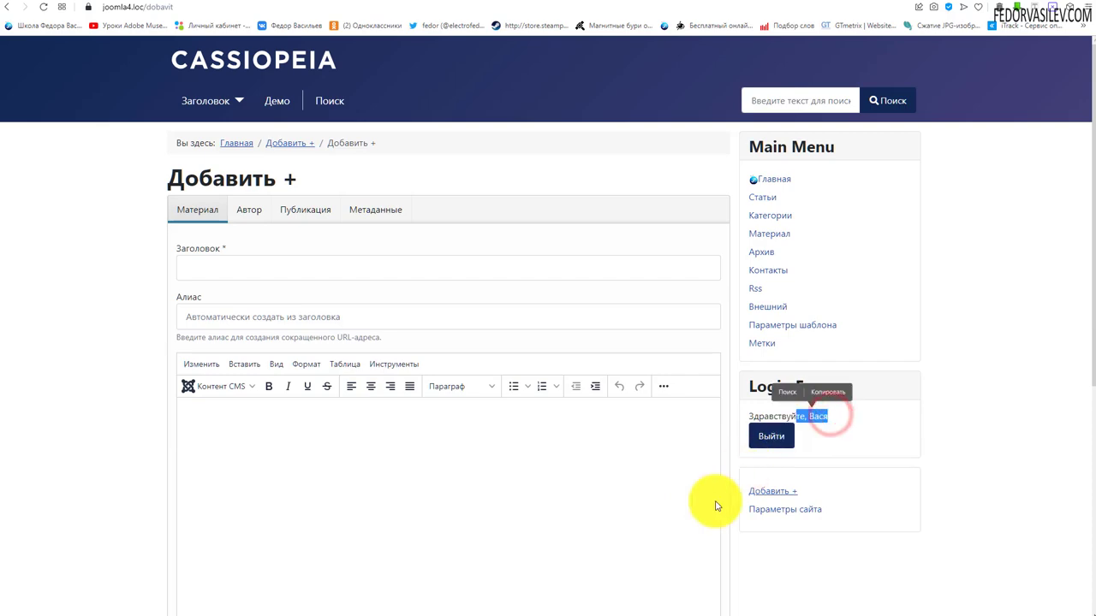
click(887, 439)
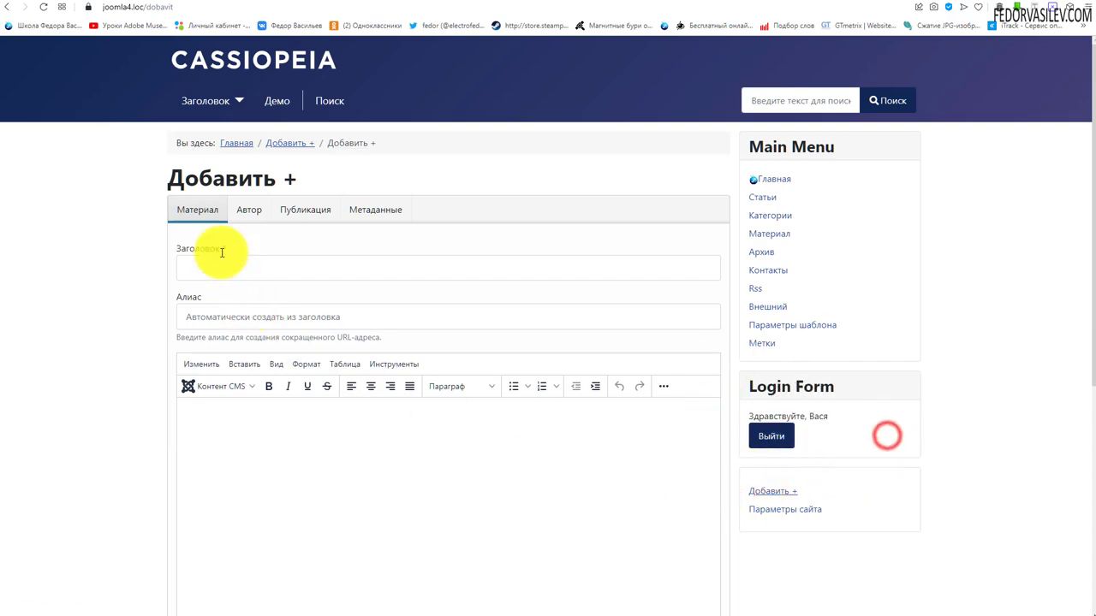
Step: Look through the front-end article form as the test account and expand its full editor toolbar
scroll(188, 221, down, 2)
scroll(320, 375, up, 2)
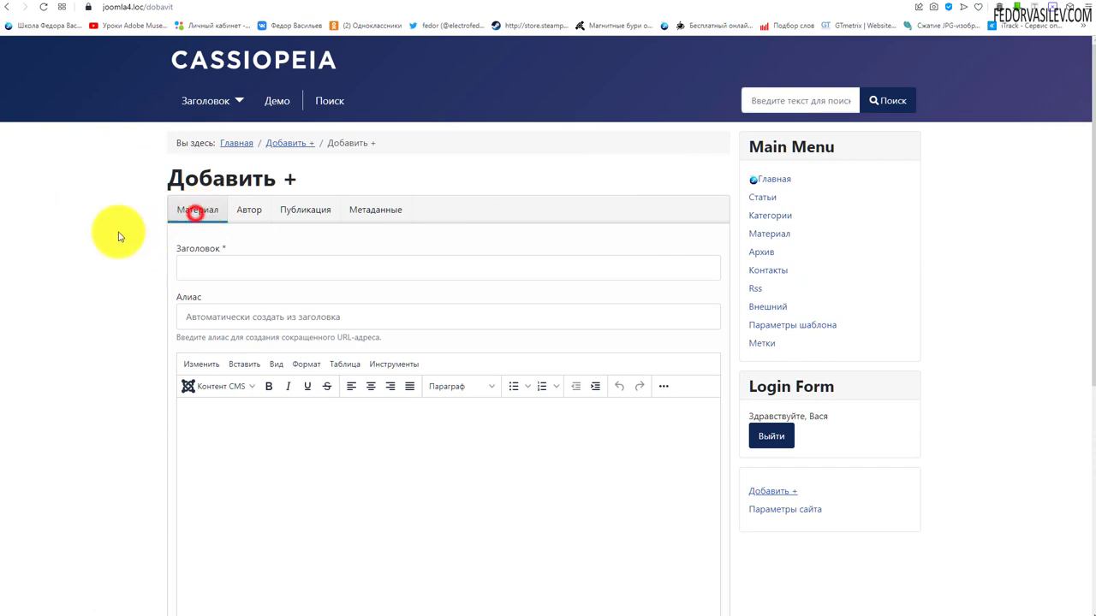
scroll(196, 196, down, 1)
click(201, 268)
click(40, 236)
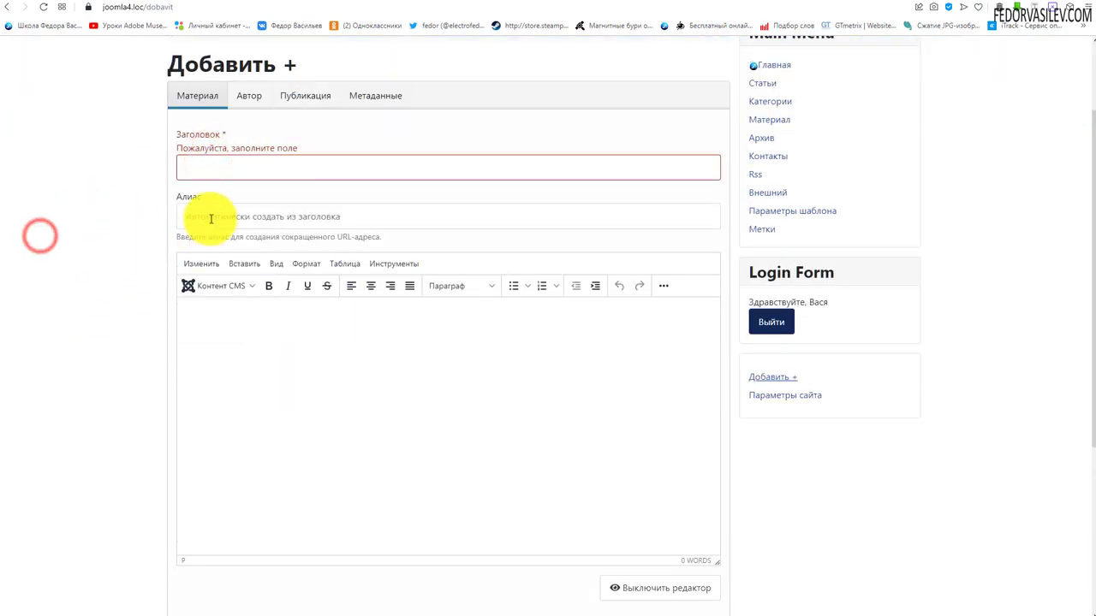
scroll(210, 219, down, 1)
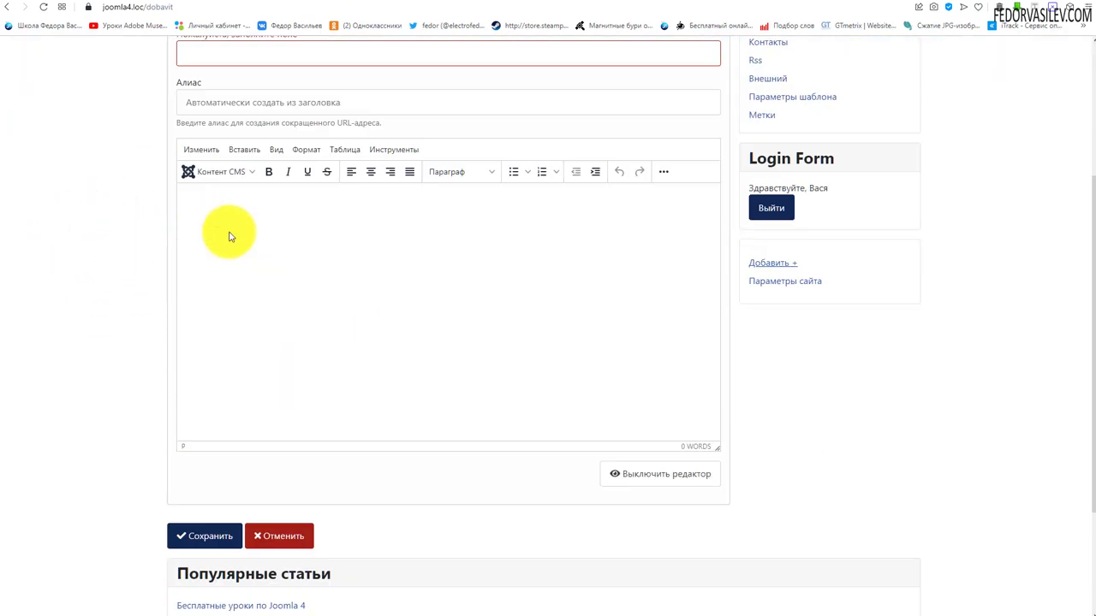
click(664, 178)
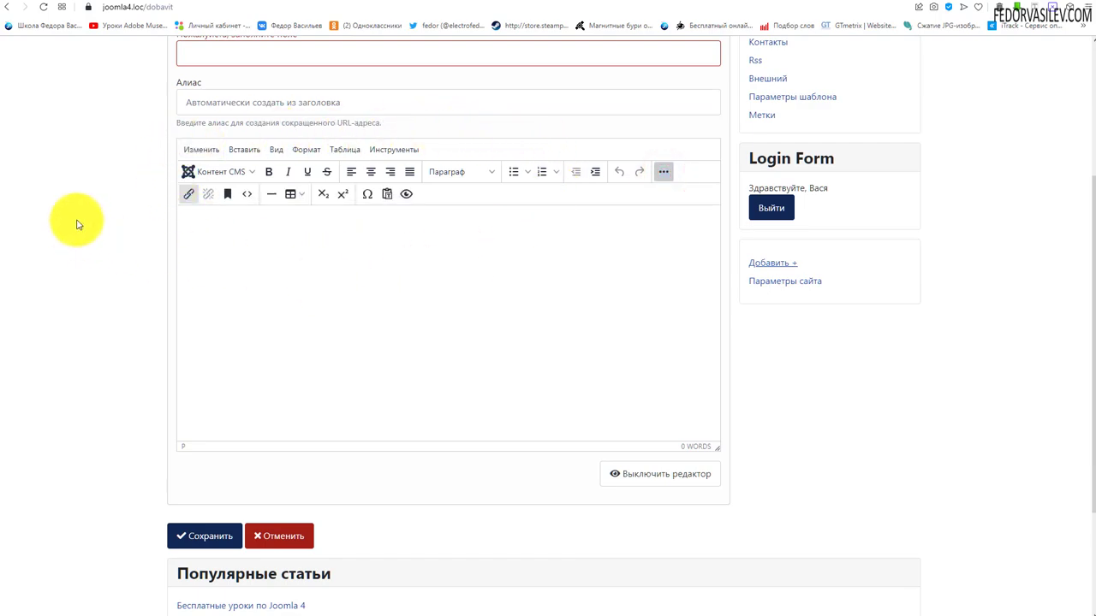
scroll(350, 230, down, 2)
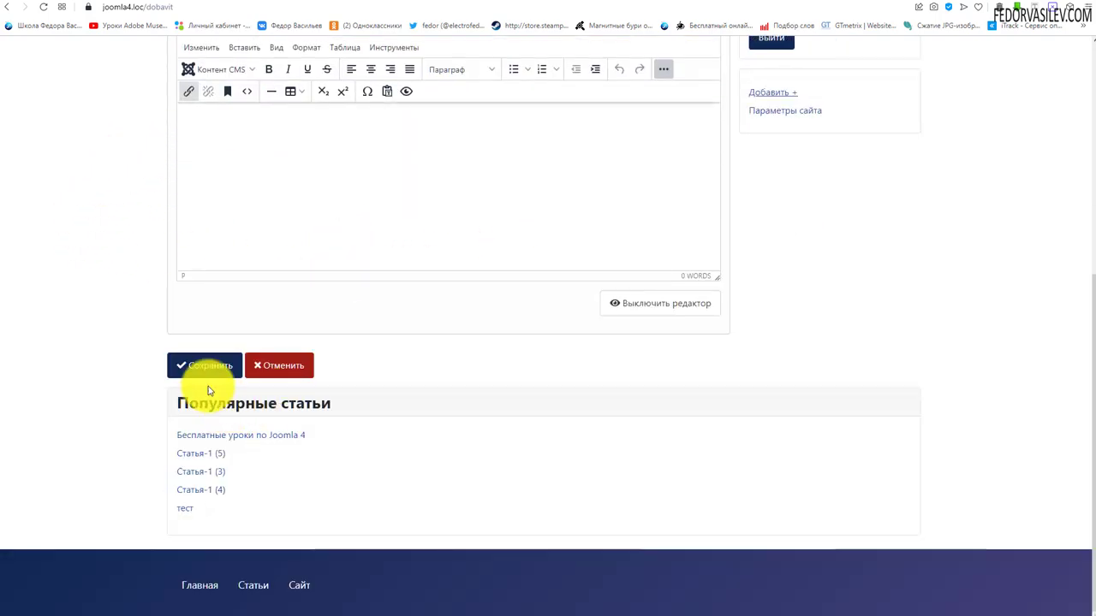
click(208, 392)
Step: Switch to the "Редактор - TinyMCE" plugin settings and view the toolbar layout and assigned groups of "Набор 1"
click(89, 3)
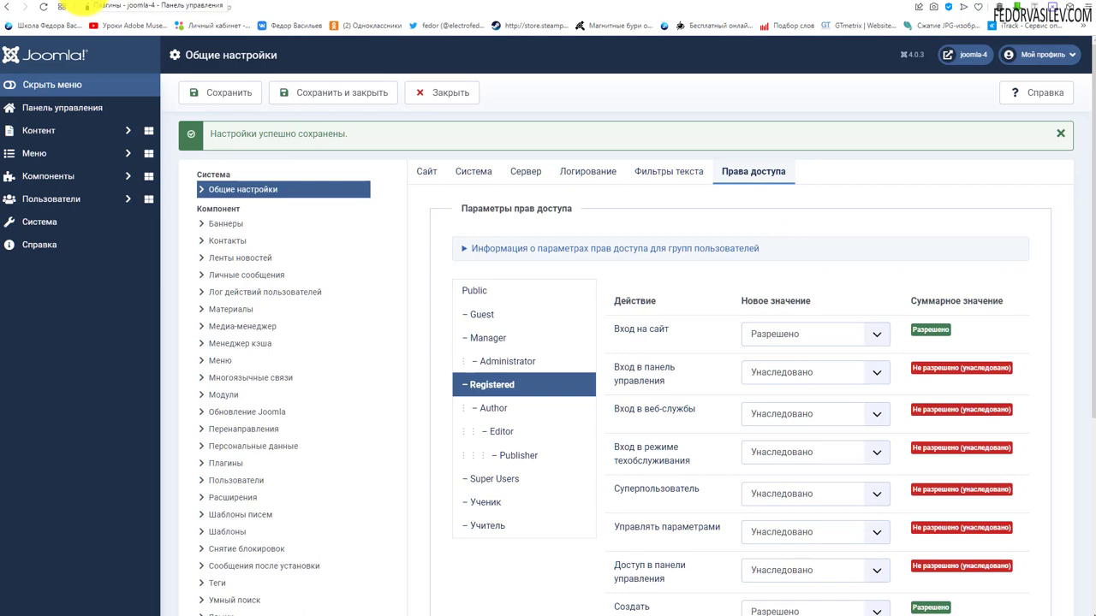
click(77, 6)
click(354, 297)
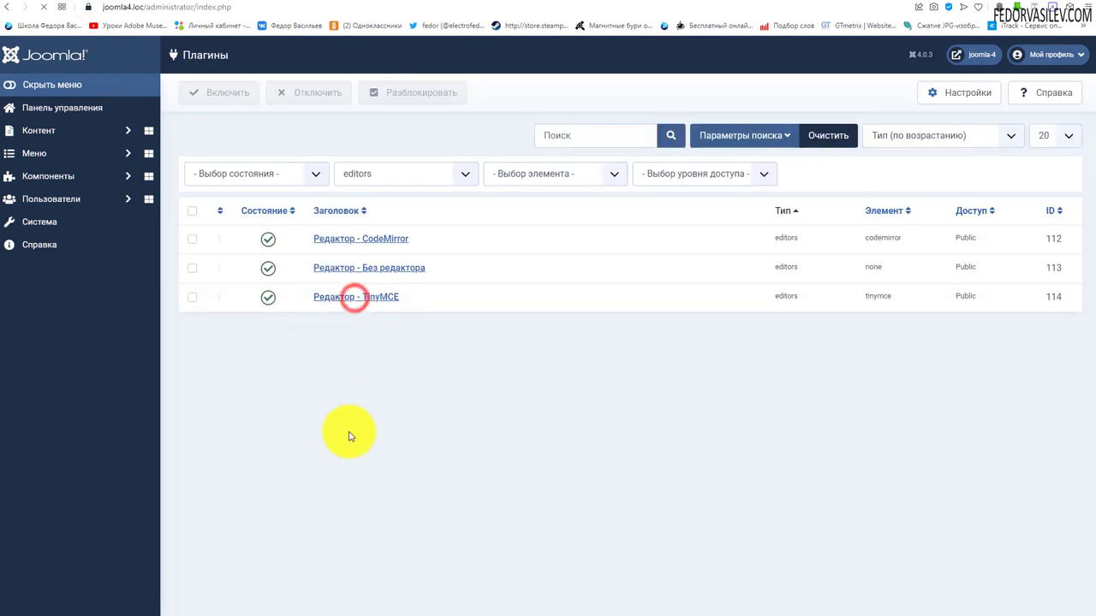
scroll(111, 315, down, 2)
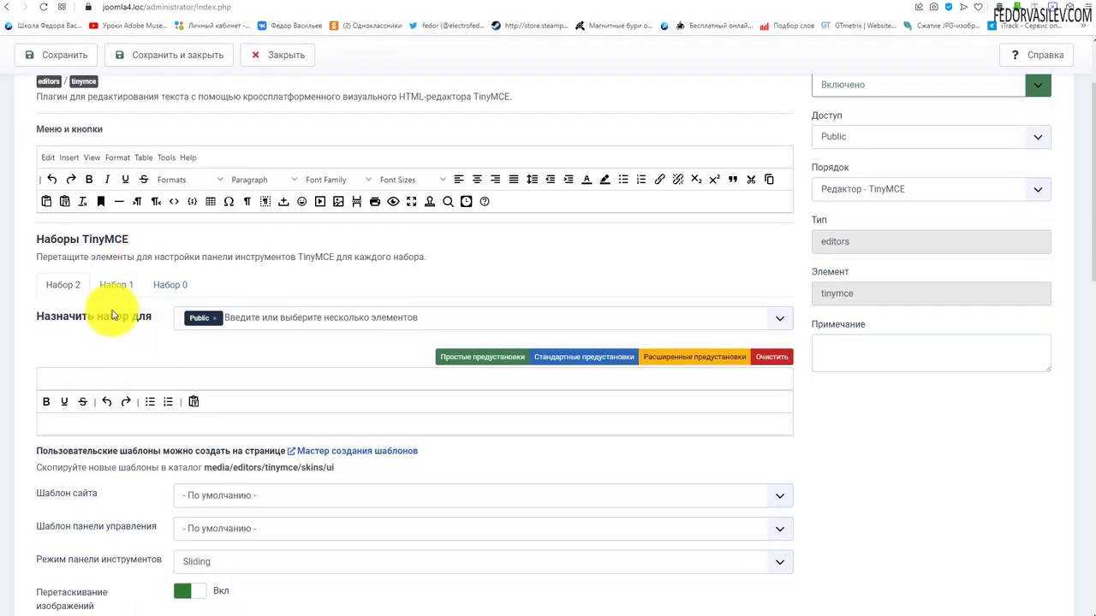
click(116, 285)
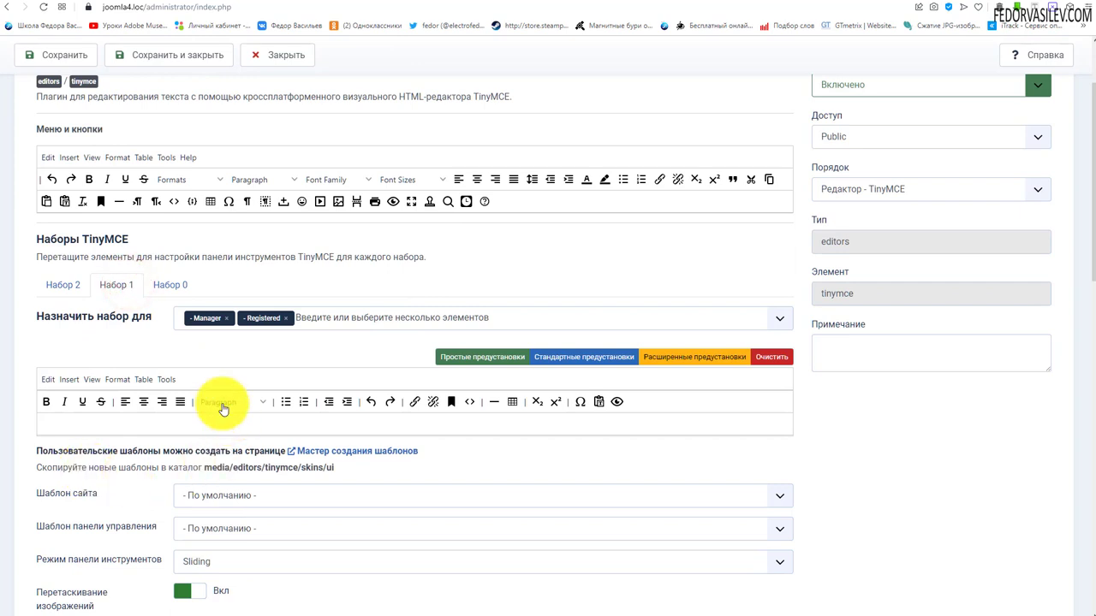
Step: Remove Manager from the groups assigned to "Набор 1" and reduce its toolbar to bold, italic and underline
click(228, 317)
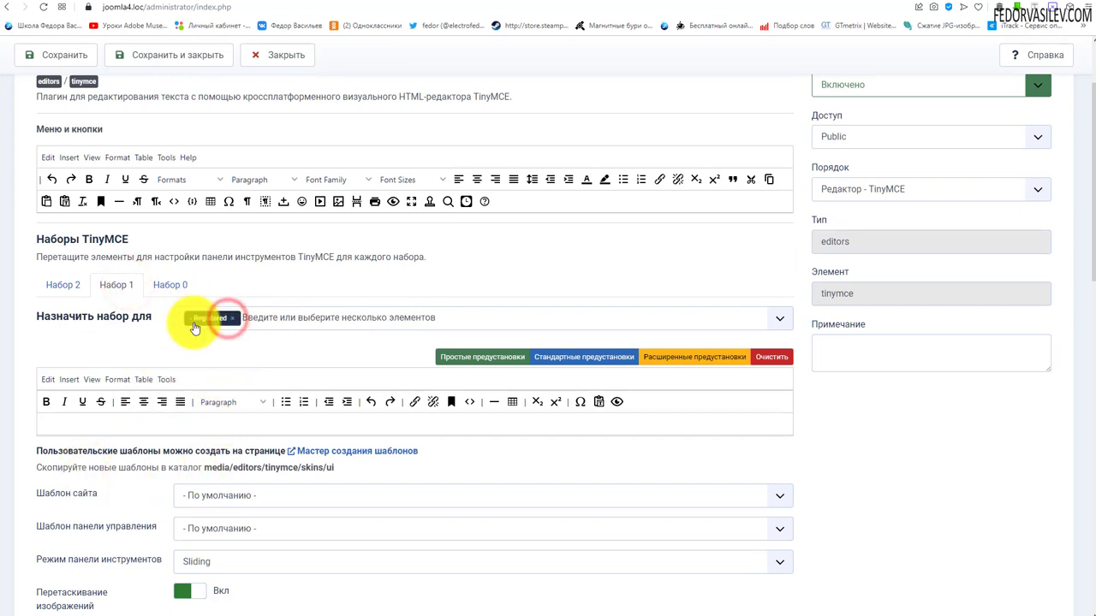
click(457, 358)
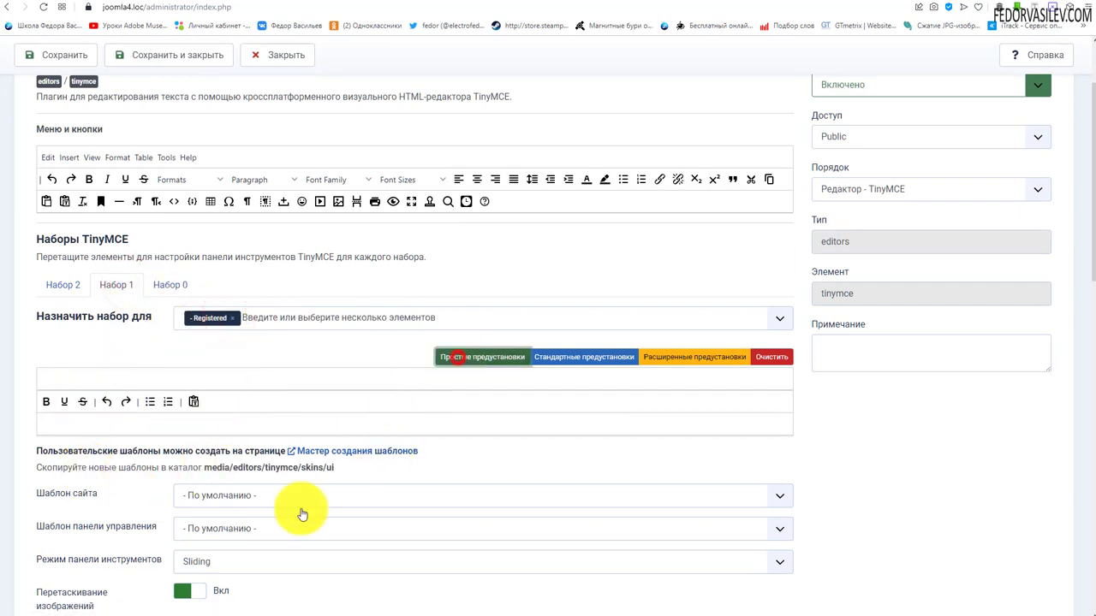
drag(219, 383, 294, 199)
mouse_move(184, 410)
mouse_down()
mouse_move(195, 197)
mouse_move(132, 400)
mouse_move(191, 188)
mouse_move(118, 413)
mouse_move(191, 183)
mouse_move(110, 416)
mouse_move(159, 262)
mouse_move(214, 179)
mouse_move(101, 428)
mouse_move(225, 147)
mouse_move(67, 441)
mouse_move(92, 403)
mouse_move(73, 390)
mouse_move(80, 399)
mouse_move(157, 182)
mouse_move(104, 382)
mouse_move(67, 402)
mouse_up()
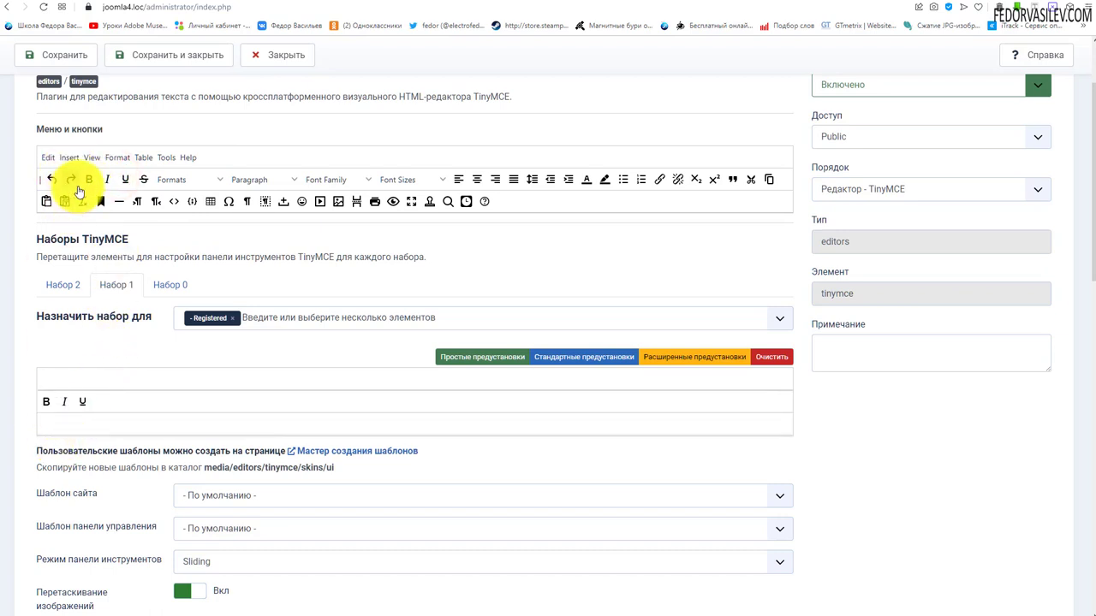
Step: Add the redo and undo buttons after underline in the toolbar of "Набор 1"
drag(78, 190, 93, 424)
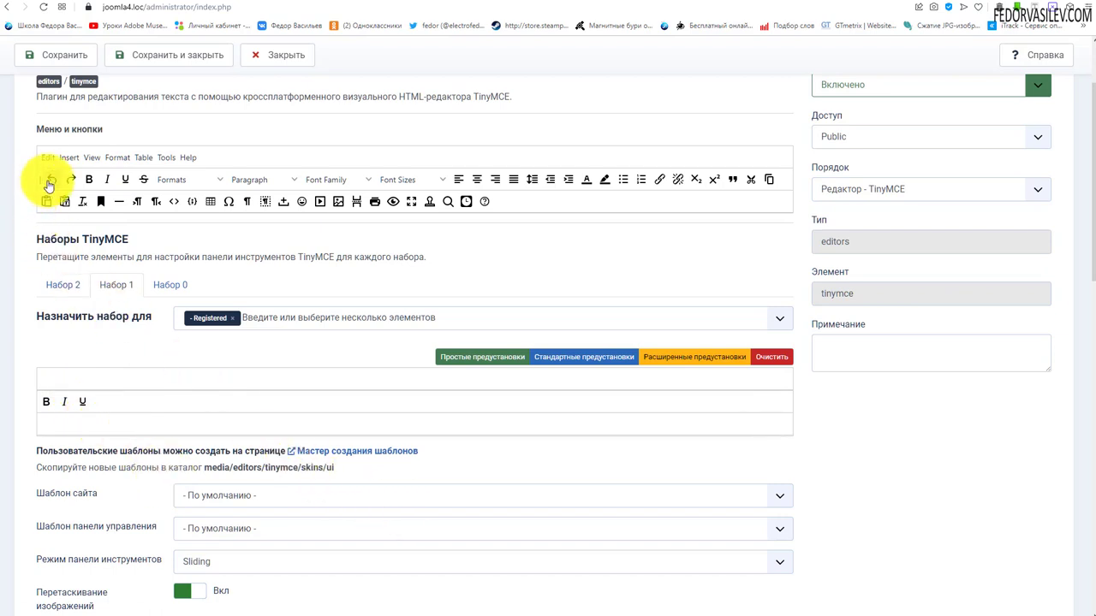
drag(51, 179, 132, 408)
drag(72, 183, 141, 357)
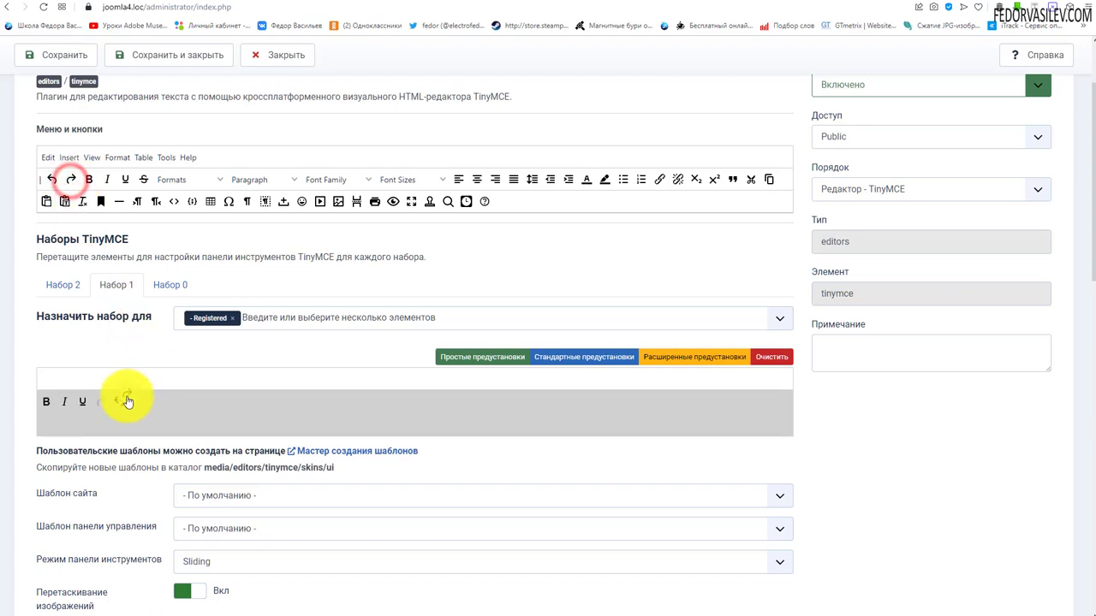
drag(126, 401, 120, 403)
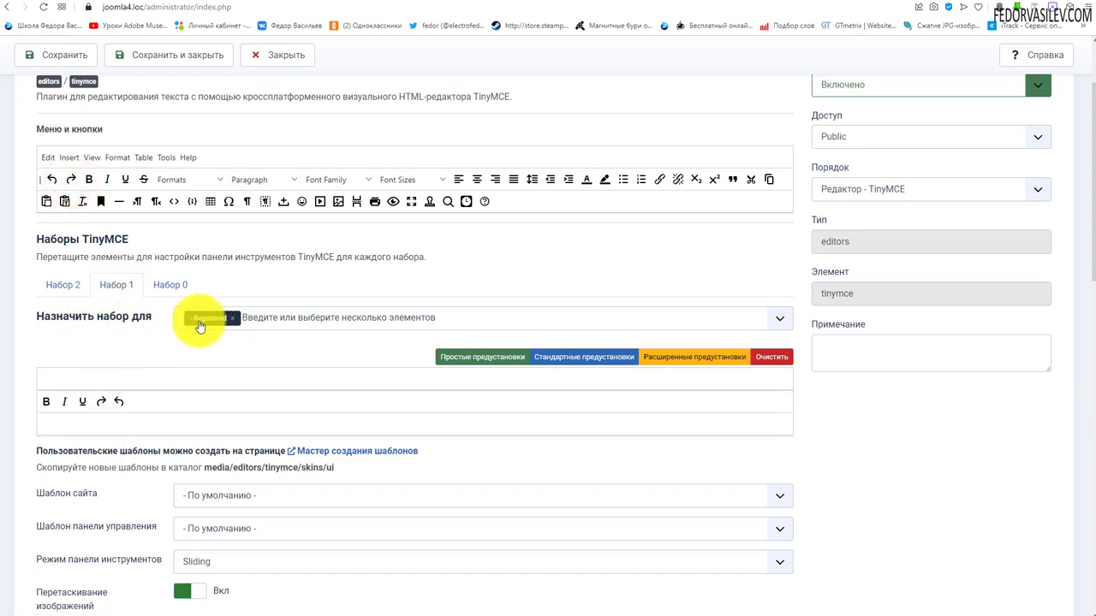
Step: Look through the remaining TinyMCE plugin settings, including the tags listed in "Запрещенные элементы"
scroll(197, 321, down, 6)
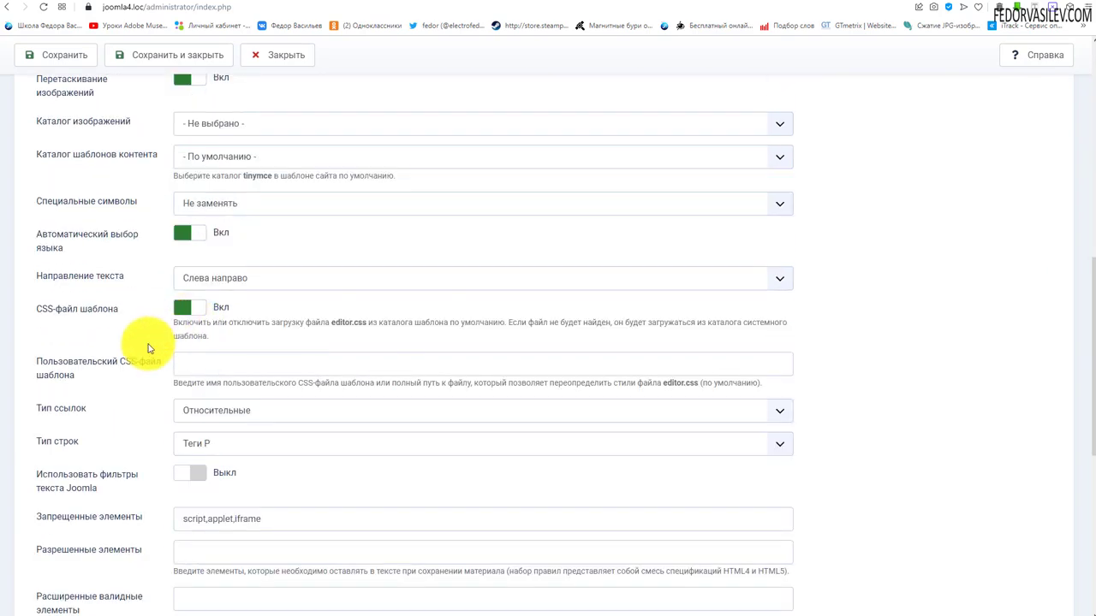
scroll(137, 341, down, 2)
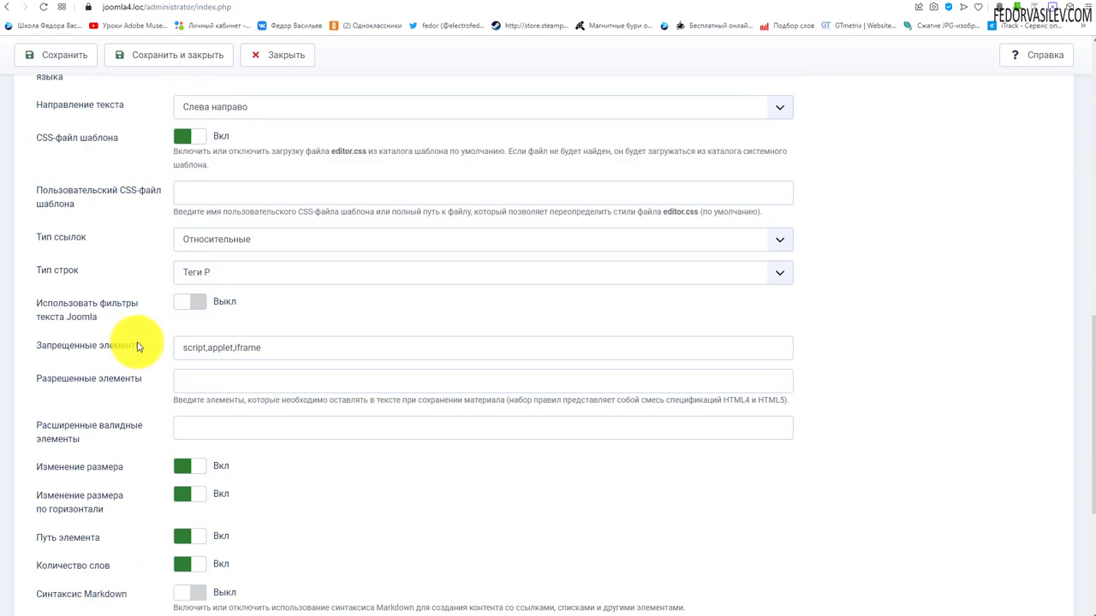
drag(276, 347, 178, 348)
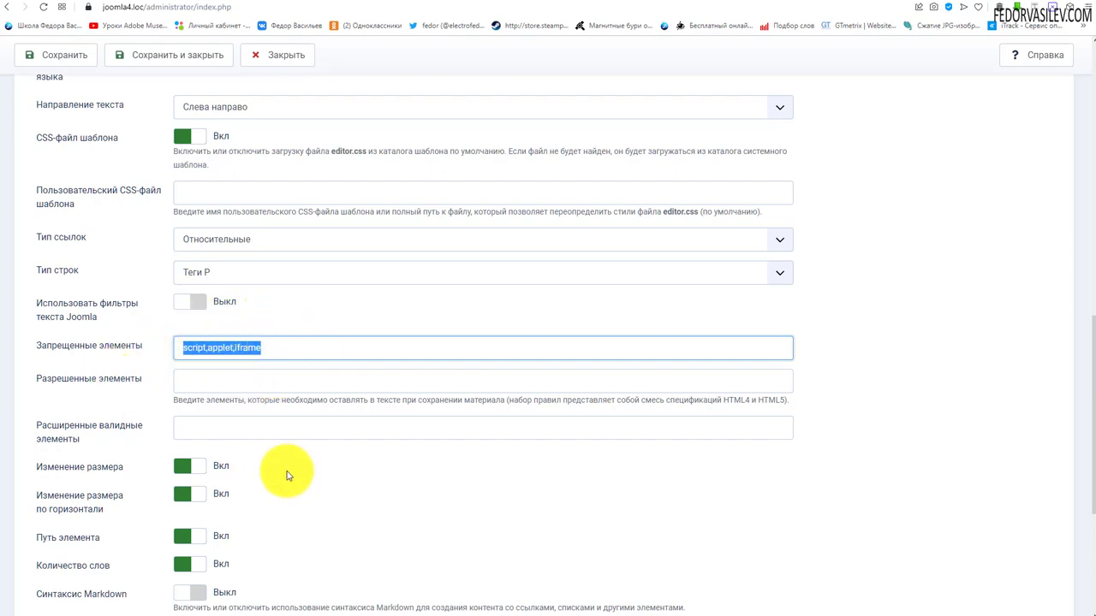
scroll(228, 468, up, 7)
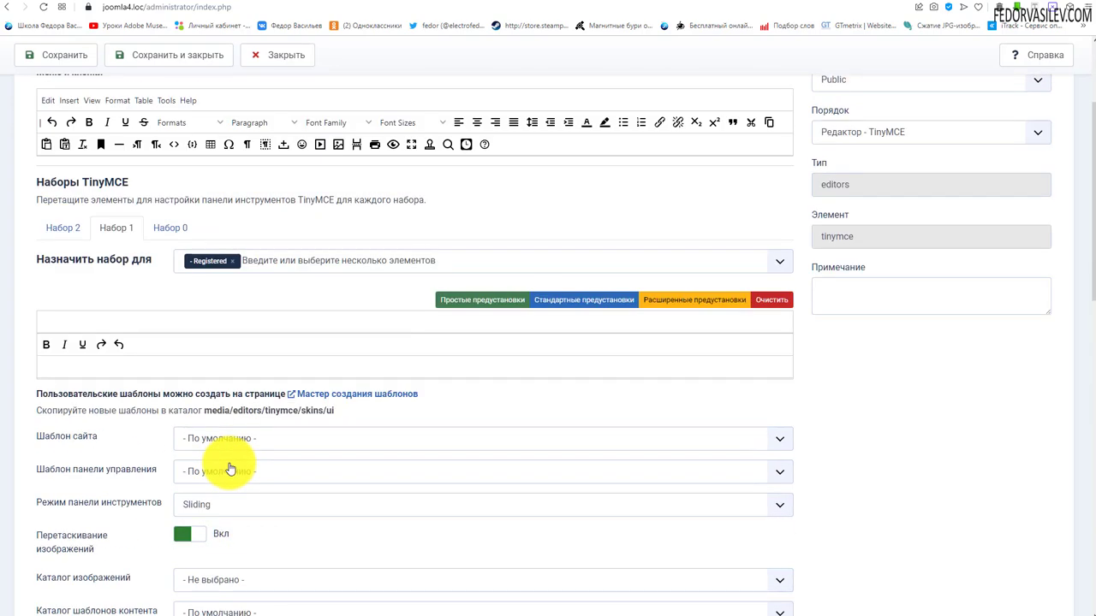
Step: Save the TinyMCE plugin settings
scroll(227, 468, up, 2)
scroll(68, 141, up, 1)
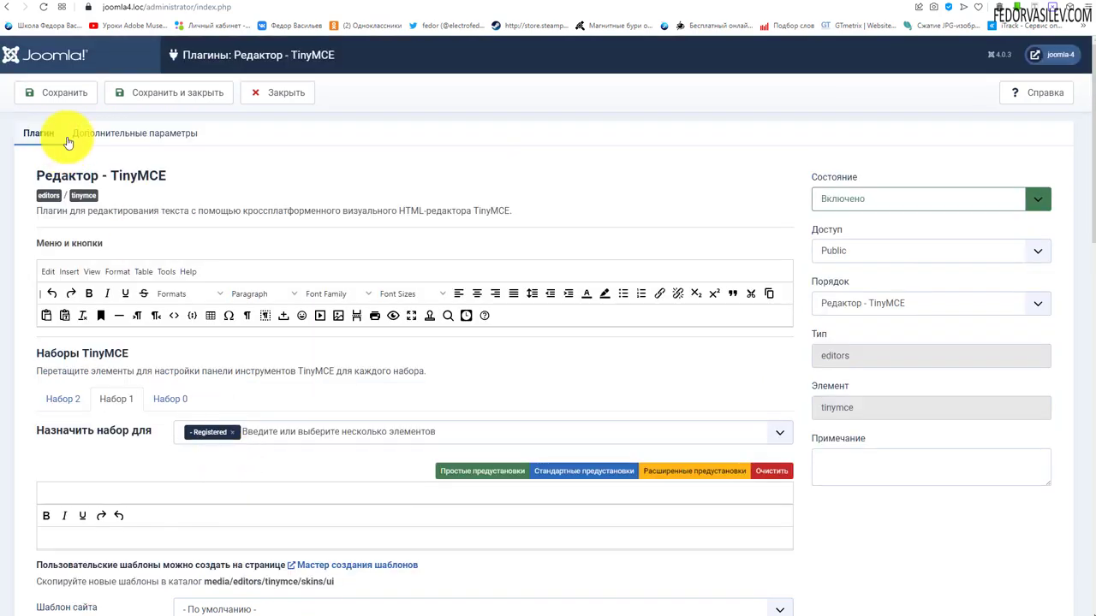
click(68, 93)
Step: Switch to the public "Добавить +" page and examine the editor toolbar shown to the Registered account
key(ctrl+Tab)
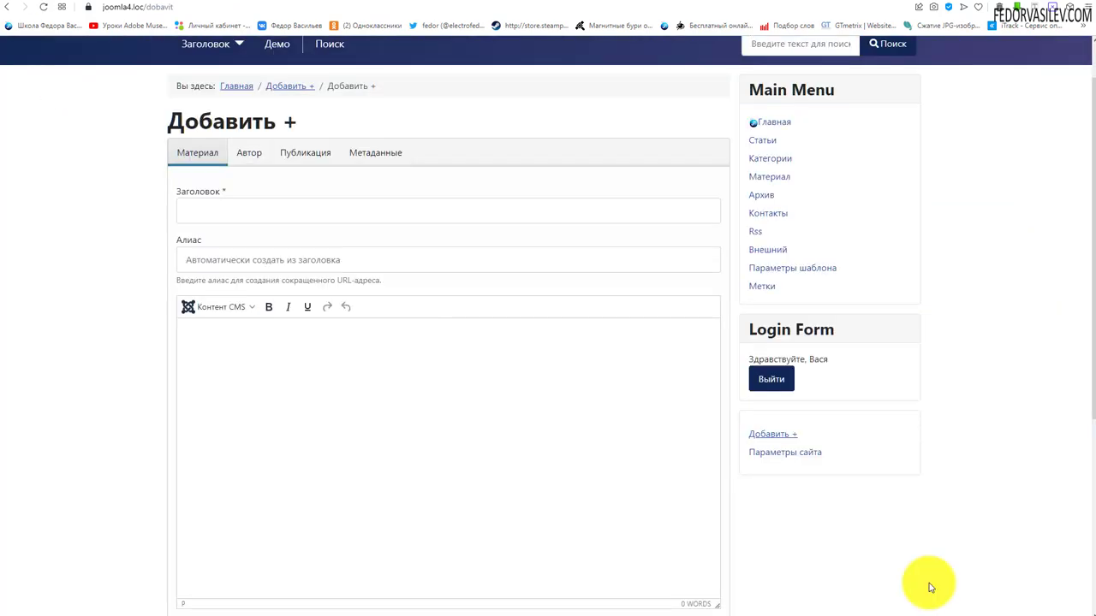
scroll(428, 476, up, 1)
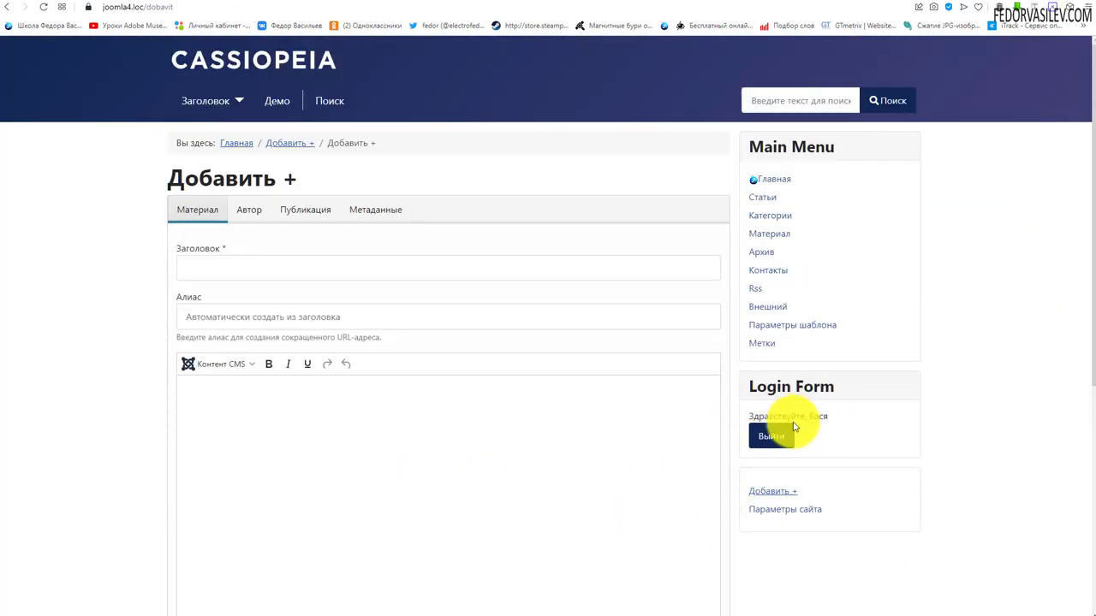
scroll(244, 301, down, 1)
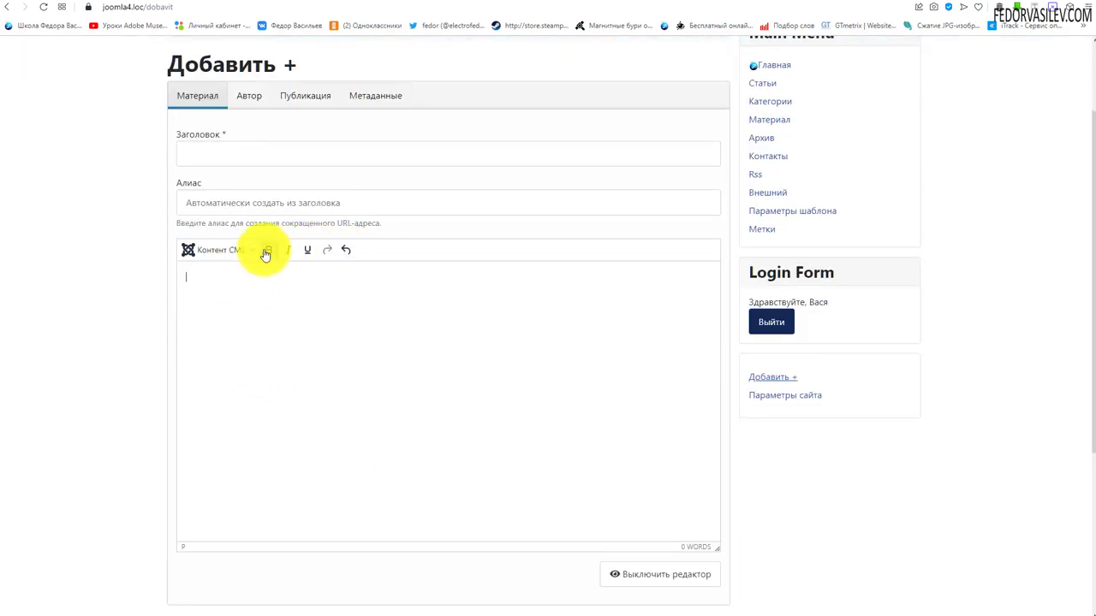
scroll(265, 330, up, 1)
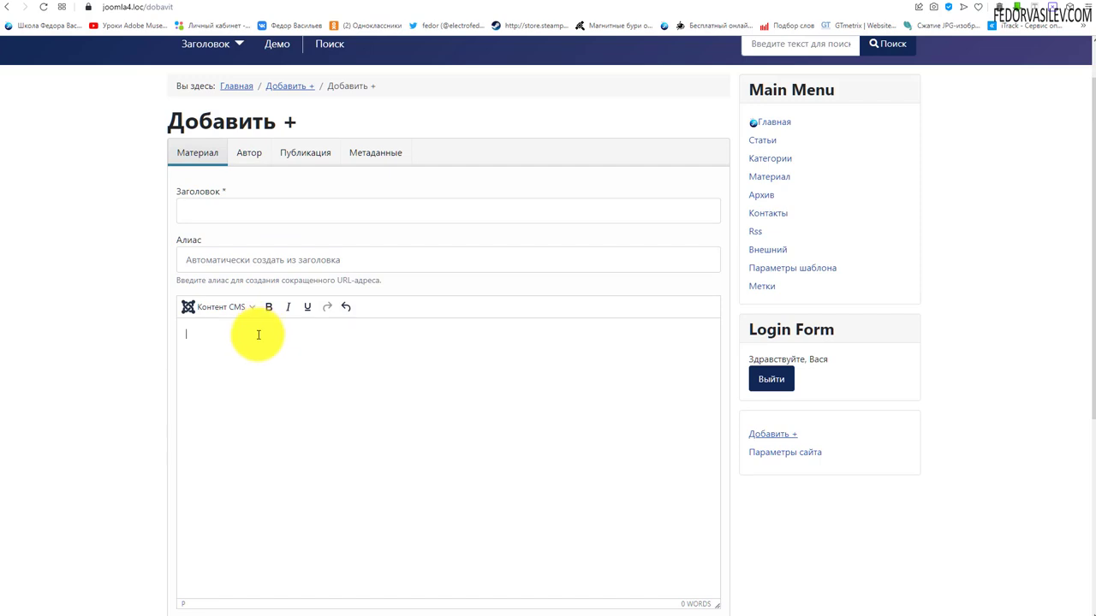
scroll(288, 313, down, 2)
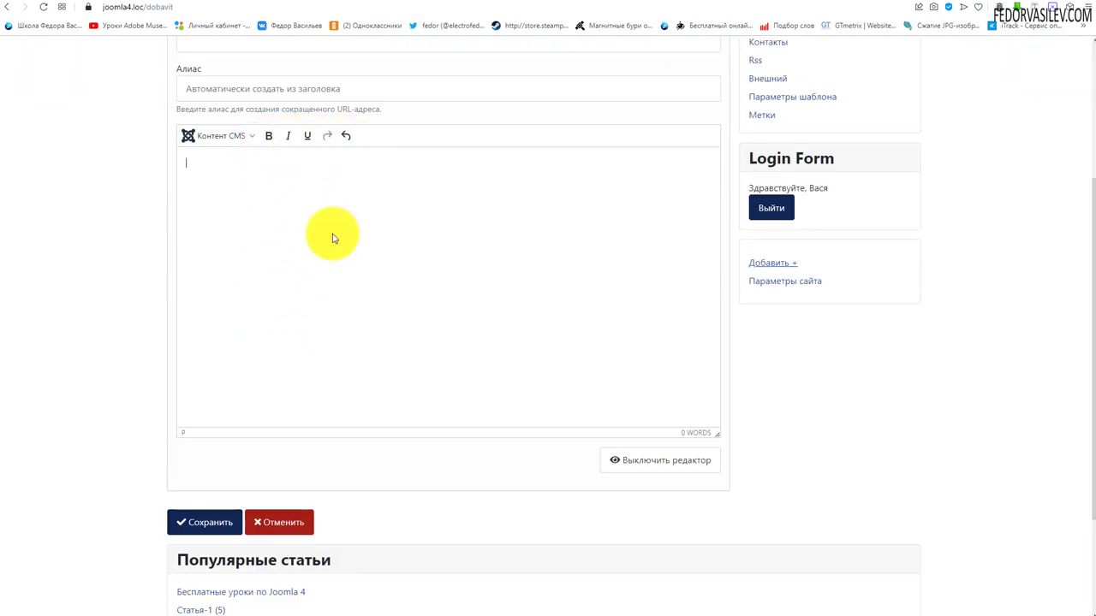
scroll(300, 171, up, 1)
scroll(377, 342, up, 1)
scroll(384, 430, up, 1)
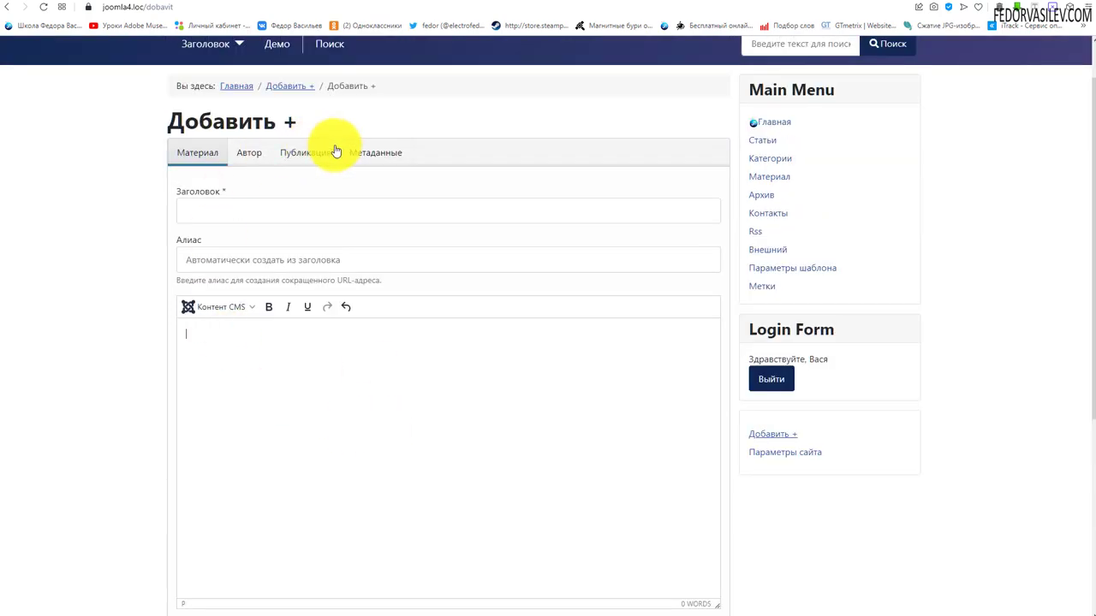
scroll(224, 351, down, 2)
scroll(392, 379, up, 1)
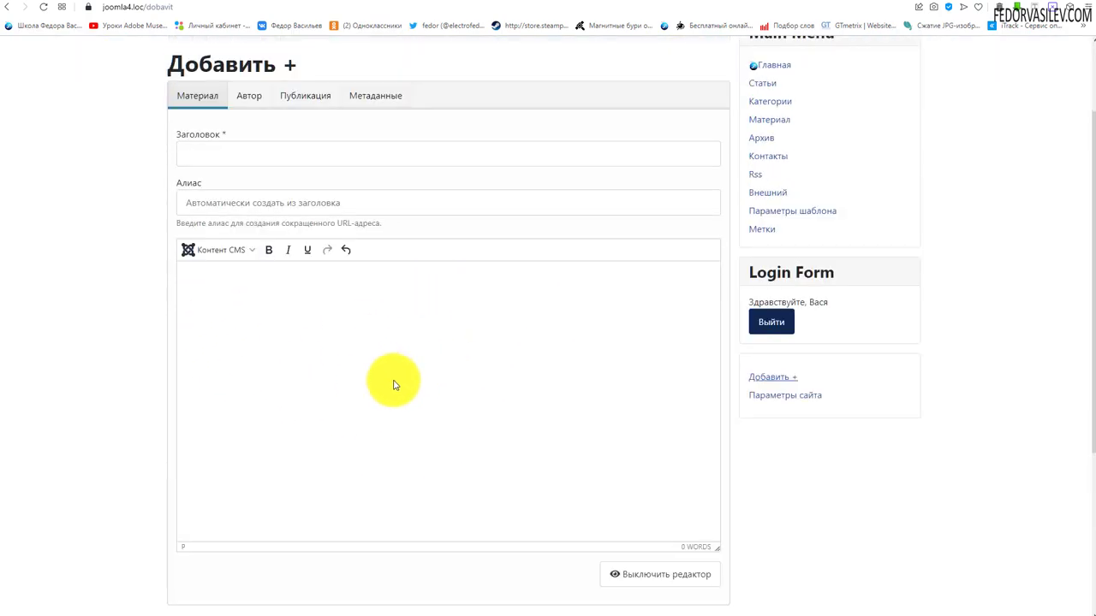
Step: View the "Контент CMS" entries in the front-end editor and compare the form with the administration's article editor
click(252, 193)
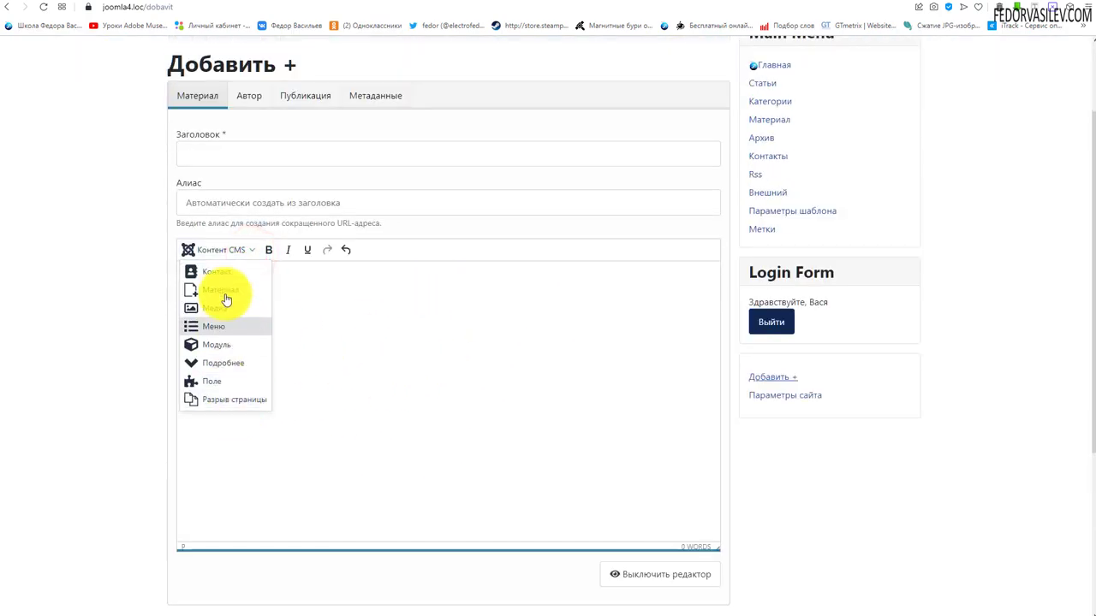
click(363, 342)
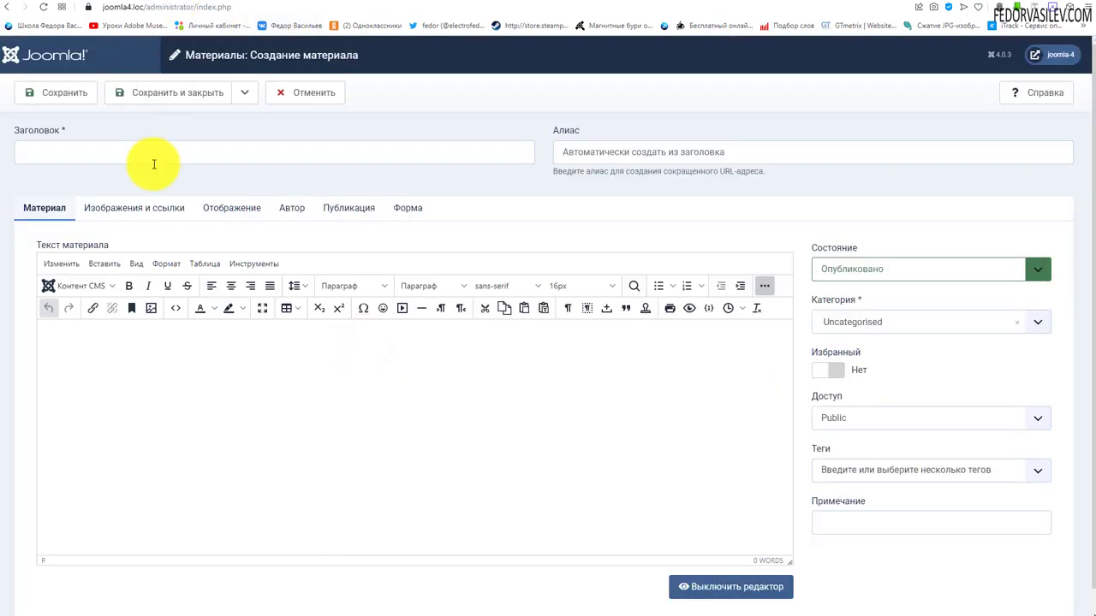
scroll(385, 340, down, 1)
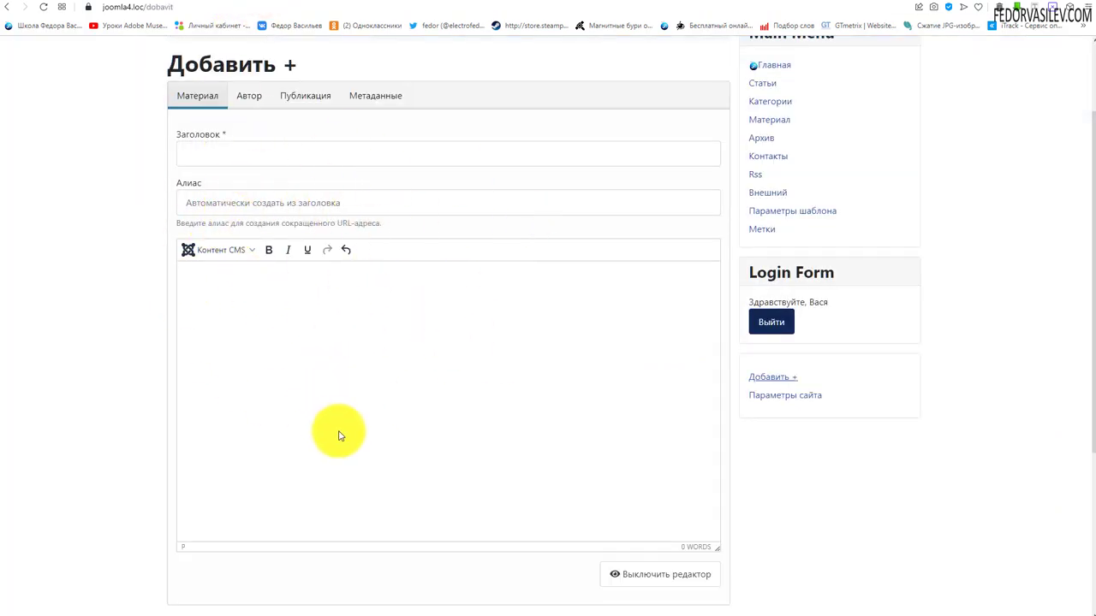
scroll(337, 435, up, 2)
scroll(339, 435, down, 1)
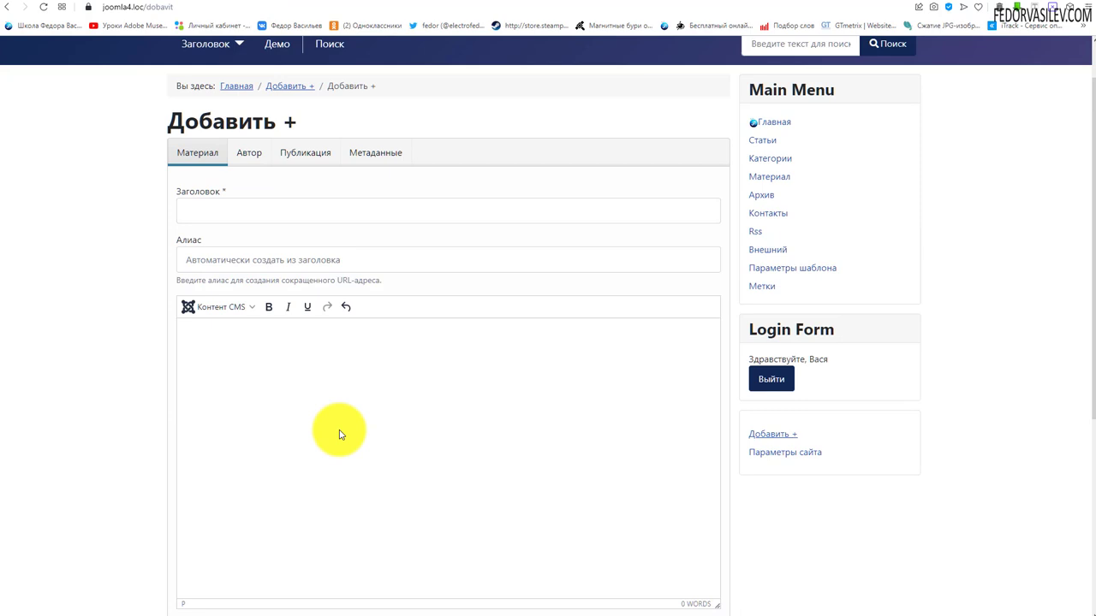
Step: Try the "Медиа" entry of "Контент CMS" in the front-end editor, read the dialog and close it
click(257, 306)
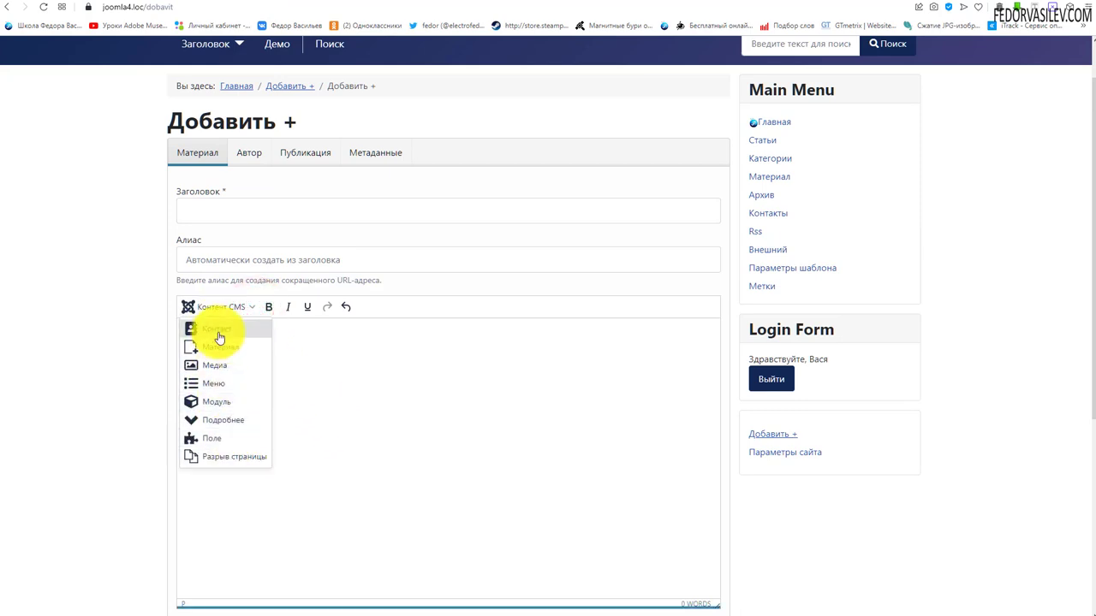
click(206, 365)
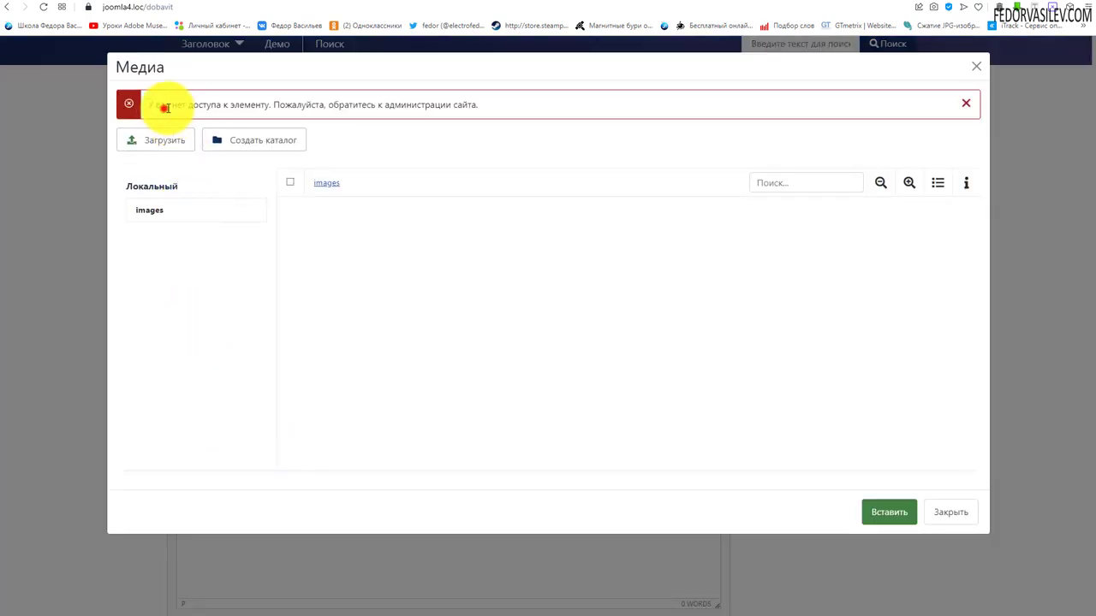
drag(165, 109, 477, 162)
click(492, 111)
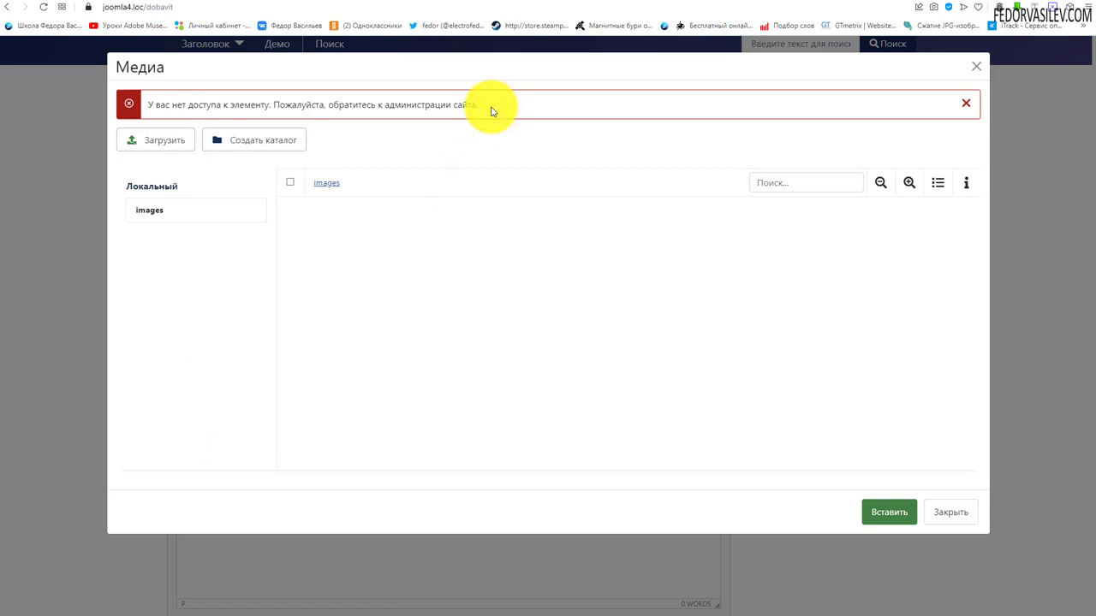
click(978, 68)
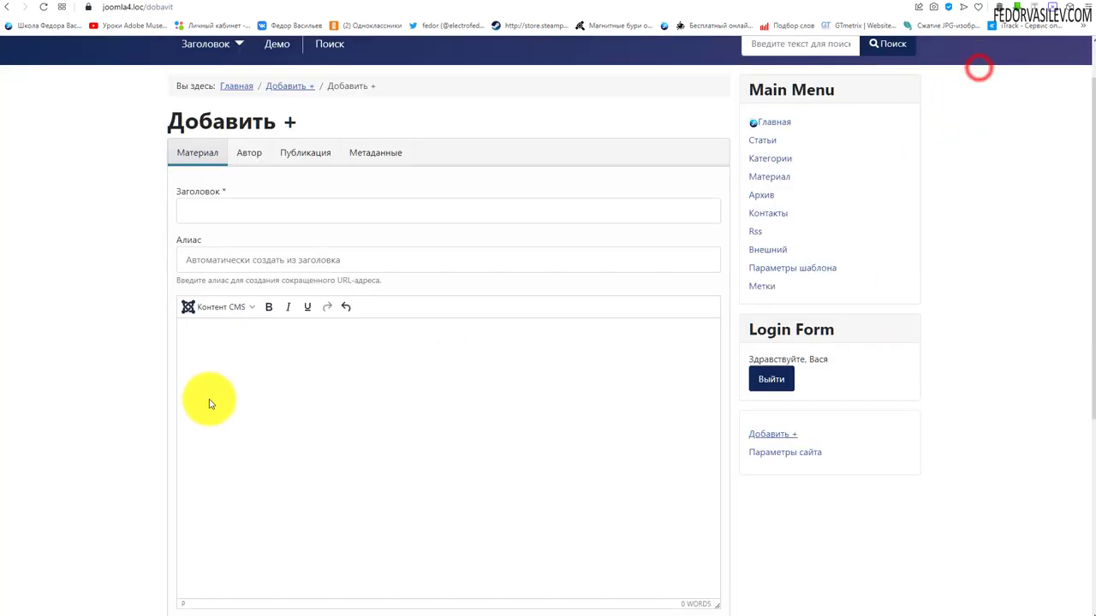
Step: Look over the full list of "Контент CMS" insert options in the front-end editor and close it
click(252, 308)
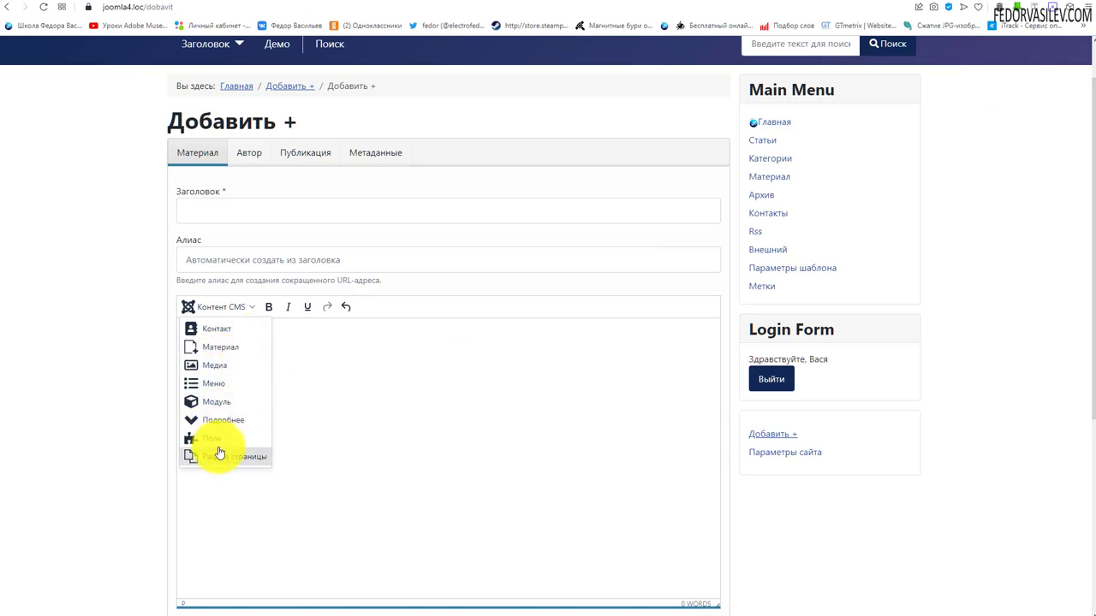
double_click(255, 310)
click(397, 317)
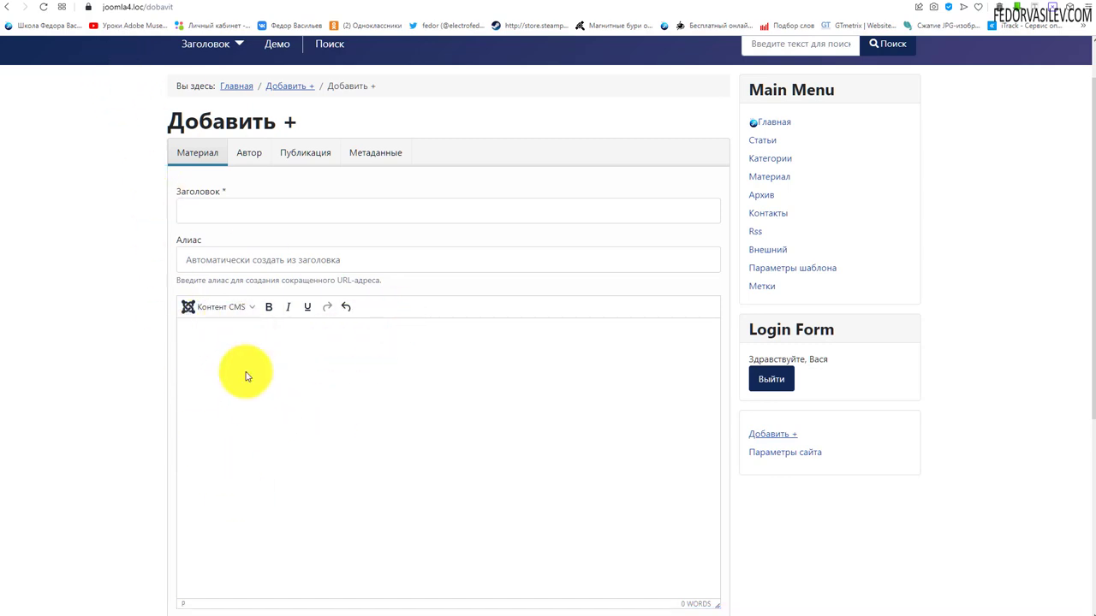
Step: Switch to the administration, close the TinyMCE plugin settings and filter the plugin list by the type "editors-xtd"
click(81, 4)
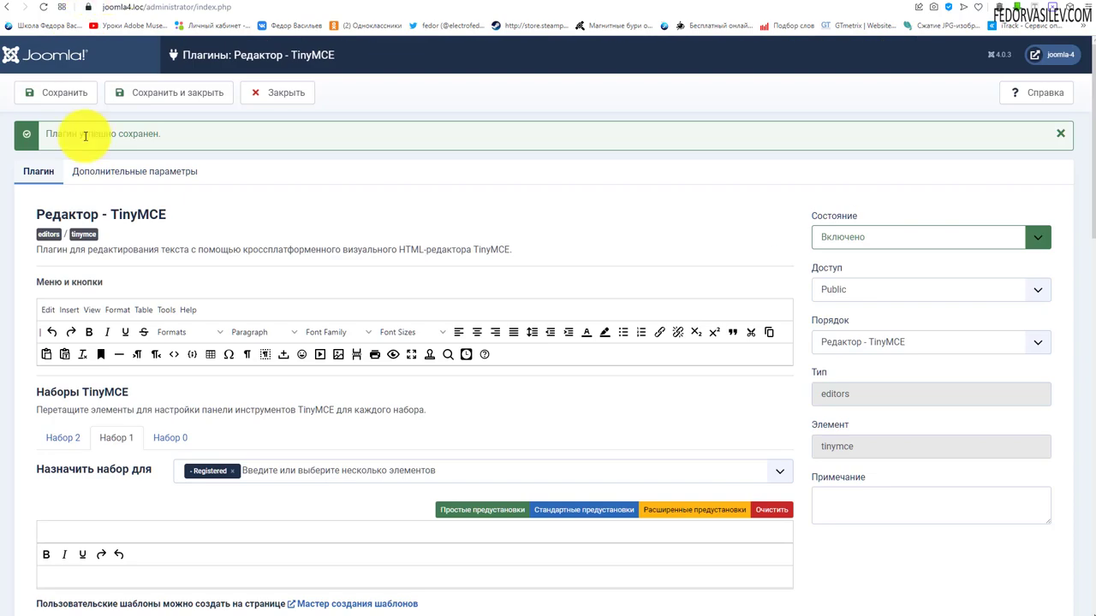
click(277, 92)
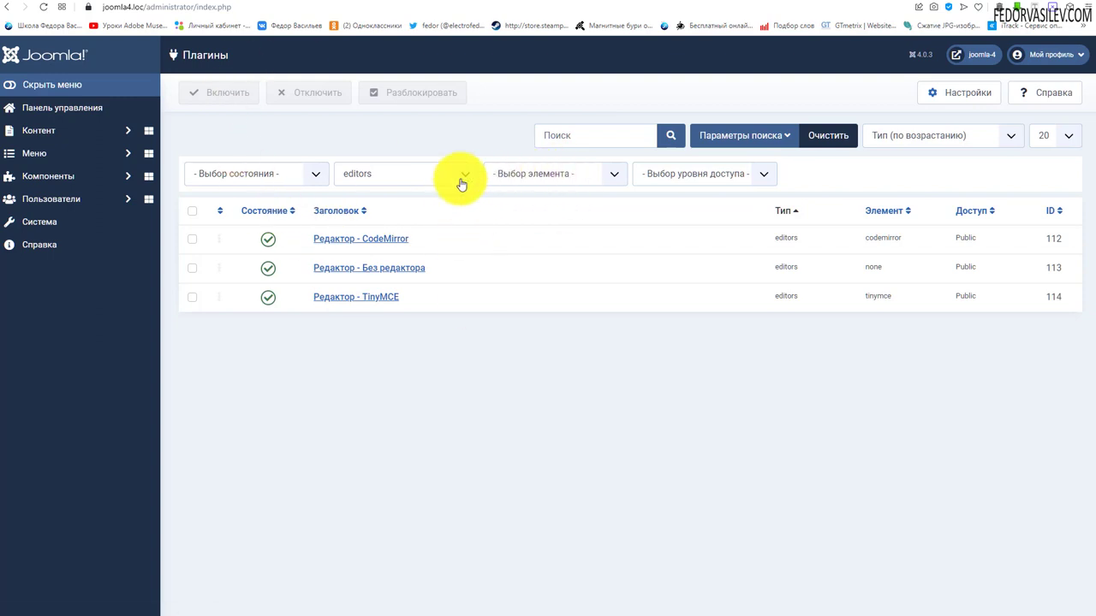
click(408, 178)
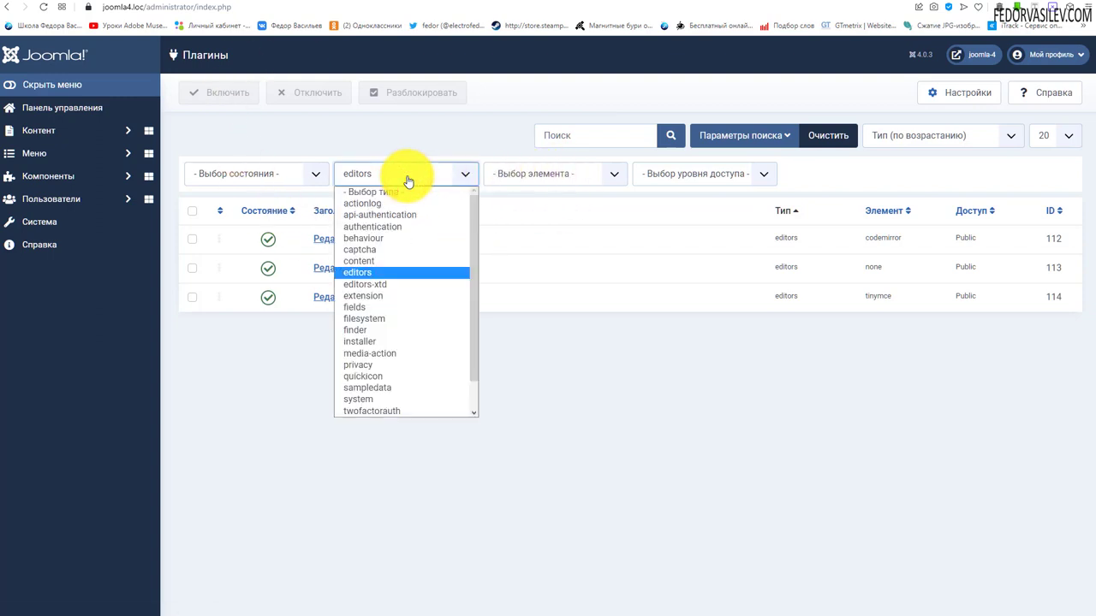
click(383, 286)
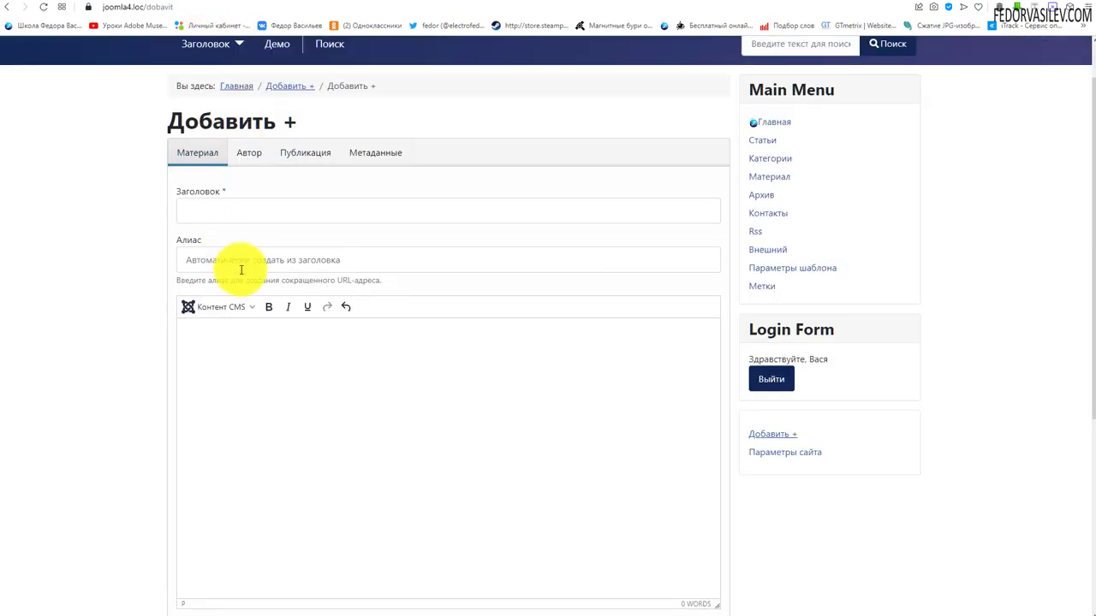
Step: Compare the front-end "Контент CMS" entries with the editors-xtd plugins and mark "Кнопка - Контакт" in the list
click(240, 305)
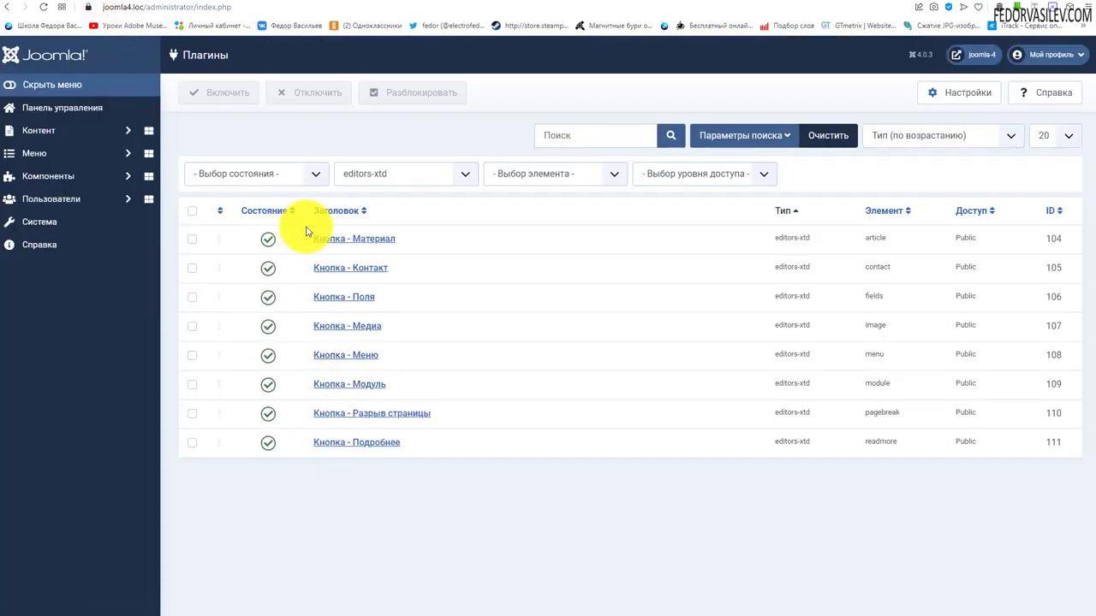
click(383, 267)
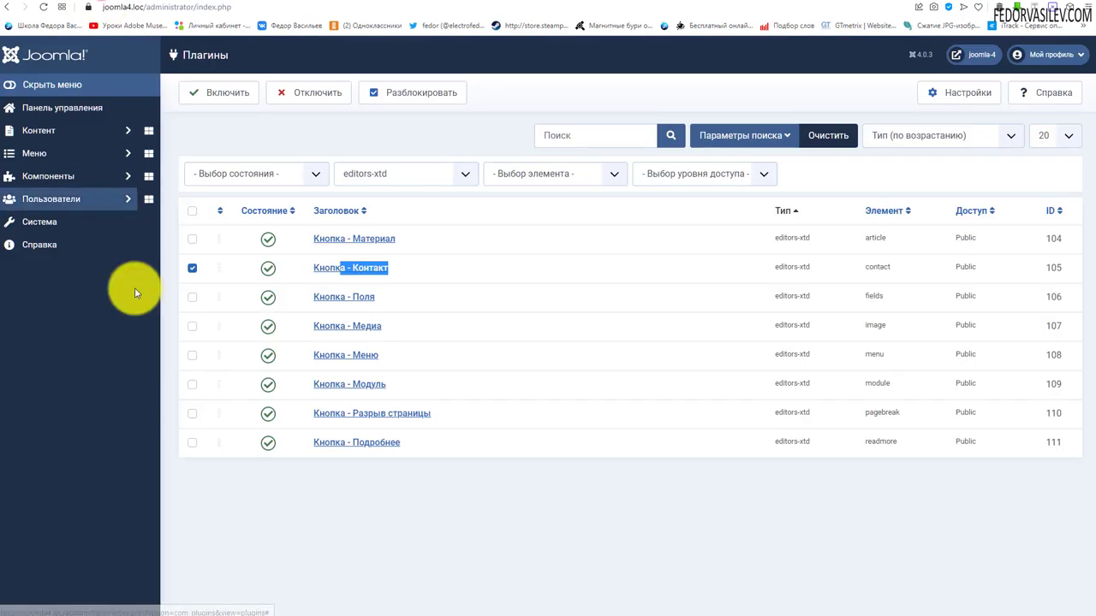
click(502, 215)
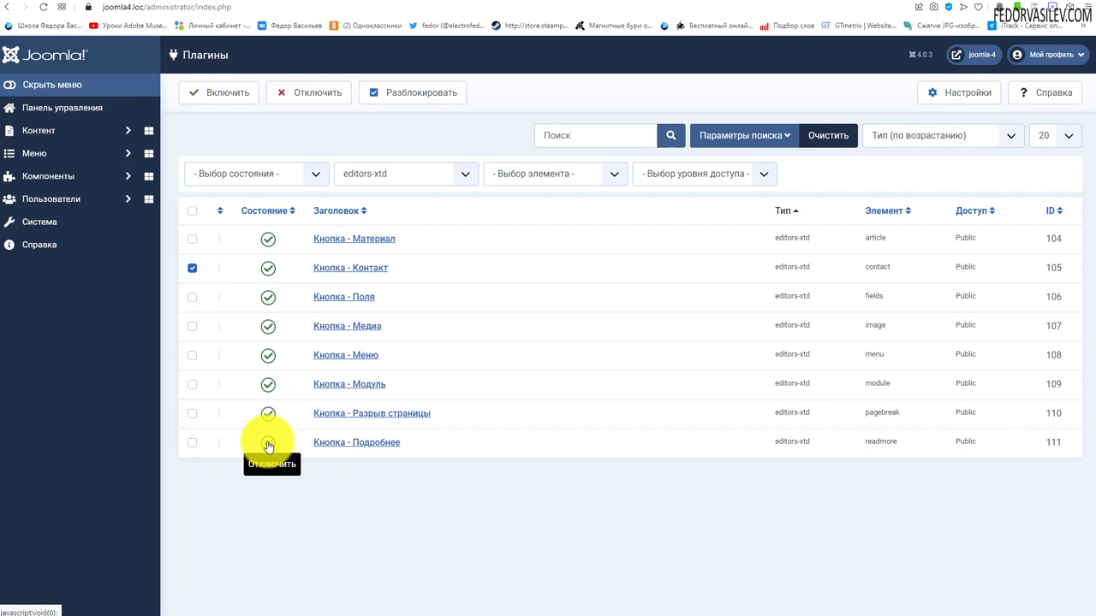
Step: Set the access of the "Кнопка - Материал" plugin to Super Users, save and close it, and check "Контент CMS" in the back-end article editor
click(344, 238)
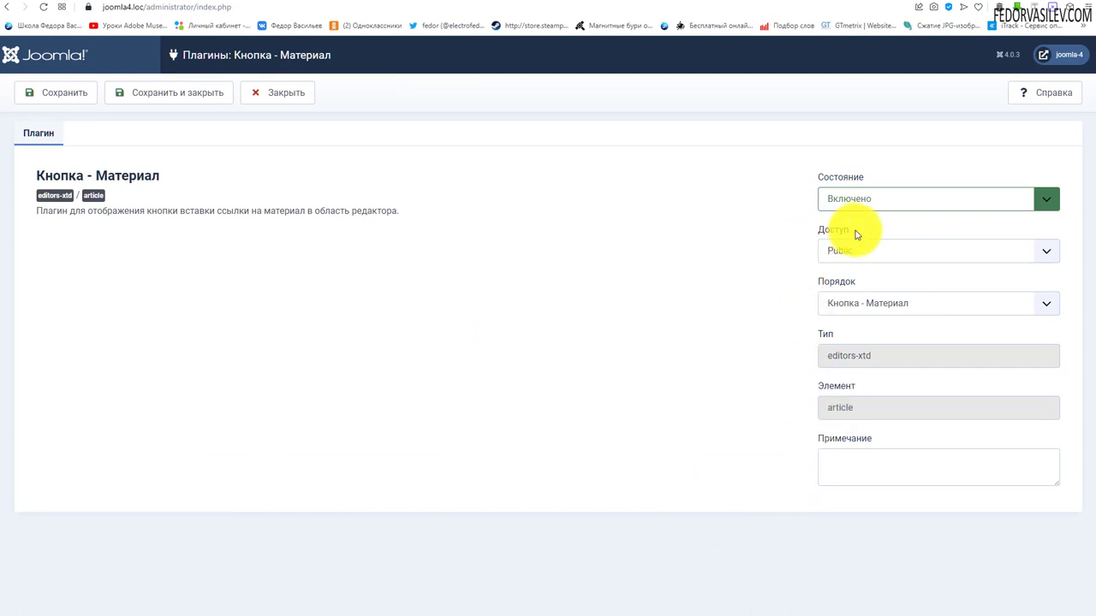
click(846, 251)
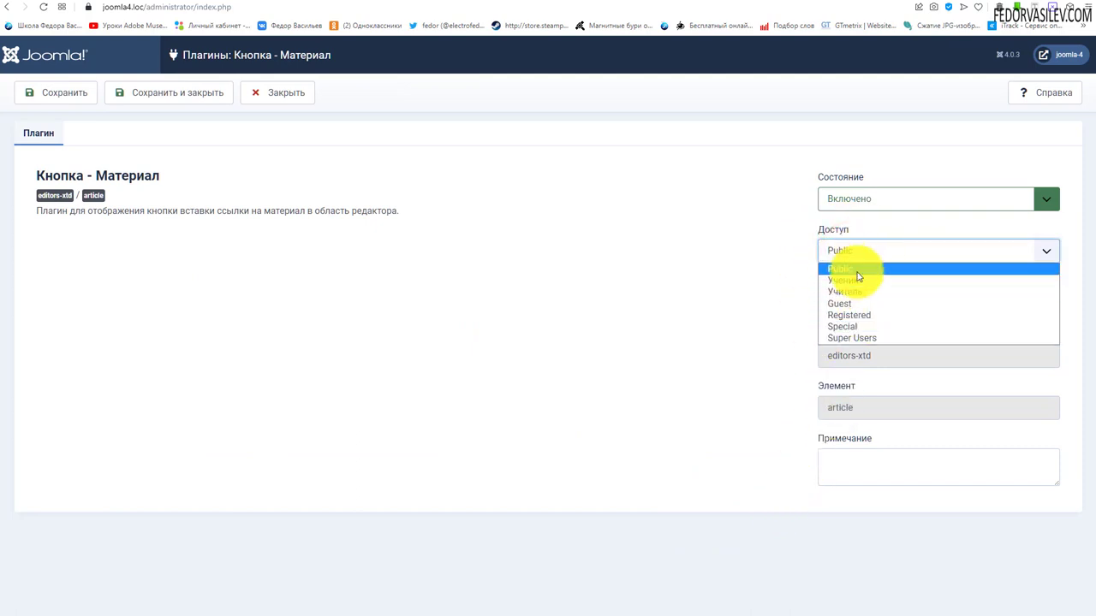
click(867, 339)
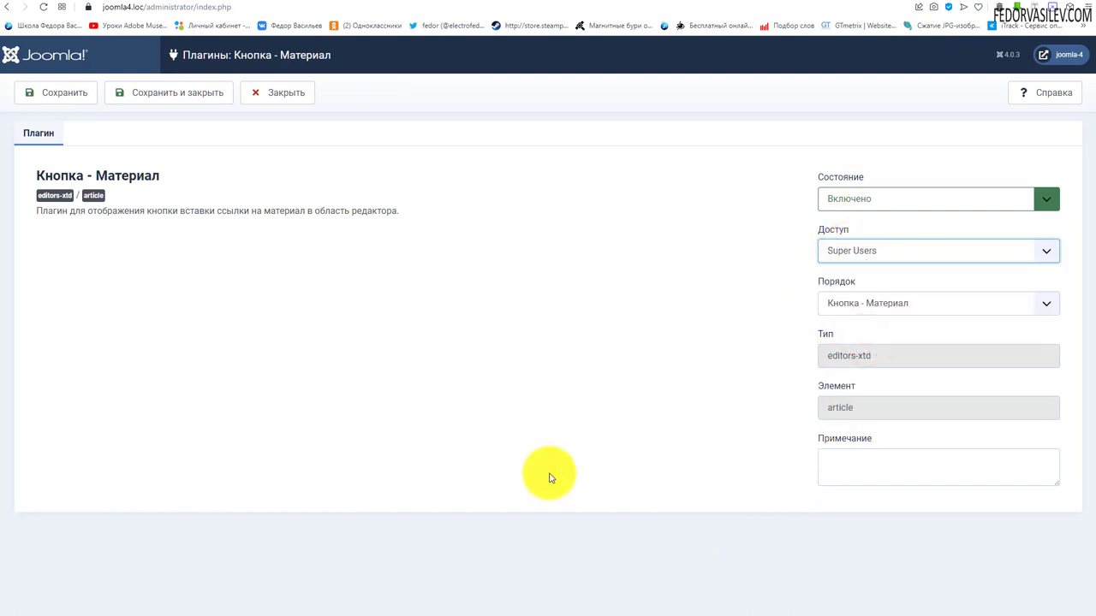
click(167, 96)
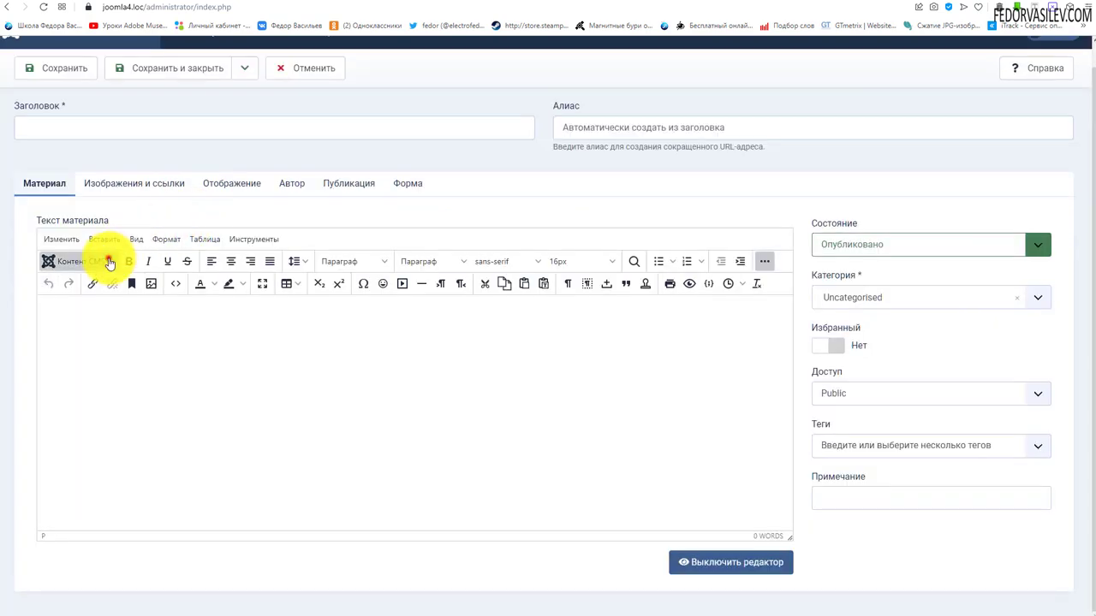
click(110, 261)
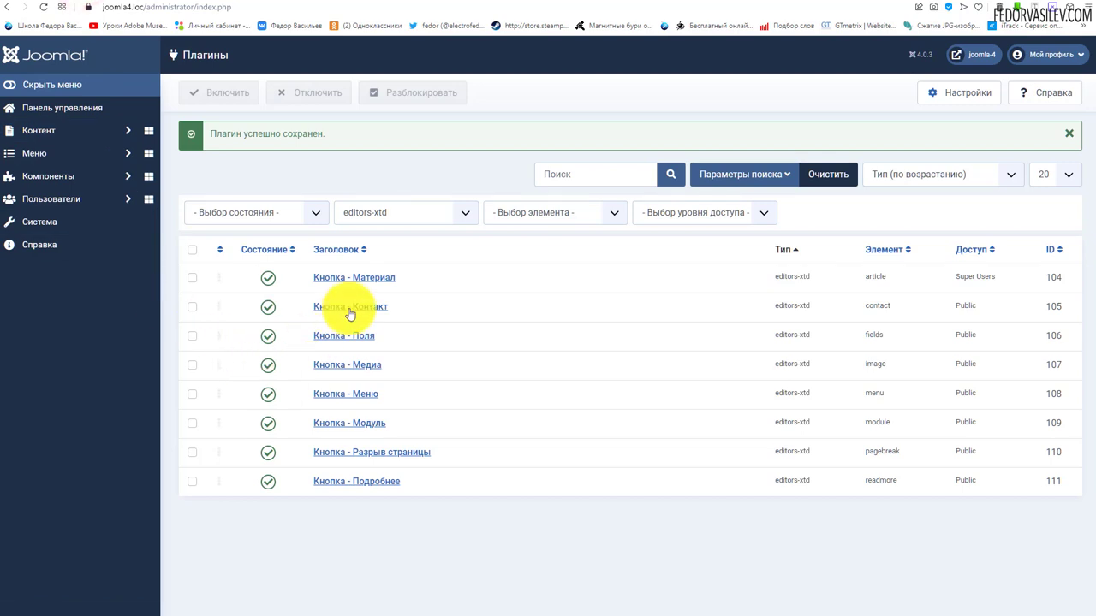
Step: Set the access of all remaining button plugins except "Кнопка - Медиа" to Super Users, saving and closing each one
click(347, 308)
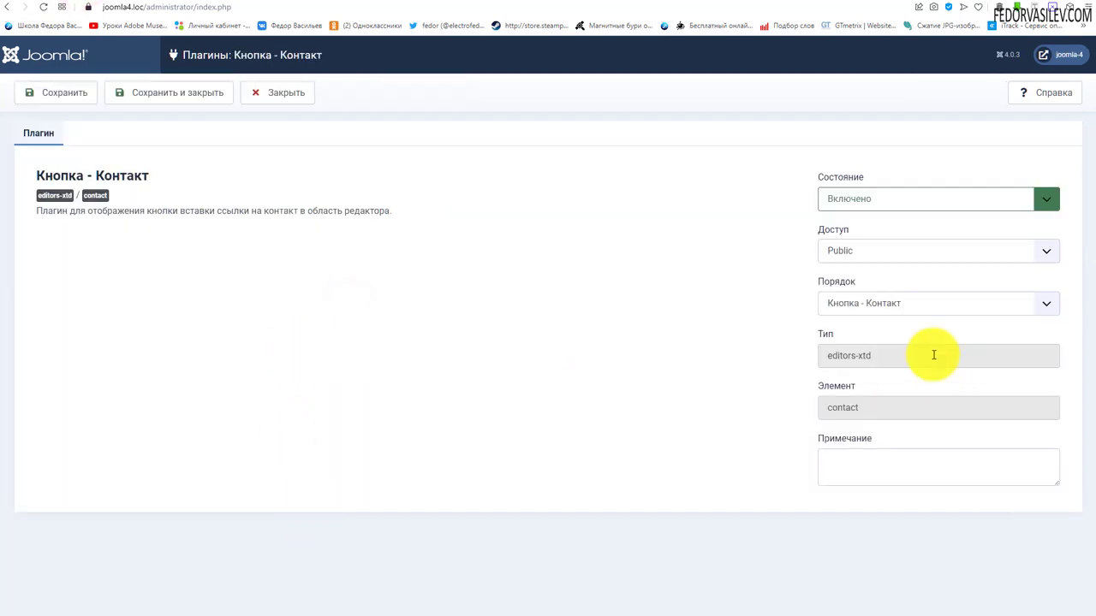
click(846, 248)
click(850, 333)
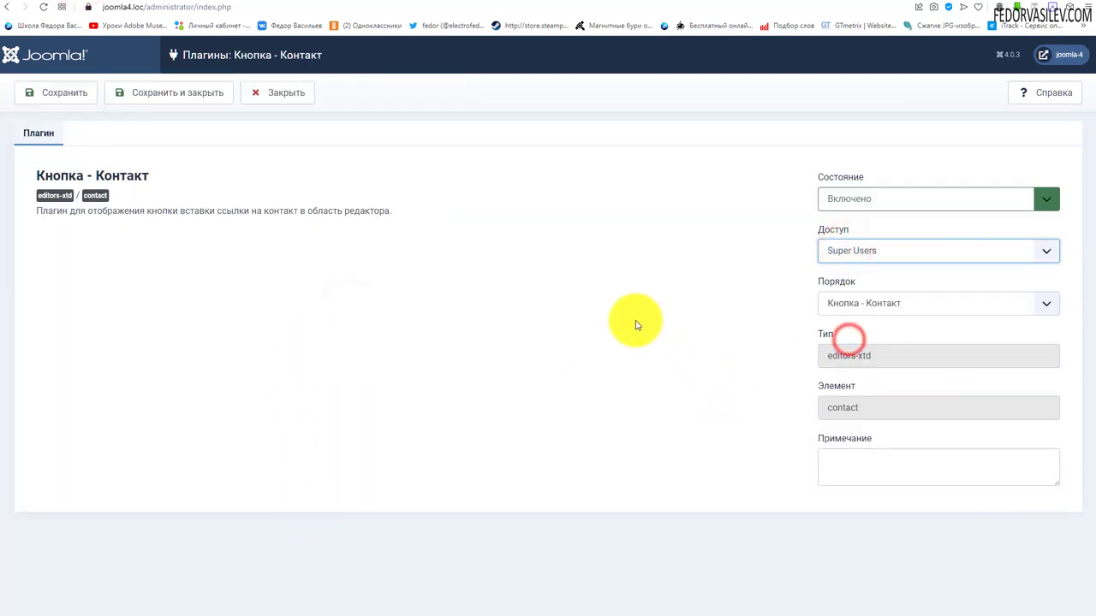
click(183, 92)
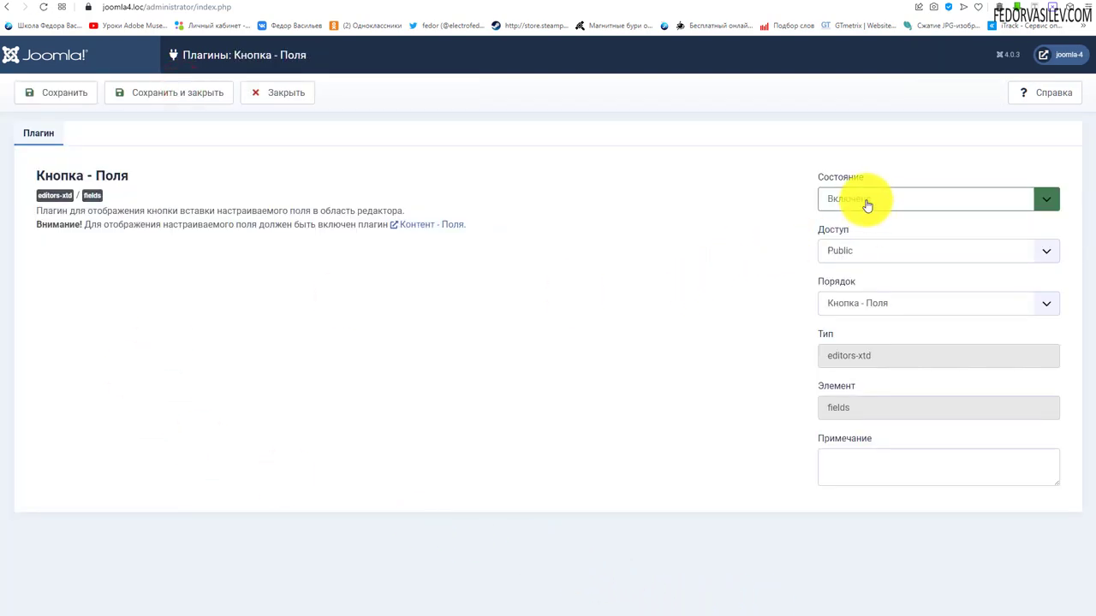
click(865, 199)
click(855, 238)
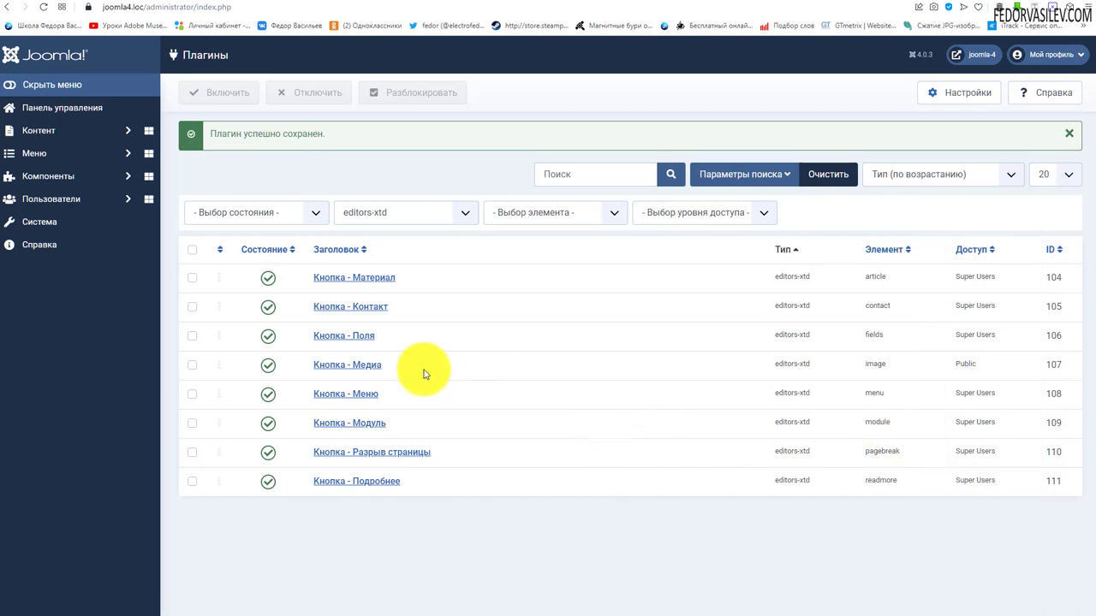
Step: Point out the title, element and access level of "Кнопка - Медиа" in the plugin list
drag(408, 367, 341, 365)
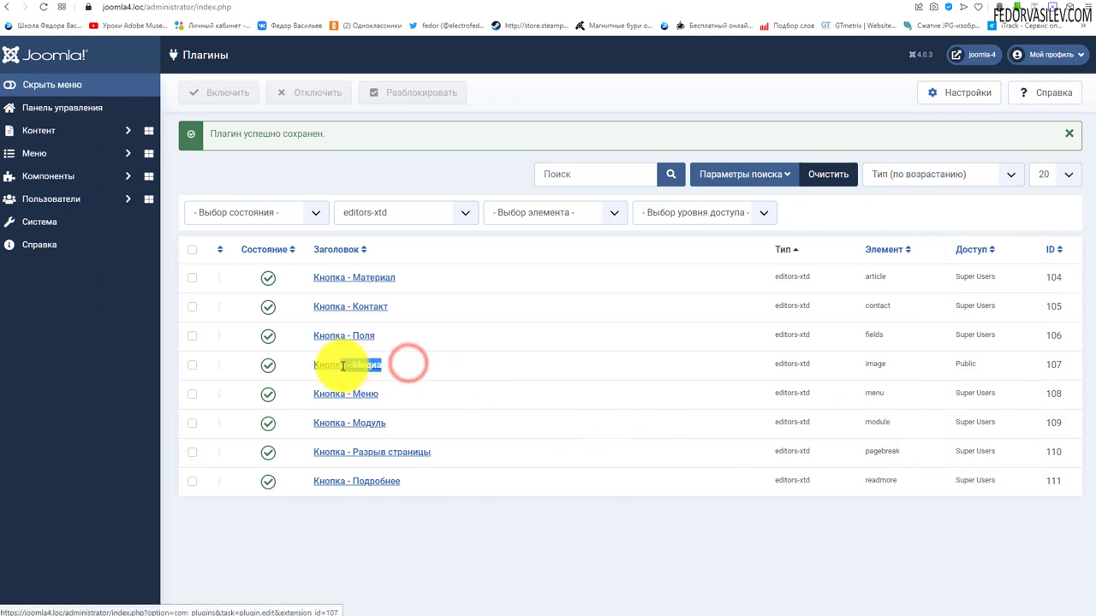
click(822, 367)
drag(895, 363, 863, 364)
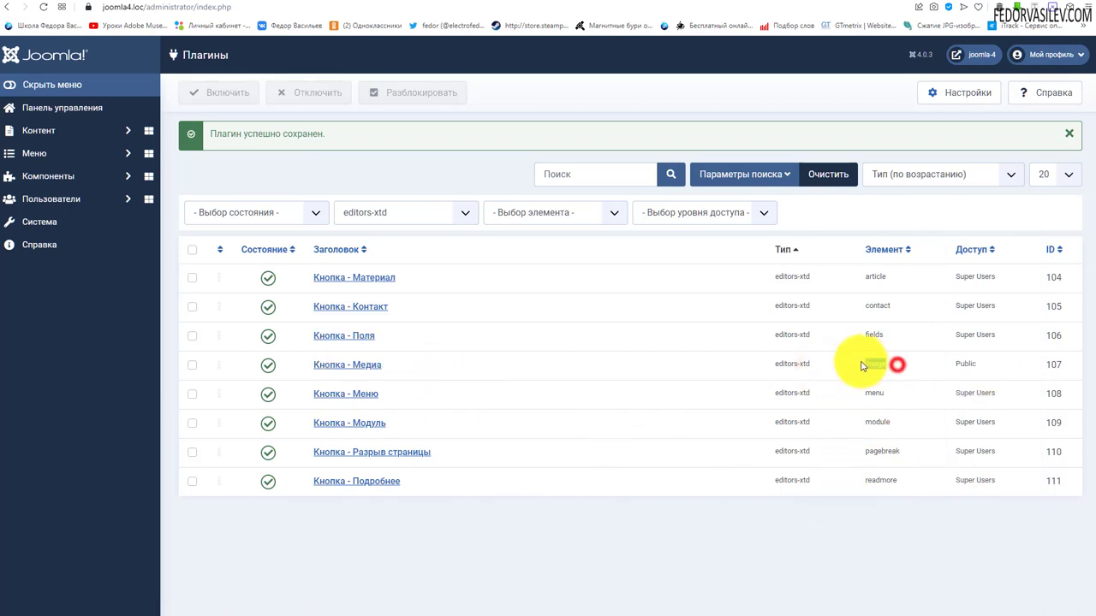
drag(949, 368, 988, 364)
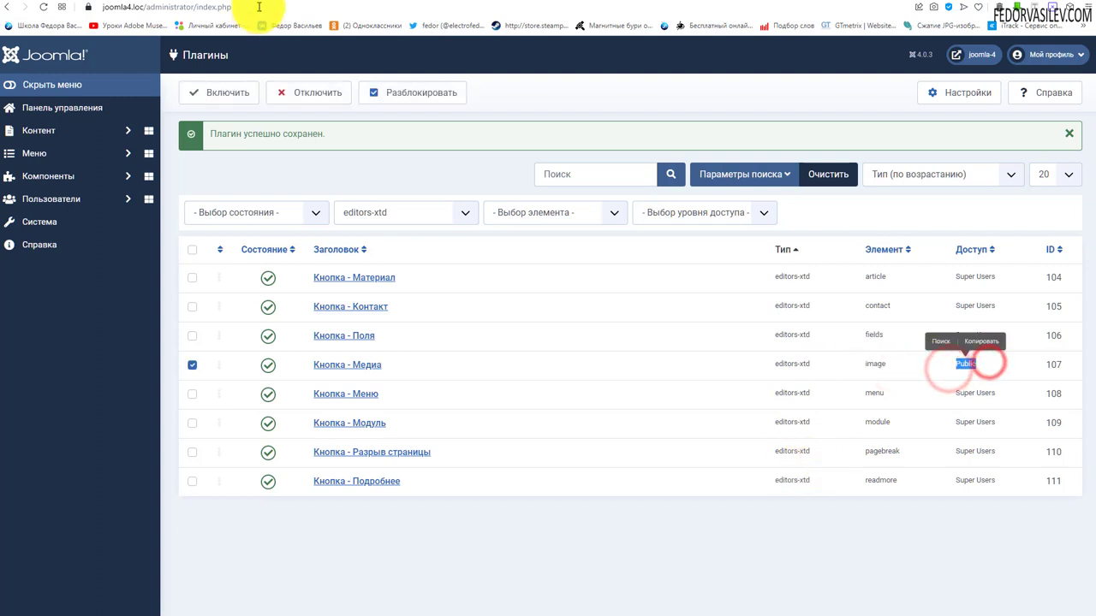
Step: Switch to the front-end article form, reload it and check which insert options "Контент CMS" offers
click(287, 2)
click(45, 6)
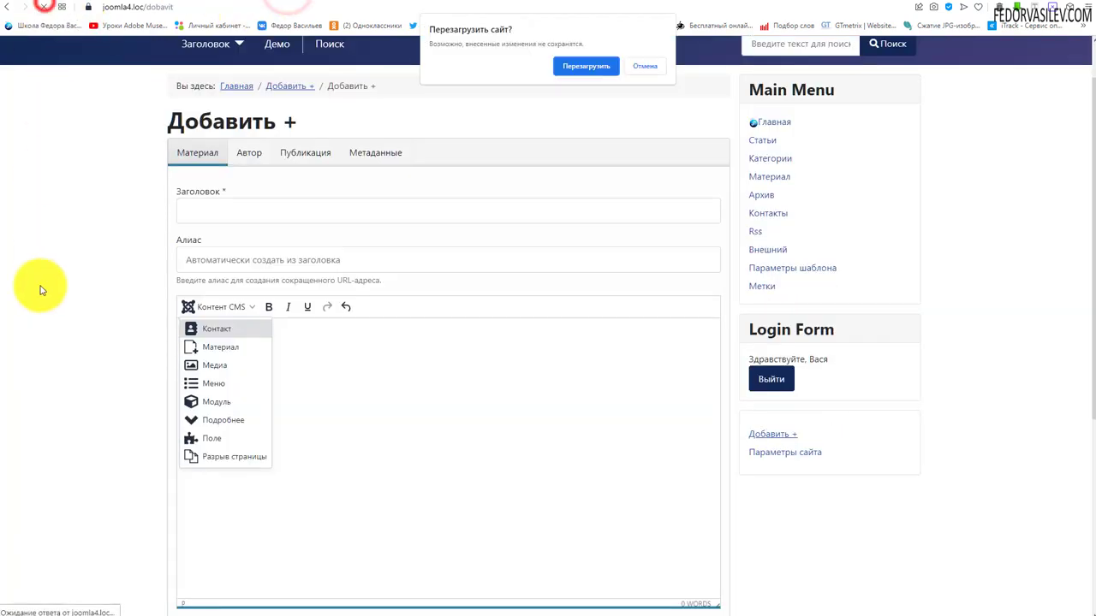
click(570, 71)
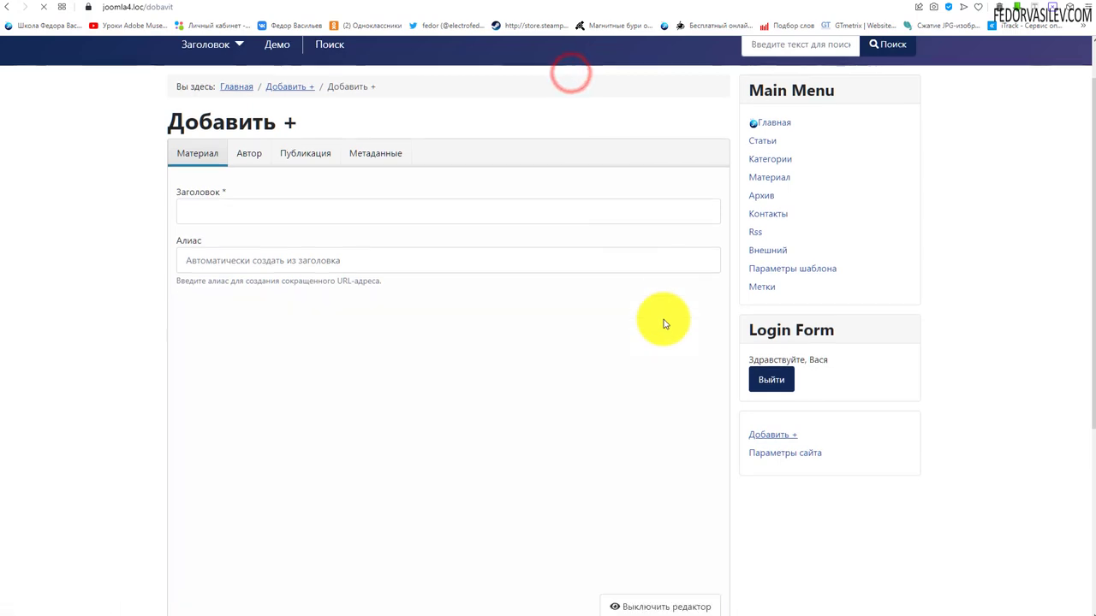
click(250, 307)
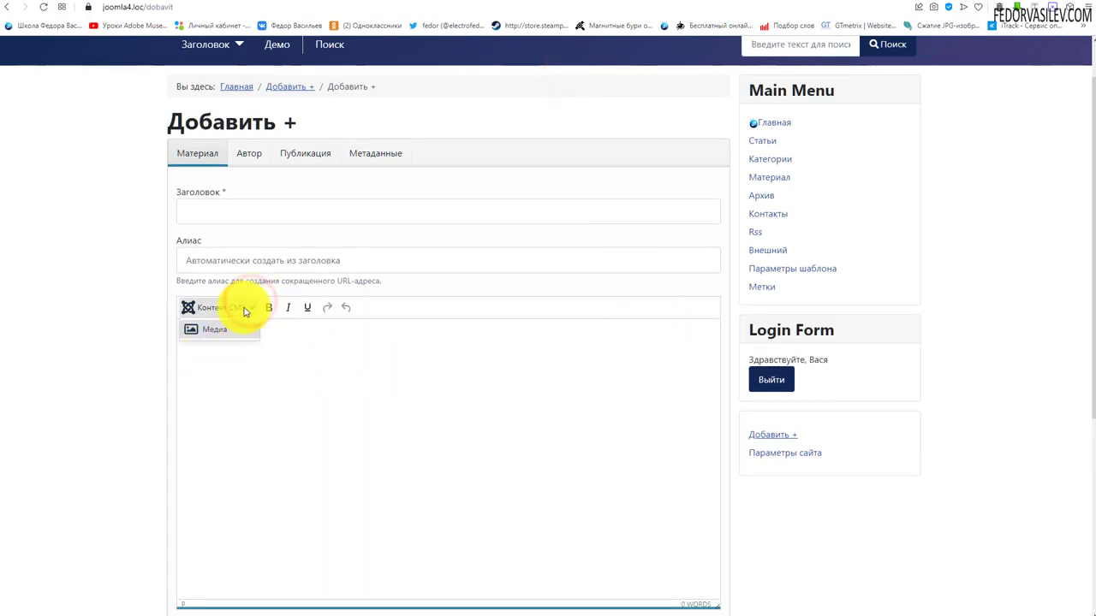
click(250, 307)
click(252, 308)
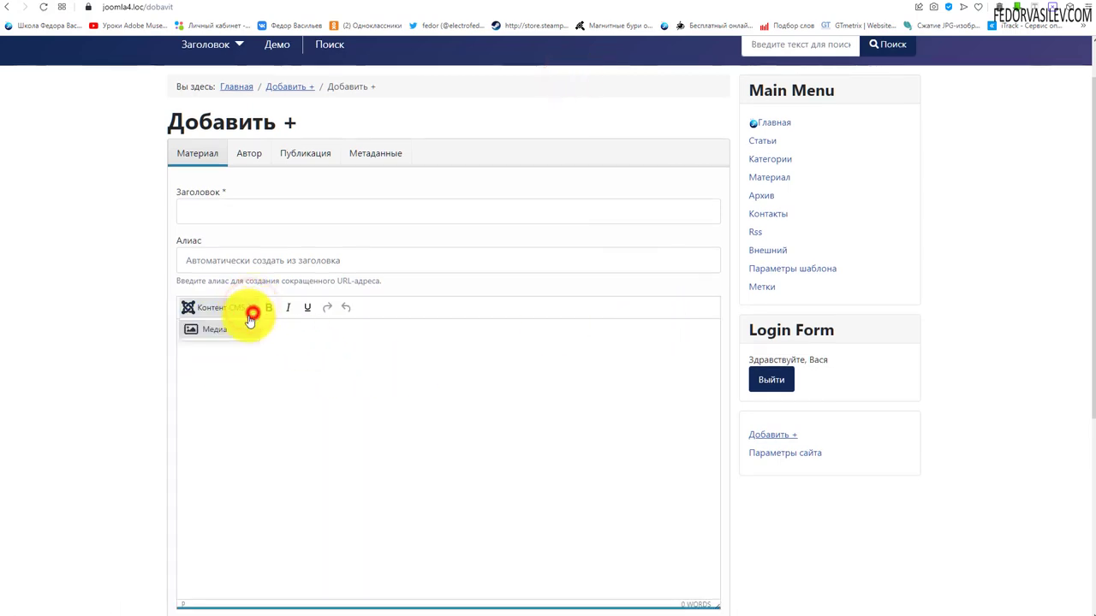
Step: Try the "Медиа" entry of "Контент CMS", close its dialog and look at the insert list again
click(209, 330)
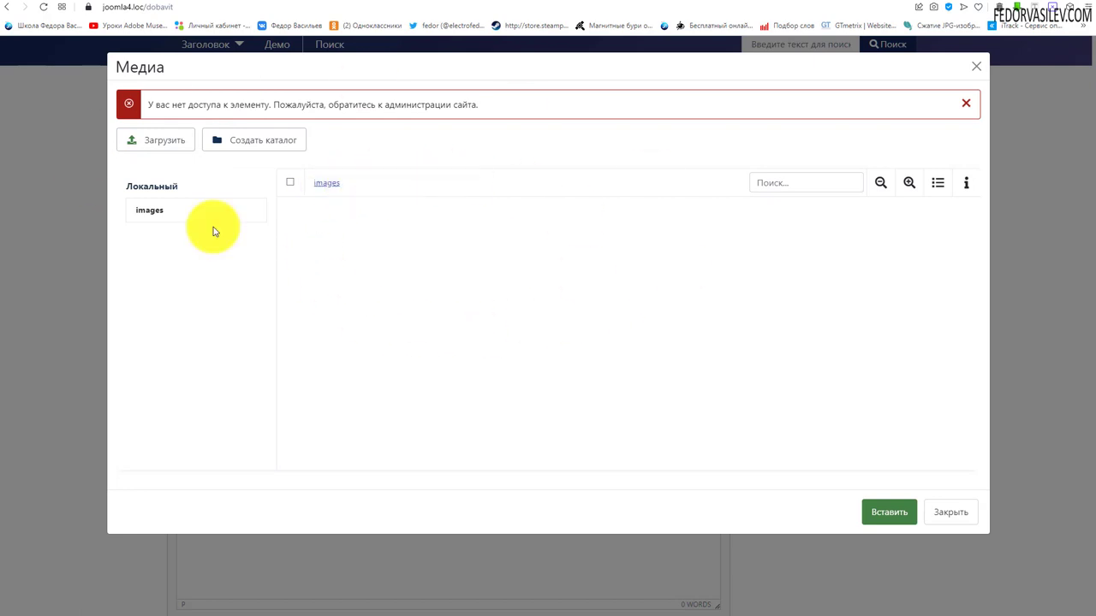
click(975, 66)
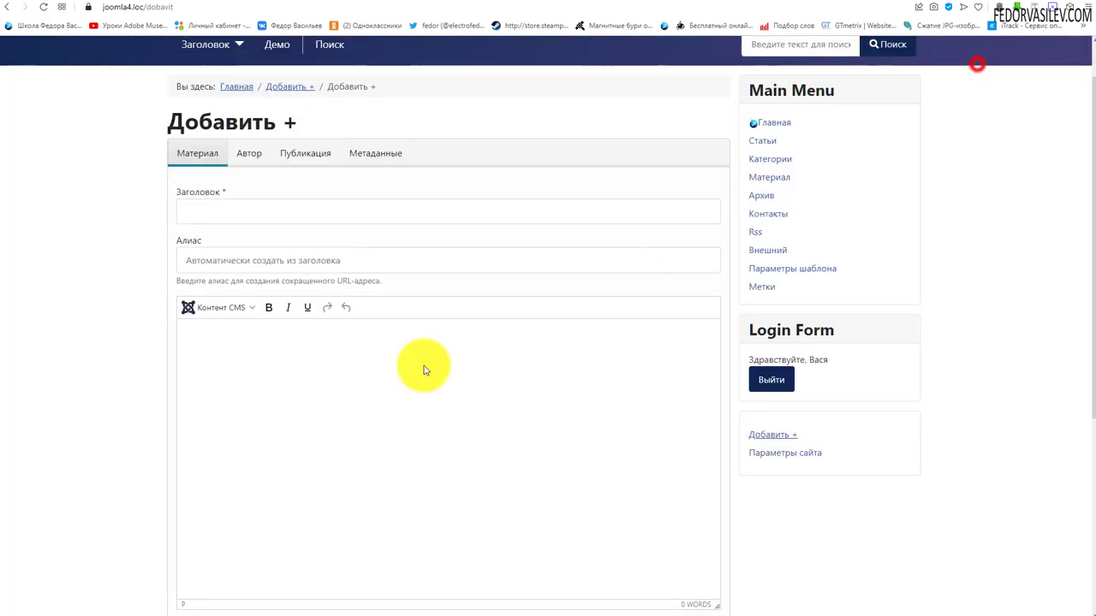
click(249, 306)
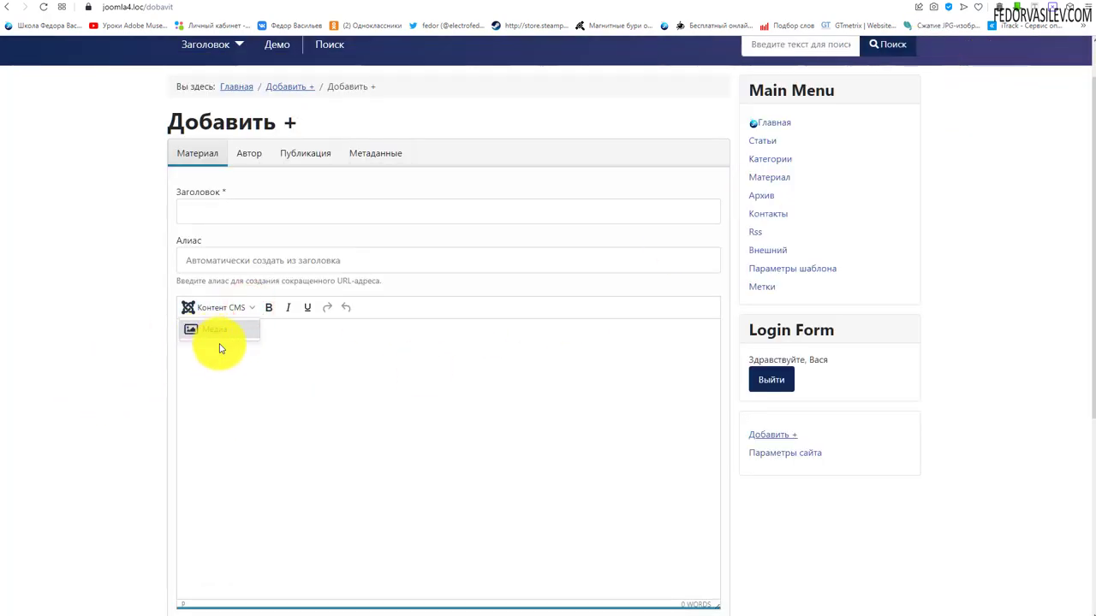
scroll(466, 359, down, 2)
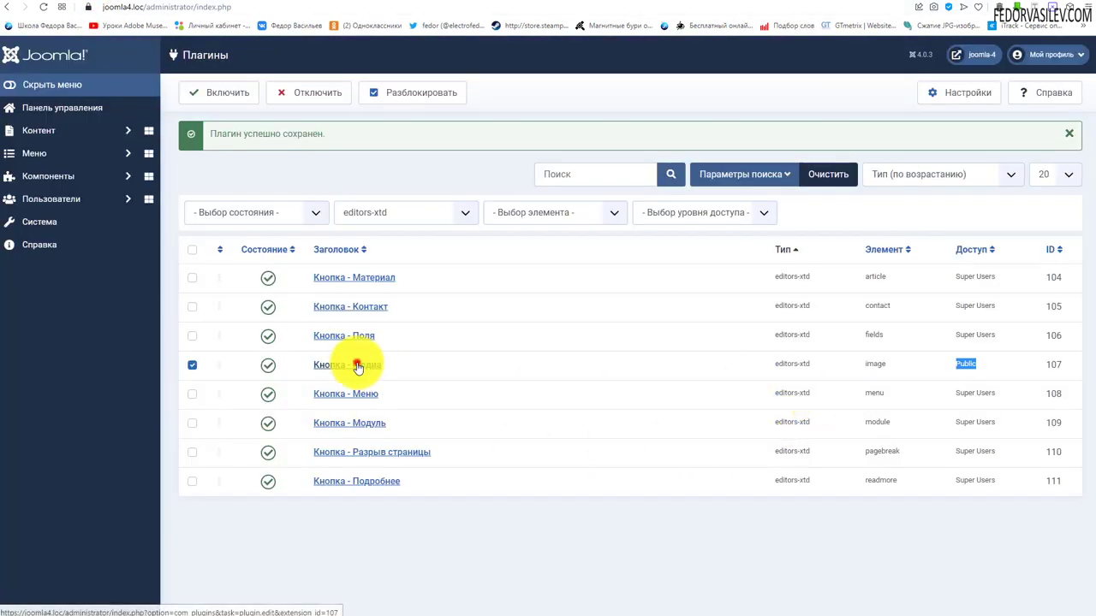
Step: In the administration, set the access of the "Кнопка - Медиа" plugin to Super Users, then save and close it
click(358, 366)
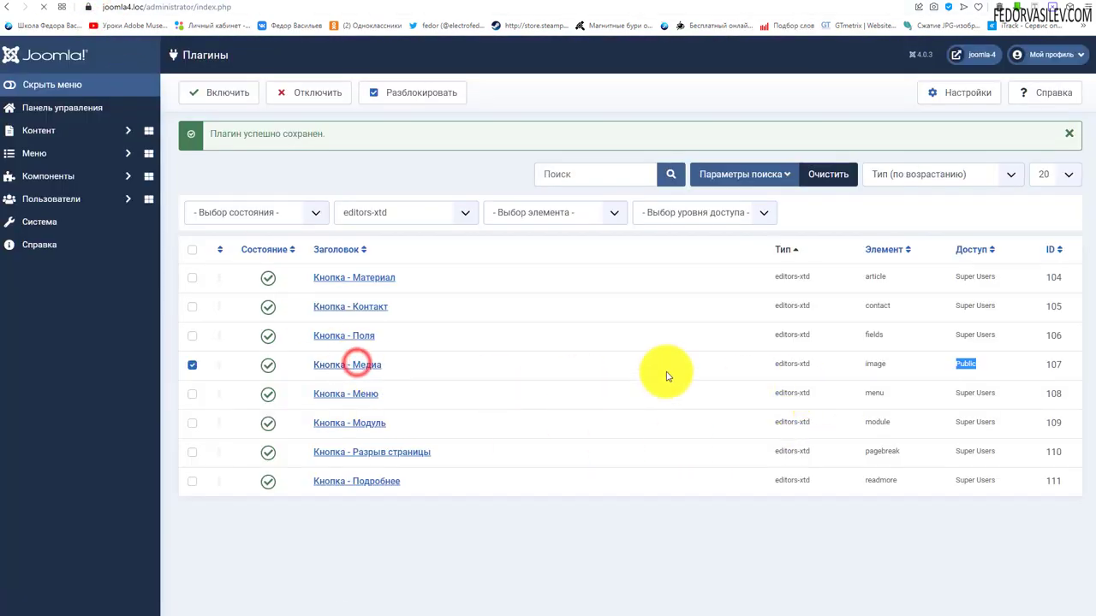
click(856, 251)
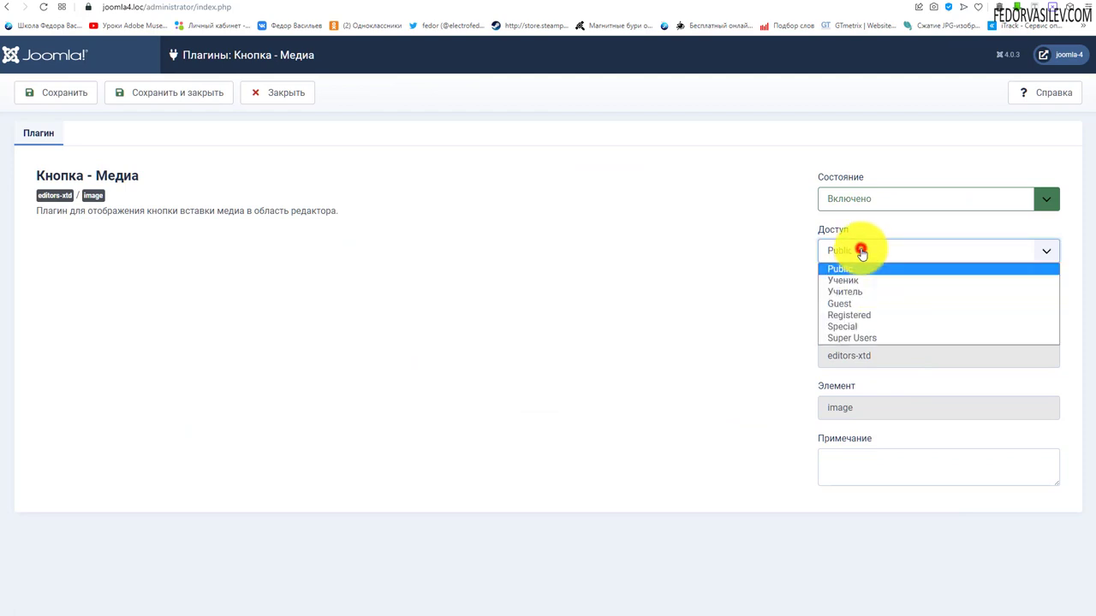
click(852, 337)
click(204, 109)
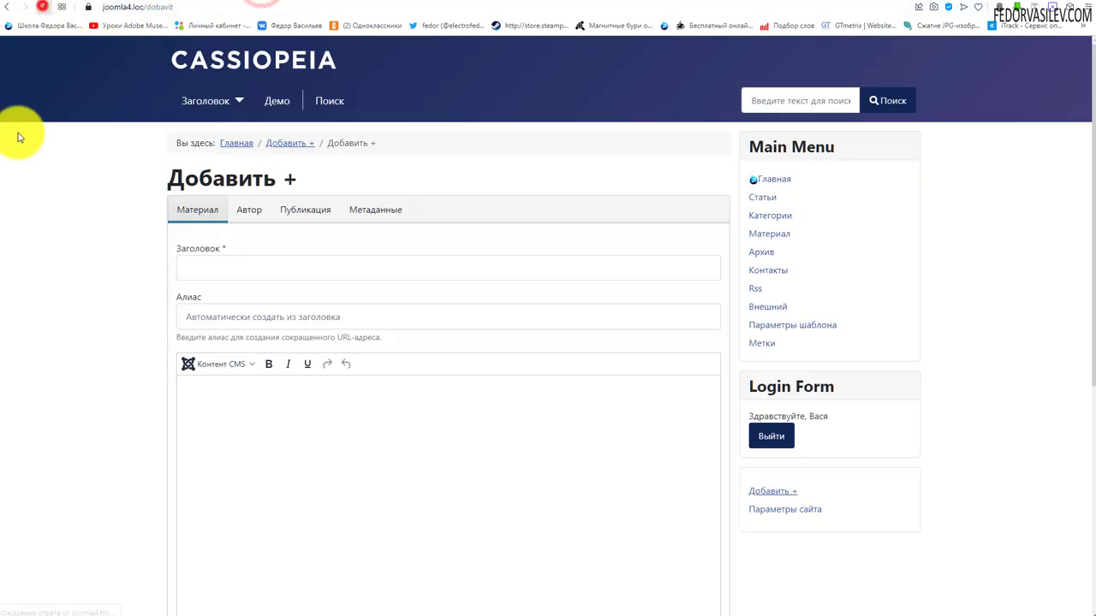
Step: Examine the reloaded front-end article form to see which buttons the editor toolbar contains
scroll(177, 326, down, 2)
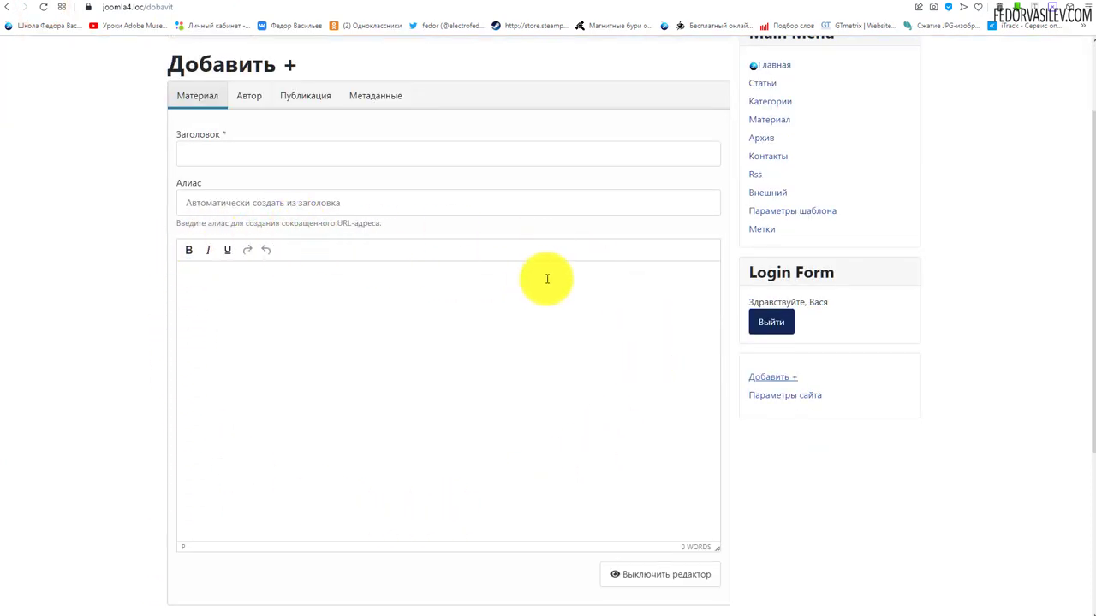
scroll(442, 468, down, 3)
scroll(445, 469, up, 3)
scroll(443, 467, up, 2)
scroll(428, 468, down, 3)
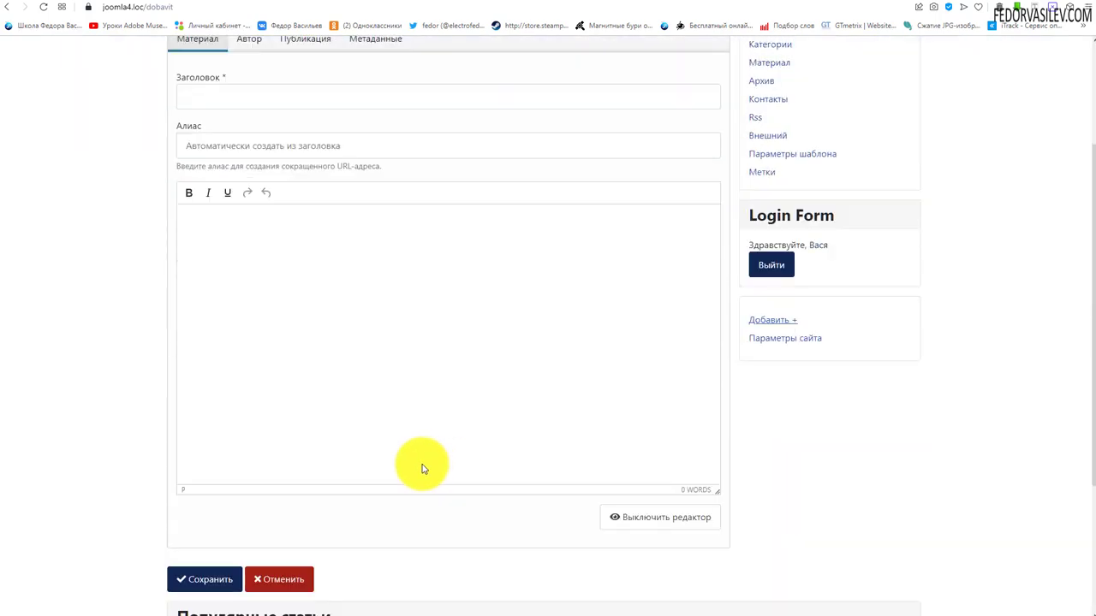
scroll(422, 468, up, 2)
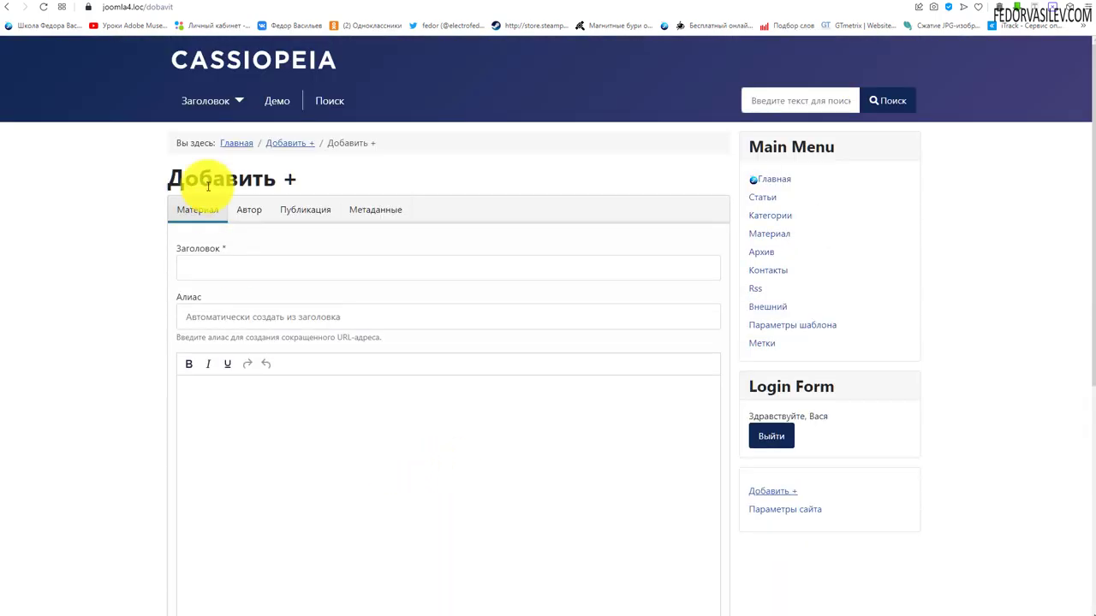
scroll(261, 338, down, 2)
scroll(267, 339, up, 2)
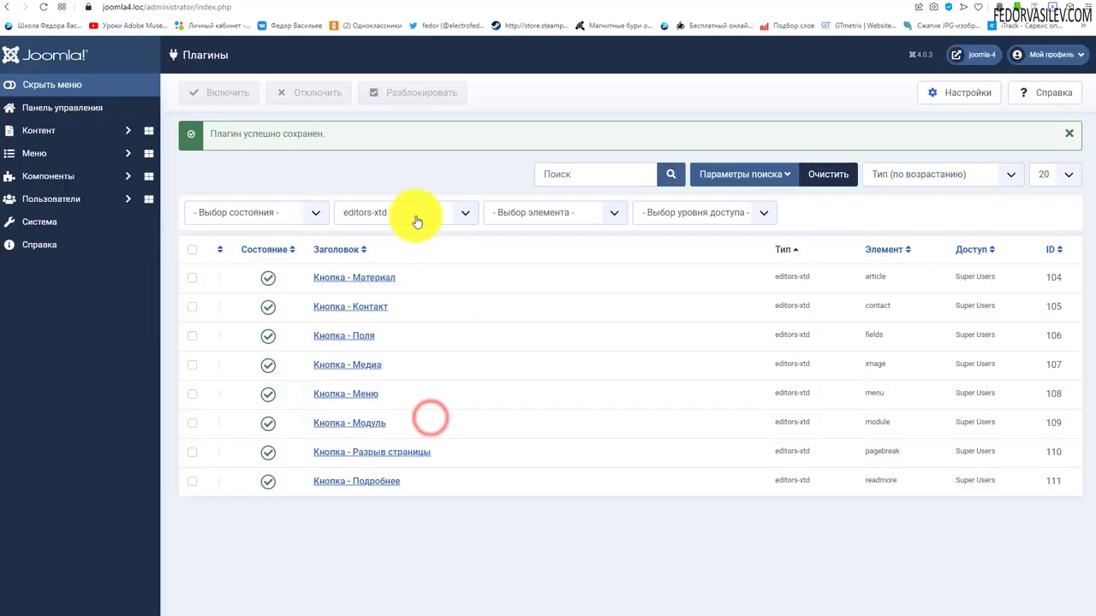
Step: Filter the administration's plugin list by the type "editors", open "Редактор - TinyMCE" and look at toolbar sets "Набор 0" and "Набор 2"
click(419, 212)
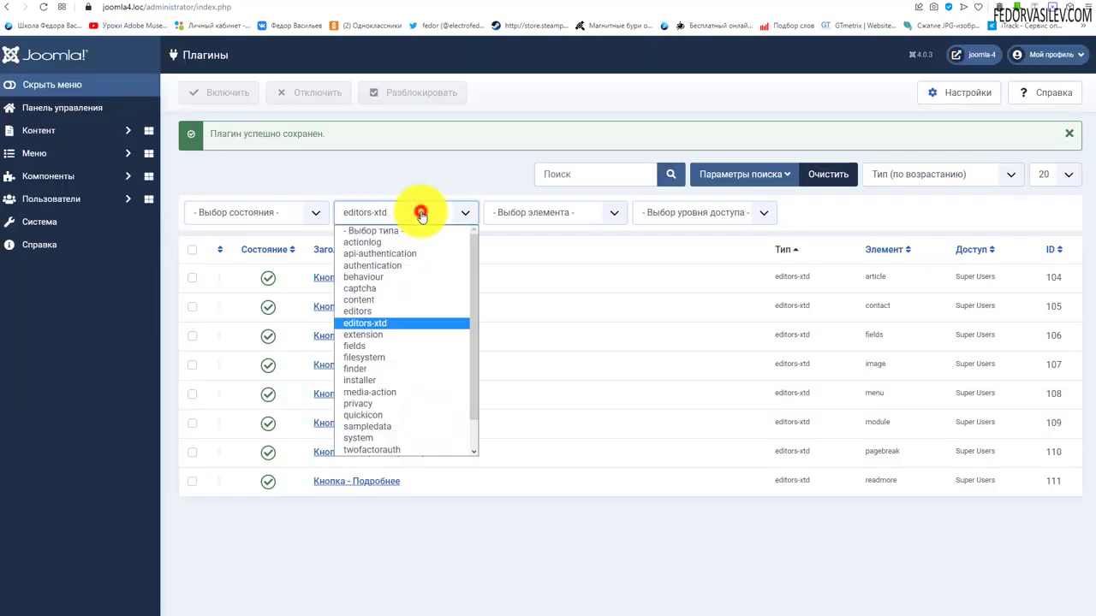
click(391, 312)
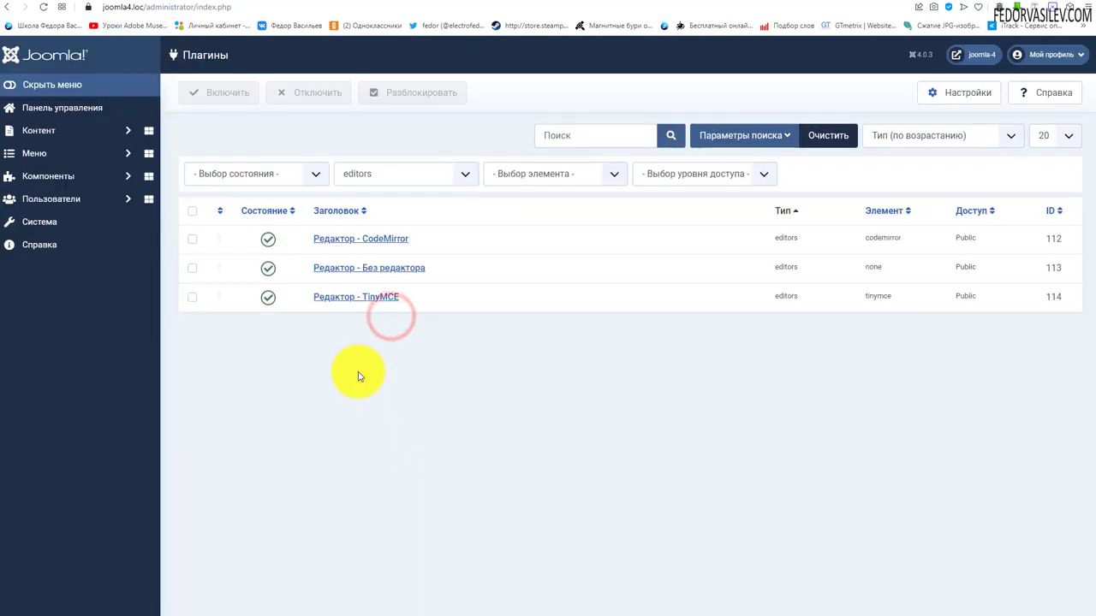
click(375, 299)
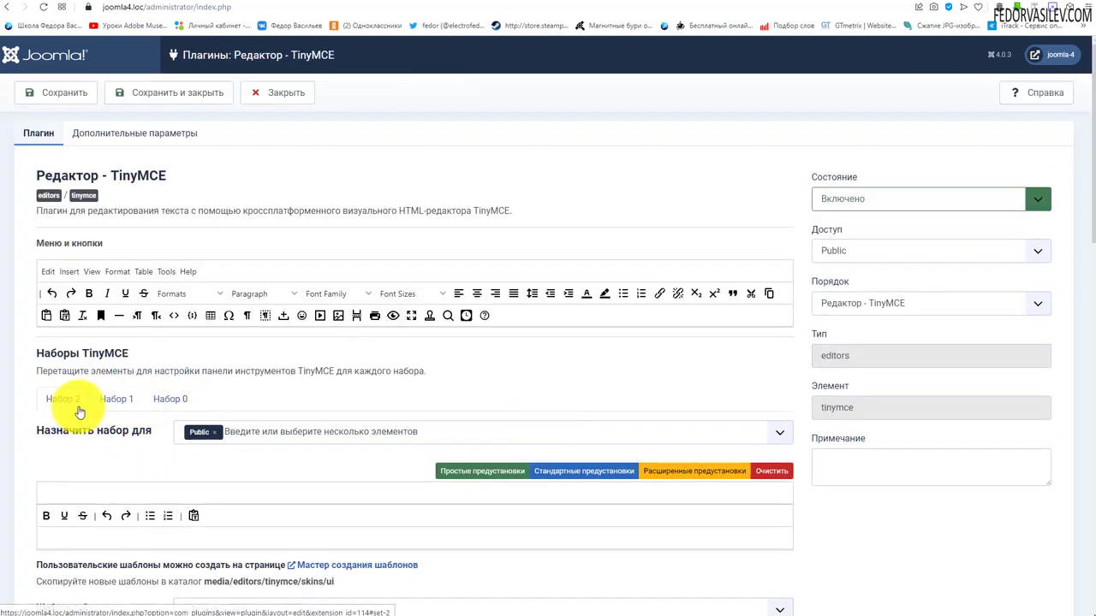
click(170, 399)
click(64, 399)
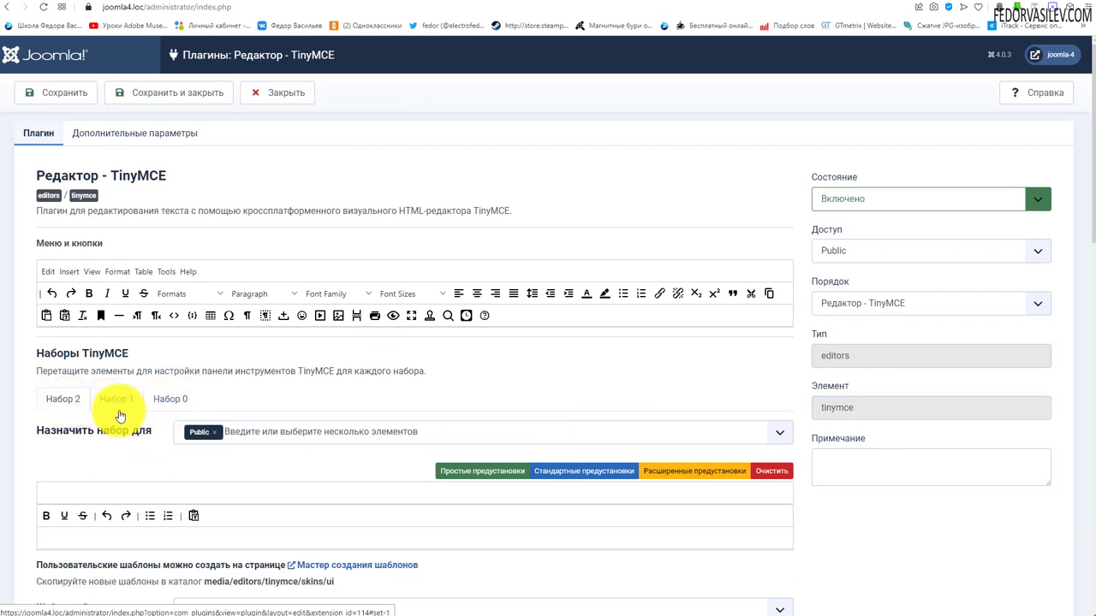
Step: Set the number of TinyMCE toolbar sets ("Количество наборов") to 5 and save the plugin
click(141, 133)
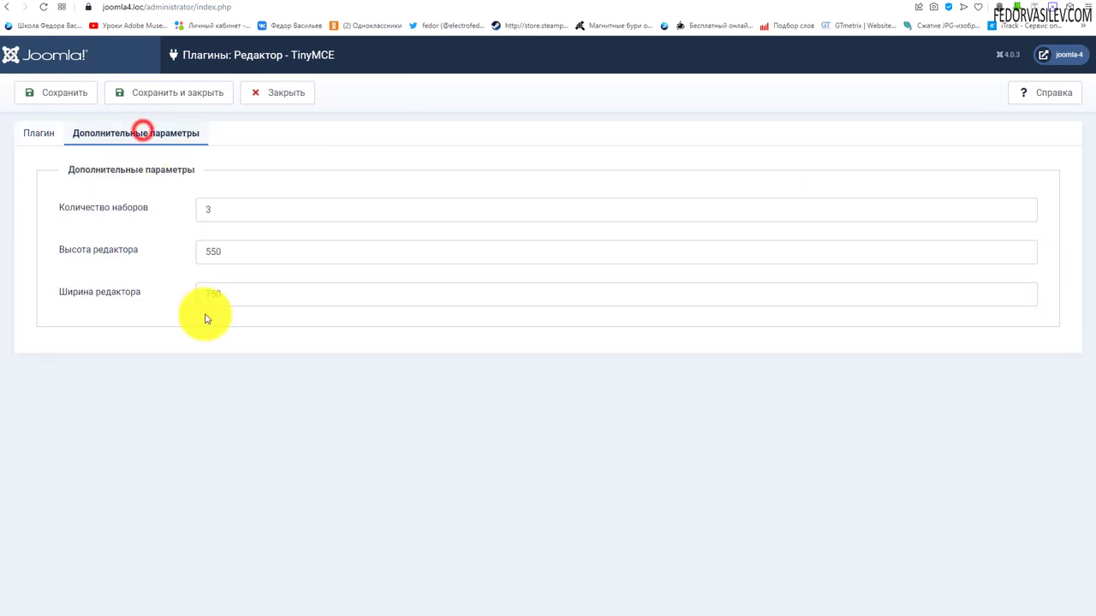
click(228, 209)
text(5)
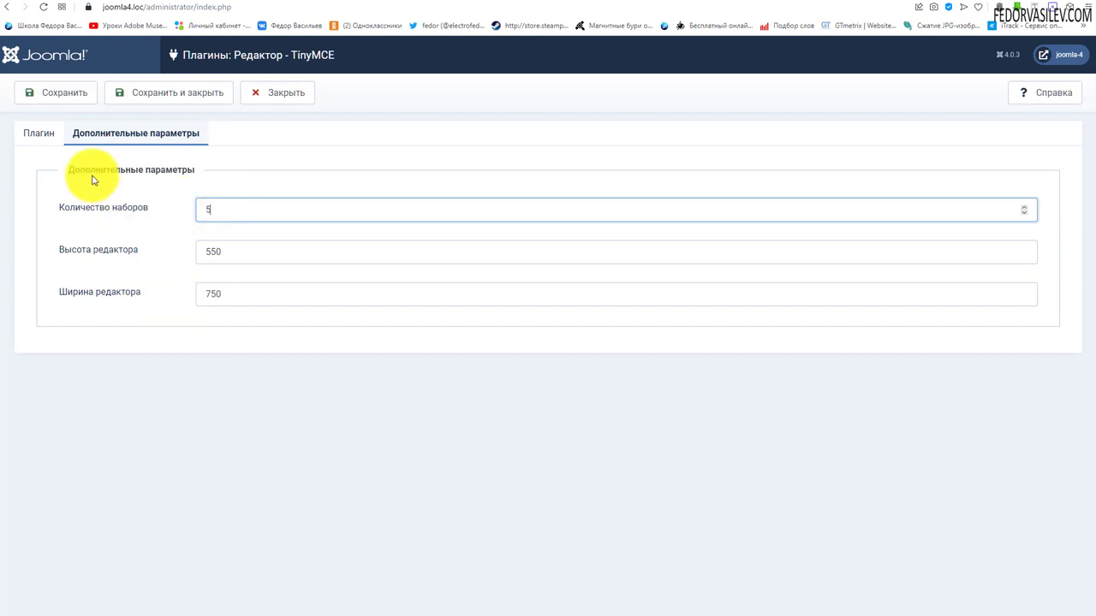
click(77, 92)
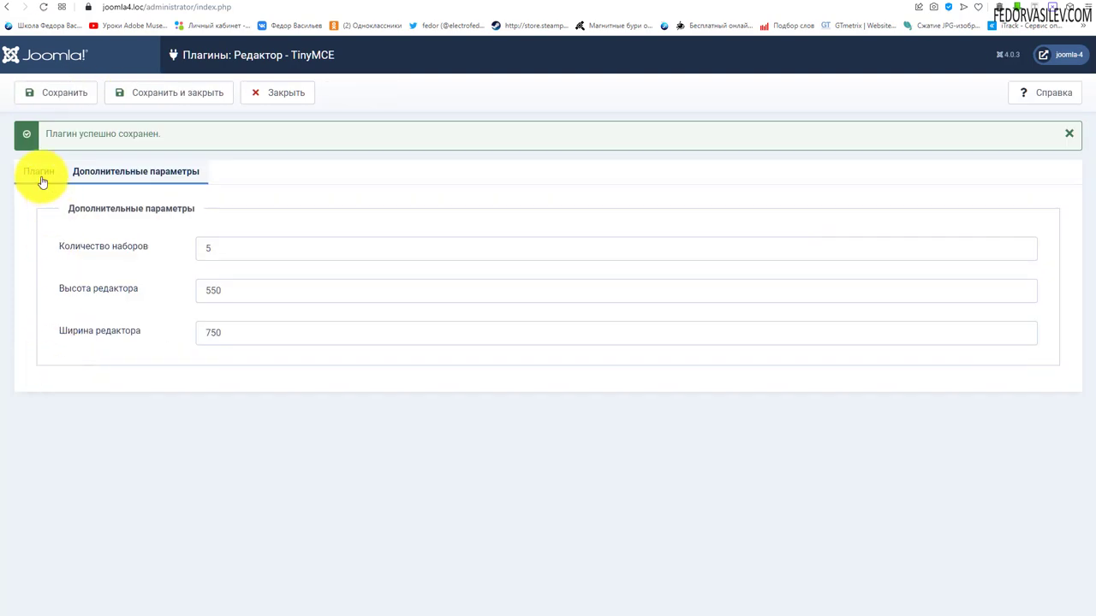
Step: Return to the TinyMCE plugin's toolbar set settings and view "Набор 3"
click(39, 173)
scroll(34, 188, down, 1)
click(117, 381)
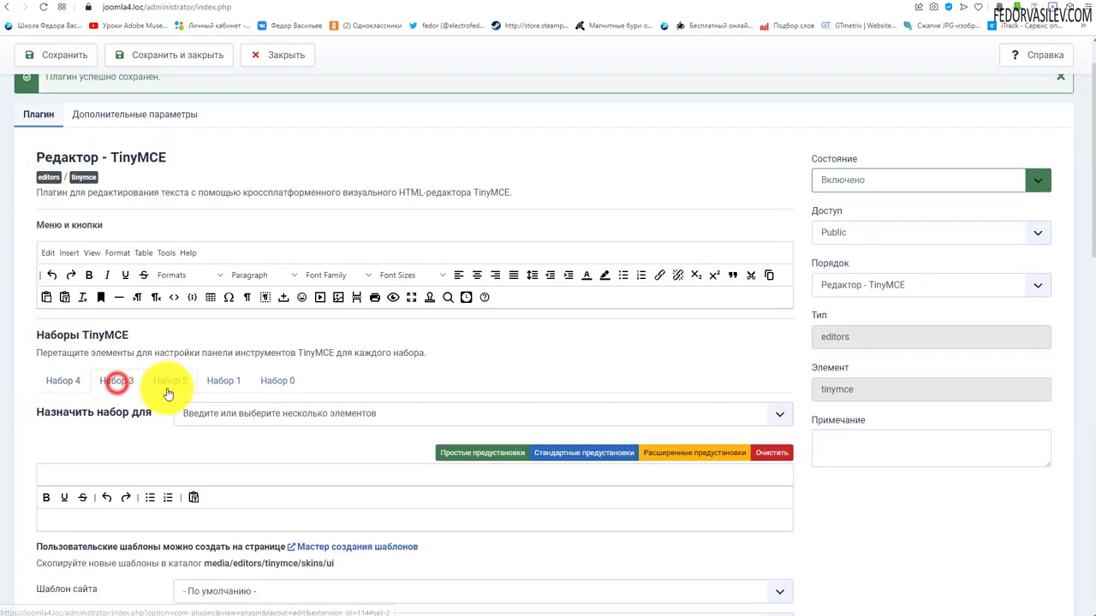
Step: View each TinyMCE toolbar set from "Набор 0" to "Набор 4" to see its buttons and assigned user group
click(169, 381)
click(218, 381)
click(267, 383)
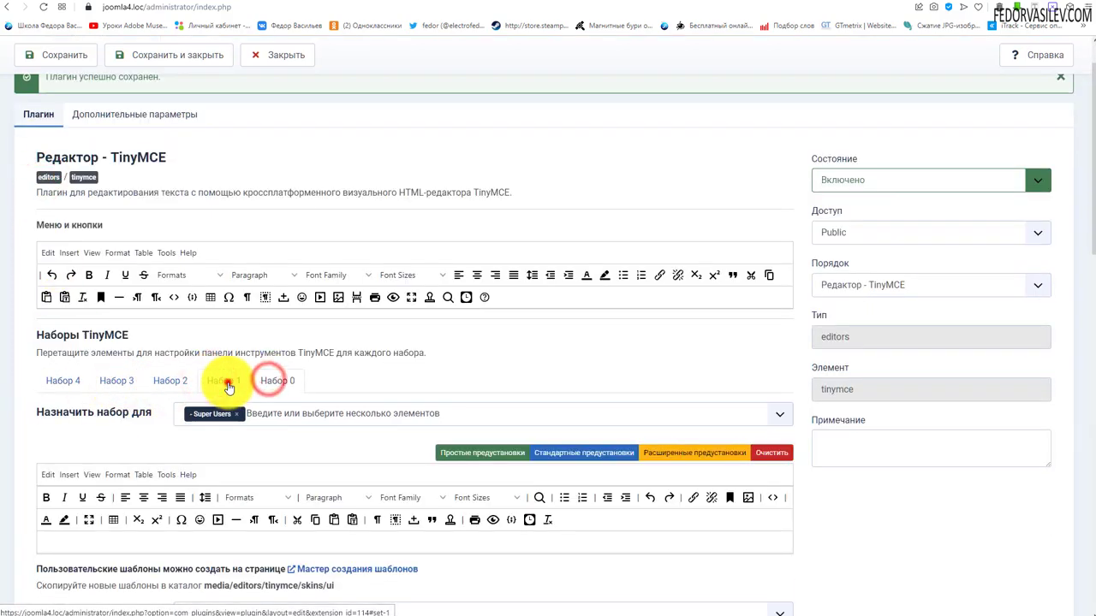
click(225, 382)
click(171, 383)
click(117, 382)
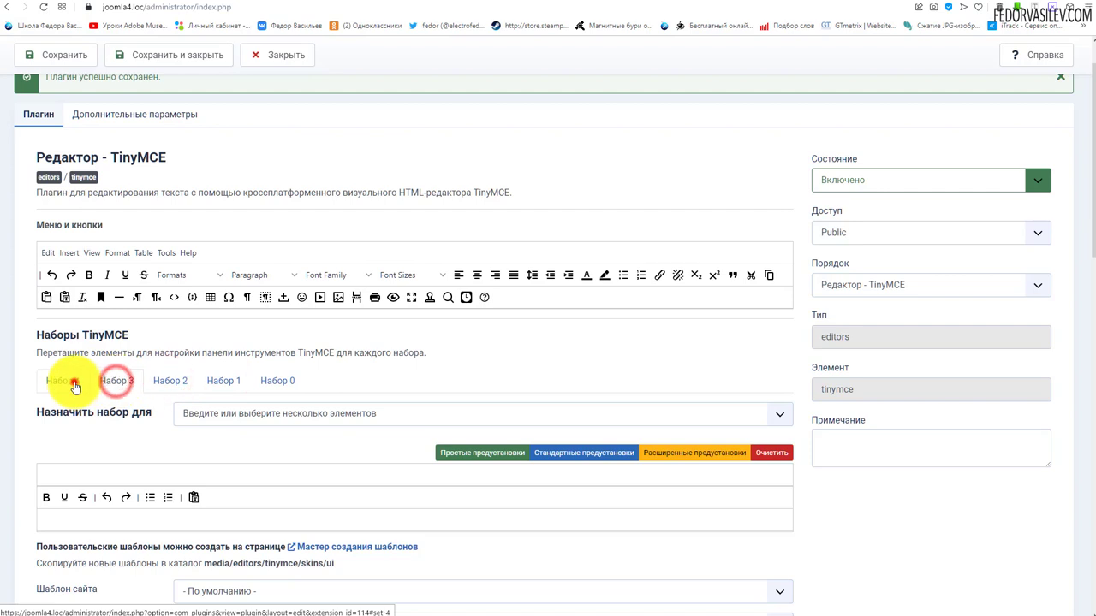
click(74, 385)
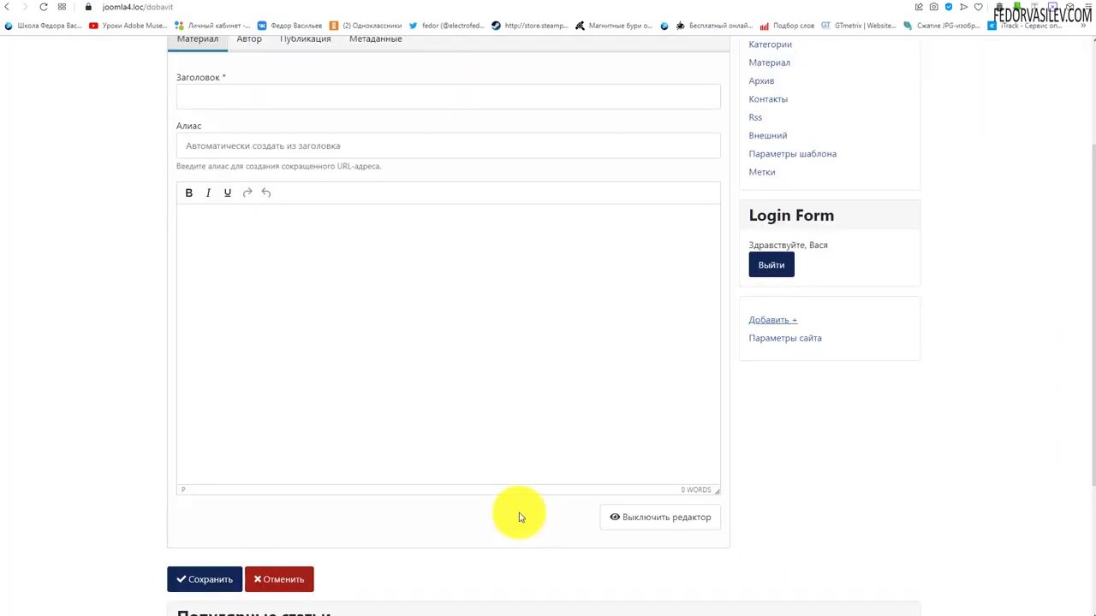
Step: Compare the front-end article form's editor toolbar with the TinyMCE plugin's "Набор 1"
click(354, 368)
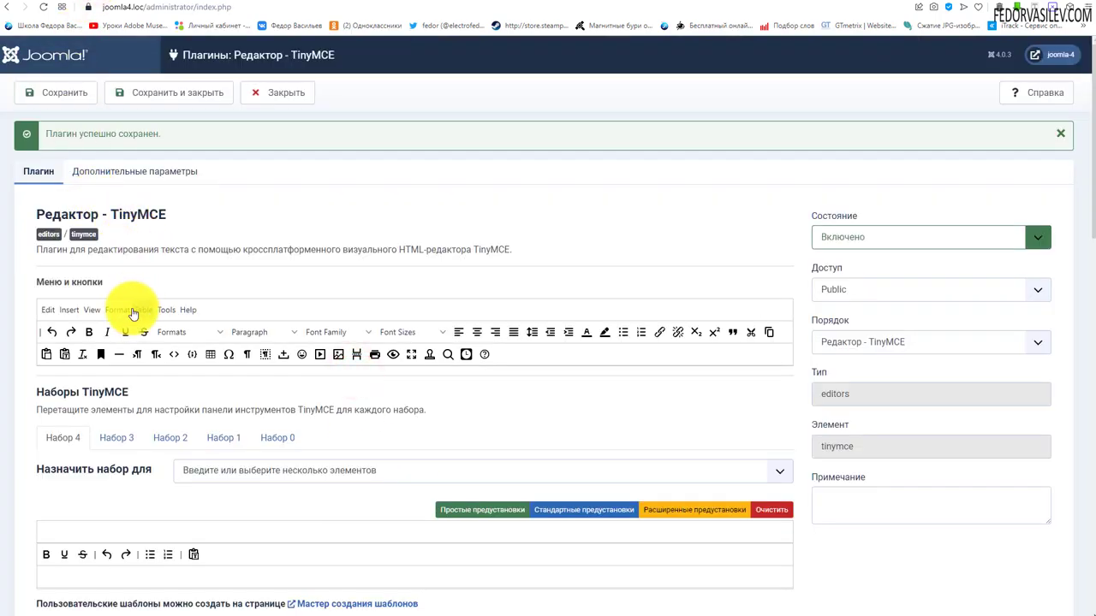
scroll(133, 314, down, 2)
click(225, 436)
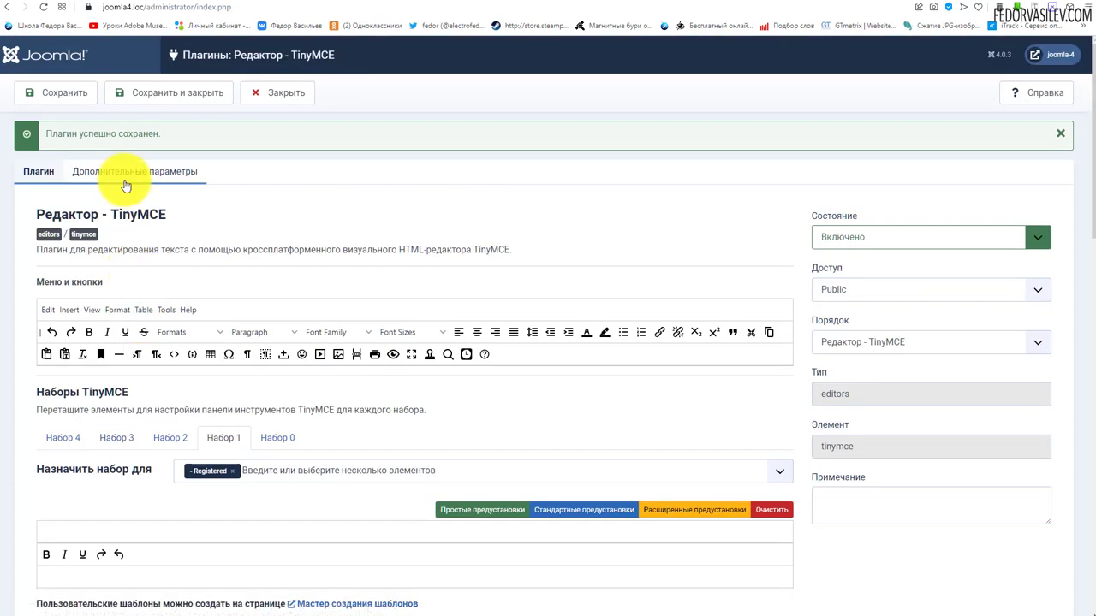
Step: Set the TinyMCE editor height ("Высота редактора") to 300 and save the plugin
click(124, 176)
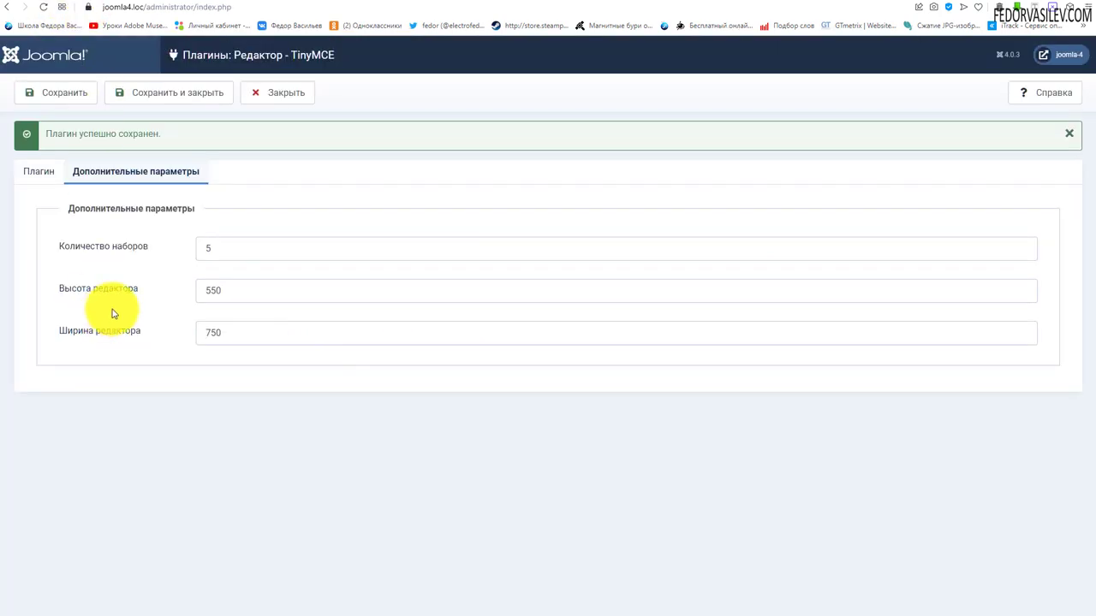
drag(223, 290, 178, 294)
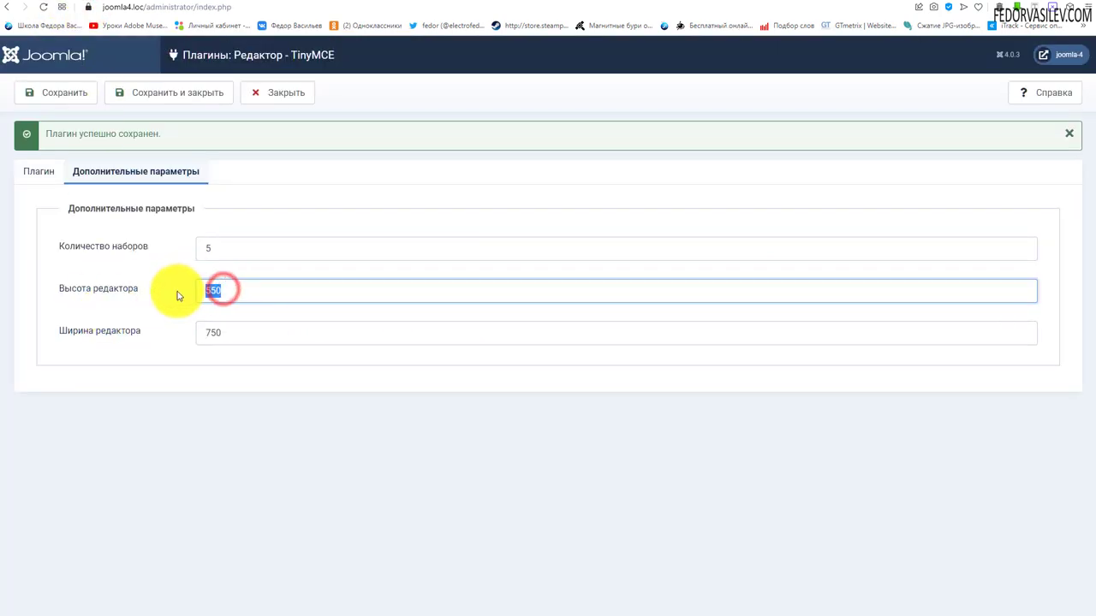
text(300)
click(59, 90)
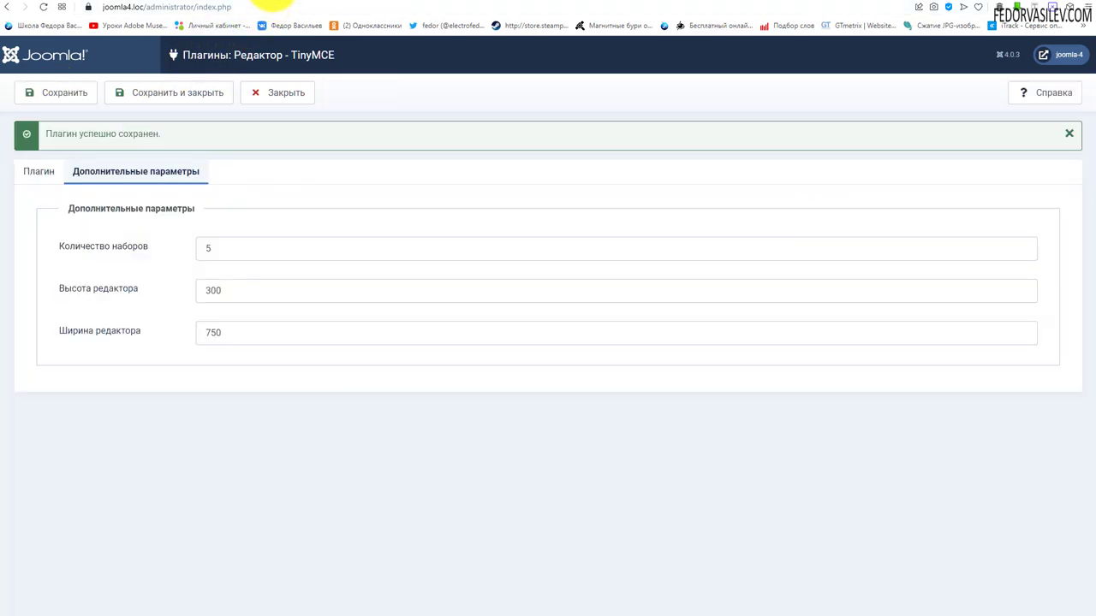
Step: Reload the front-end article form and try resizing the editor area by its corner handle
click(263, 3)
click(45, 7)
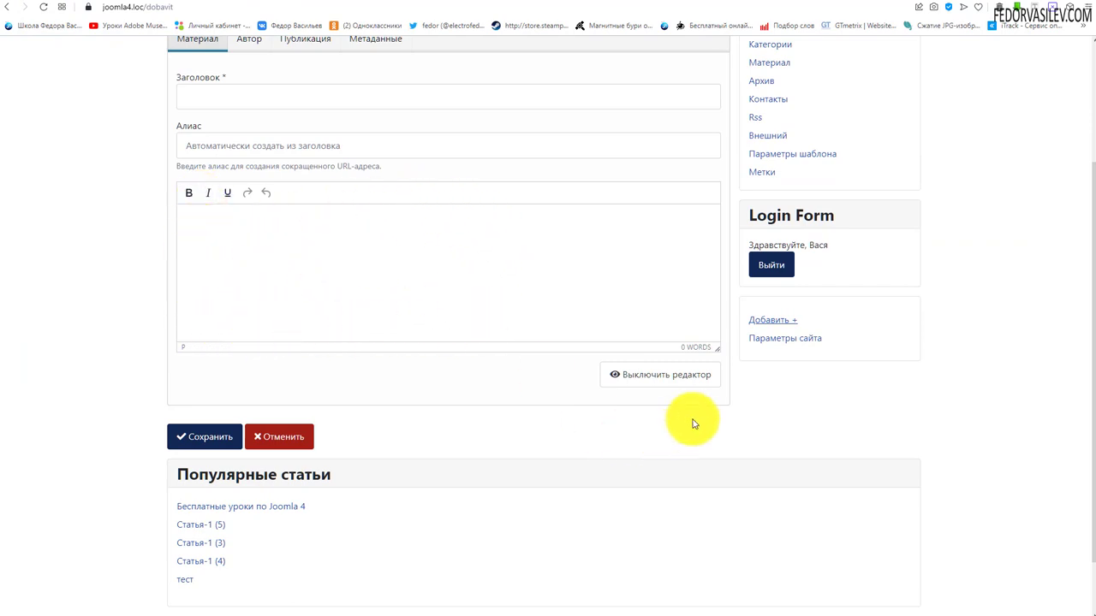
drag(717, 350, 710, 397)
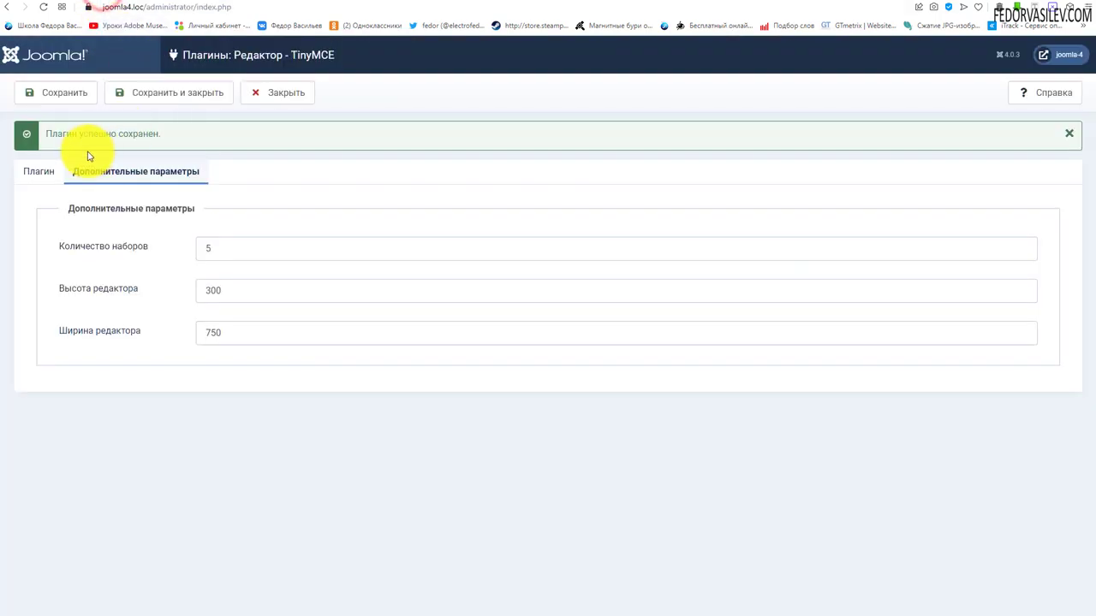
Step: Return to the plugin's toolbar set settings and look at the "Каталог изображений" choices for "Набор 4"
click(37, 166)
scroll(89, 437, down, 2)
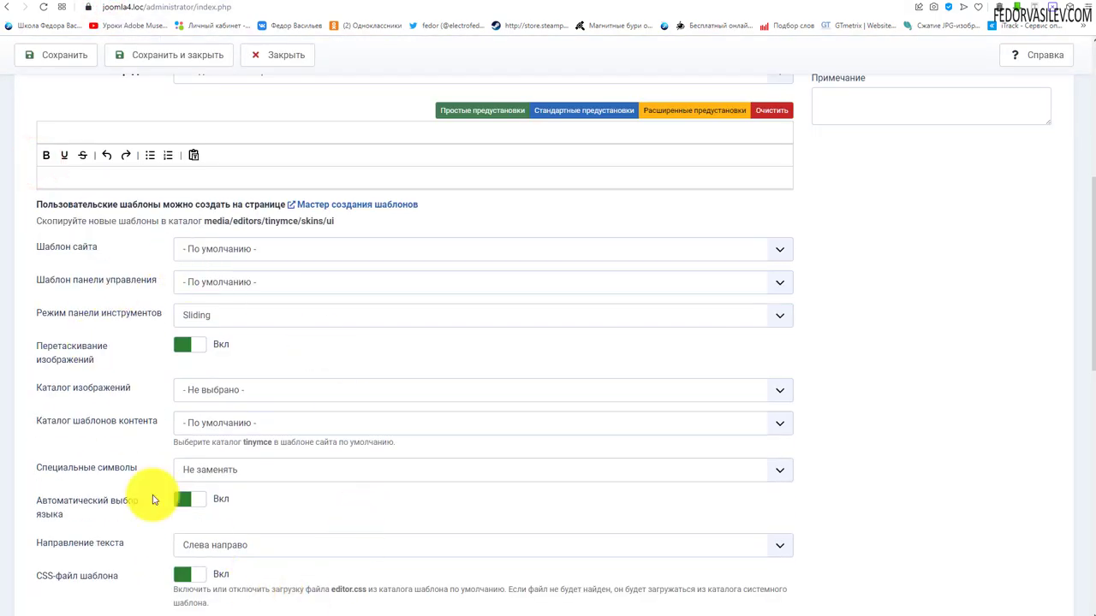
click(228, 388)
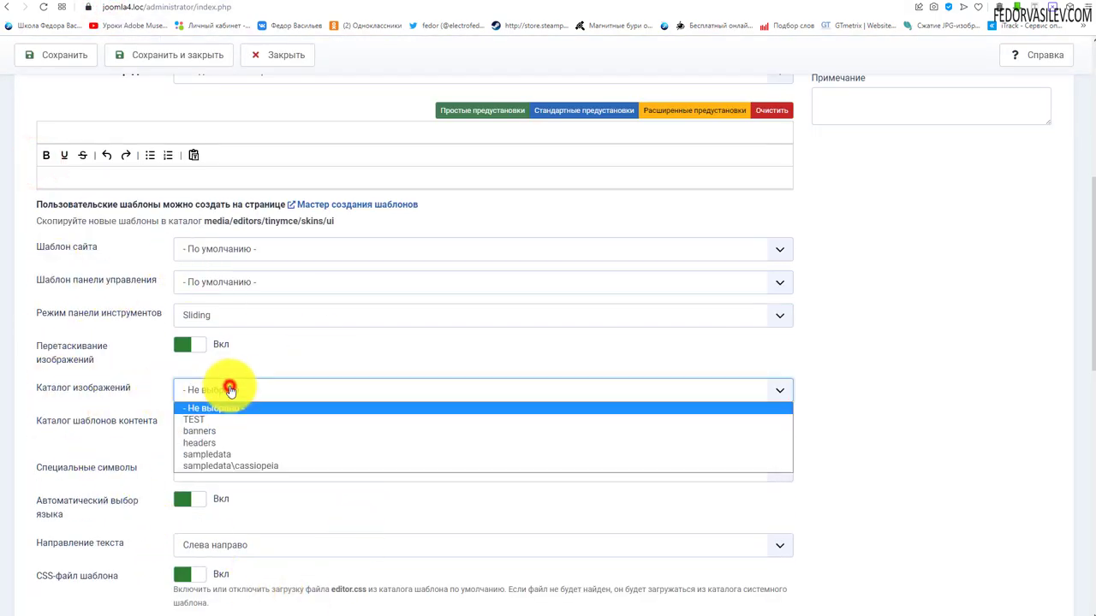
click(224, 442)
scroll(68, 430, up, 3)
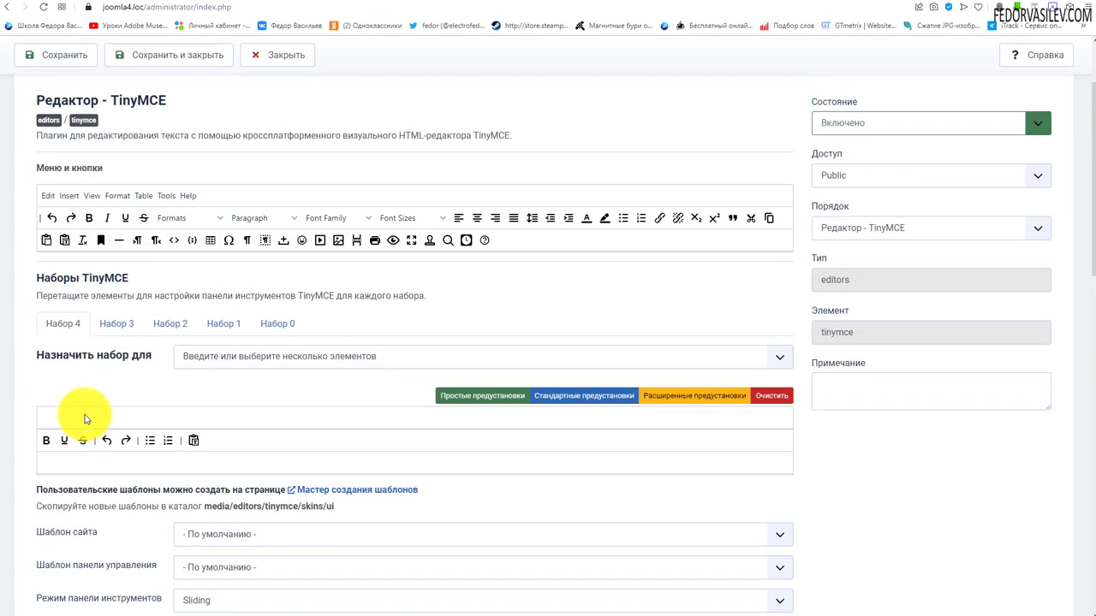
Step: Examine all the options of "Набор 1" down to the external plugins, and glance at the plugin's additional parameters
click(224, 323)
scroll(171, 334, down, 6)
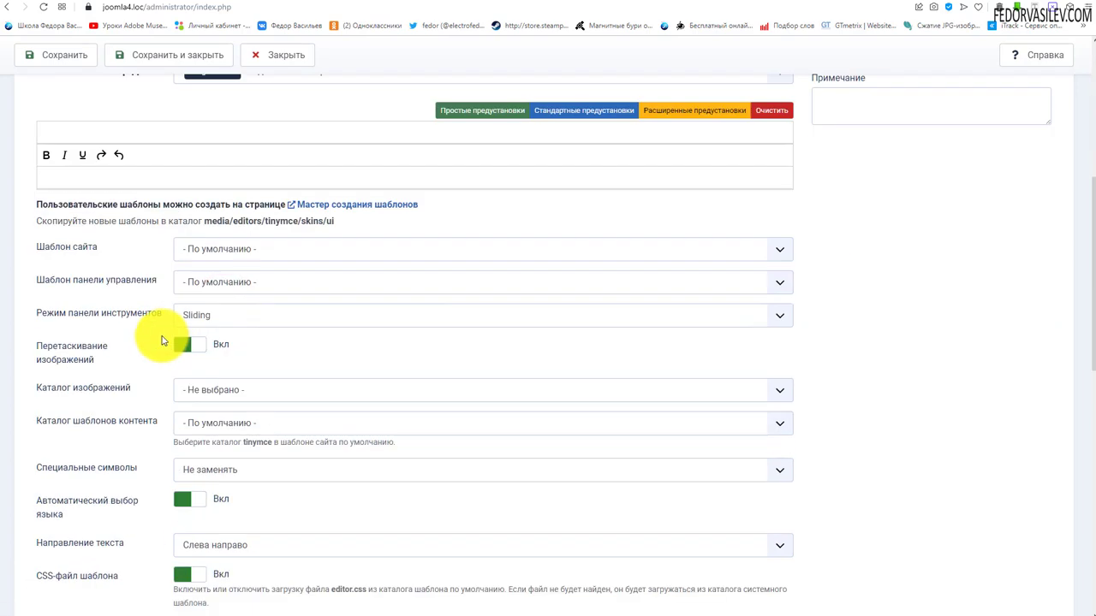
scroll(127, 222, down, 6)
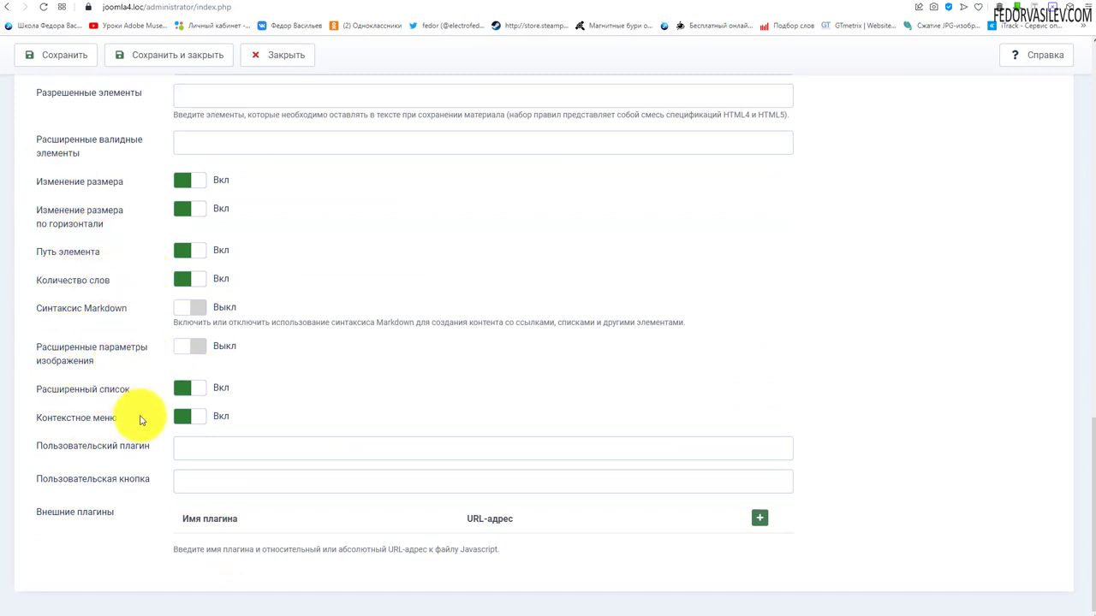
scroll(99, 364, up, 2)
scroll(115, 220, down, 2)
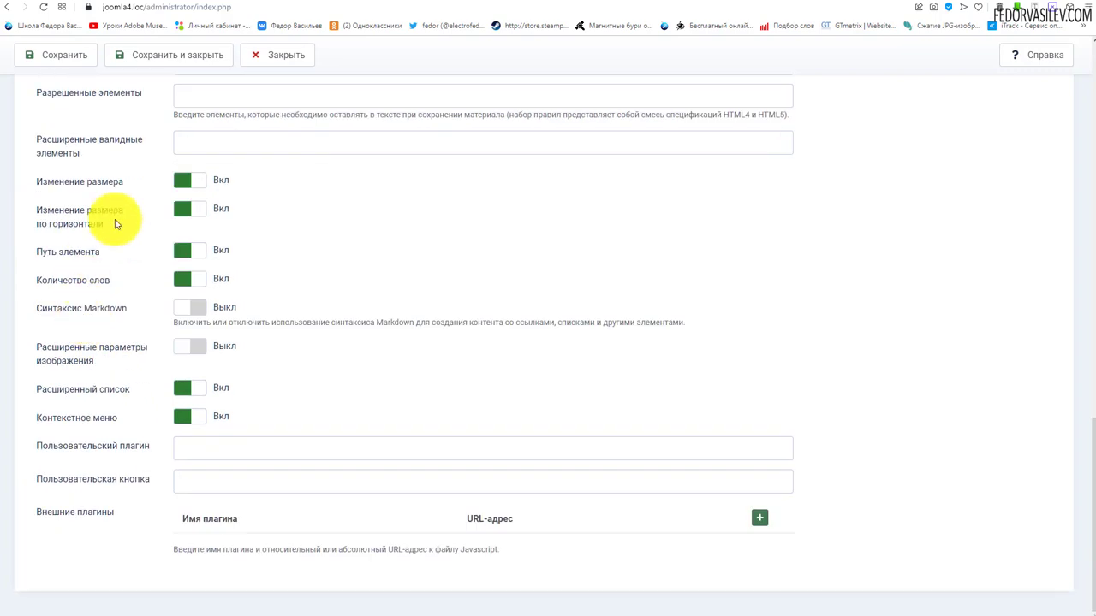
scroll(154, 400, up, 5)
scroll(154, 400, up, 10)
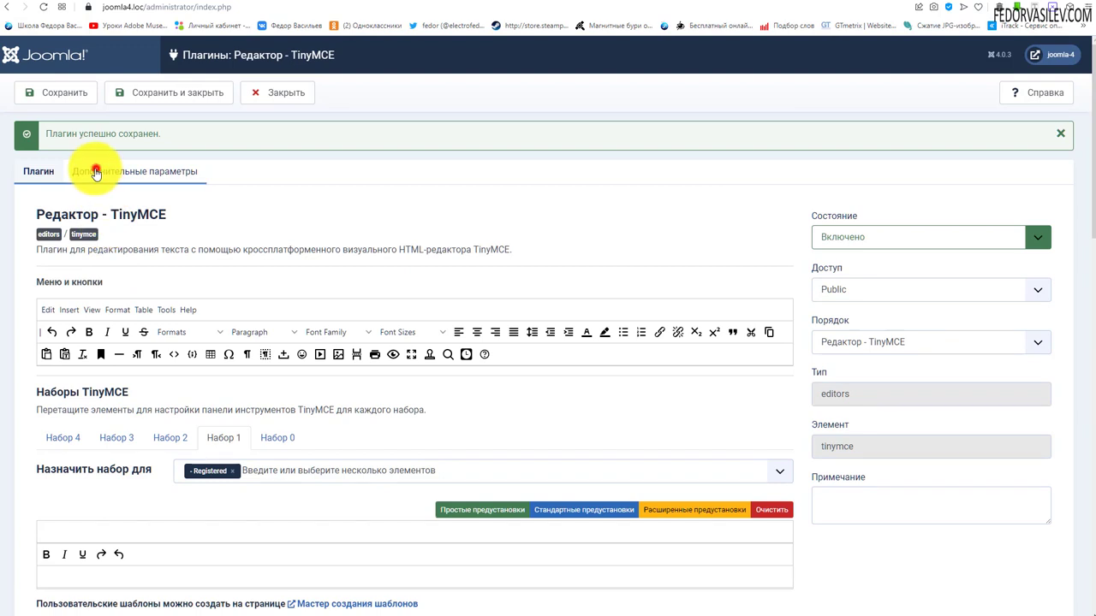
click(93, 170)
click(39, 173)
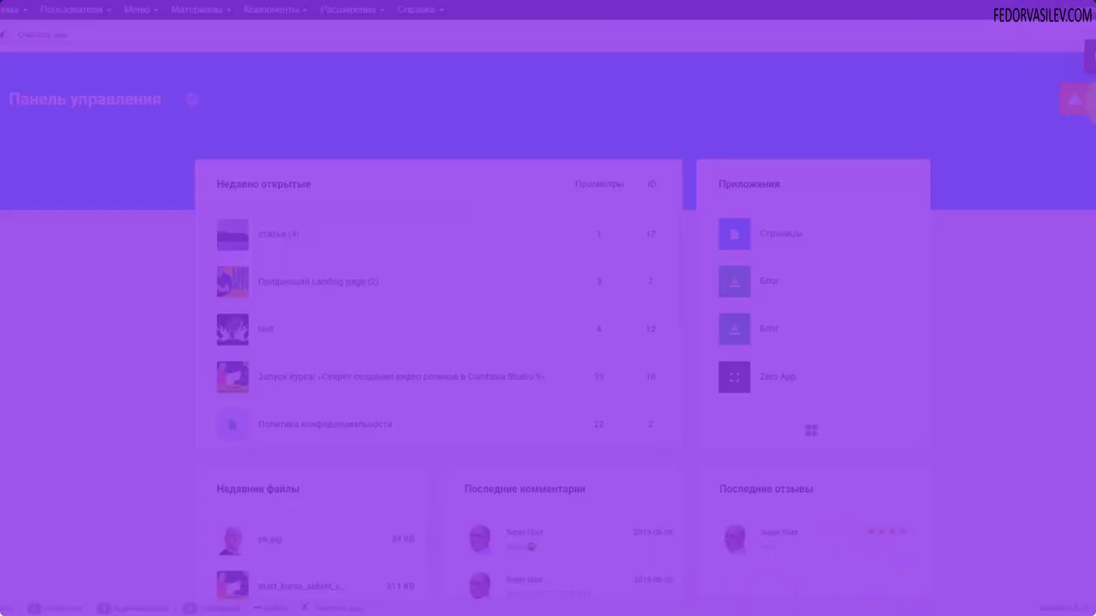
click(1084, 104)
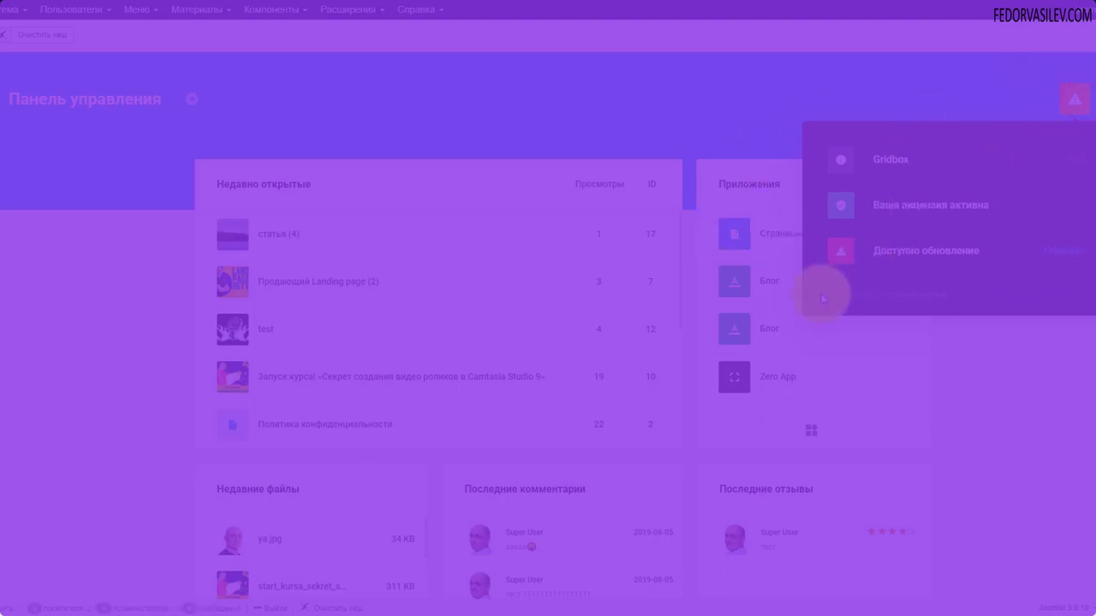
click(909, 202)
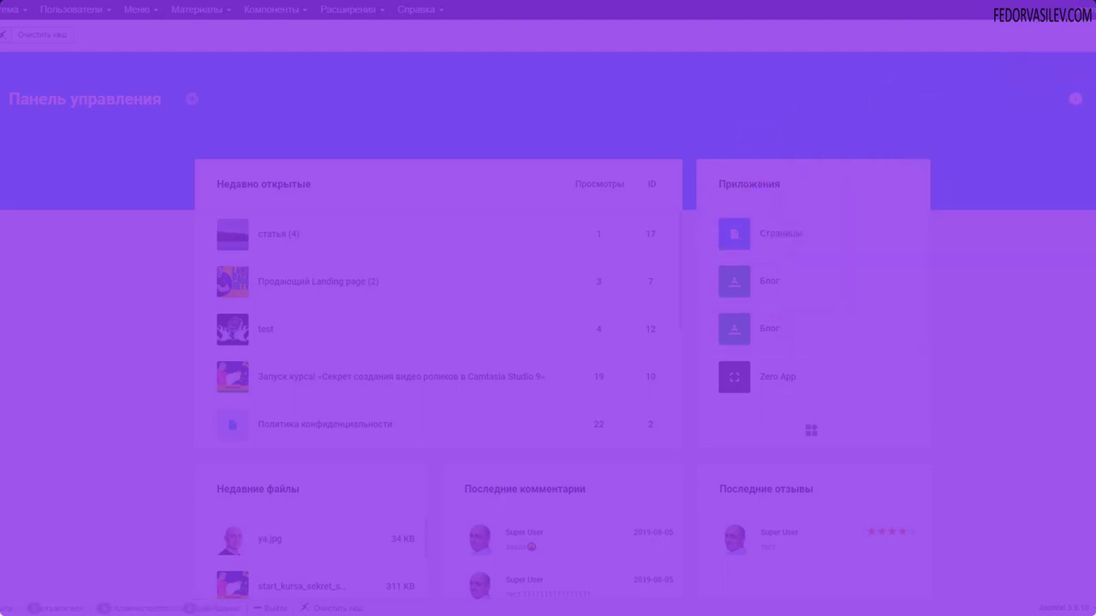
click(16, 208)
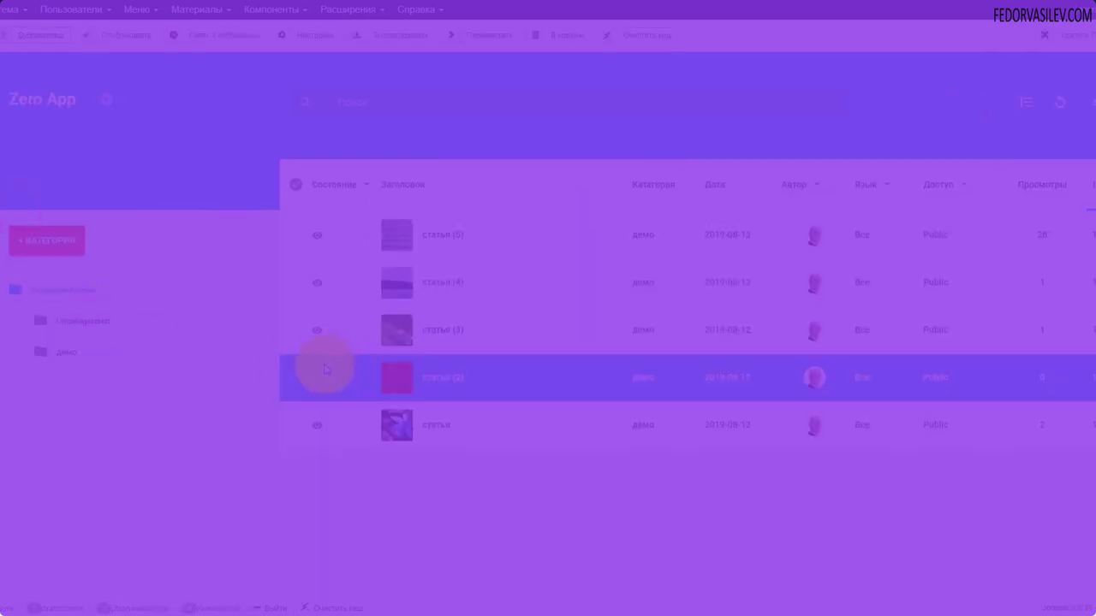
click(106, 99)
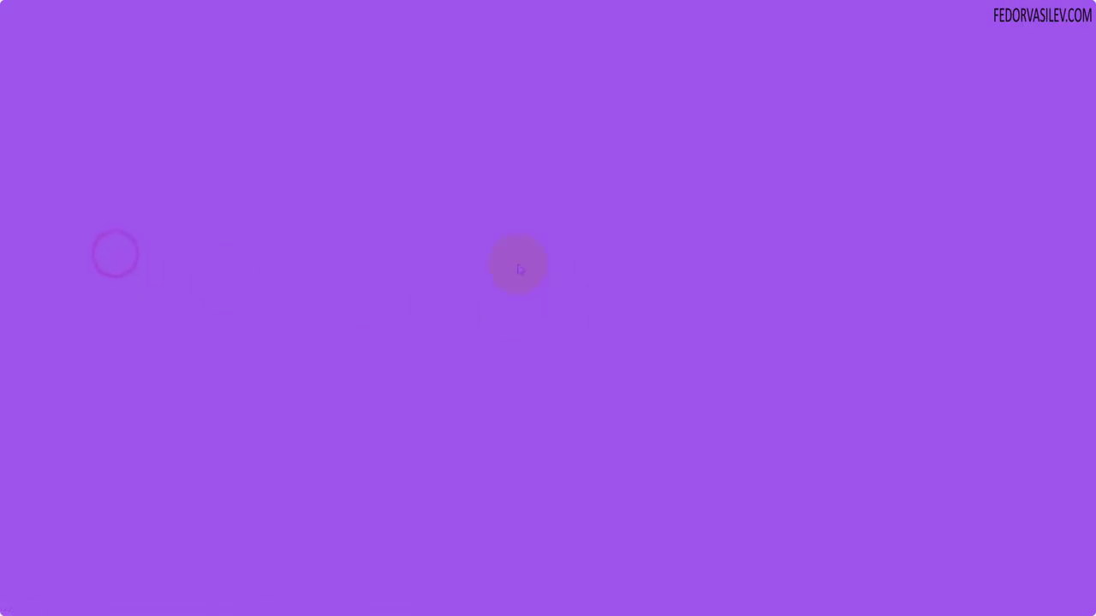